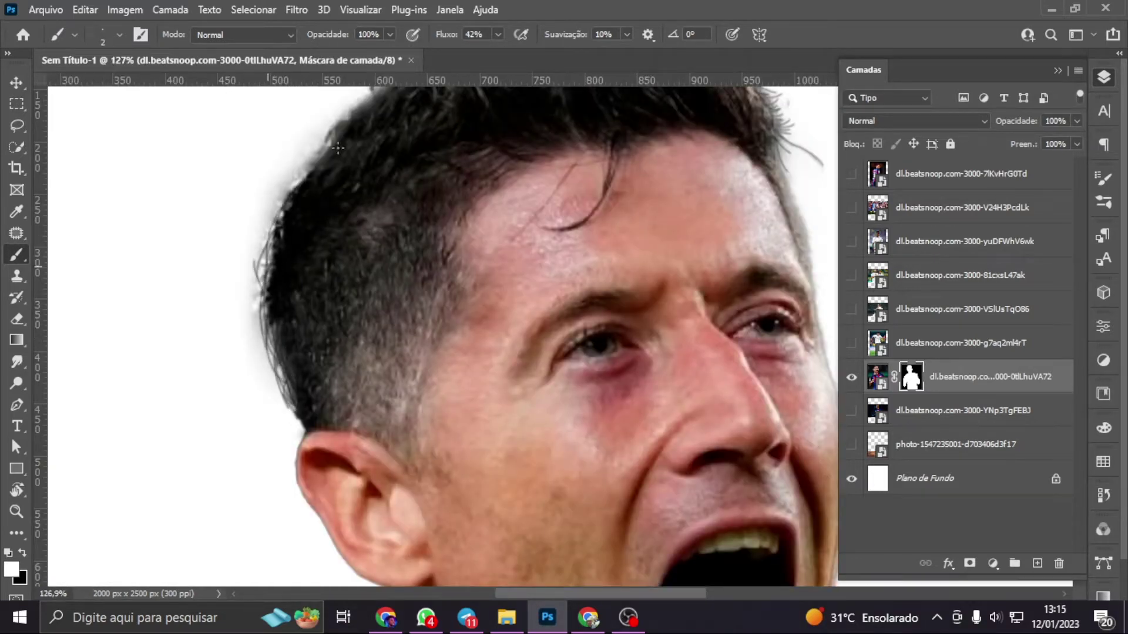
Show the bearded Real Madrid player's layer, then scale him and place him on the left
scroll(338, 147, "up", 2)
scroll(582, 193, "up", 3)
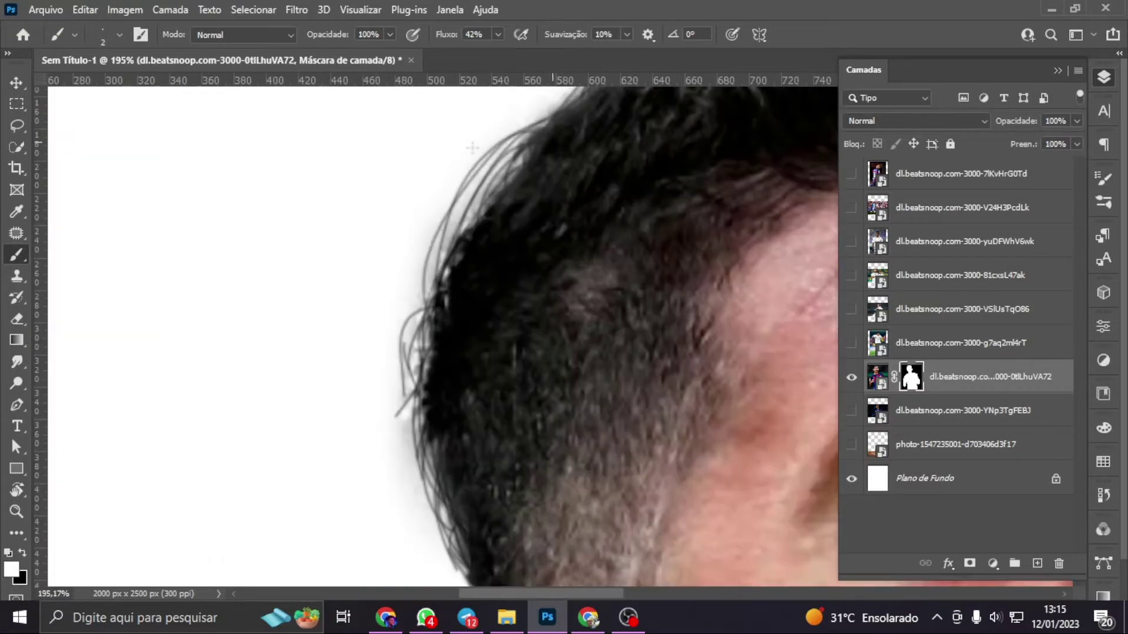
key("ctrl+0")
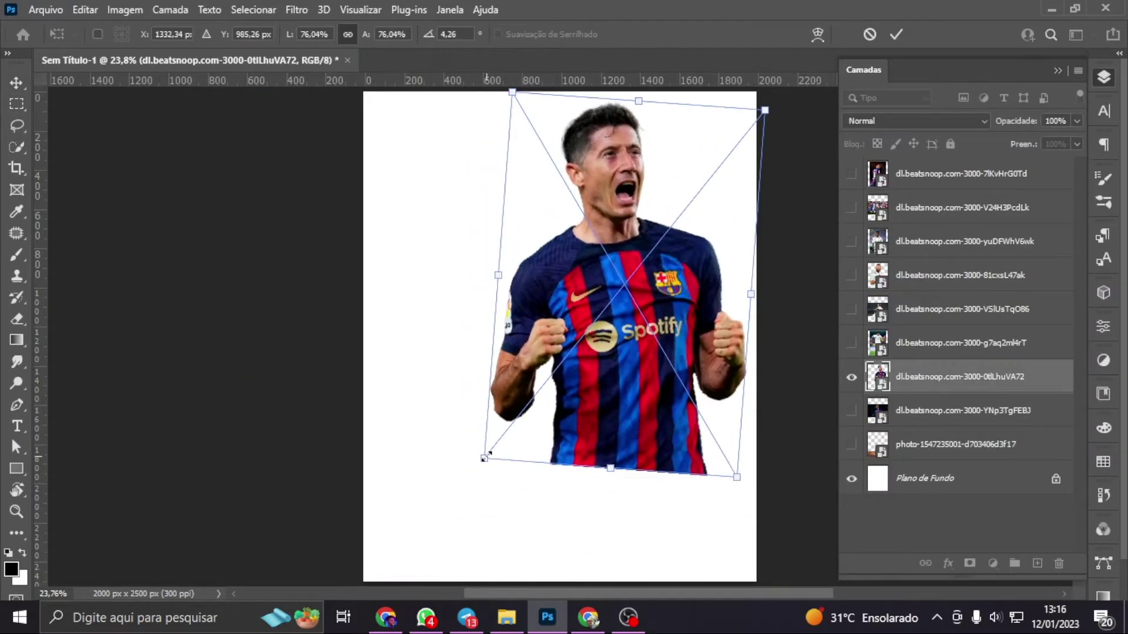
left_click(851, 274)
left_click_drag(587, 264, 495, 344)
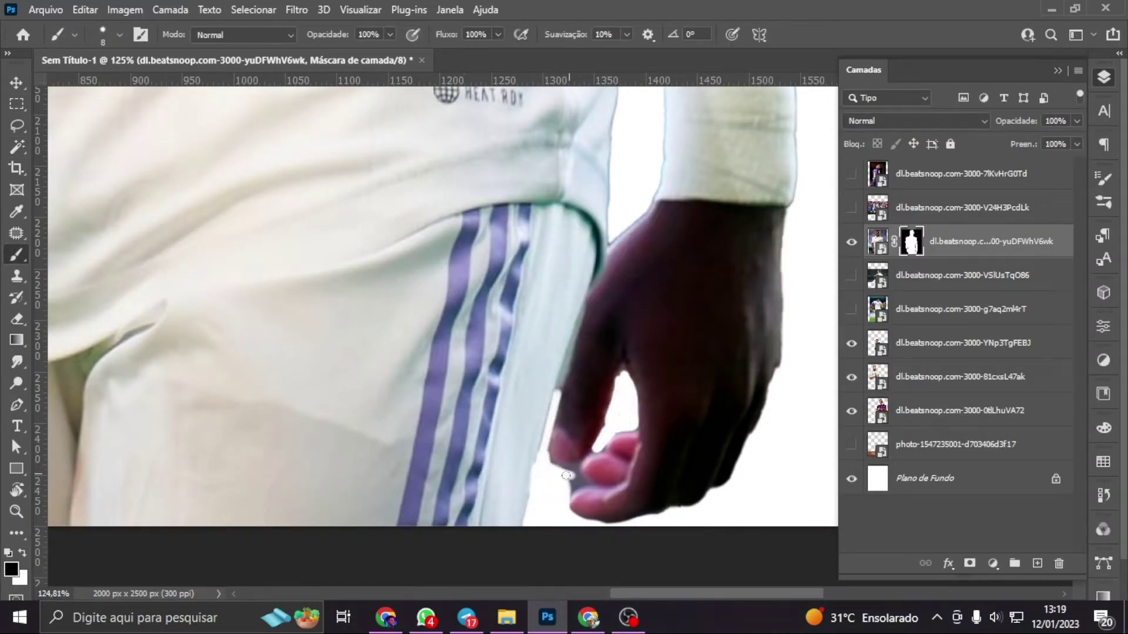
Shrink the young Real Madrid player and centre both front players horizontally on the canvas
key("ctrl+0")
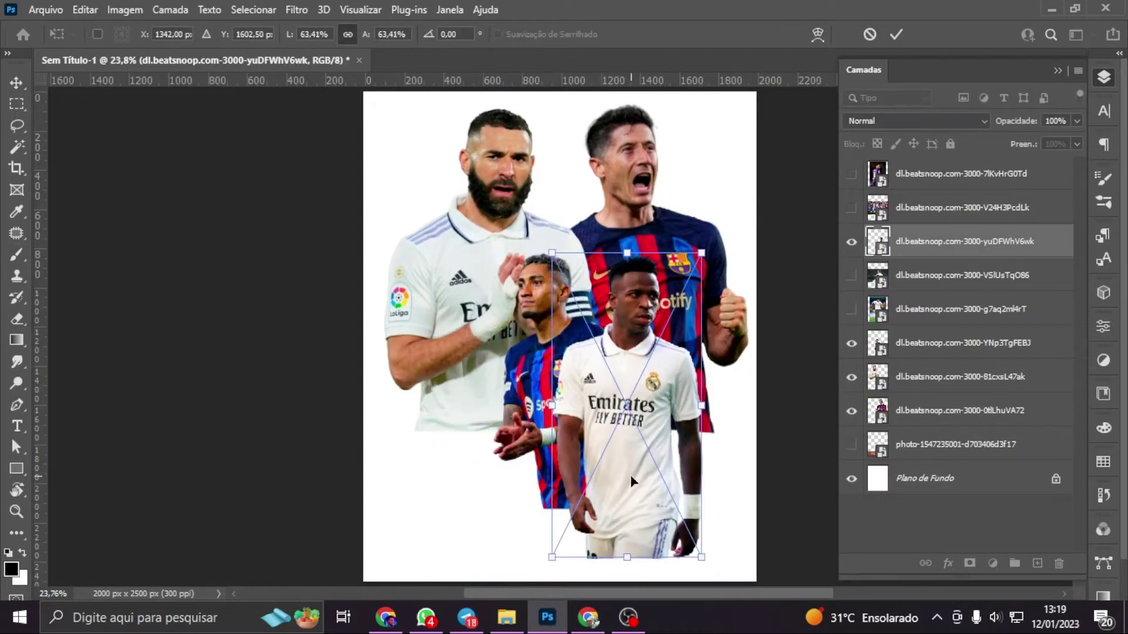
left_click_drag(963, 241, 942, 339)
left_click_drag(624, 548, 626, 533)
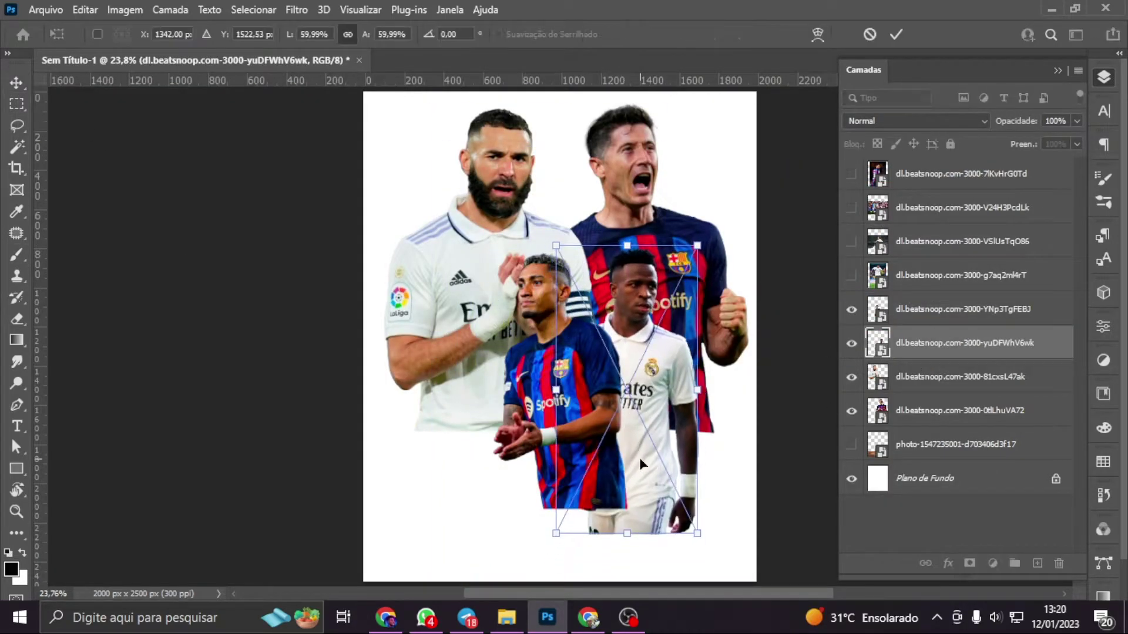
left_click(970, 565, "alt")
right_click(999, 343)
left_click(963, 309, "shift")
key("ctrl+g")
left_click(564, 34)
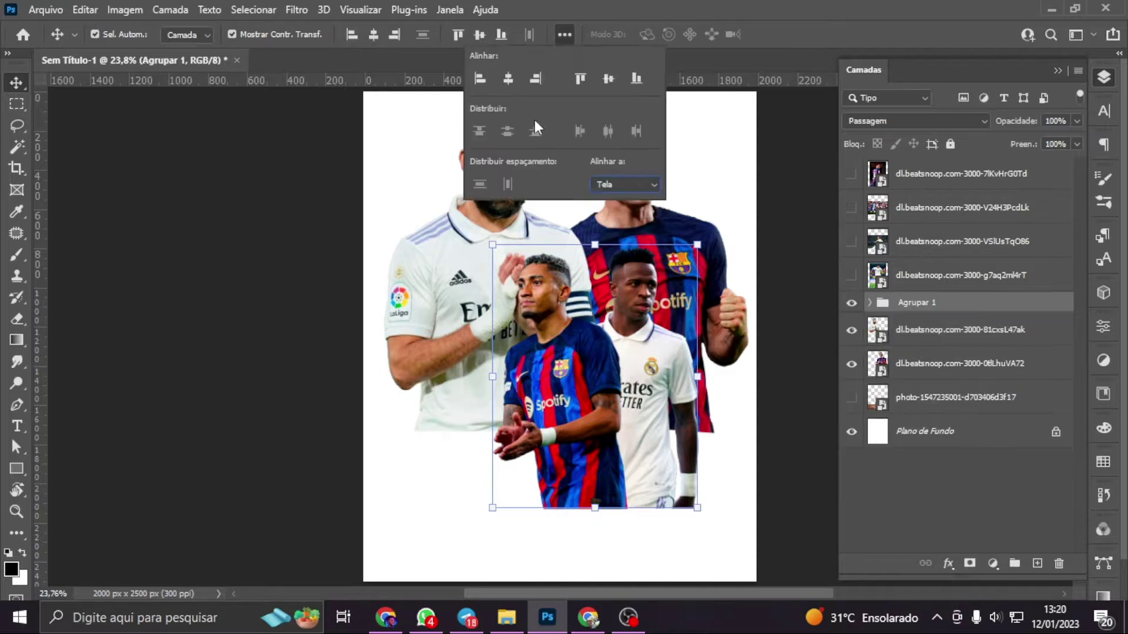
left_click(523, 129)
key("ctrl+shift+g")
Show and widen the number-8 Barcelona player, then start Select and Mask on him
left_click(931, 345)
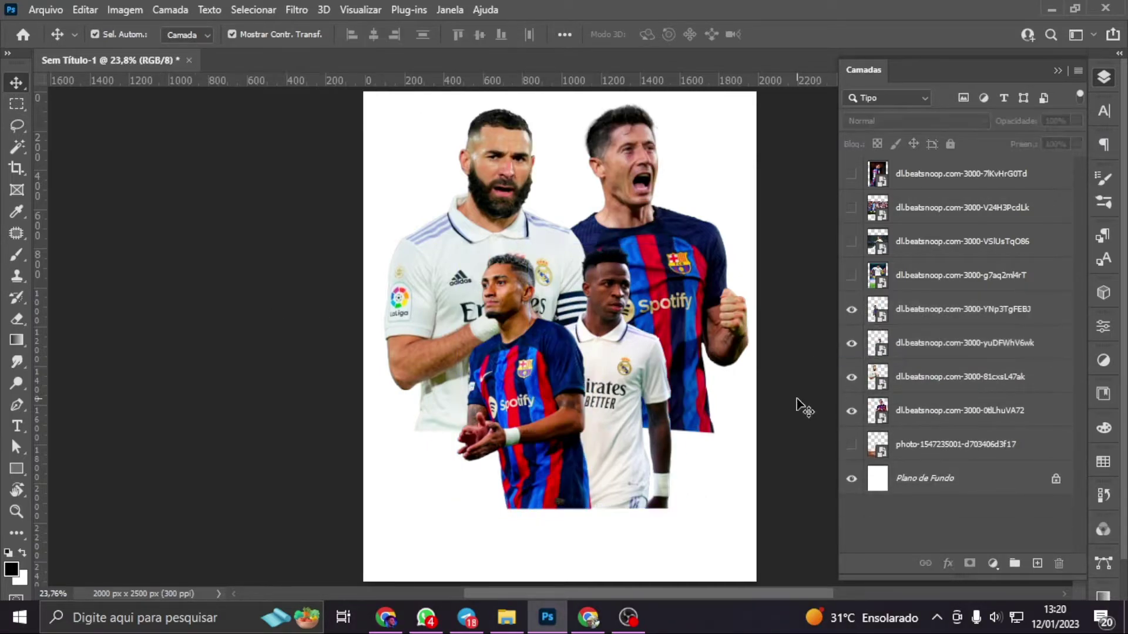
left_click(851, 174)
left_click(963, 174)
key("ctrl+t")
left_click_drag(382, 338, 364, 337)
key("Return")
key("alt+ctrl+r")
Turn the selection into a mask and set a small, low-flow white brush
key("Return")
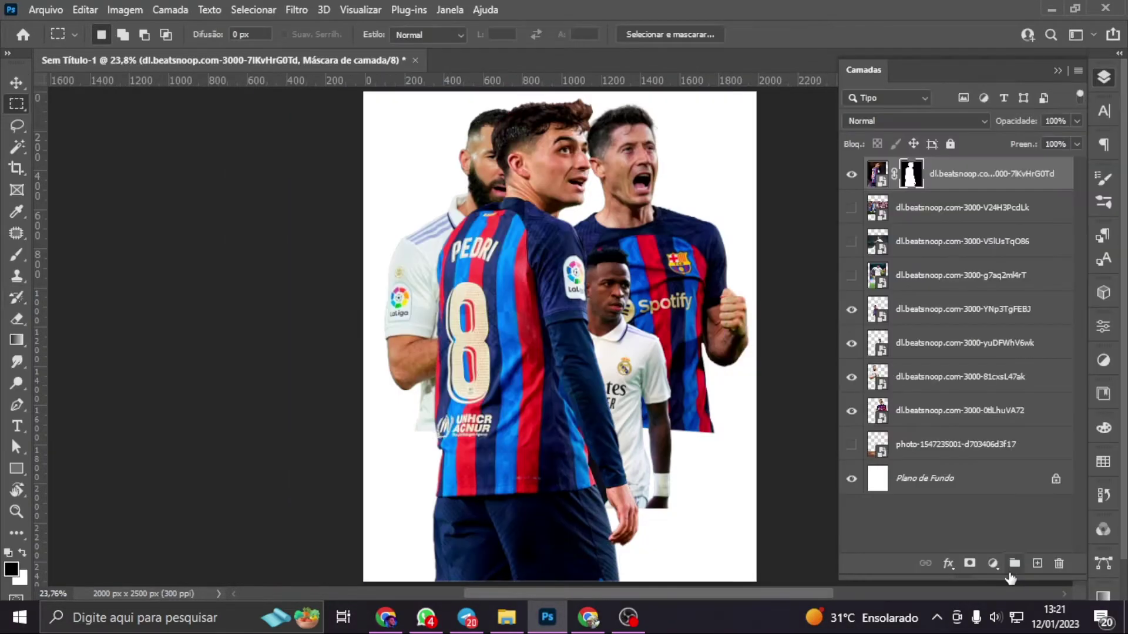
scroll(602, 504, "up", 5)
key("bracketright")
key("bracketright")
key("bracketright")
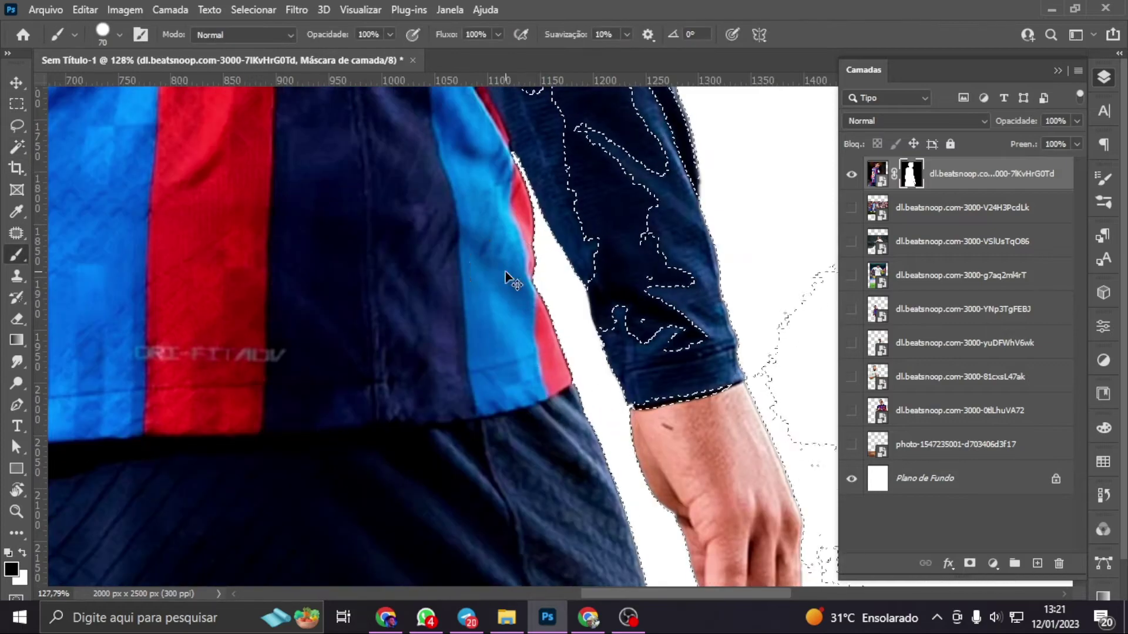
scroll(511, 282, "down", 3)
scroll(576, 118, "up", 3)
key("bracketleft")
key("bracketleft")
key("bracketleft")
key("shift+1")
key("shift+7")
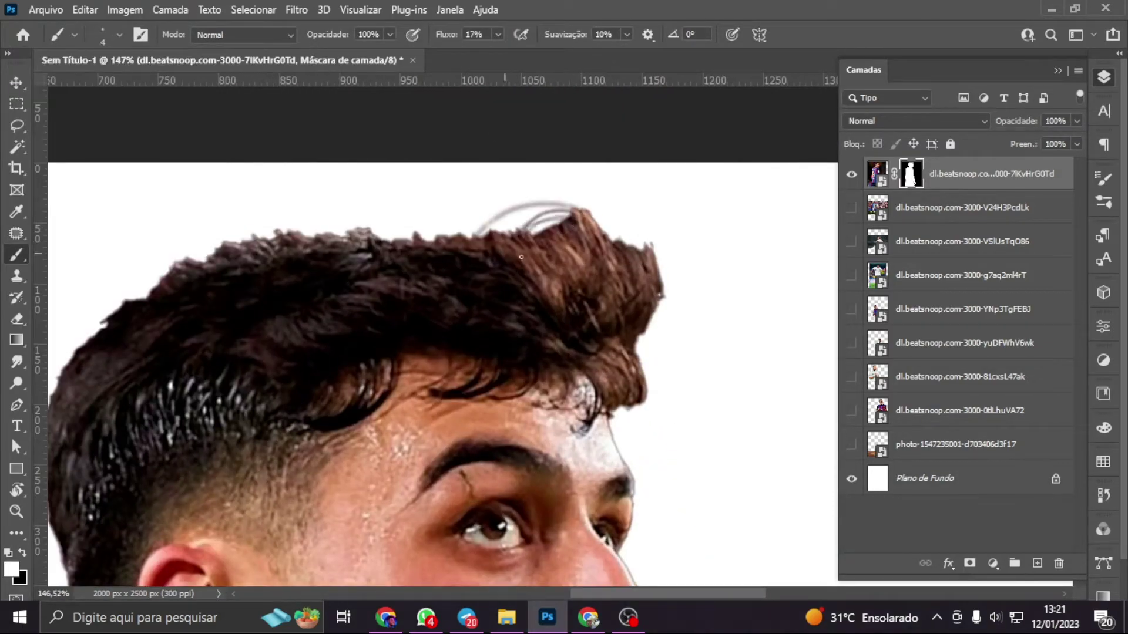
Paint white along the hair edge to restore the fine strands
scroll(546, 347, "up", 2)
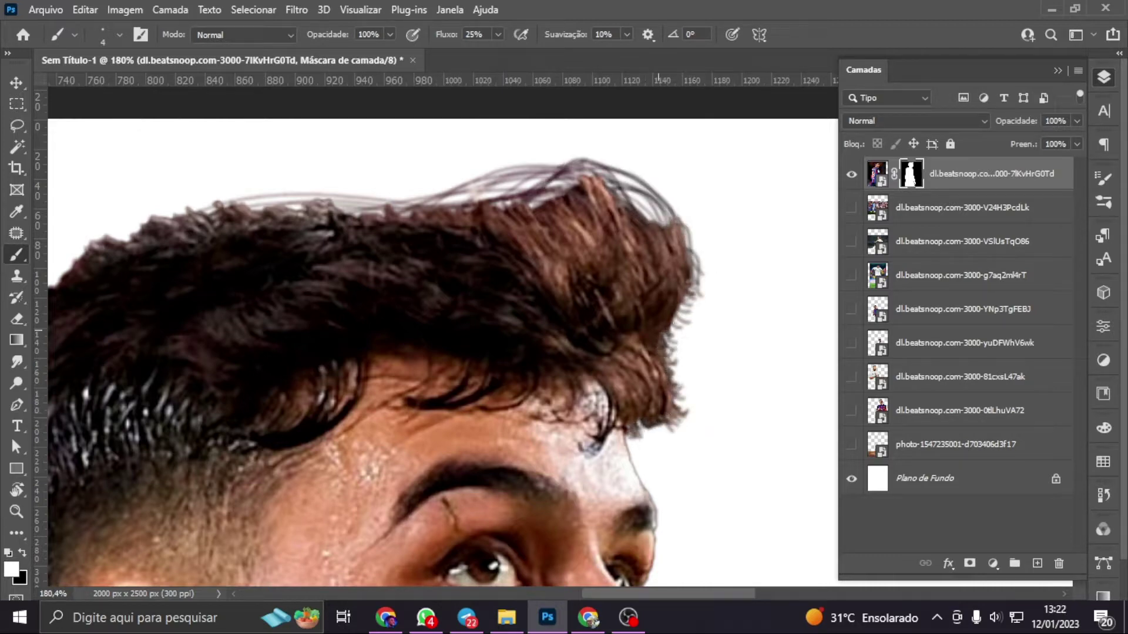
scroll(692, 278, "down", 3)
scroll(529, 273, "up", 4)
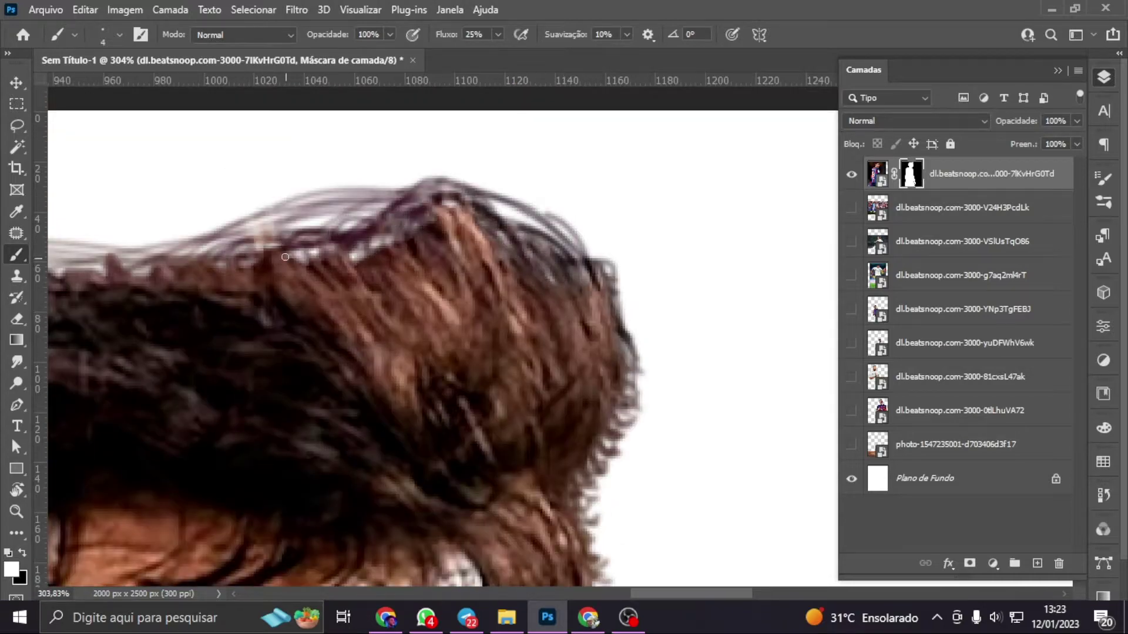
left_click_drag(285, 257, 644, 273)
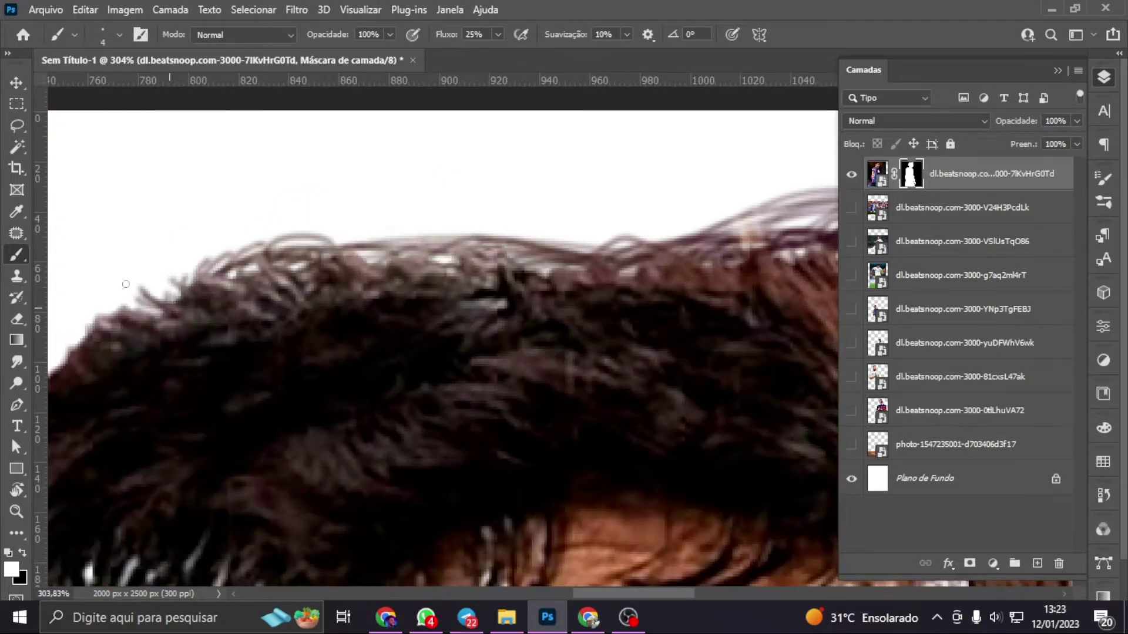
scroll(569, 189, "down", 2)
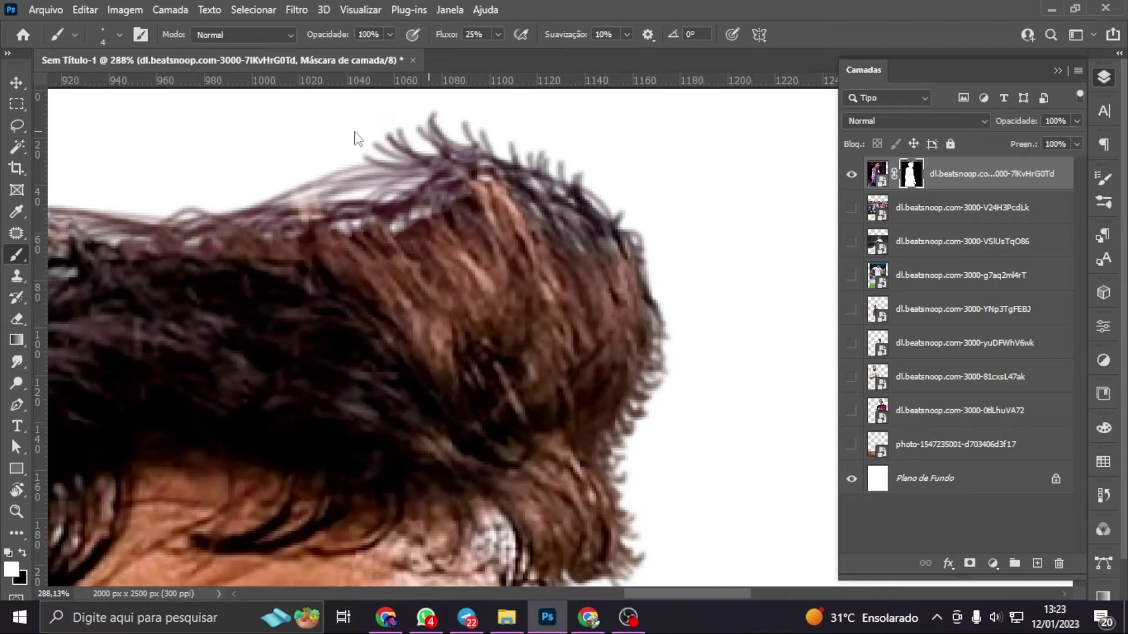
scroll(594, 311, "down", 1)
scroll(635, 139, "down", 4)
scroll(639, 200, "up", 4)
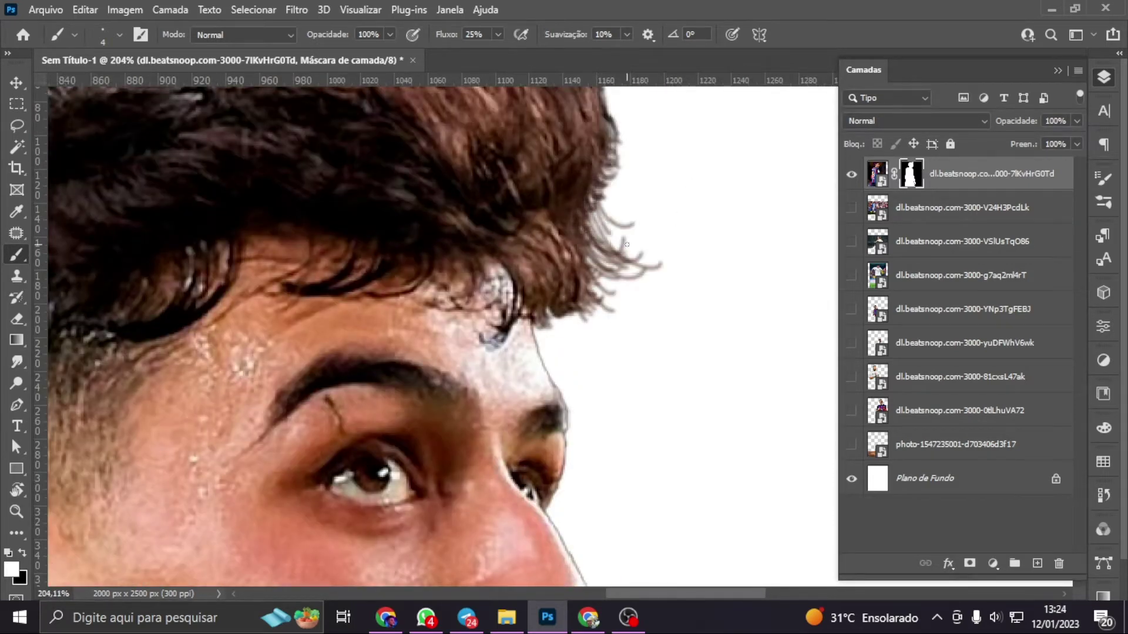
Apply the layer mask to the number-8 player's layer
key("ctrl+0")
right_click(921, 164)
left_click(833, 239)
Shrink the number-8 player's cut-out
key("v")
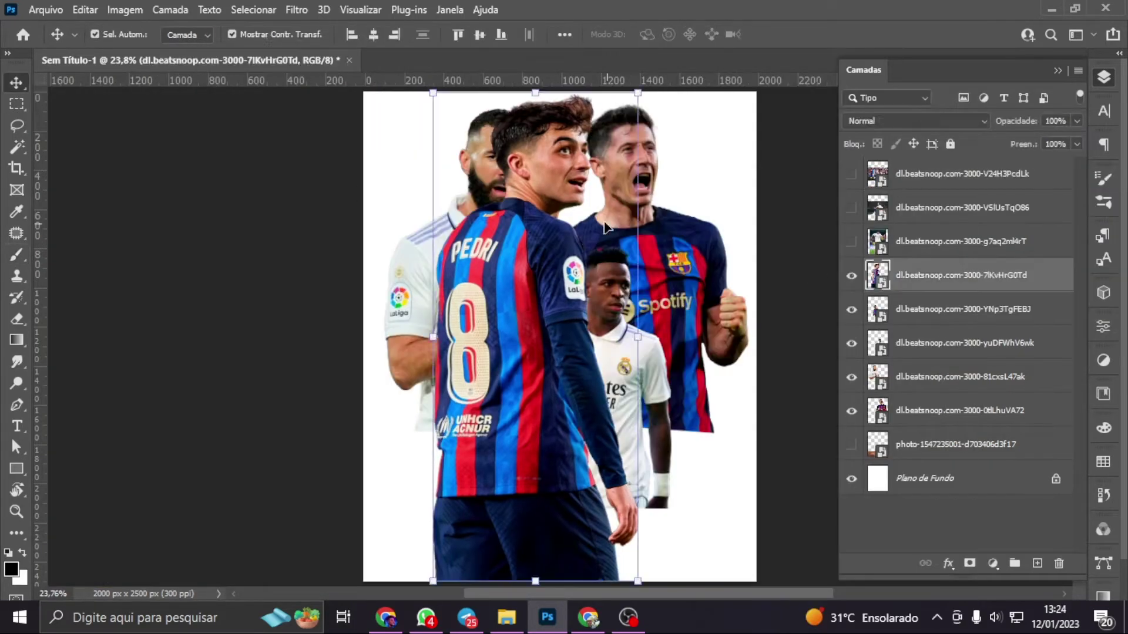
left_click_drag(432, 93, 629, 290)
key("Return")
Show the captain's layer and mask out his background with Select Subject
left_click(851, 207)
left_click(963, 207)
key("ctrl+t")
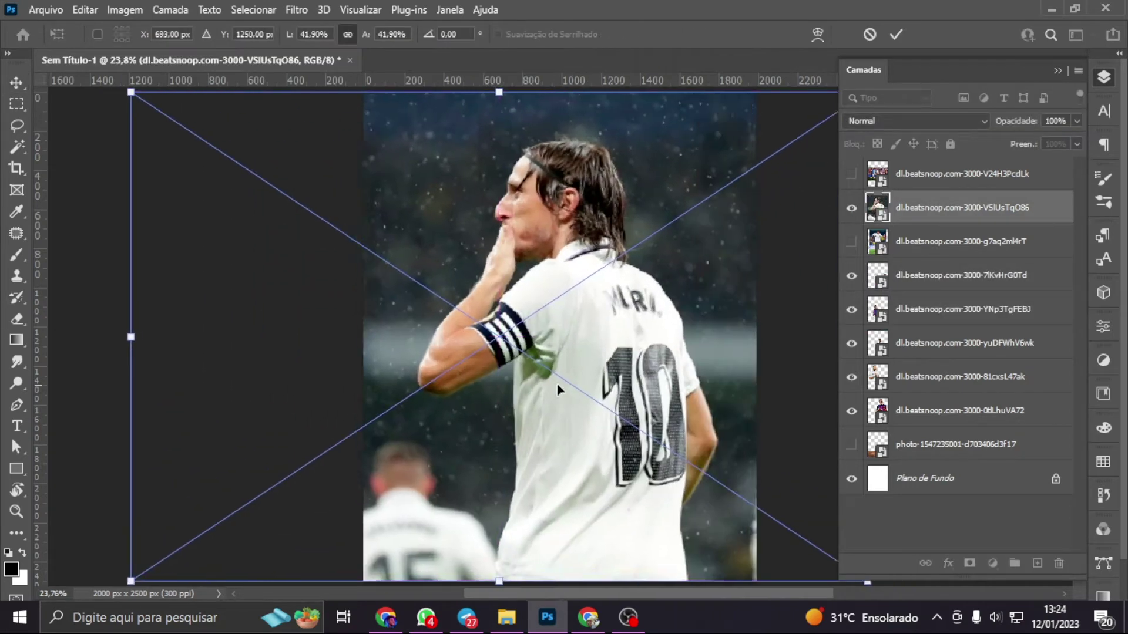
key("Return")
key("alt+ctrl+r")
left_click(454, 33)
key("Return")
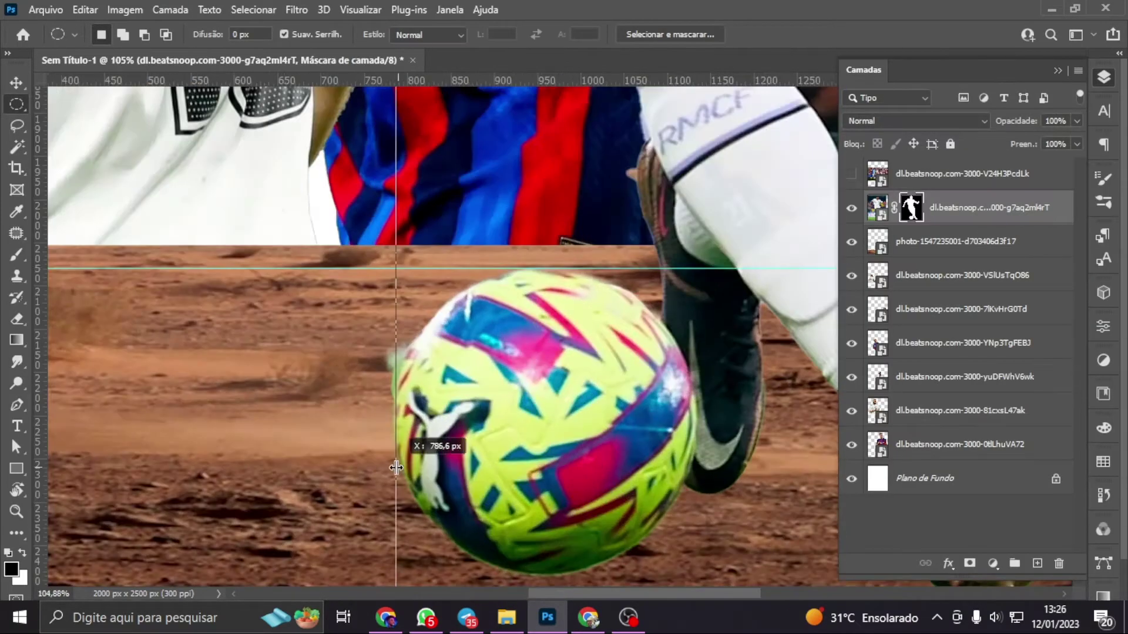
left_click(253, 10)
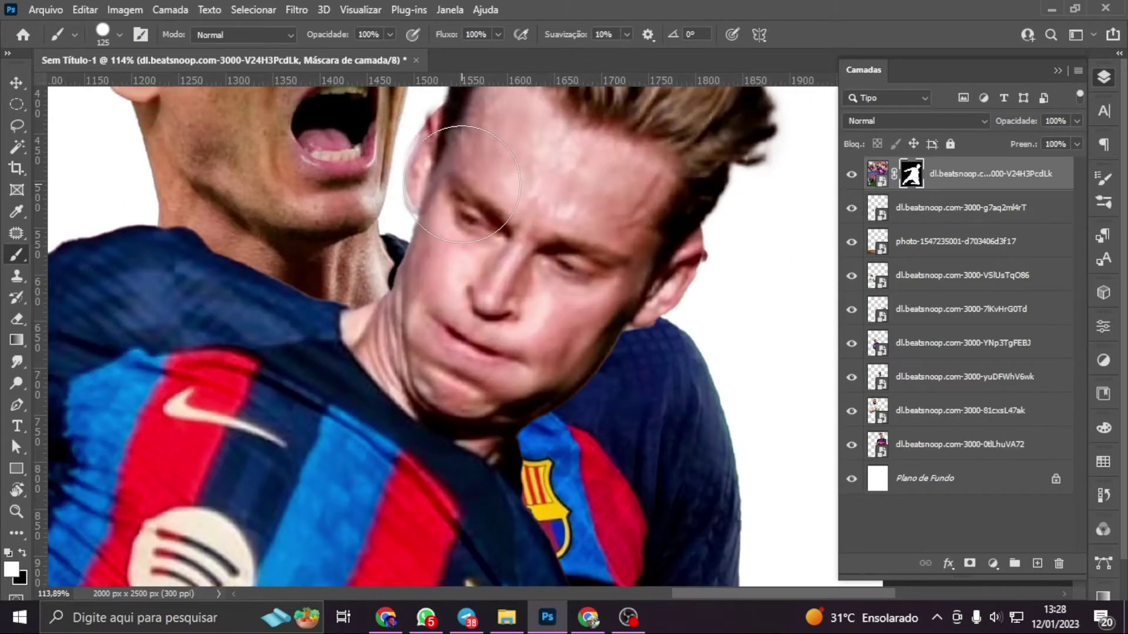
right_click(890, 182)
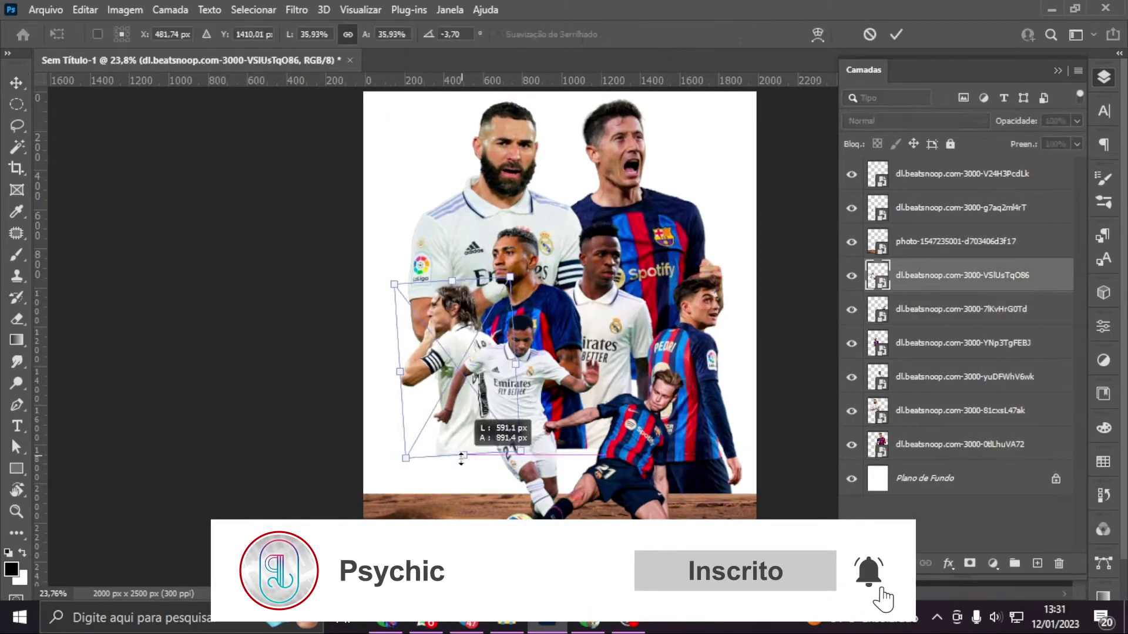
left_click(922, 377)
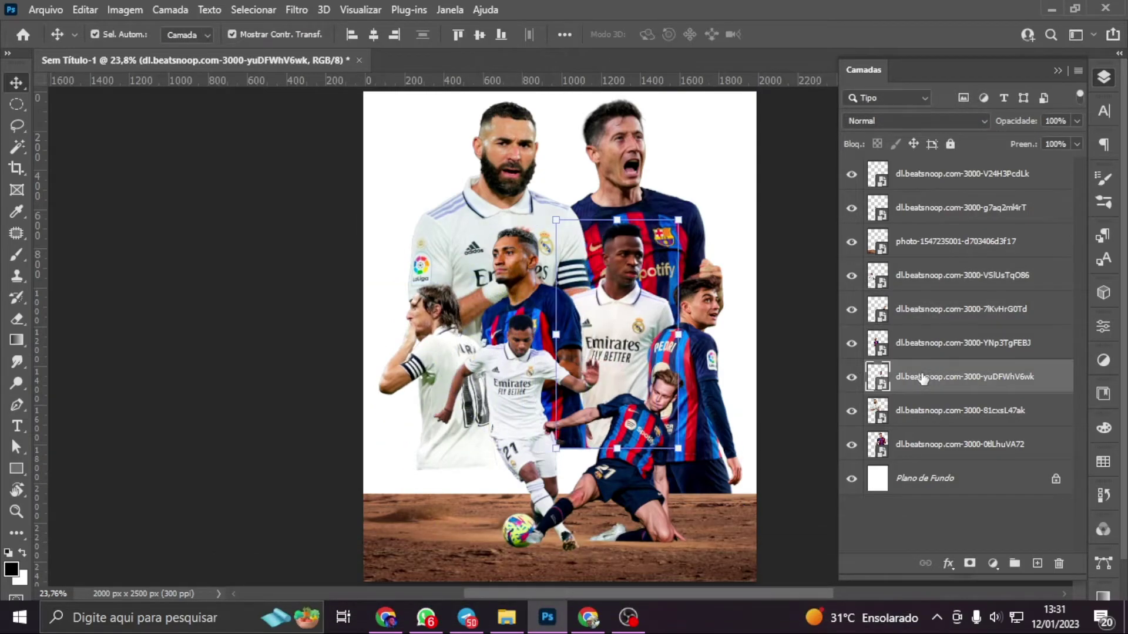
Open a King Fahd Stadium photo from Google Images to copy it
scroll(544, 361, "down", 6)
scroll(543, 360, "down", 6)
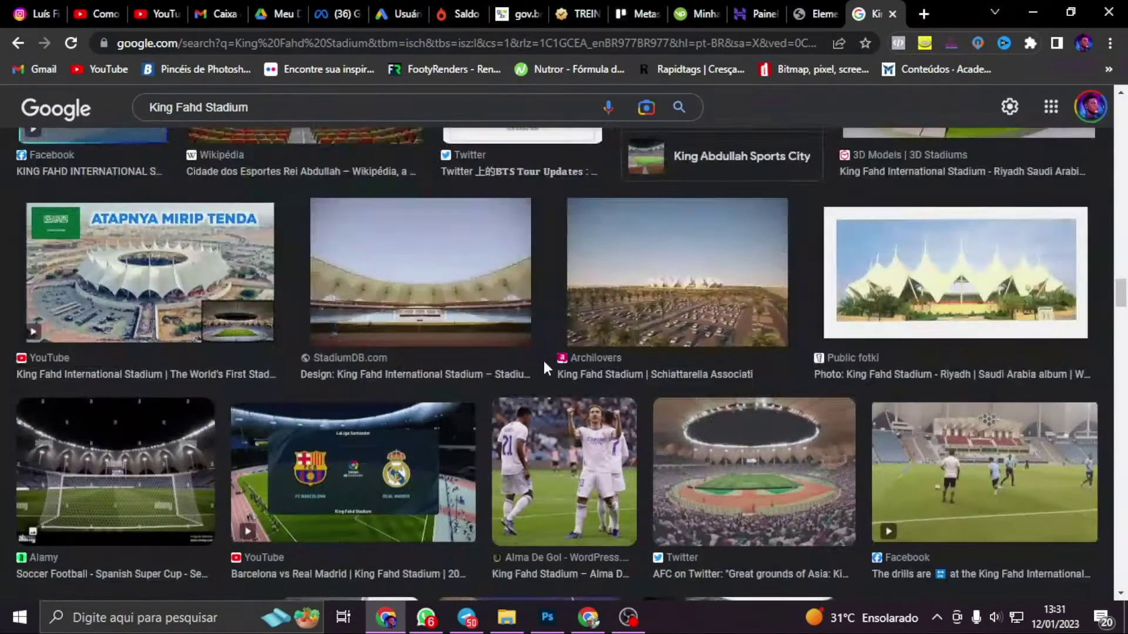
scroll(544, 360, "down", 5)
left_click(650, 264)
right_click(868, 352)
Paste the stadium photo into the poster and mask out its sky
left_click(932, 247)
left_click(547, 617)
key("ctrl+v")
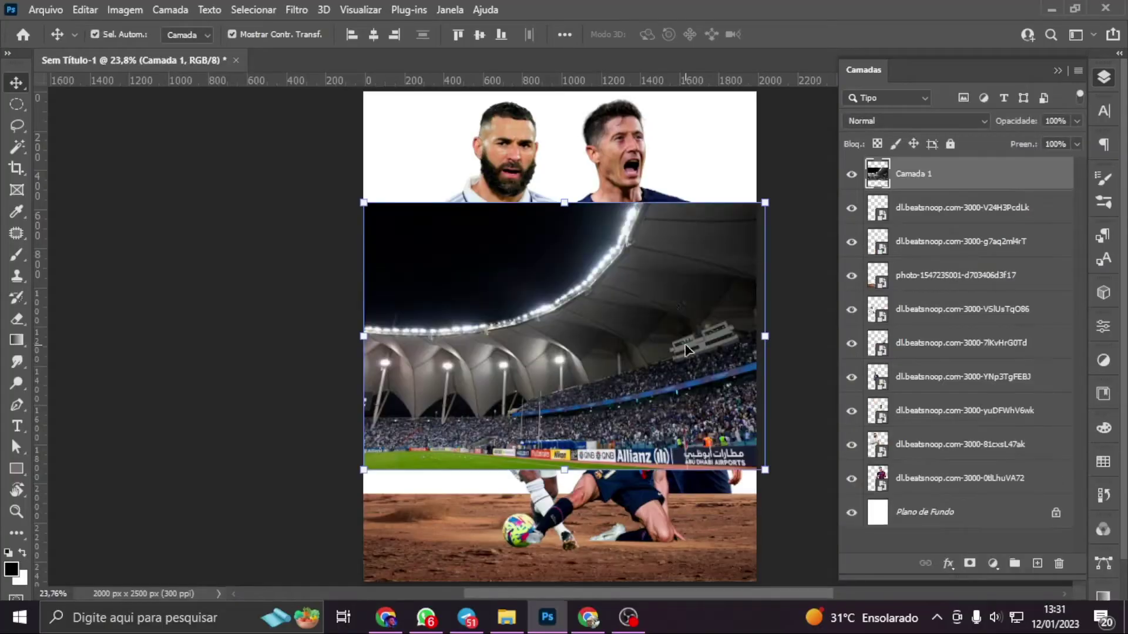
left_click(253, 9)
left_click(272, 222)
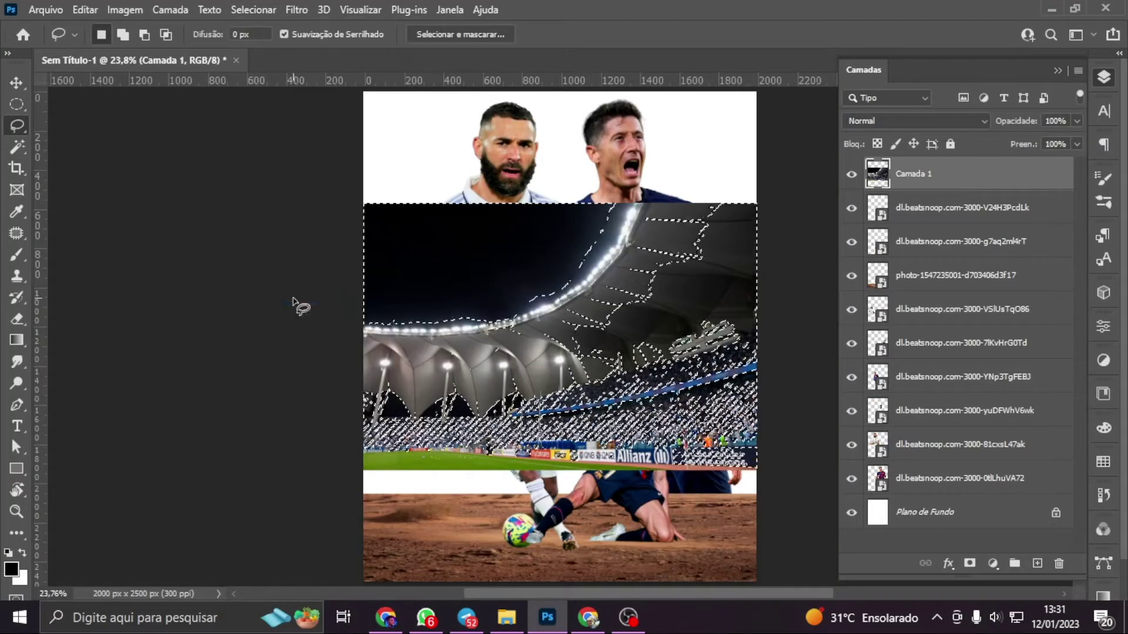
left_click(970, 564)
key("ctrl+i")
key("b")
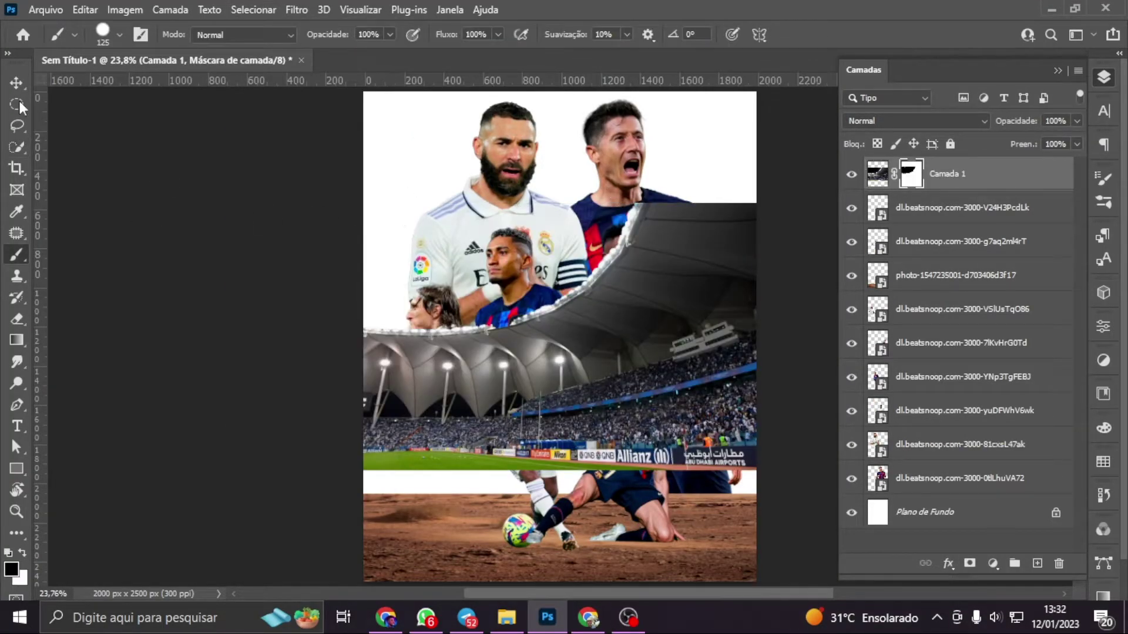
Move the stadium below the pitch layer, rotate and scale it behind the players, and duplicate it
key("v")
left_click_drag(946, 173, 947, 276)
key("ctrl+t")
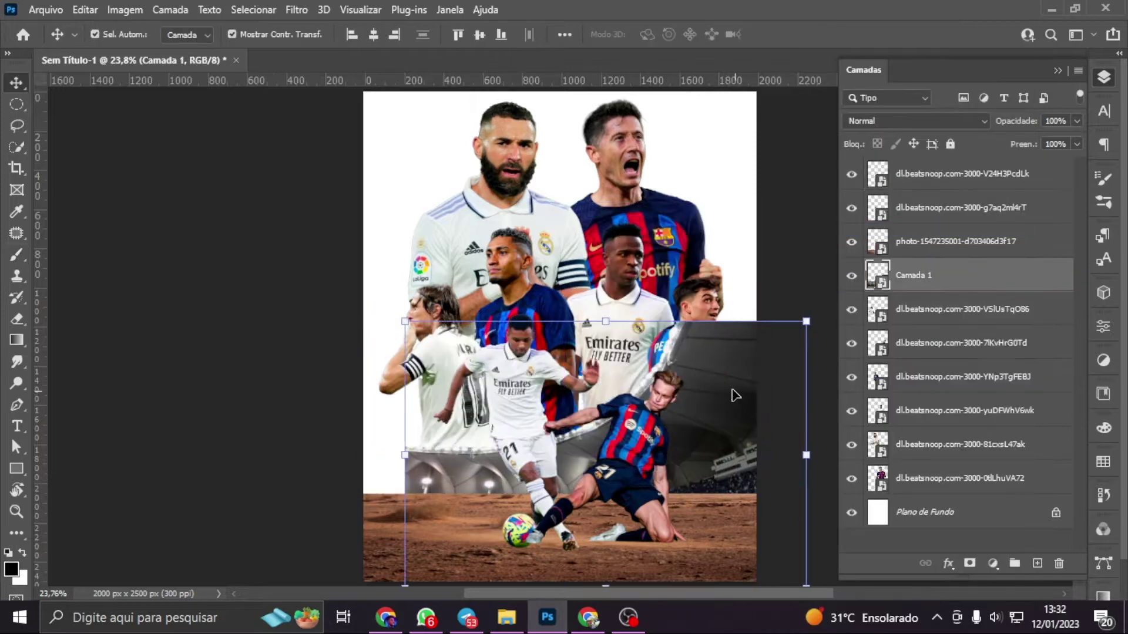
mouse_move(730, 390)
left_mouse_down()
mouse_move(710, 385)
mouse_move(705, 427)
mouse_move(496, 267)
left_mouse_up()
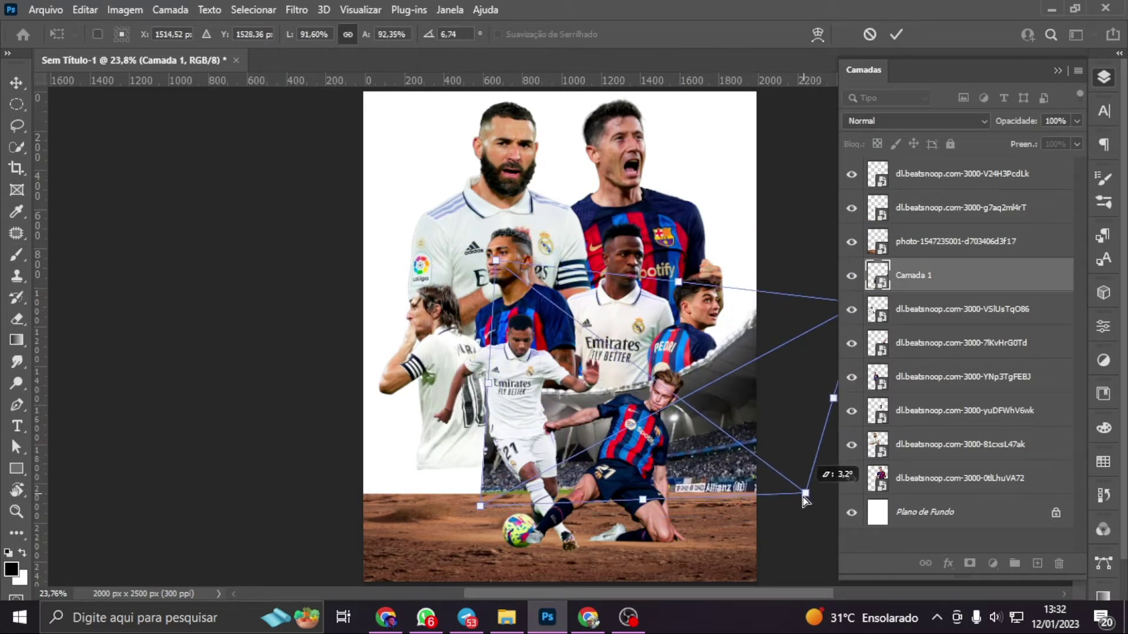
key("ctrl+j")
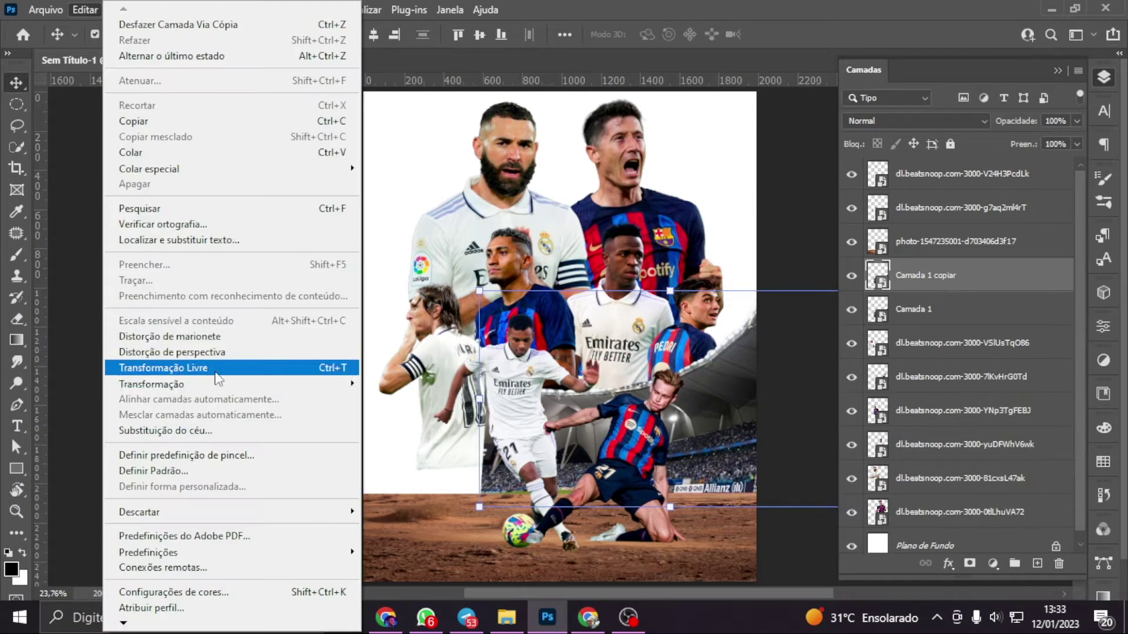
left_click(329, 328)
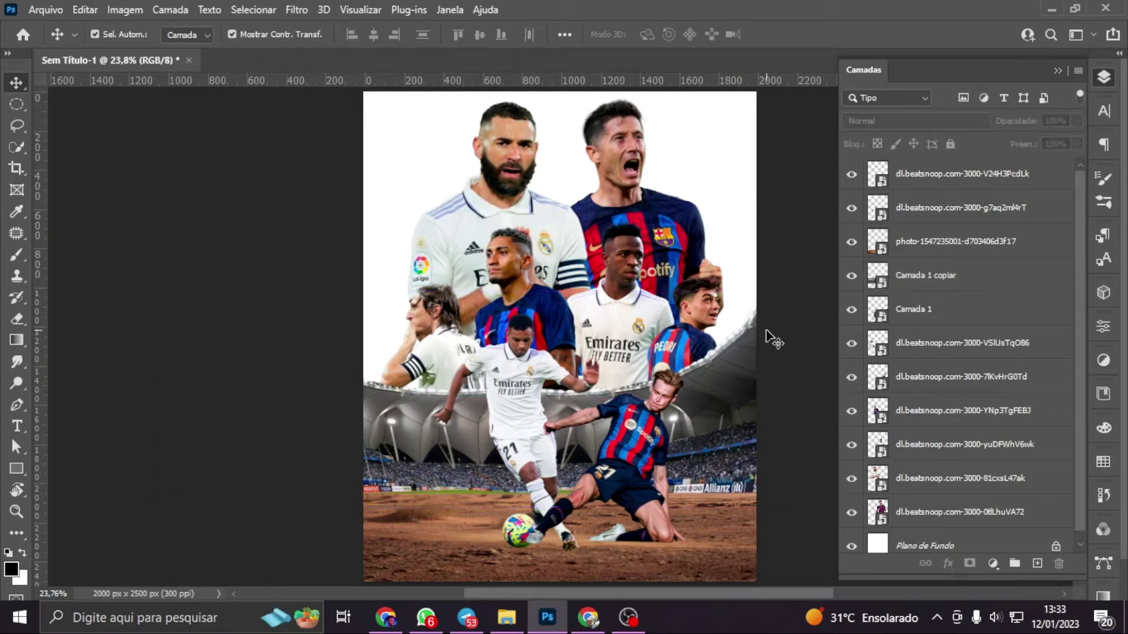
Reposition the Modric, Vinicius, Pedri and De Jong cut-outs
left_click(918, 376)
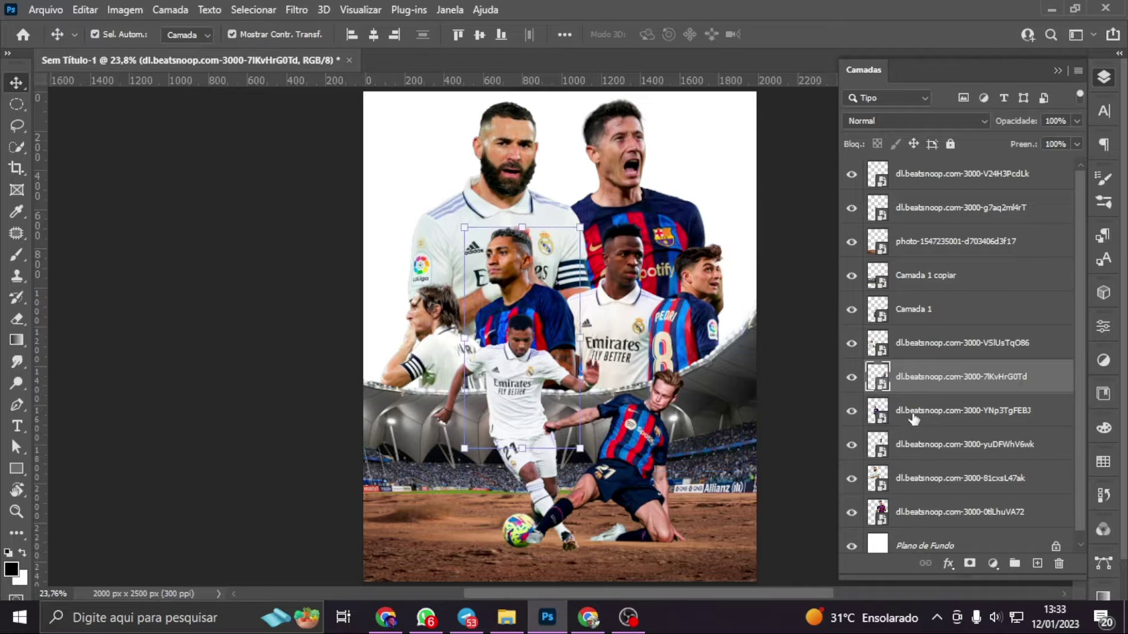
left_click_drag(517, 247, 414, 347)
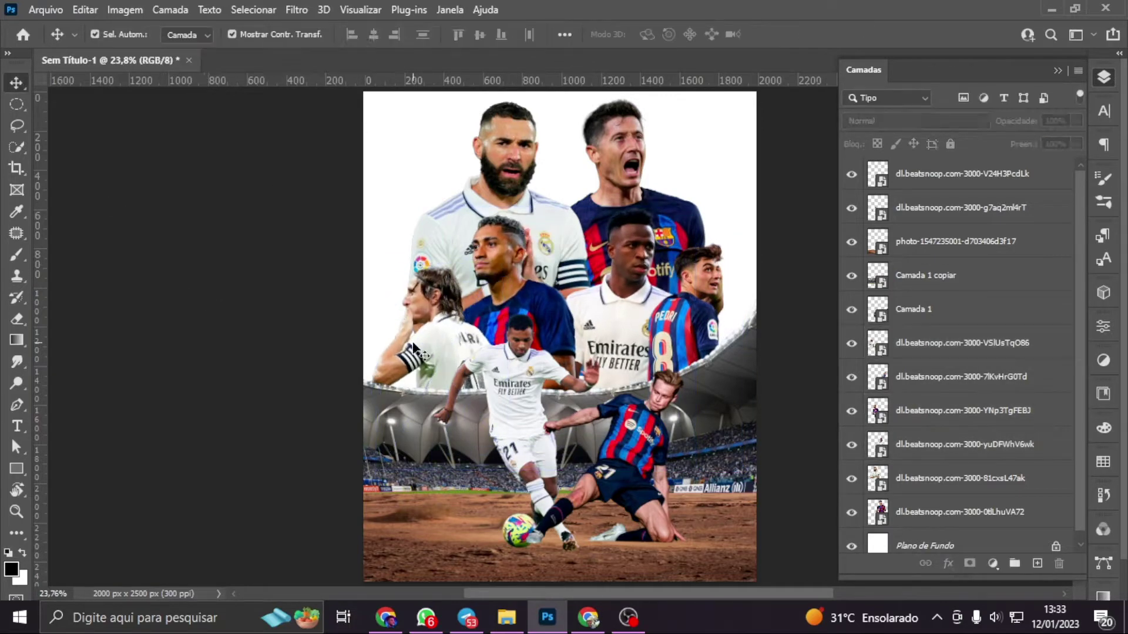
left_click_drag(639, 296, 622, 285)
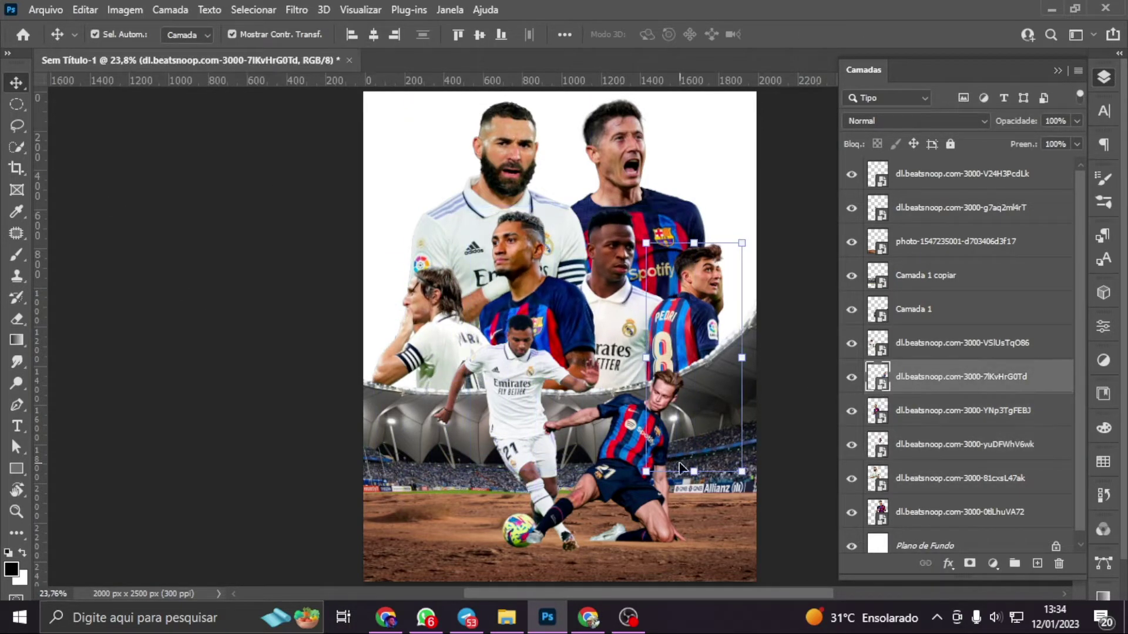
left_click_drag(698, 282, 696, 276)
left_click_drag(575, 398, 569, 413)
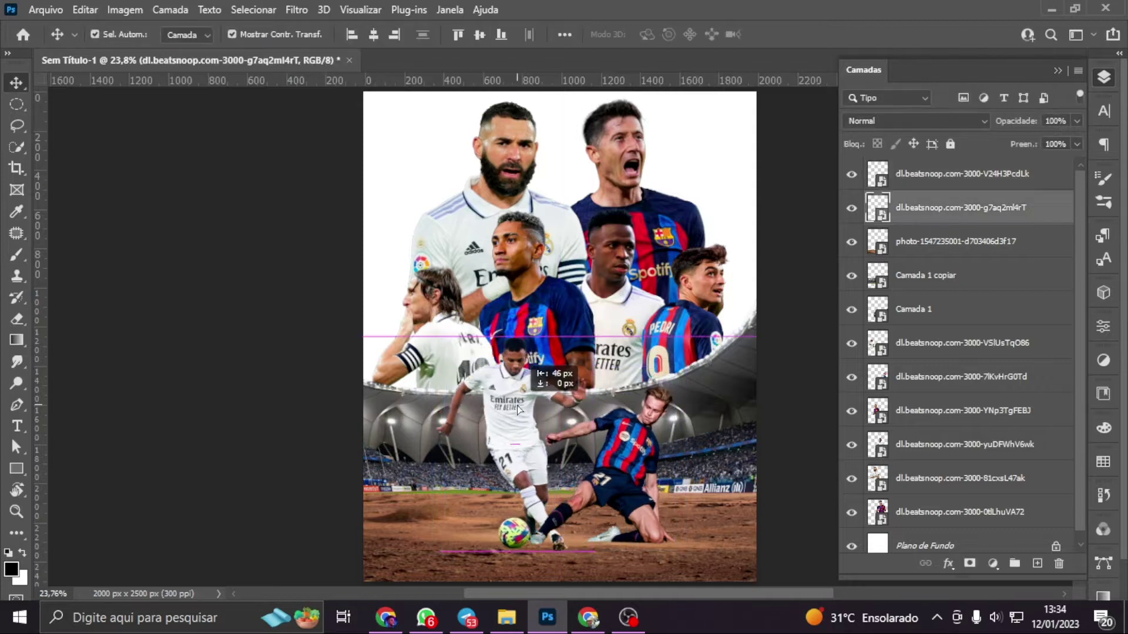
Drag the dust photo from the Backgrounds folder in, below the top player cut-outs
left_click(499, 625)
double_click(503, 433)
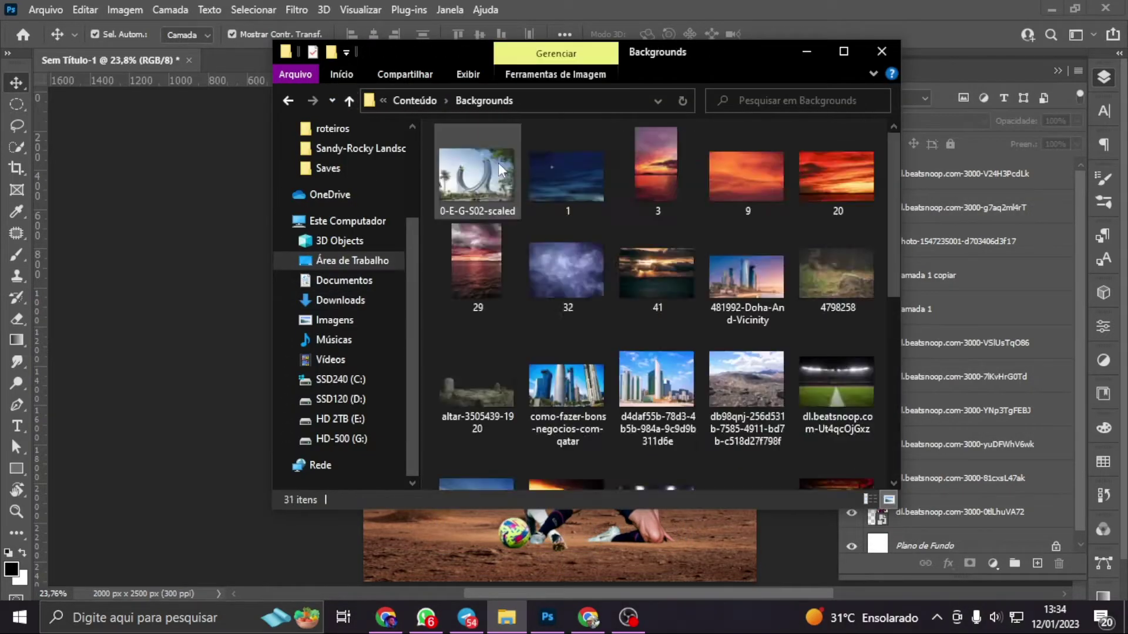
left_click_drag(498, 163, 558, 411)
left_click_drag(940, 174, 925, 259)
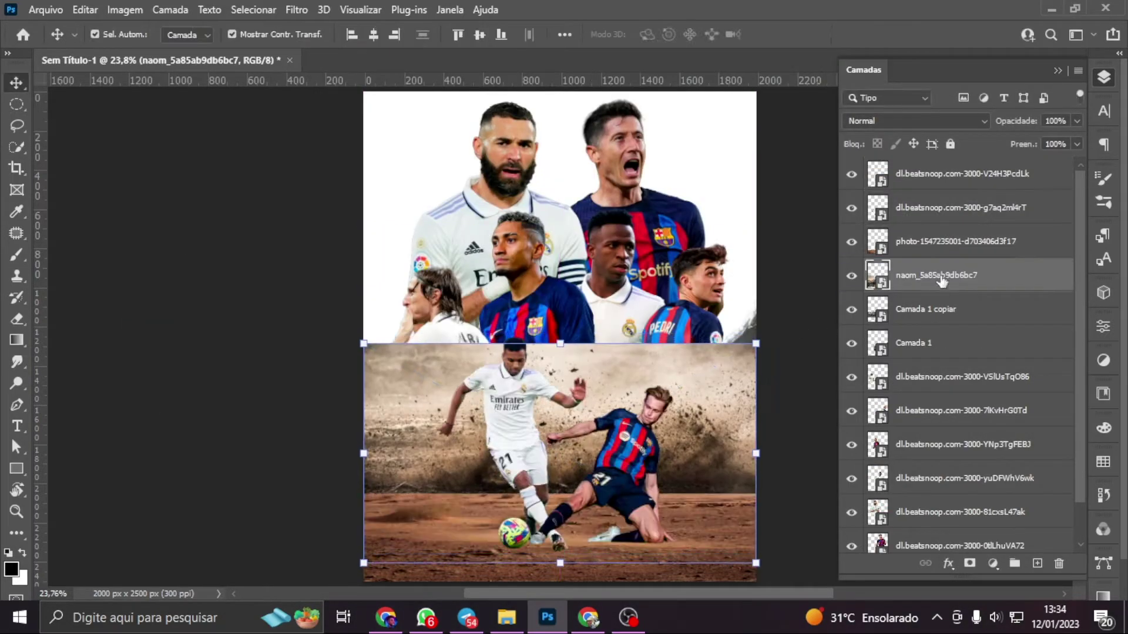
left_click(970, 563, "alt")
Hide the dust photo with a black mask and paint soft dust back in around the lower players
key("b")
key("x")
scroll(362, 450, "up", 5)
key("bracketleft")
key("shift+0")
key("shift+5")
mouse_move(362, 450)
left_mouse_down()
mouse_move(370, 360)
mouse_move(440, 264)
mouse_move(642, 541)
left_mouse_up()
key("bracketright")
key("bracketright")
key("bracketright")
scroll(642, 541, "down", 5)
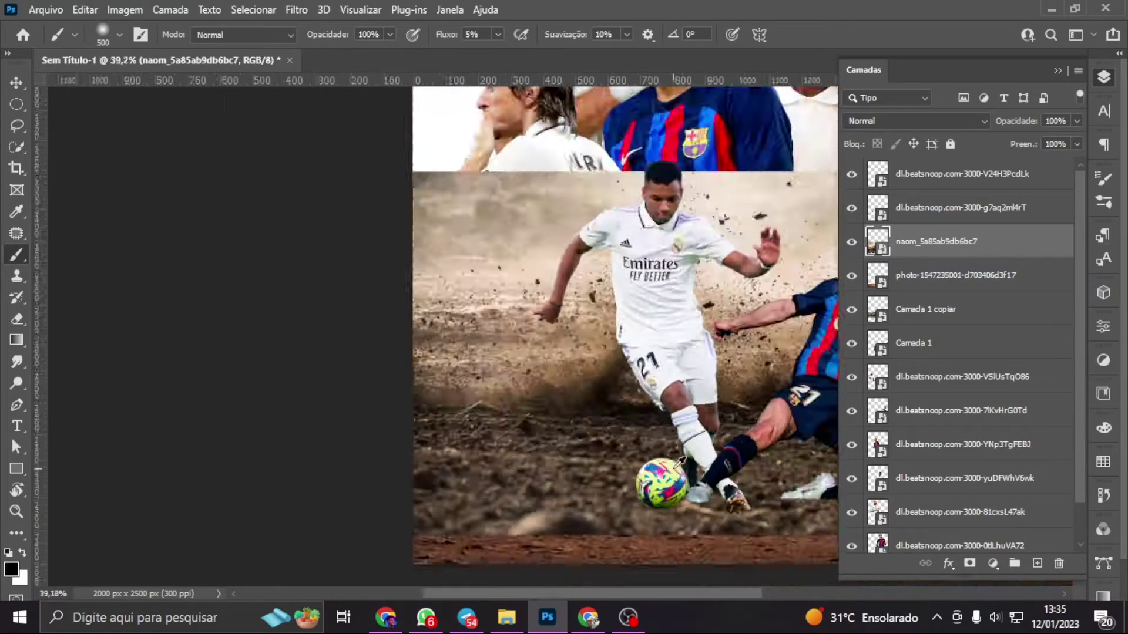
key("m")
key("ctrl+d")
Use Blend If to fade the dust's brightest areas into the scene
double_click(998, 241)
left_click_drag(352, 294, 73, 294)
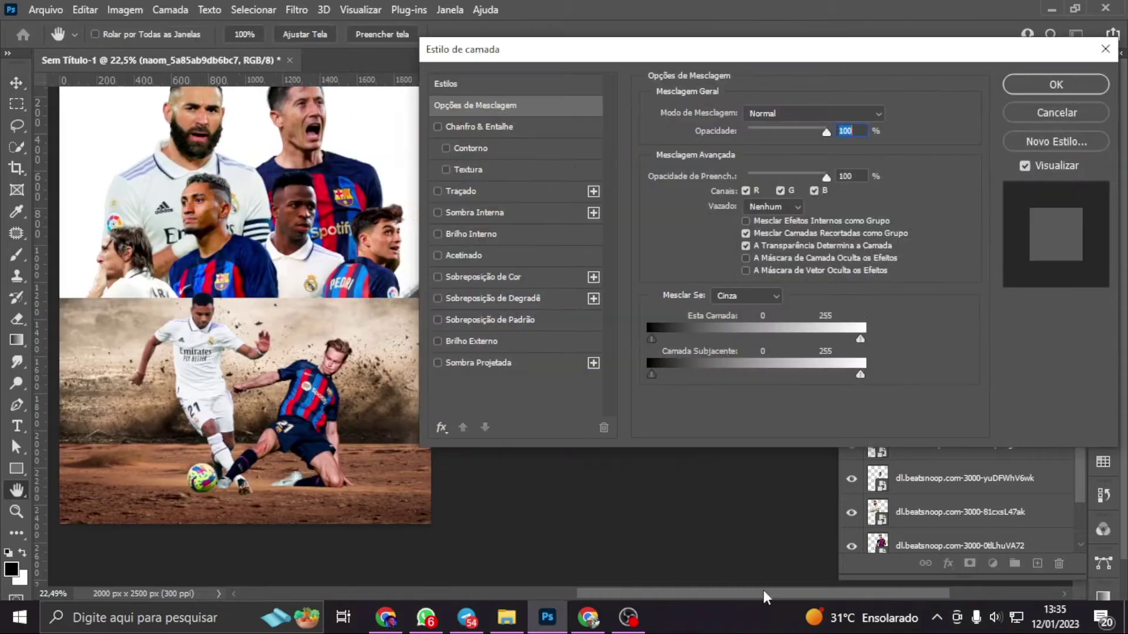
mouse_move(650, 375)
left_mouse_down()
mouse_move(753, 374)
mouse_move(651, 375)
left_mouse_up()
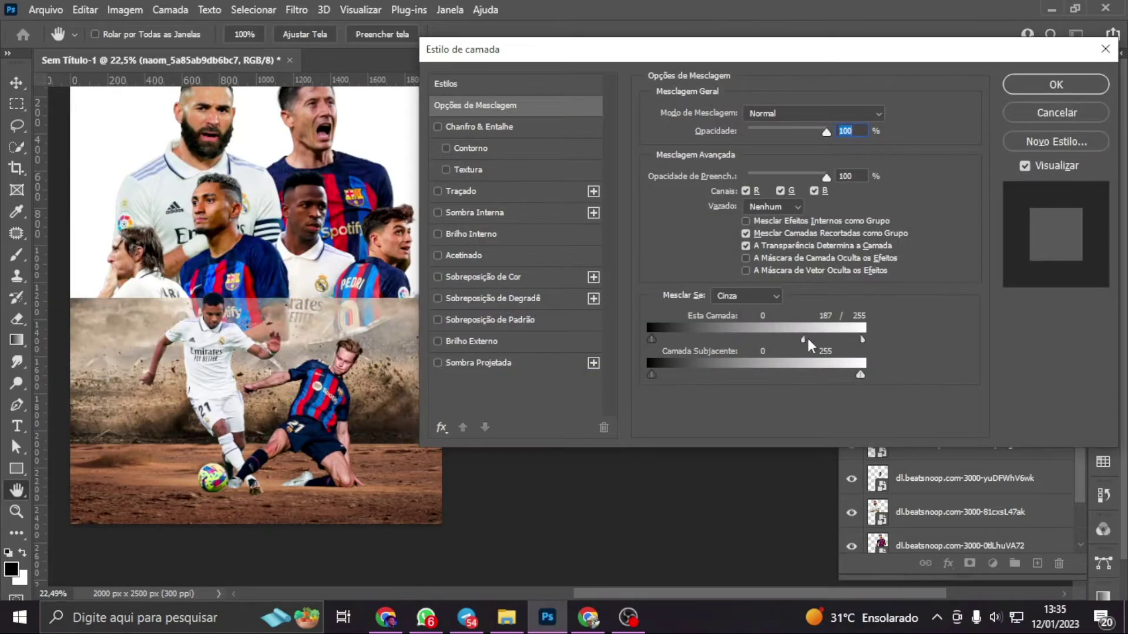
key("Return")
Move the dust upward behind the players and rotate it about two degrees
key("b")
key("x")
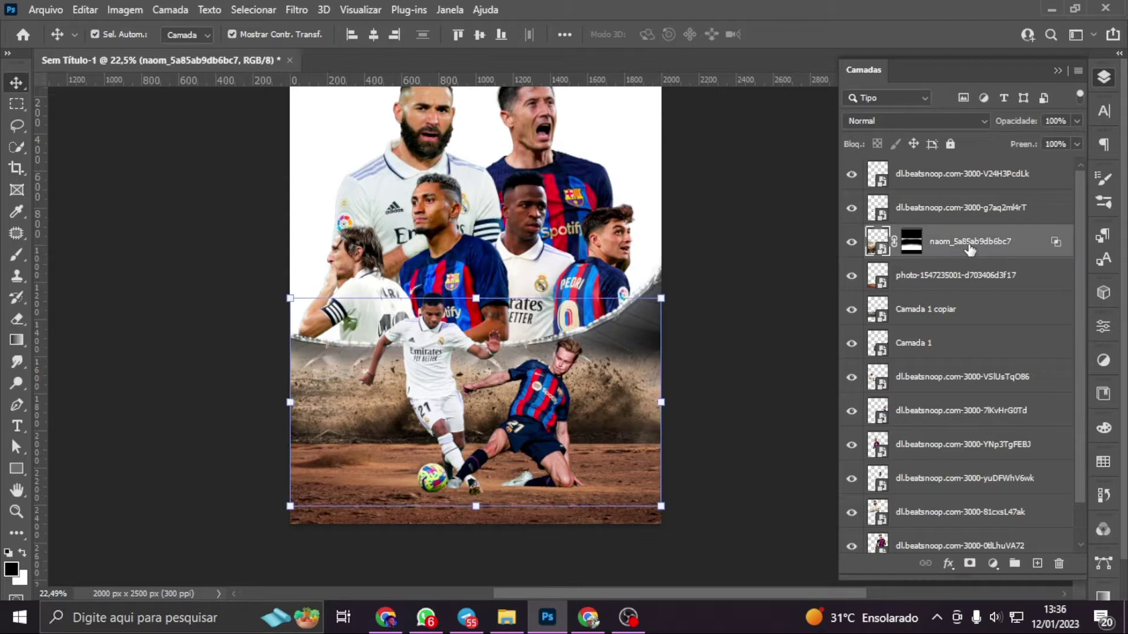
key("ctrl+t")
left_click_drag(479, 360, 479, 340)
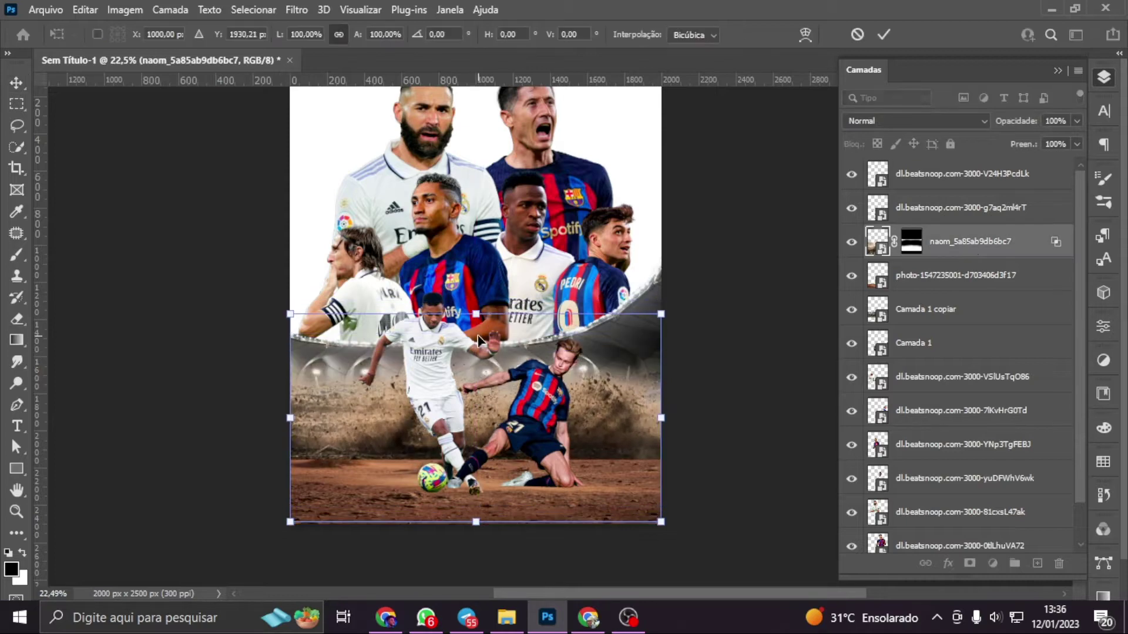
left_click_drag(705, 427, 670, 447)
key("Return")
Brighten the dust with Levels and add a Hue/Saturation adjustment
scroll(149, 409, "up", 2)
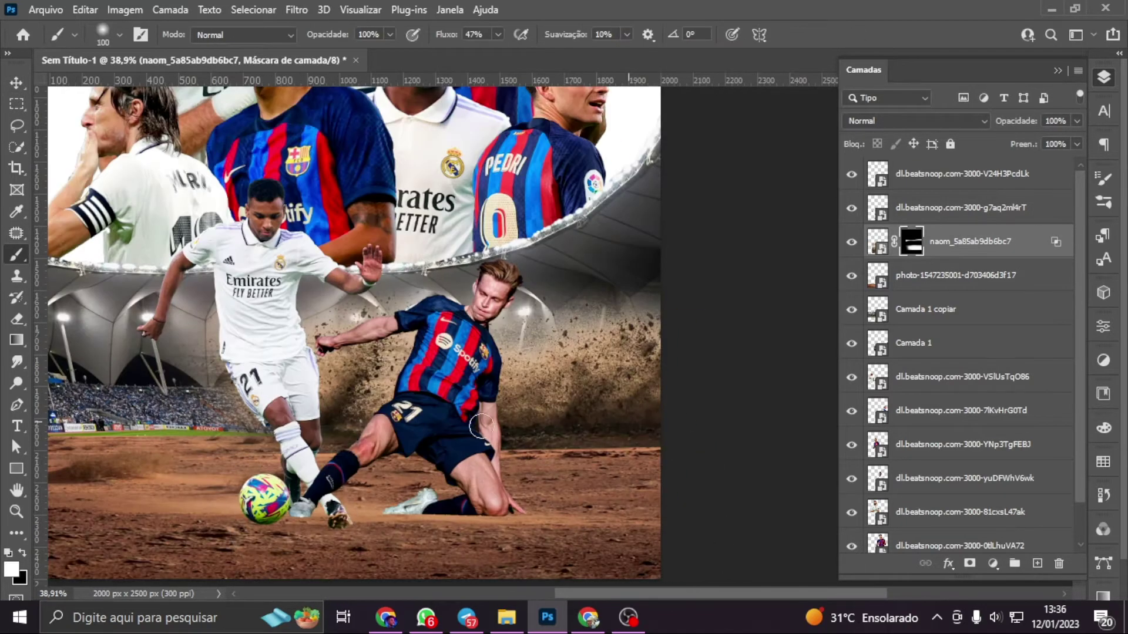
key("ctrl+0")
left_click_drag(1064, 308, 1020, 308)
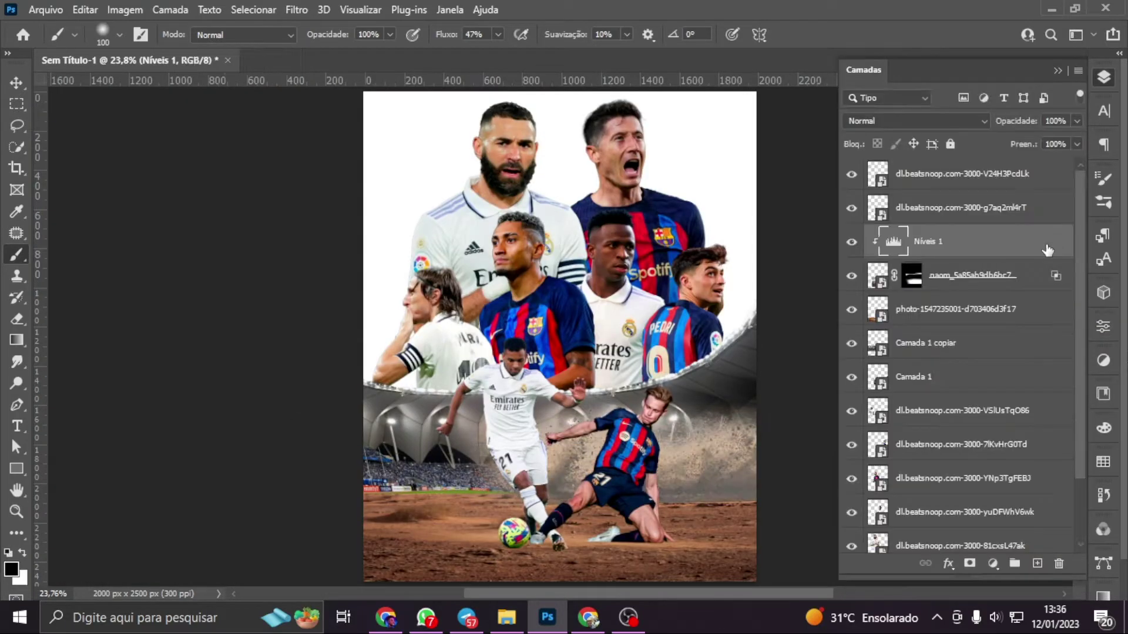
left_click(952, 351)
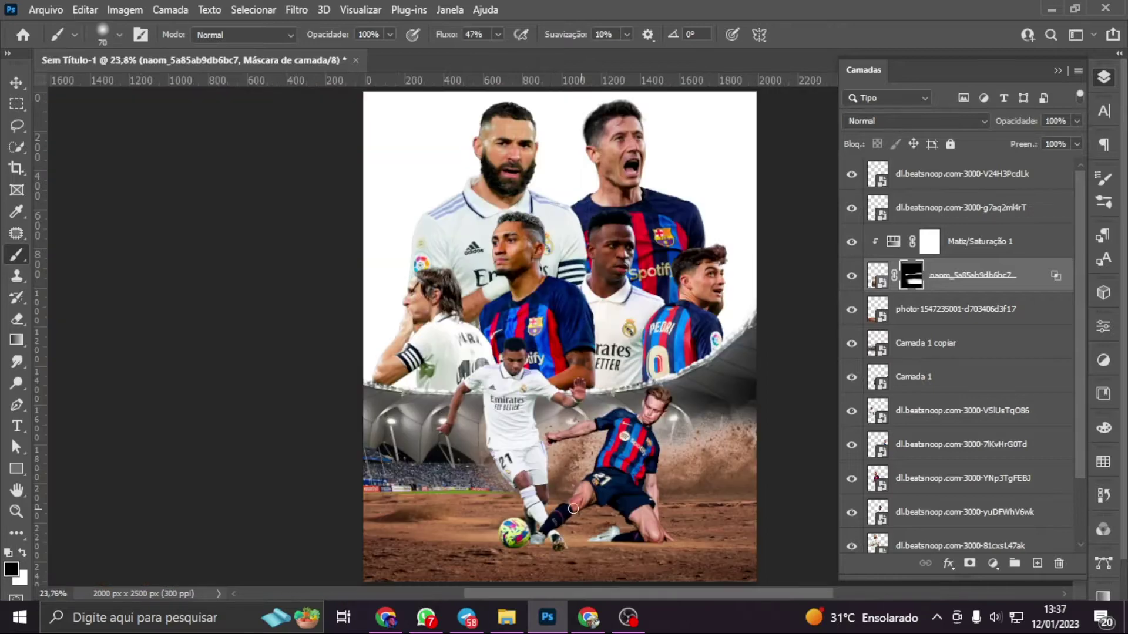
Duplicate the dust and its adjustments and move the copy to the pitch's left side
left_click(960, 275, "shift")
key("ctrl+j")
key("v")
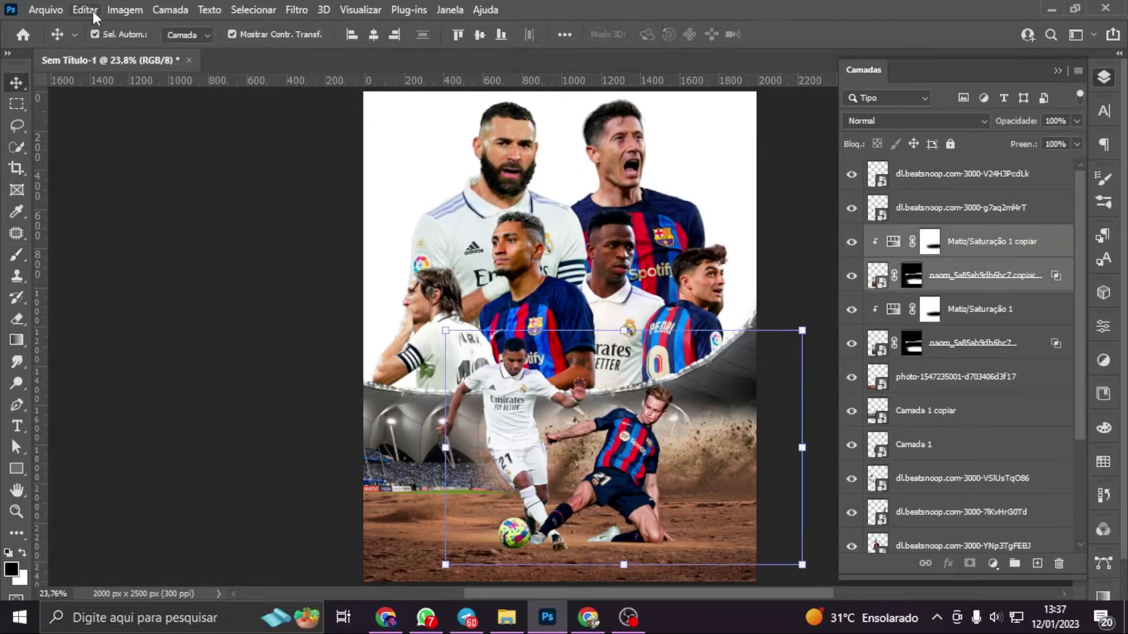
left_click_drag(781, 468, 462, 456)
Group the four dust layers as 'fumaça chão' and rescale the group across the pitch
left_click(992, 241)
left_click(977, 349, "shift")
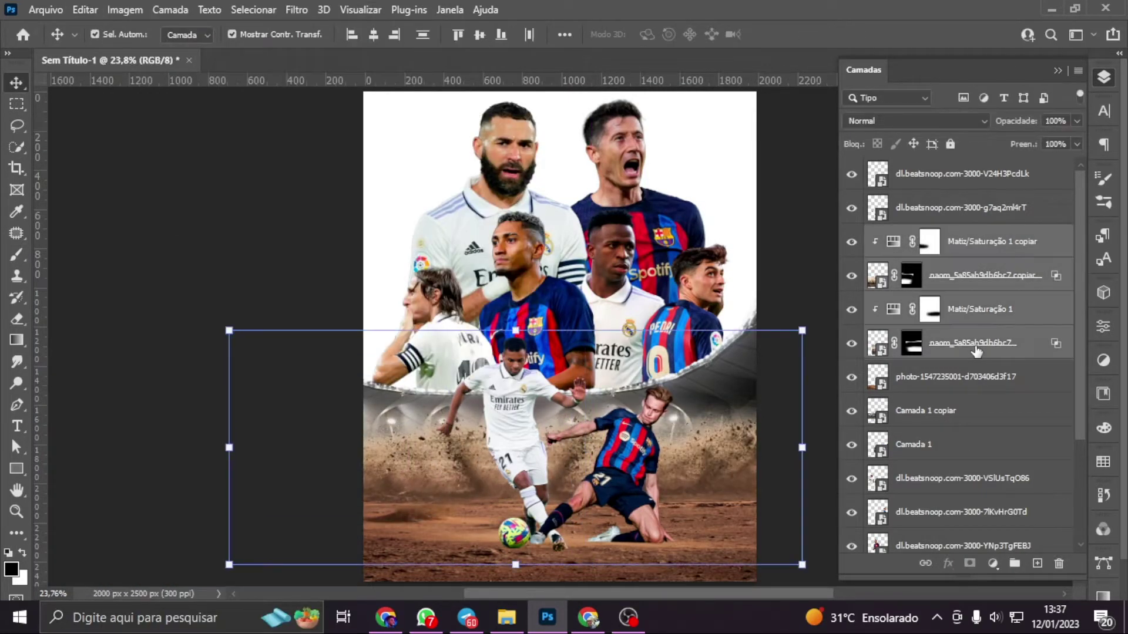
key("ctrl+g")
double_click(926, 235)
type("fumaça chão")
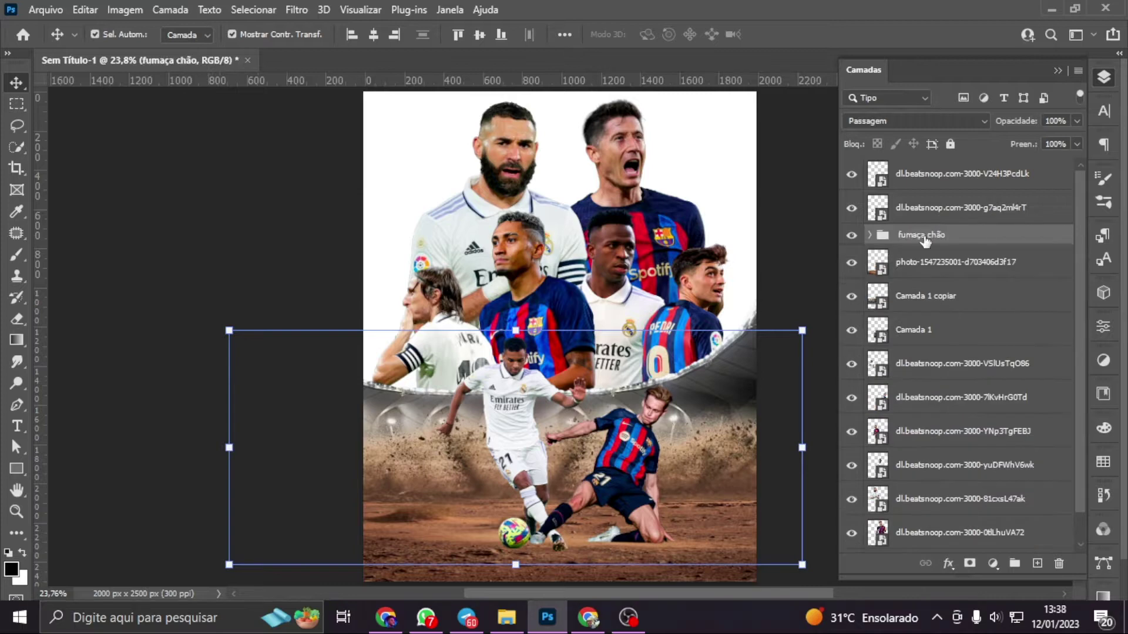
left_click_drag(795, 336, 764, 399)
left_click(786, 459)
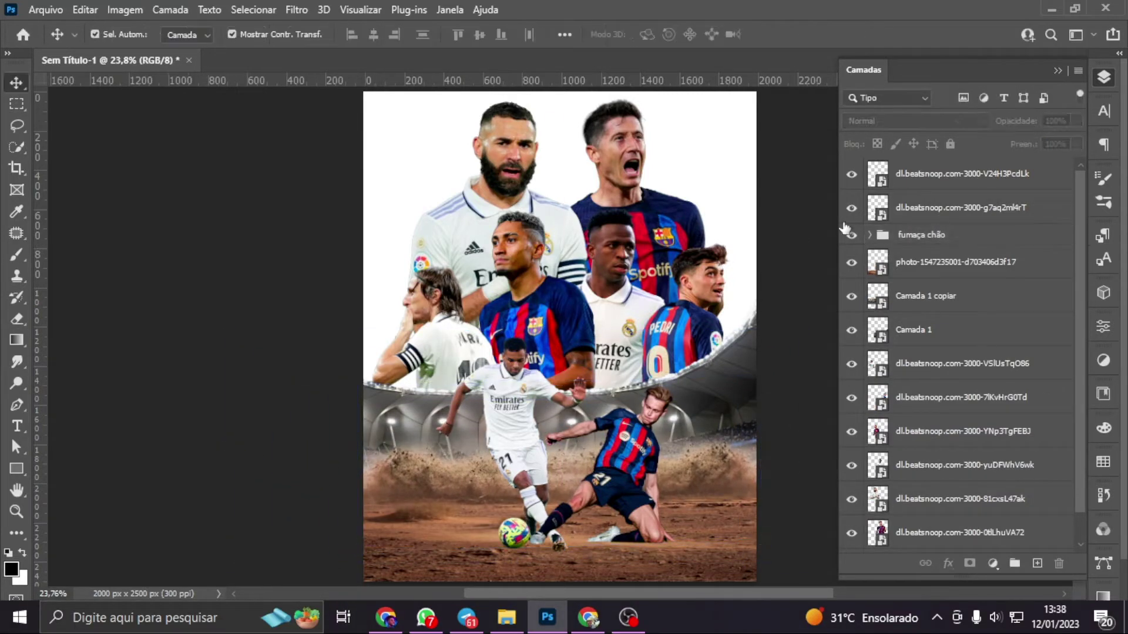
Place the sunset sky image, raise it, and move its layer below the player cut-outs
left_click(523, 620)
left_click_drag(697, 347, 558, 546)
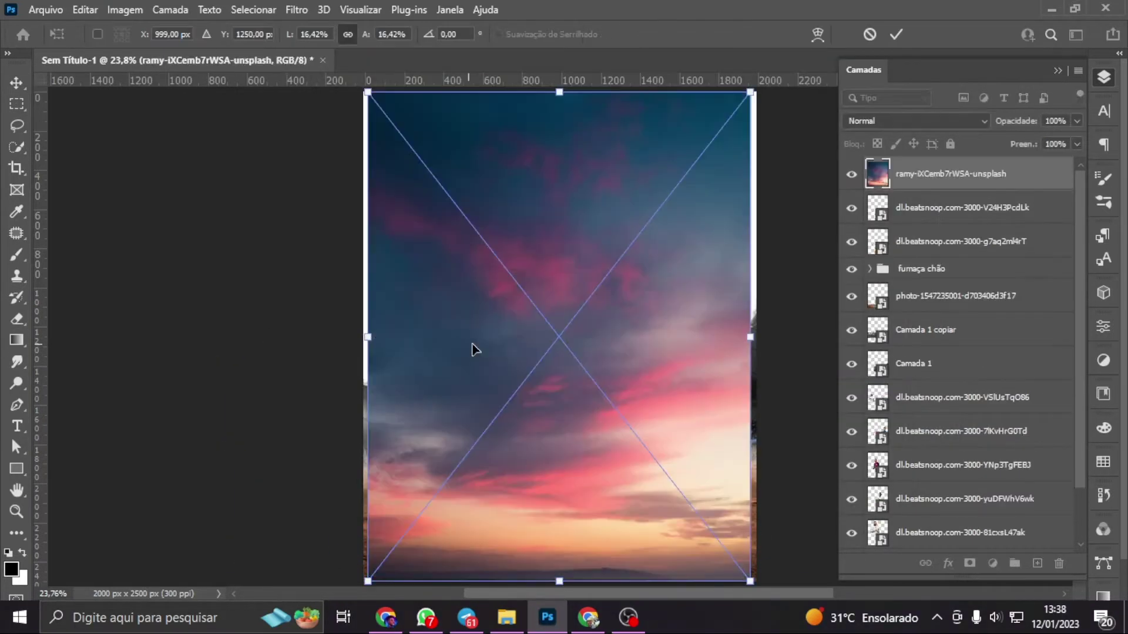
left_click_drag(583, 381, 583, 198)
key("Return")
mouse_move(940, 172)
left_mouse_down()
mouse_move(881, 582)
mouse_move(881, 520)
left_mouse_up()
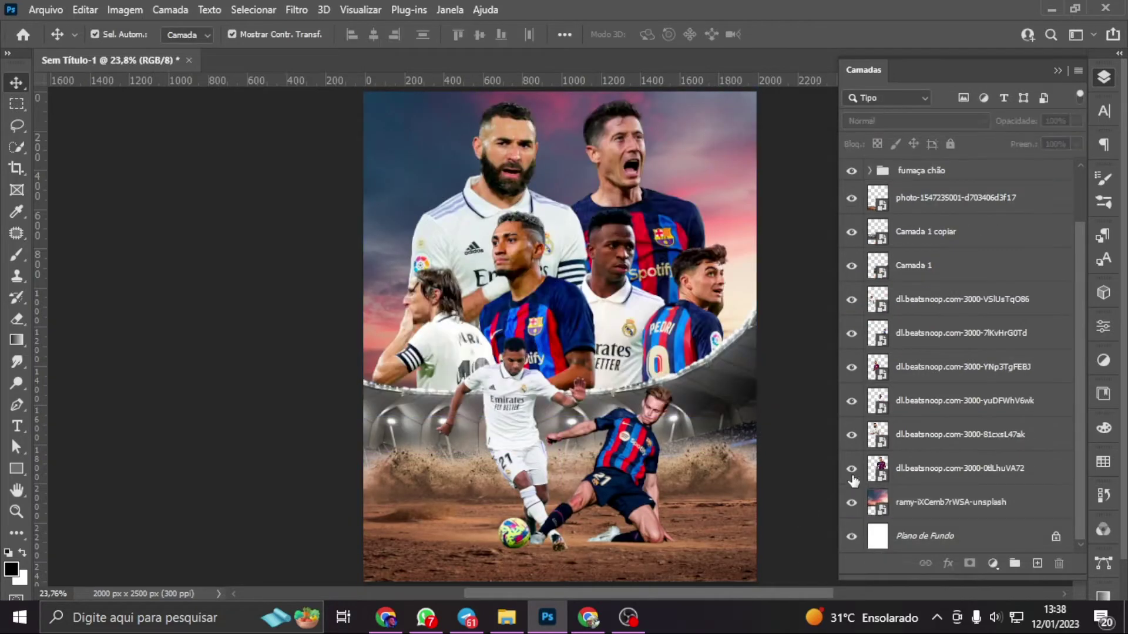
left_click(993, 562)
Add a colorized Hue/Saturation adjustment tinting the sky orange with more saturation
left_click(1010, 403)
mouse_move(959, 252)
left_mouse_down()
mouse_move(866, 251)
mouse_move(959, 251)
mouse_move(879, 252)
left_mouse_up()
left_click(939, 338)
left_click_drag(909, 284, 982, 285)
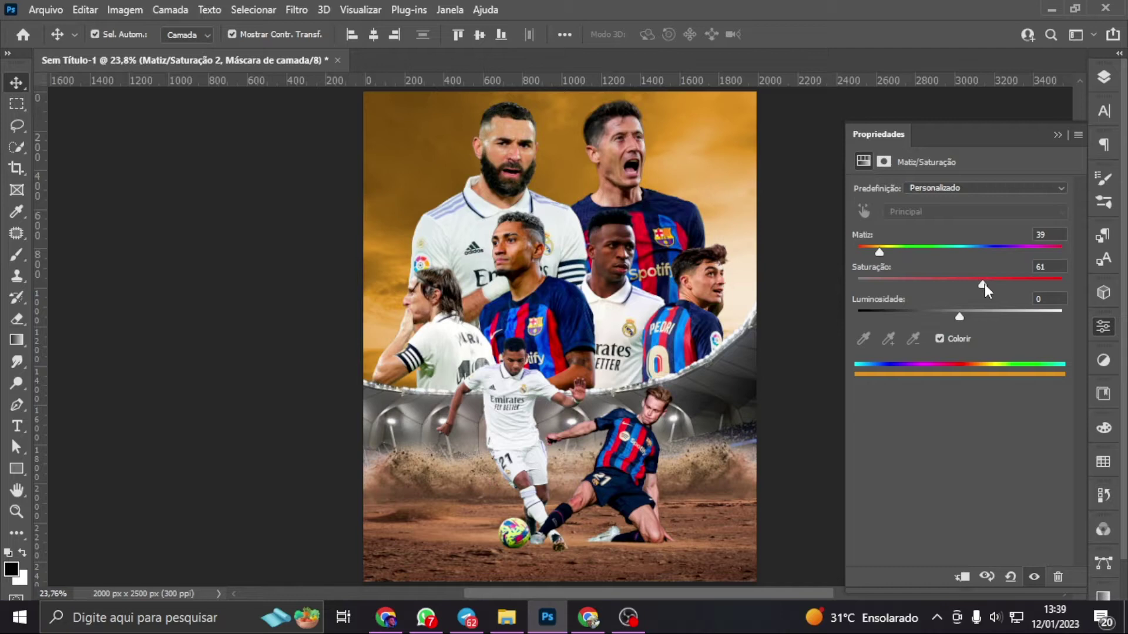
left_click(1103, 77)
Invert the tint's mask and paint the orange back into the upper sky only
left_click(16, 254)
key("ctrl+i")
left_click_drag(609, 112, 674, 126)
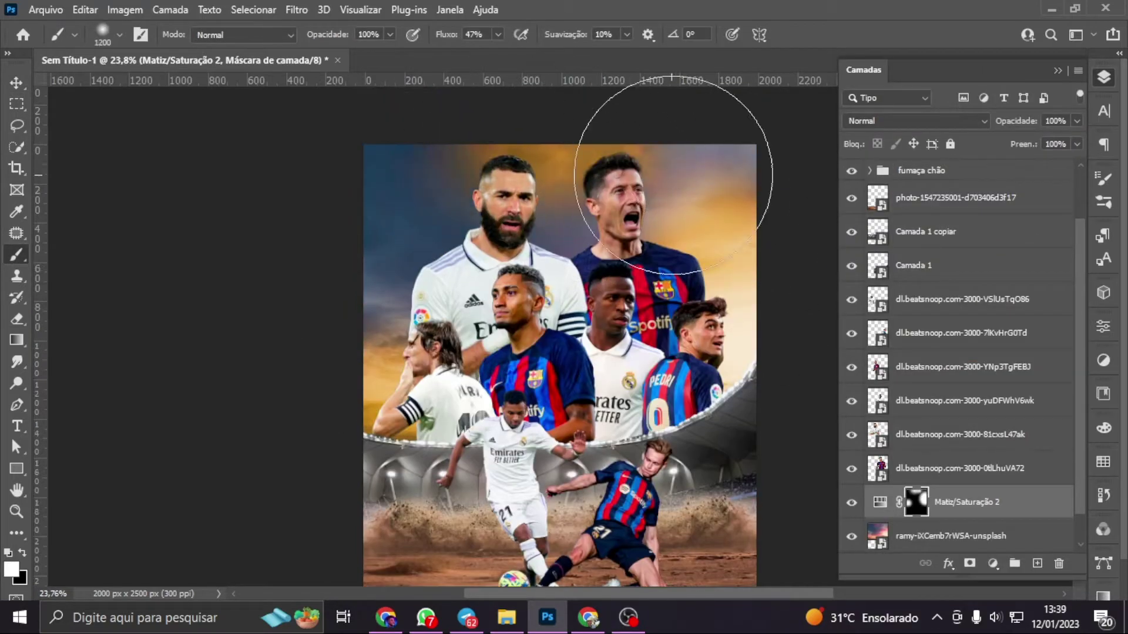
double_click(1046, 502)
key("Return")
Organise the layers into the 'chão' and 'estádio' groups, selecting the stadium layer
key("v")
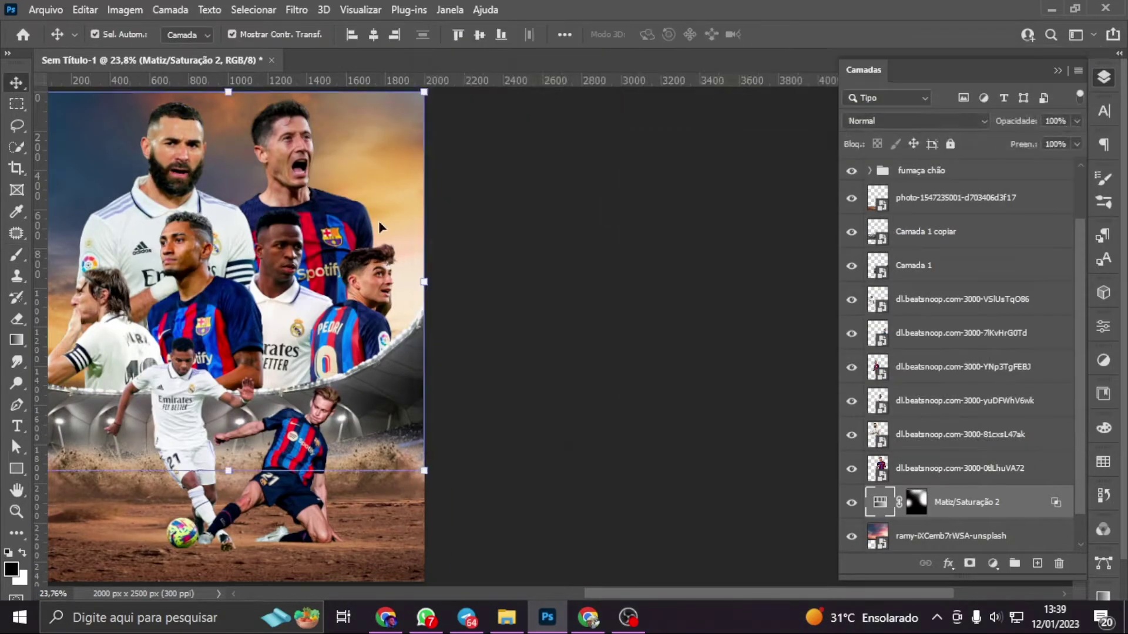
left_click(916, 191)
left_click(870, 191)
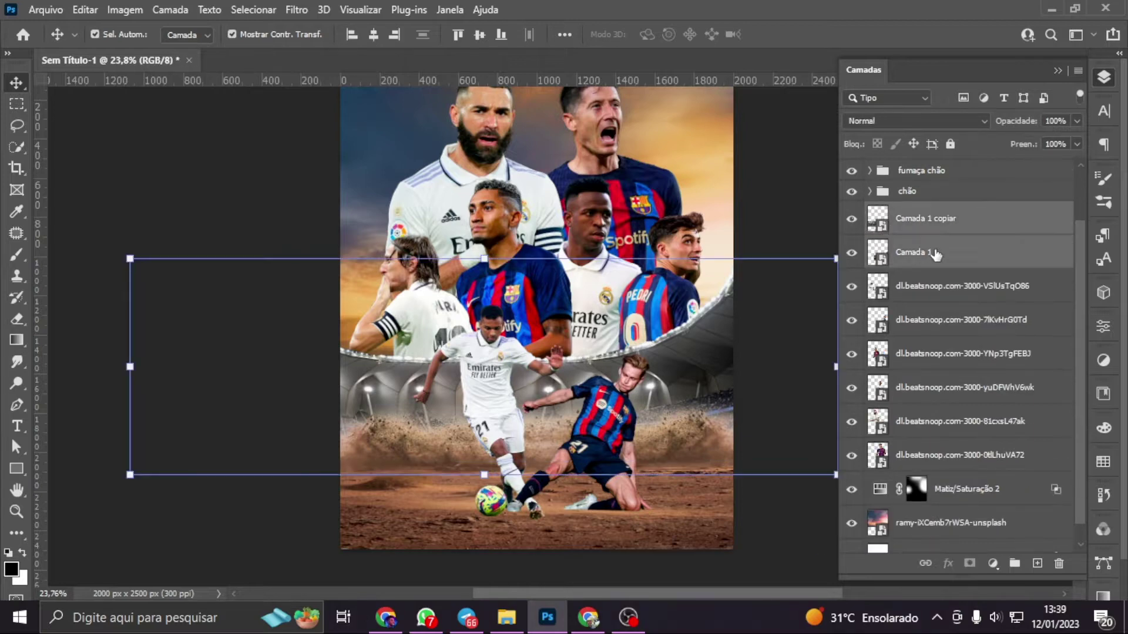
left_click(928, 252)
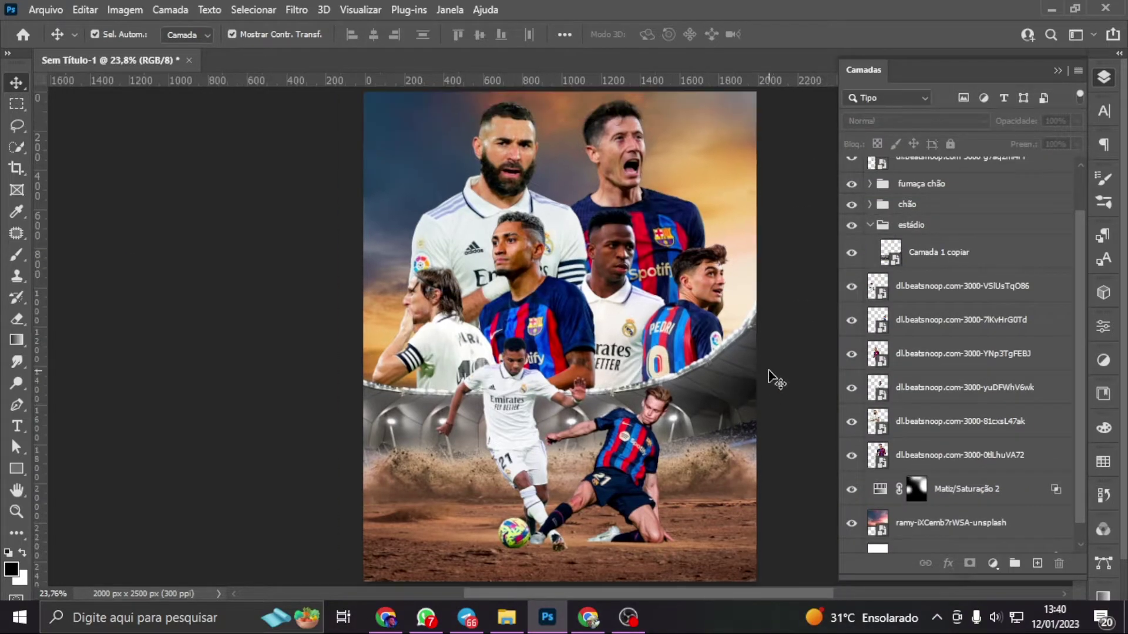
Add an orange Solid Color fill in Color Dodge mode and ready an 800 px brush
left_click(916, 120)
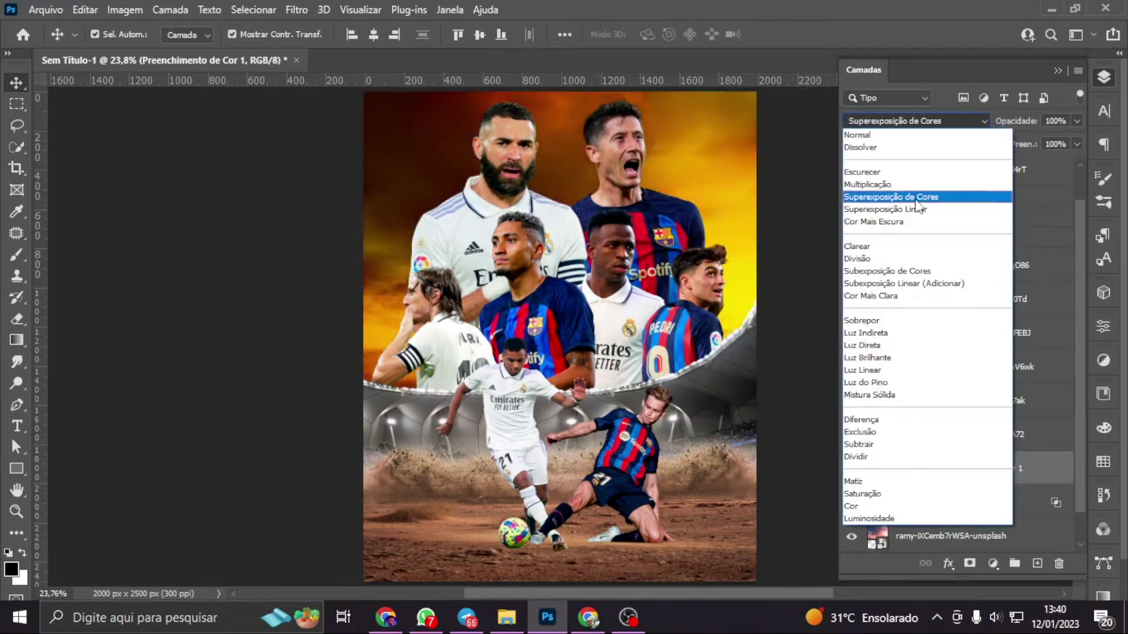
left_click(887, 271)
double_click(879, 468)
left_click(1014, 156)
left_click_drag(691, 595, 718, 595)
key("b")
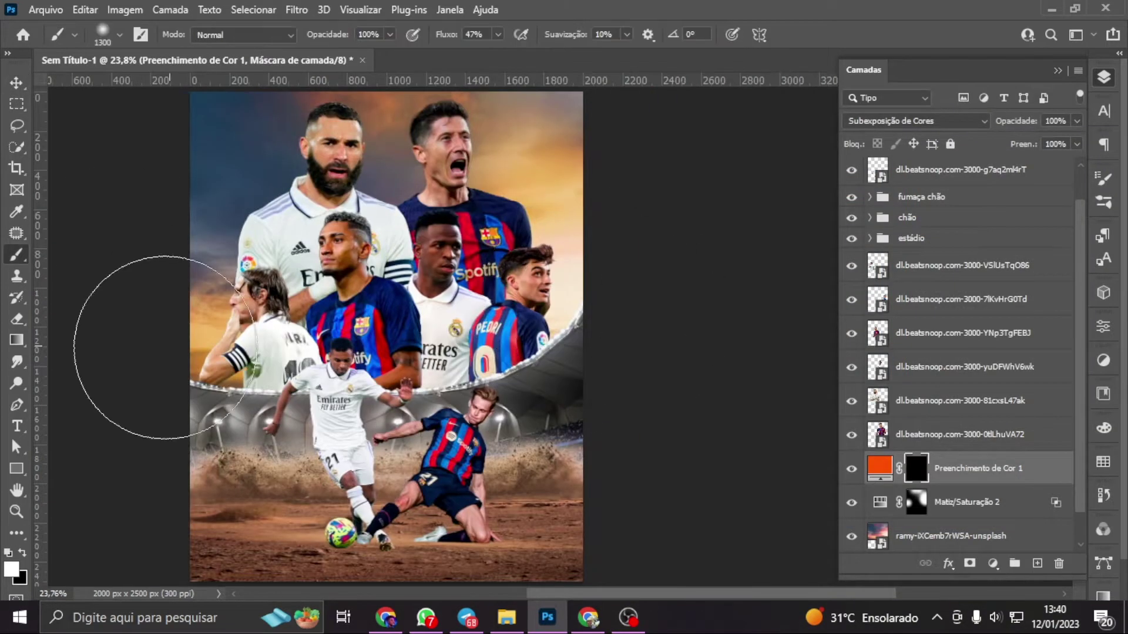
scroll(600, 516, "up", 3)
key("bracketleft")
key("bracketleft")
key("bracketleft")
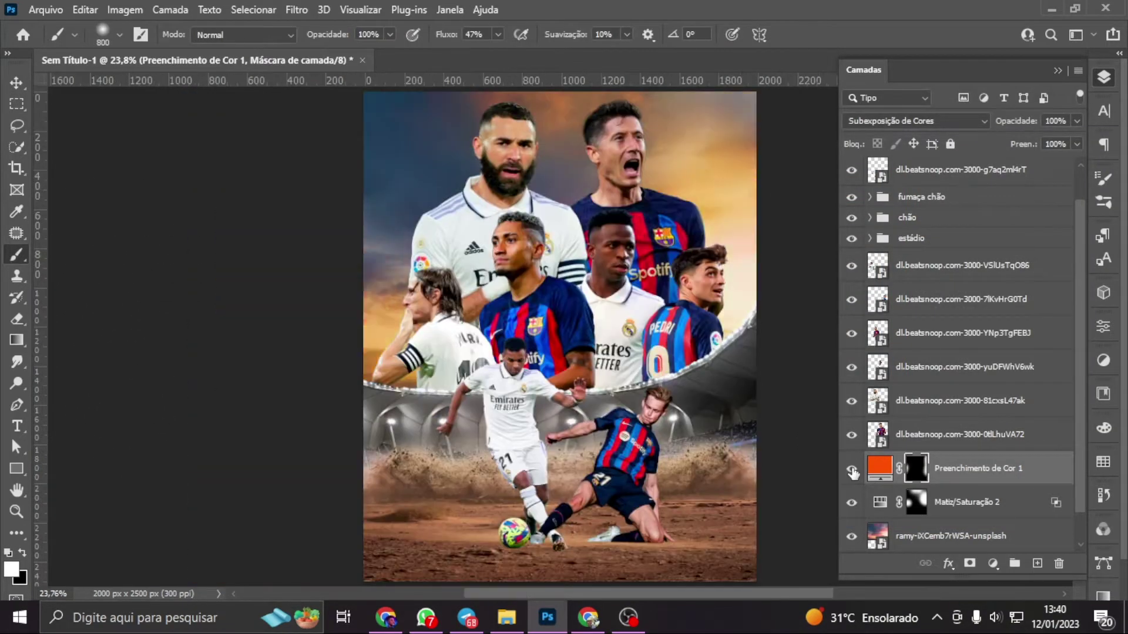
Add a blue (1b7cff) fill with a black mask, then target the orange mask with a 175 px brush
double_click(880, 468)
left_click(906, 252)
key("Return")
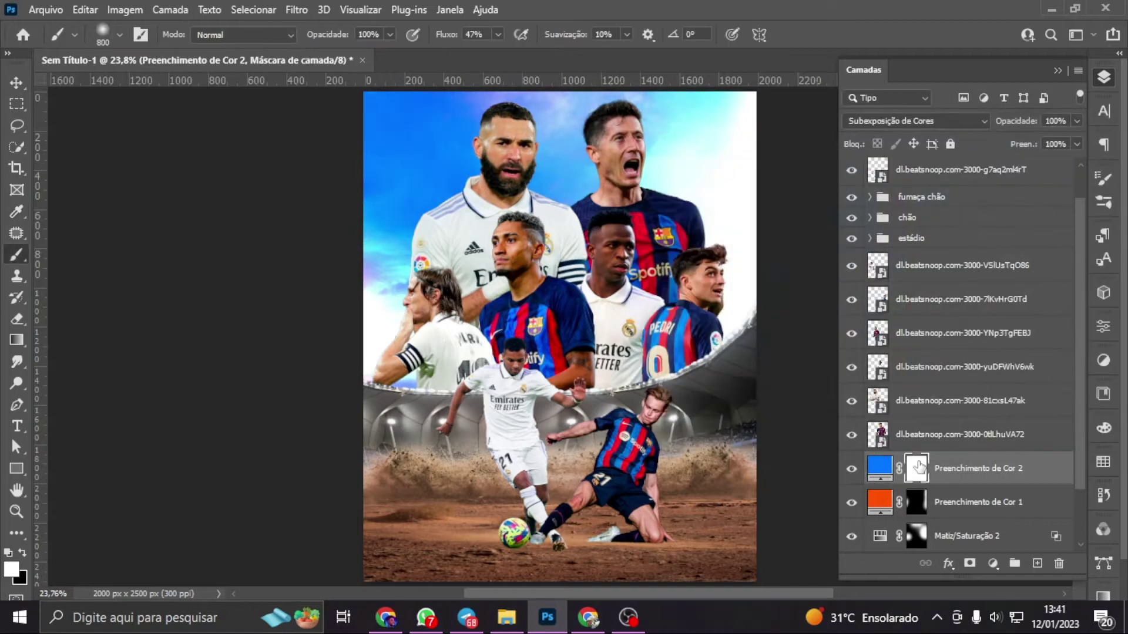
key("ctrl+i")
key("b")
scroll(289, 252, "up", 3)
scroll(395, 131, "down", 3)
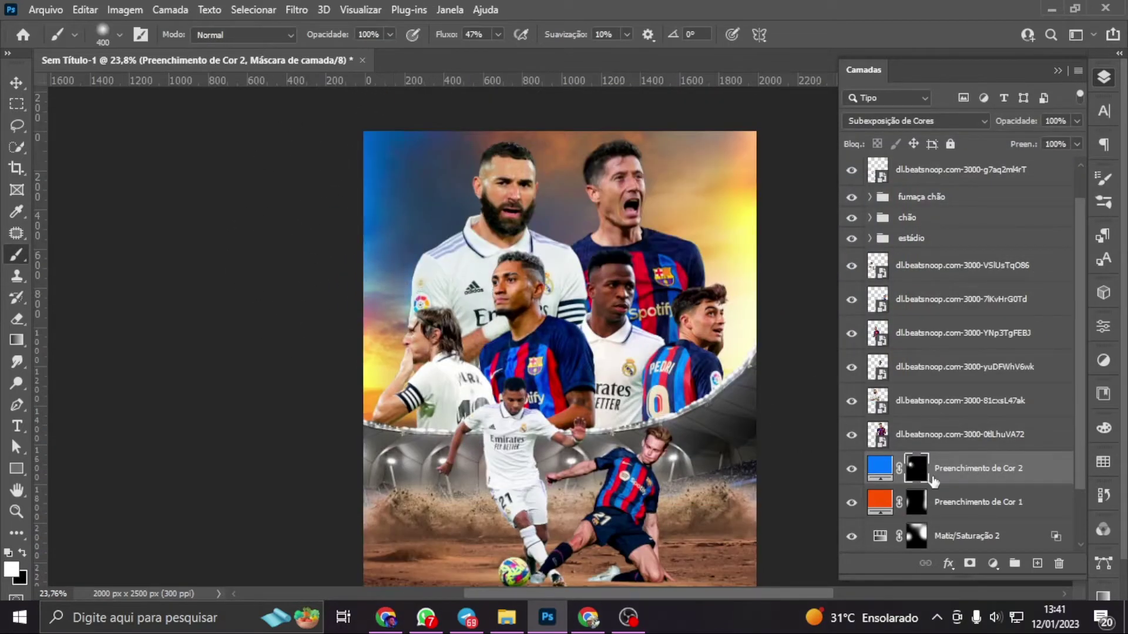
left_click(916, 502)
key("bracketleft")
key("bracketleft")
key("bracketleft")
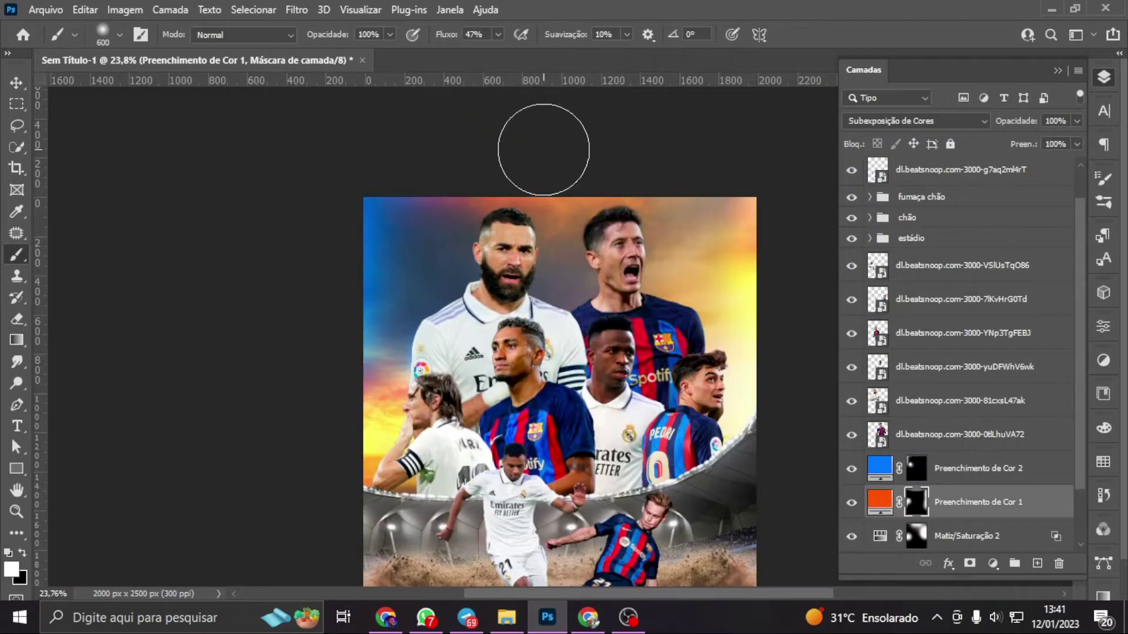
Commit the cloud photo, set the fill to Color Dodge and brush its mask
key("Return")
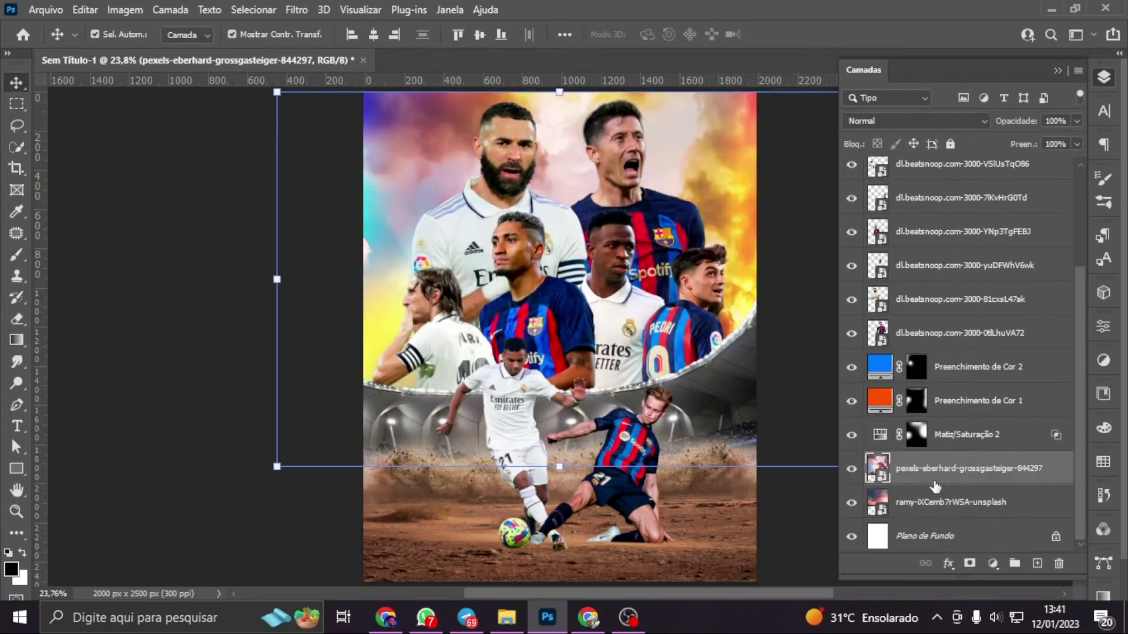
key("ctrl+u")
key("Return")
left_click(915, 121)
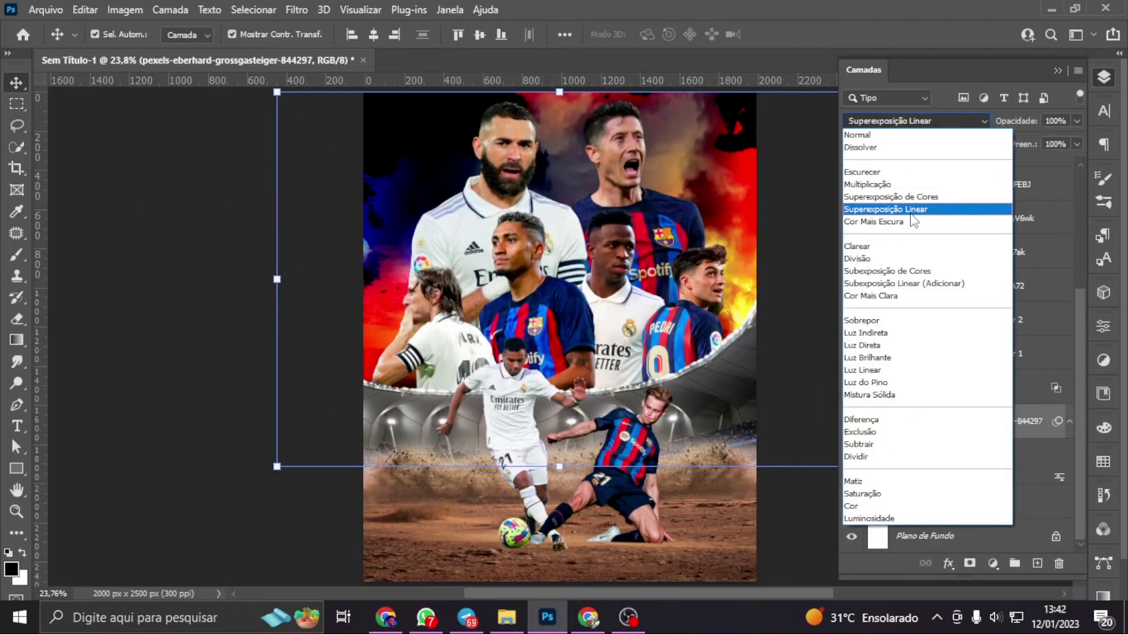
left_click(911, 321)
left_click(916, 320)
key("b")
scroll(561, 162, "up", 2)
key("alt+bracketleft")
scroll(561, 162, "down", 2)
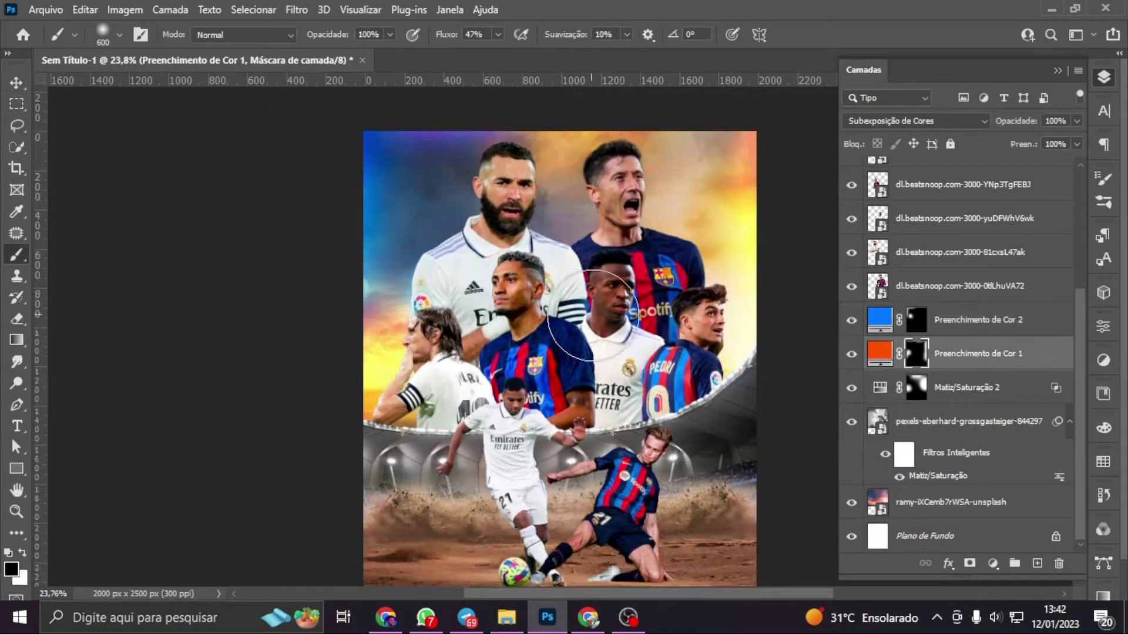
scroll(587, 211, "down", 1)
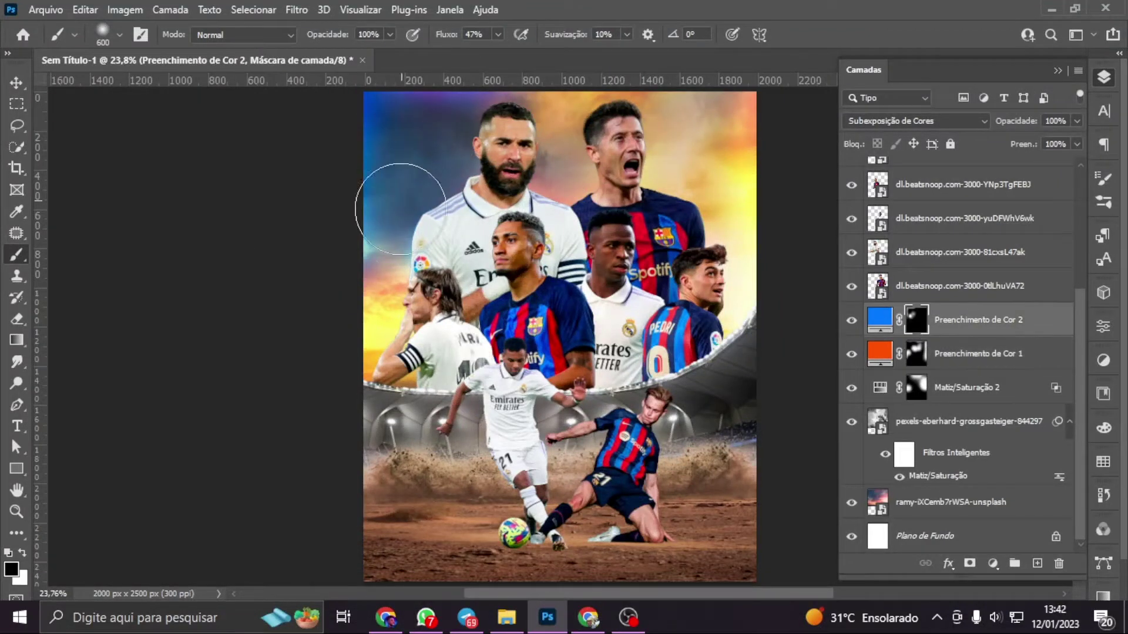
Add the Níveis 1 Levels layer and paint its mask with a 300 px brush
key("v")
left_click(993, 563)
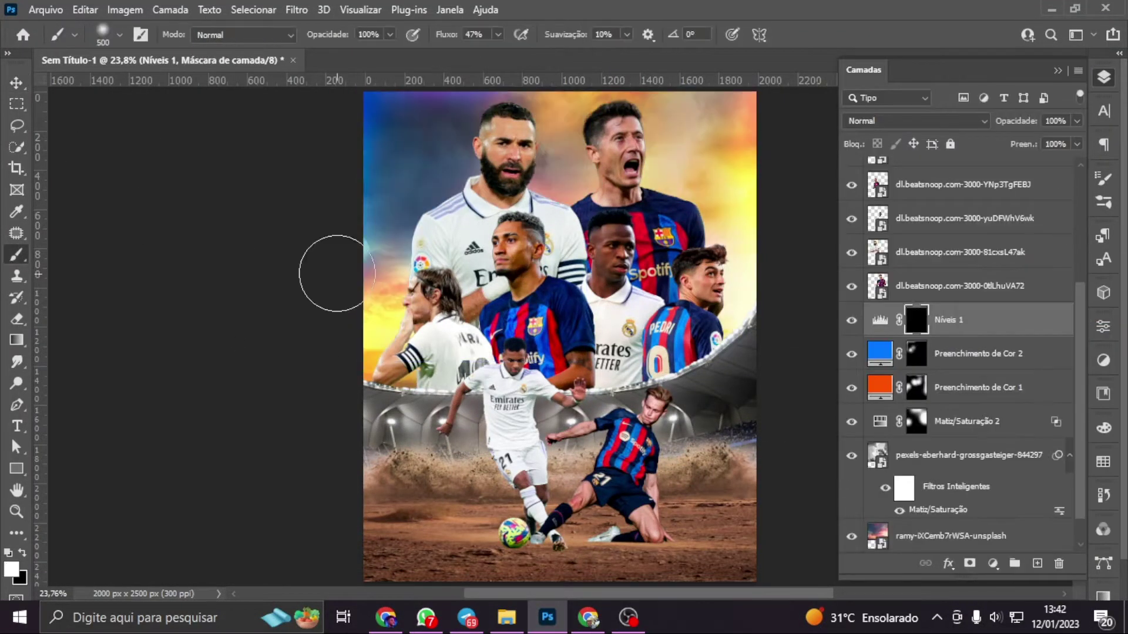
key("bracketleft")
key("bracketleft")
key("bracketleft")
scroll(784, 177, "up", 1)
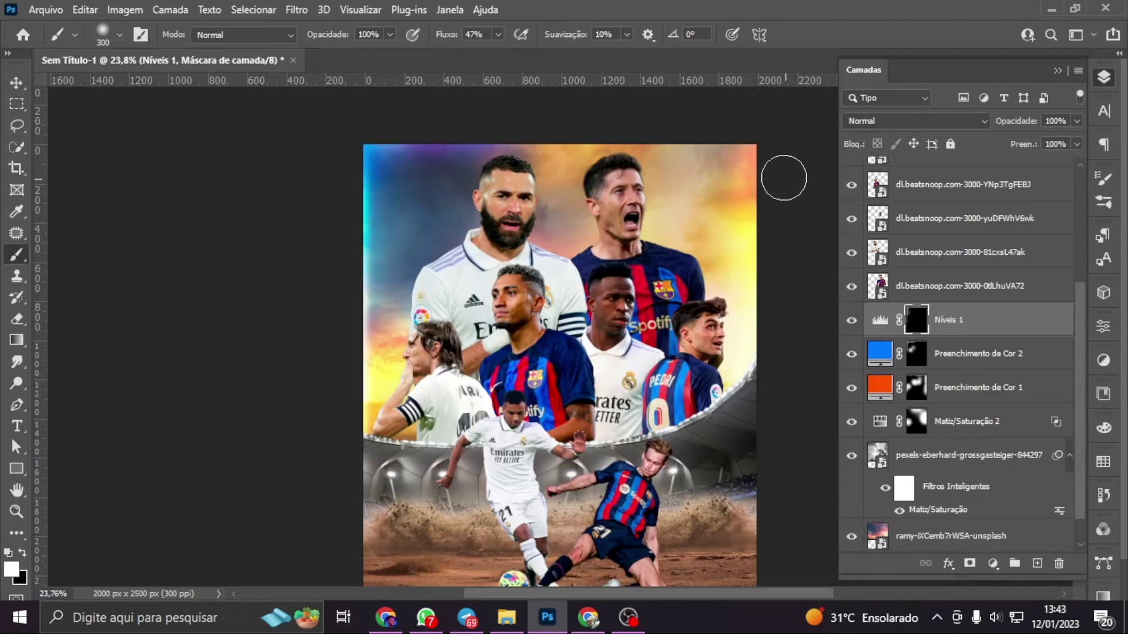
key("alt+bracketleft")
key("alt+bracketleft")
key("x")
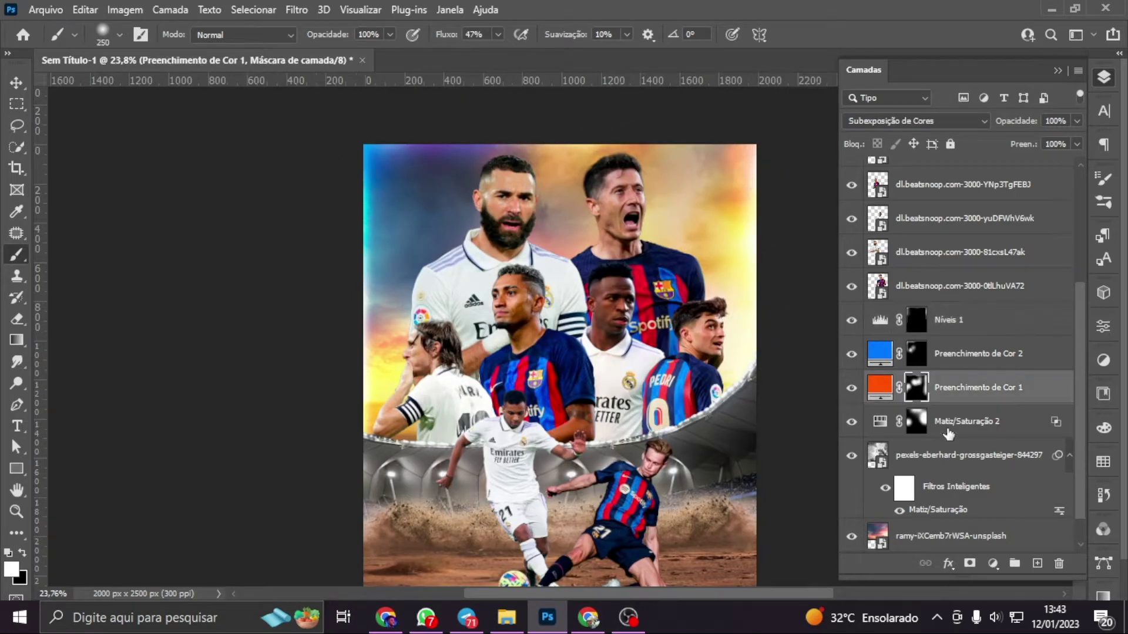
scroll(494, 423, "down", 1)
key("alt+bracketright")
key("alt+bracketright")
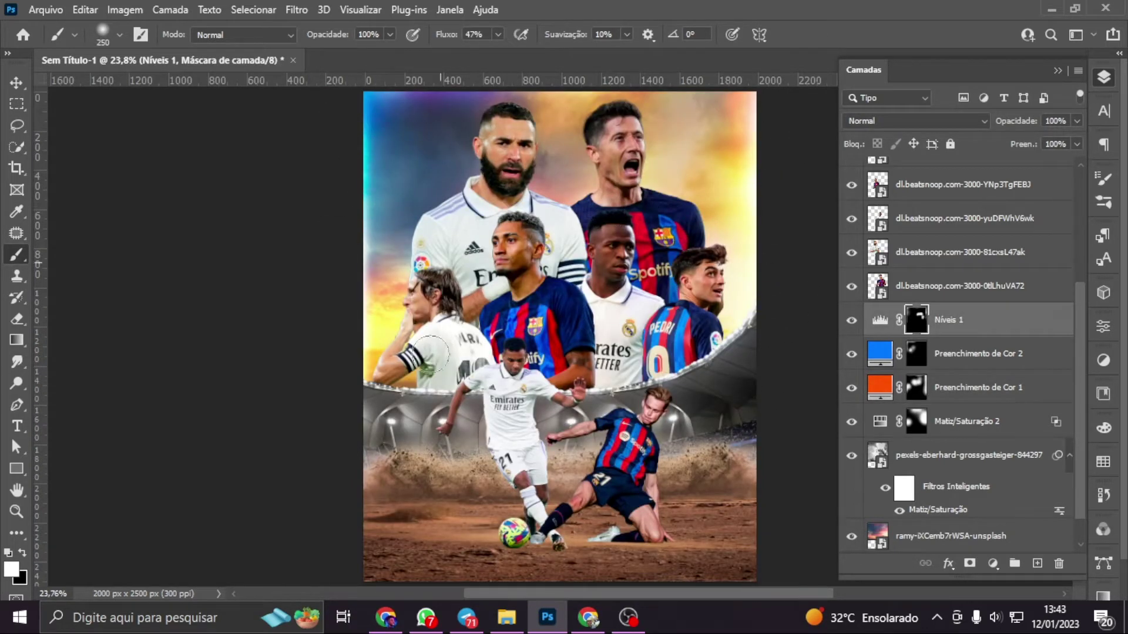
Reset colours to black and white, then hide the ramy sky and Matiz/Saturação 2 layers
key("v")
key("x")
scroll(933, 295, "up", 3)
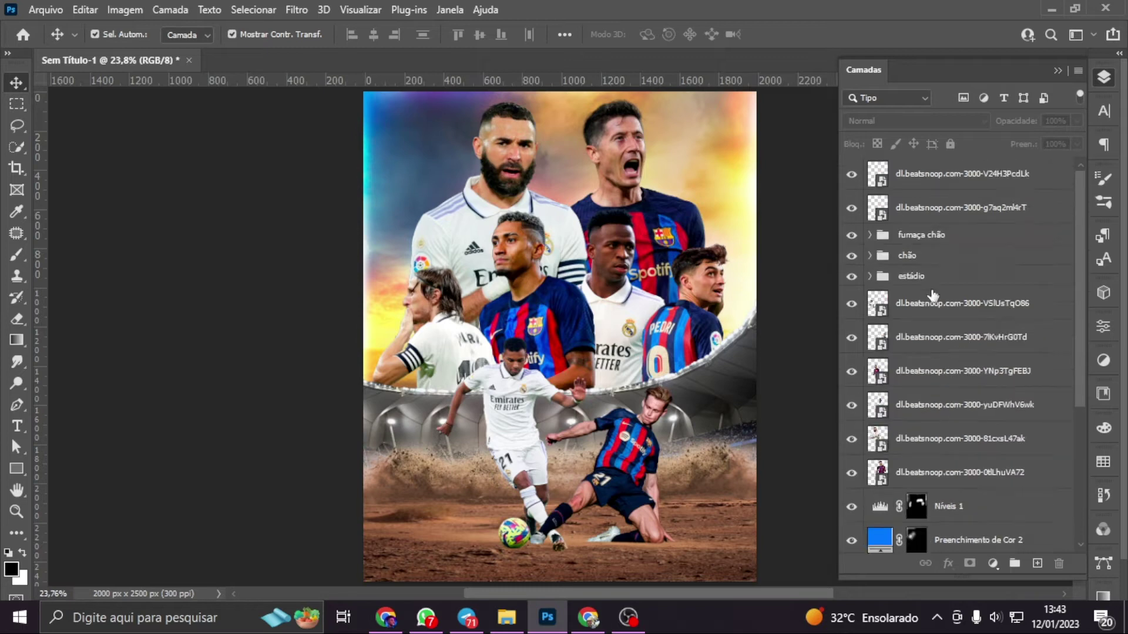
scroll(933, 295, "down", 5)
mouse_move(851, 286)
left_mouse_down()
mouse_move(851, 428)
mouse_move(851, 285)
left_mouse_up()
left_click(851, 502)
left_click(969, 421)
left_click(963, 388)
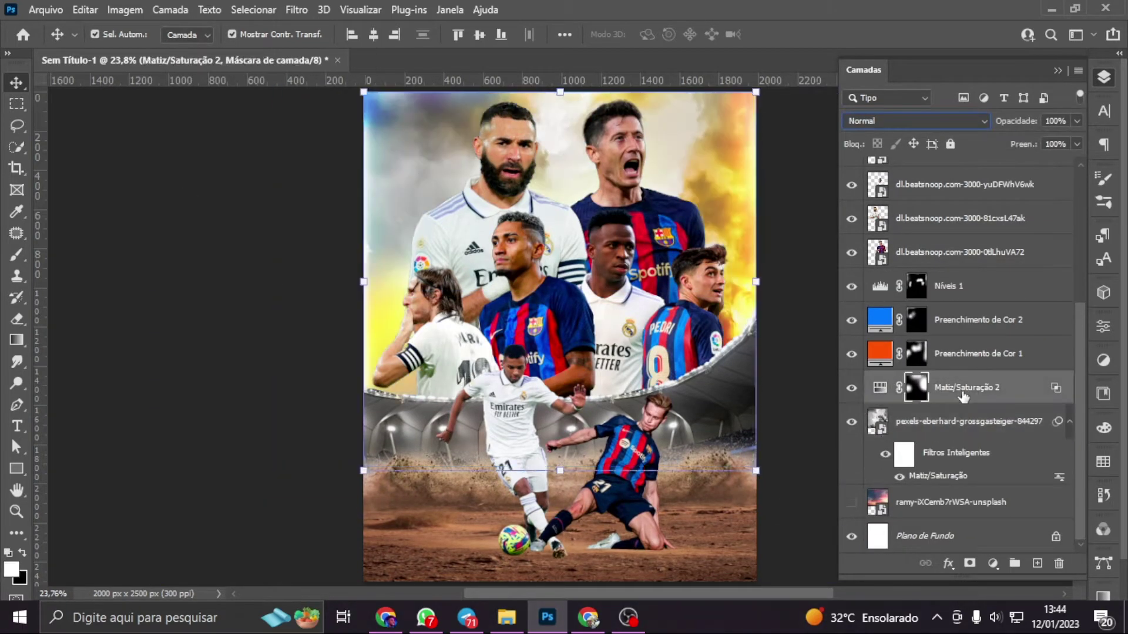
left_click(851, 387)
Recolour Preenchimento de Cor 1 orange and place image 32 just above the Background
double_click(880, 352)
left_click_drag(909, 350, 910, 357)
key("Return")
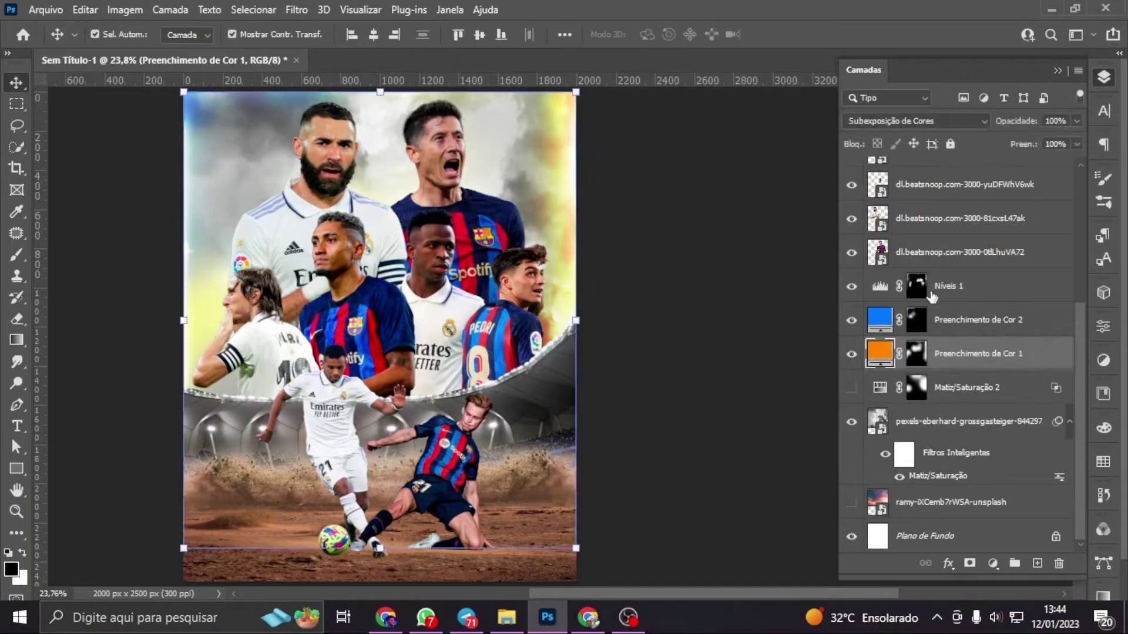
key("alt+Tab")
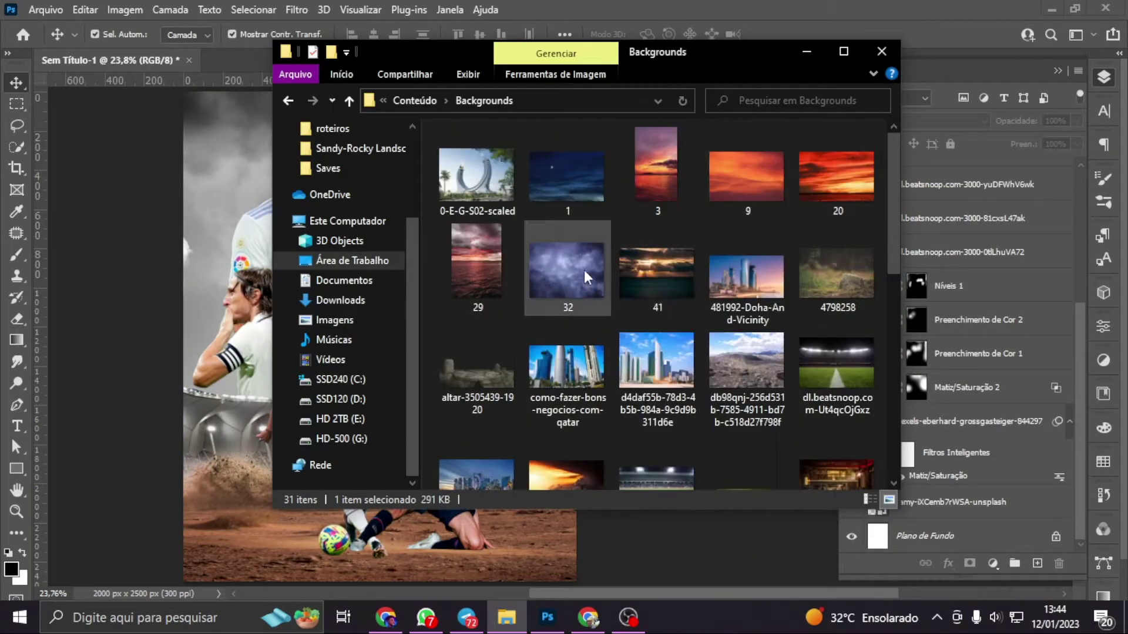
left_click_drag(584, 270, 378, 255)
key("Return")
key("ctrl+shift+bracketleft")
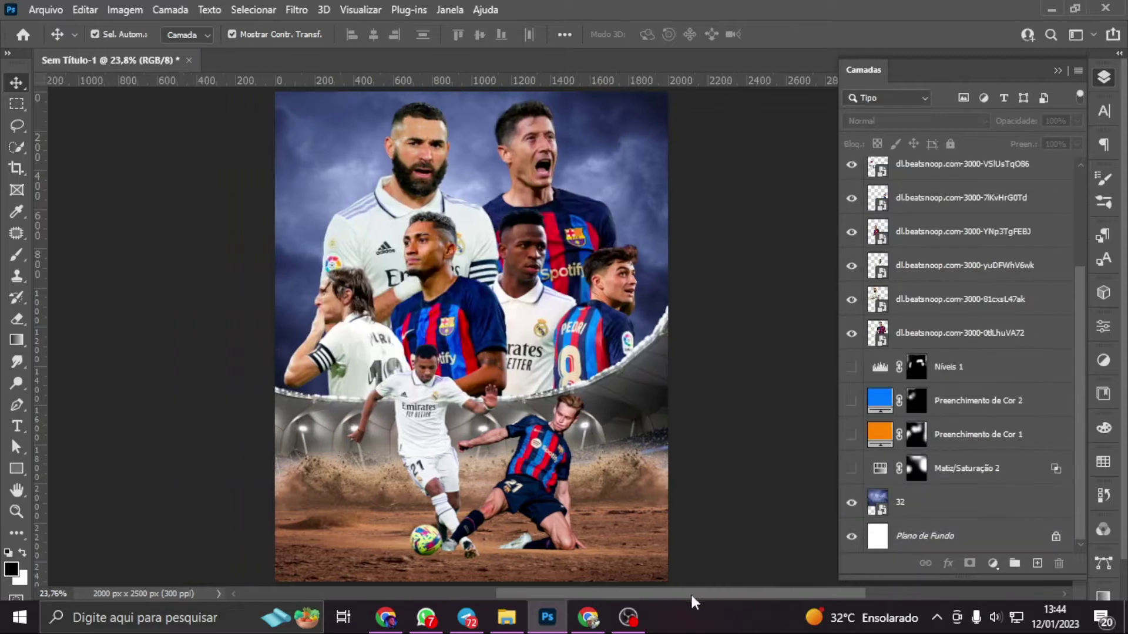
left_click(851, 434)
Confirm the orange fill colour, hide it, and target the Níveis 1 mask
double_click(879, 434)
key("Return")
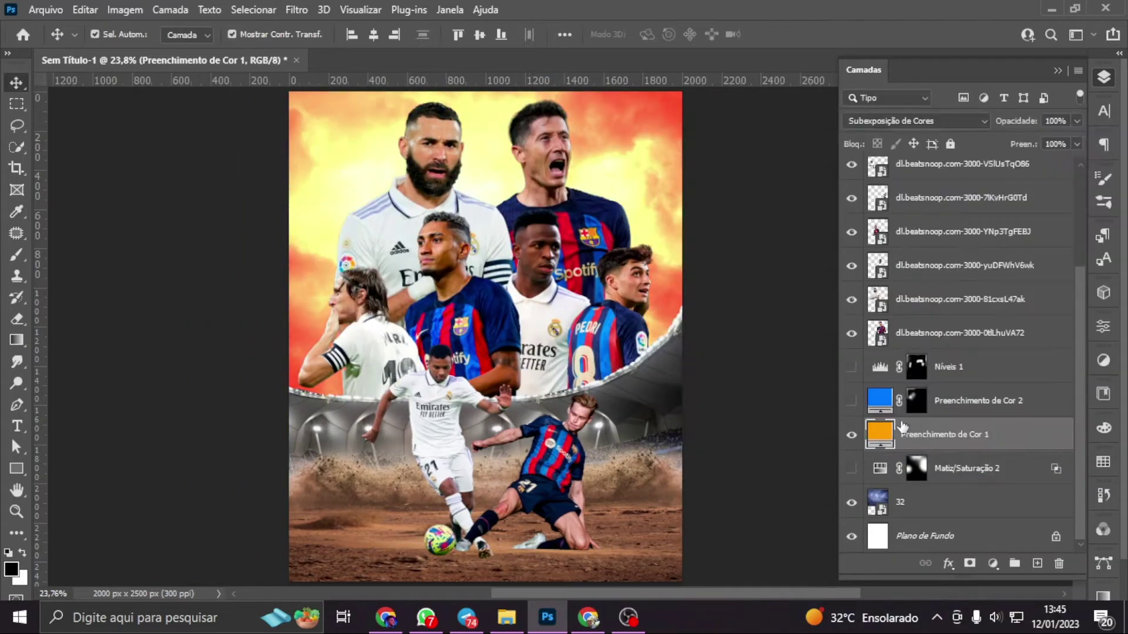
left_click(851, 401)
left_click(851, 434)
left_click(851, 400)
left_click(851, 367)
left_click(940, 366)
Paint the Níveis 1 mask with brushes sized 500, 400 and 300 px
left_click(22, 255)
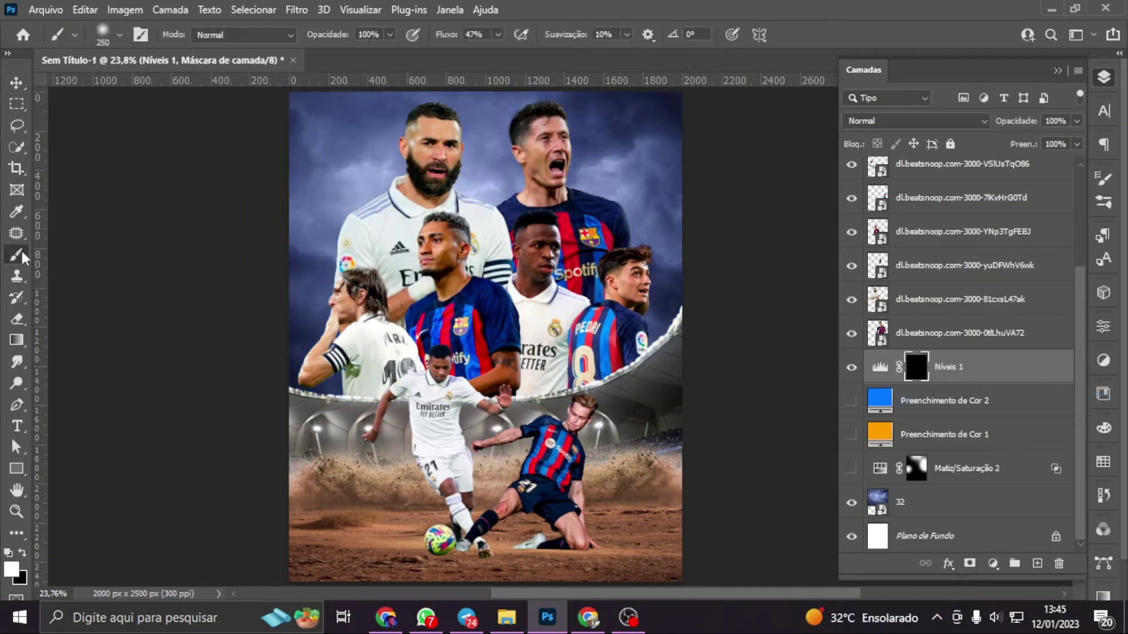
key("bracketright")
key("bracketright")
key("bracketright")
scroll(246, 239, "up", 2)
key("bracketleft")
scroll(533, 175, "up", 2)
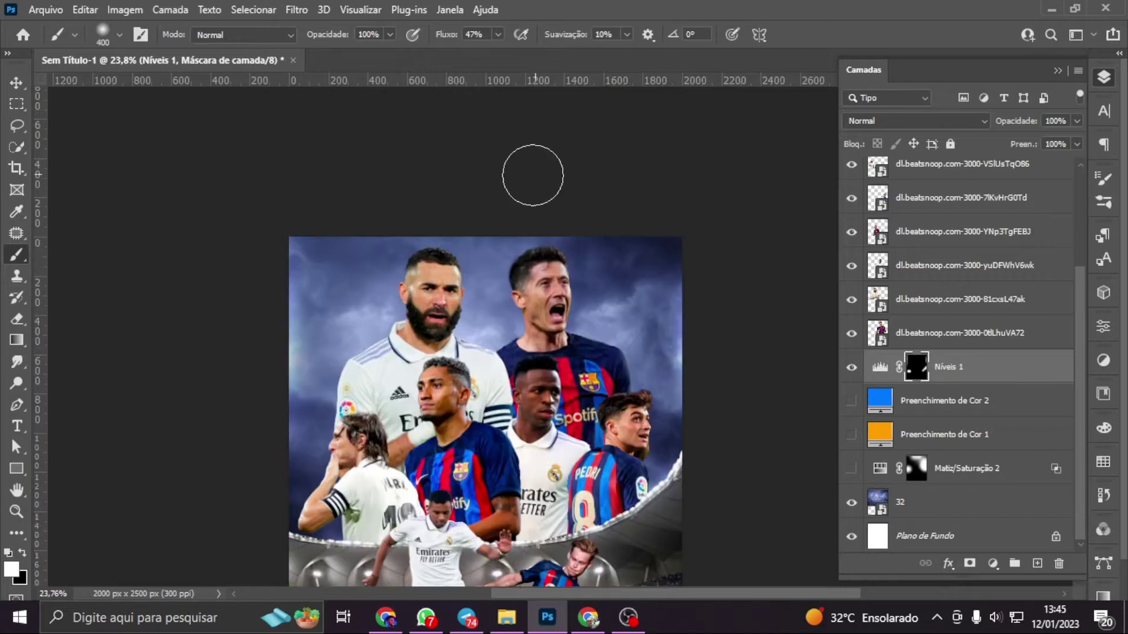
key("bracketleft")
key("bracketleft")
scroll(516, 389, "down", 1)
scroll(516, 389, "down", 3)
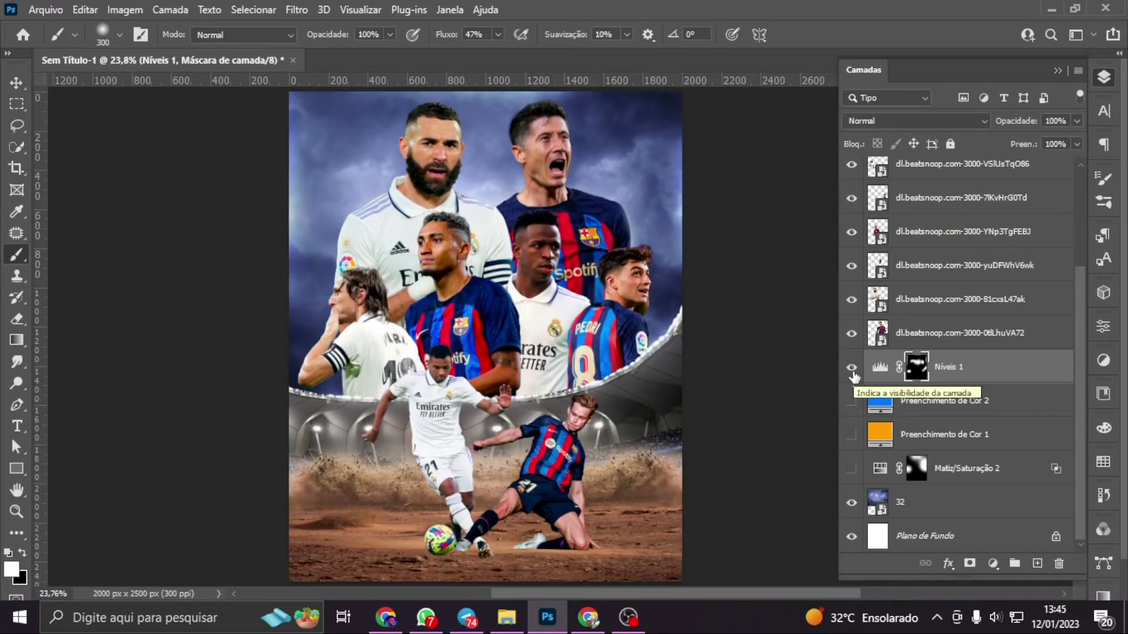
Show the blue fill and hide it behind a black mask, with a 1000 px brush
left_click(851, 401)
left_click(952, 400)
left_click(969, 563)
key("ctrl+i")
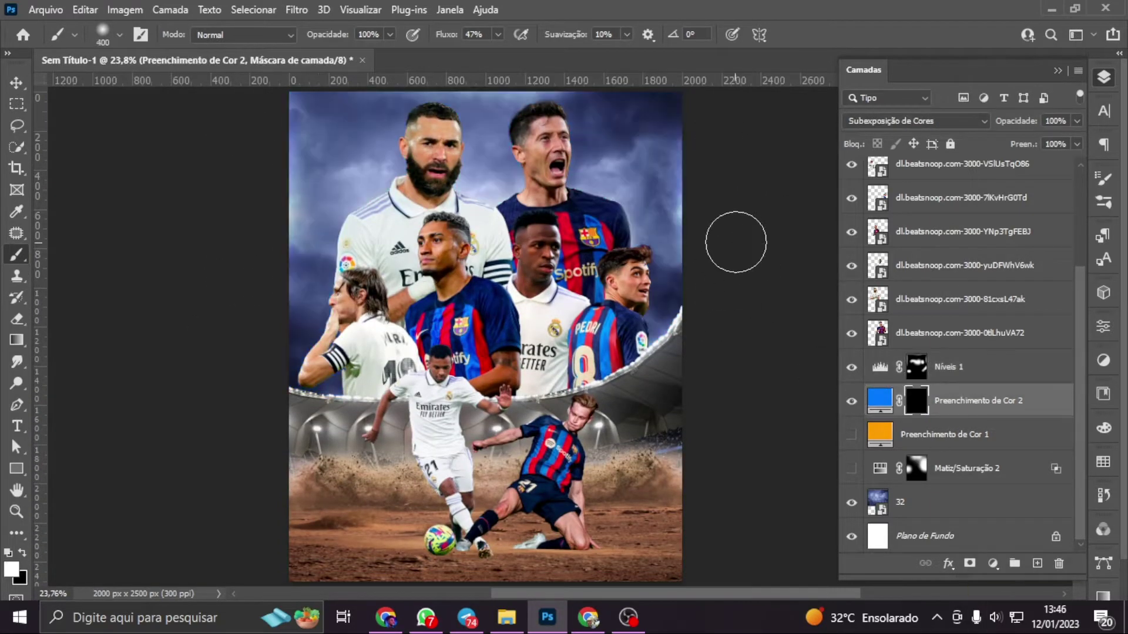
scroll(755, 298, "up", 2)
key("bracketright")
key("bracketright")
key("bracketright")
scroll(168, 303, "down", 2)
Paint an orange glow along the right edge, then remove the orange fill
left_click(851, 400)
left_click(851, 434)
left_click(951, 434)
left_click(969, 563, "alt")
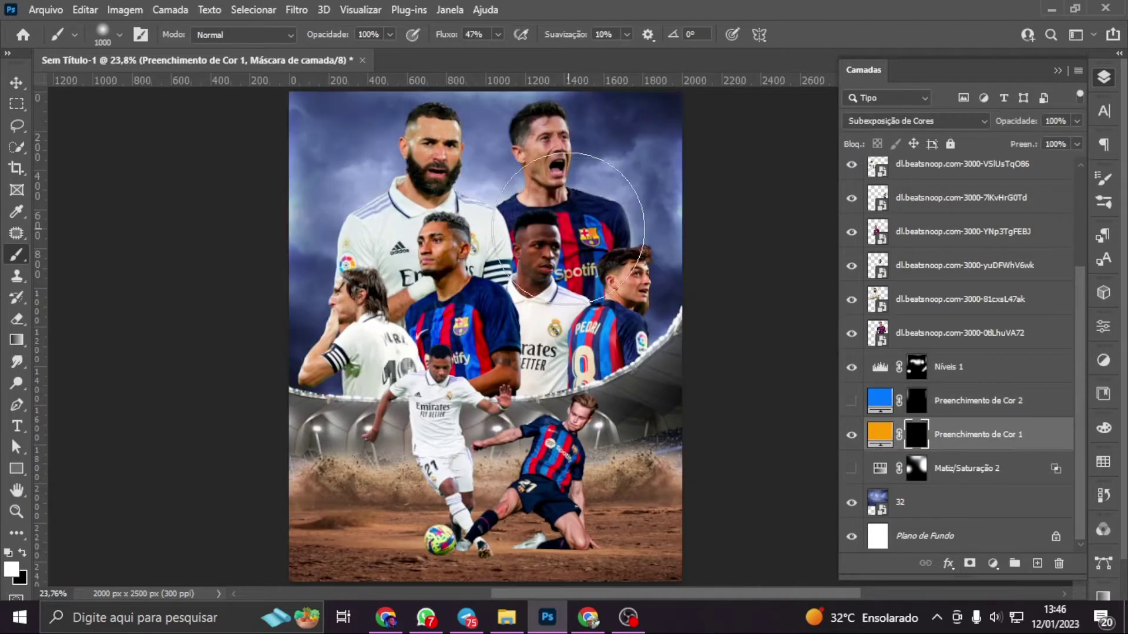
key("bracketleft")
key("bracketleft")
key("bracketleft")
left_click_drag(717, 148, 717, 282)
scroll(720, 305, "up", 1)
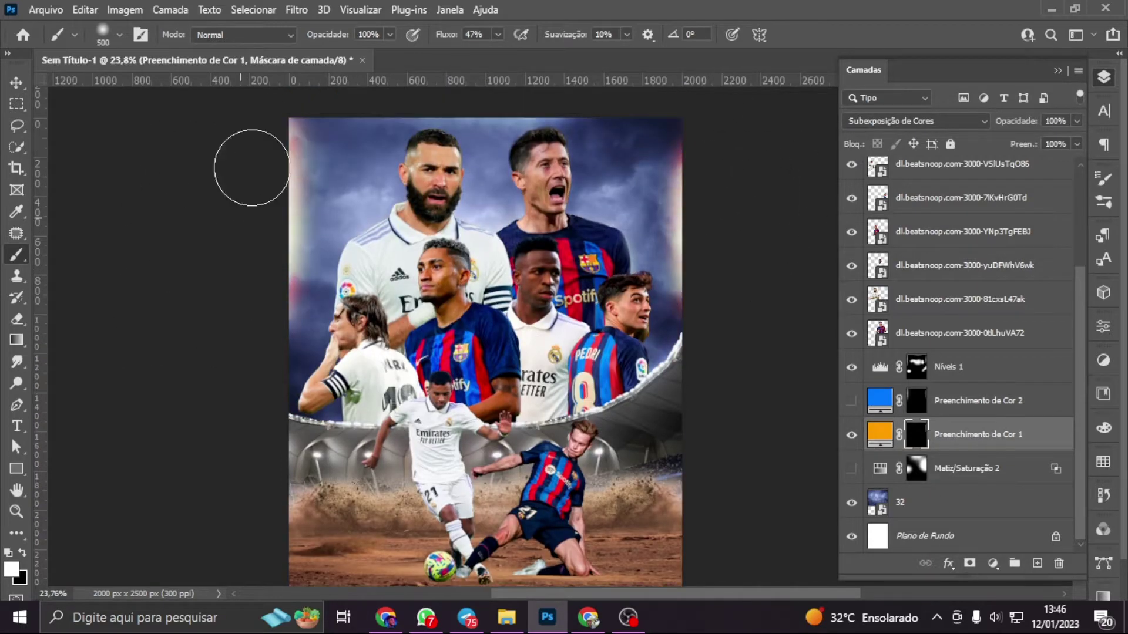
scroll(381, 188, "down", 1)
key("ctrl+z")
key("ctrl+z")
key("ctrl+z")
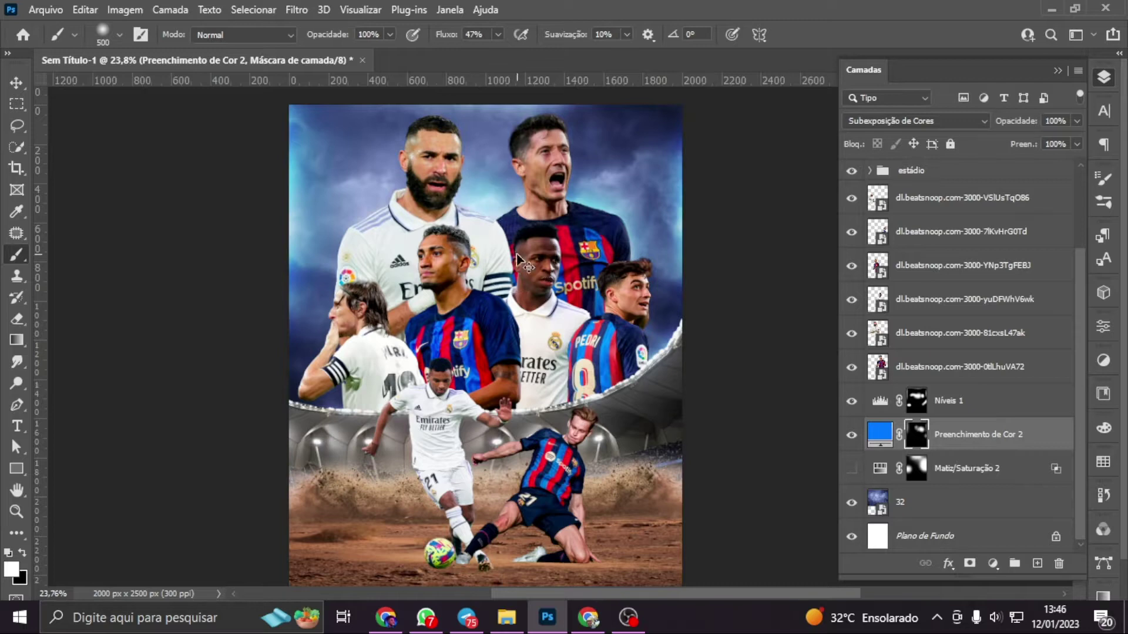
Add a Levels layer and paint the Matiz/Saturação 2 tint in on the right side
left_click(992, 563)
left_click(1019, 335)
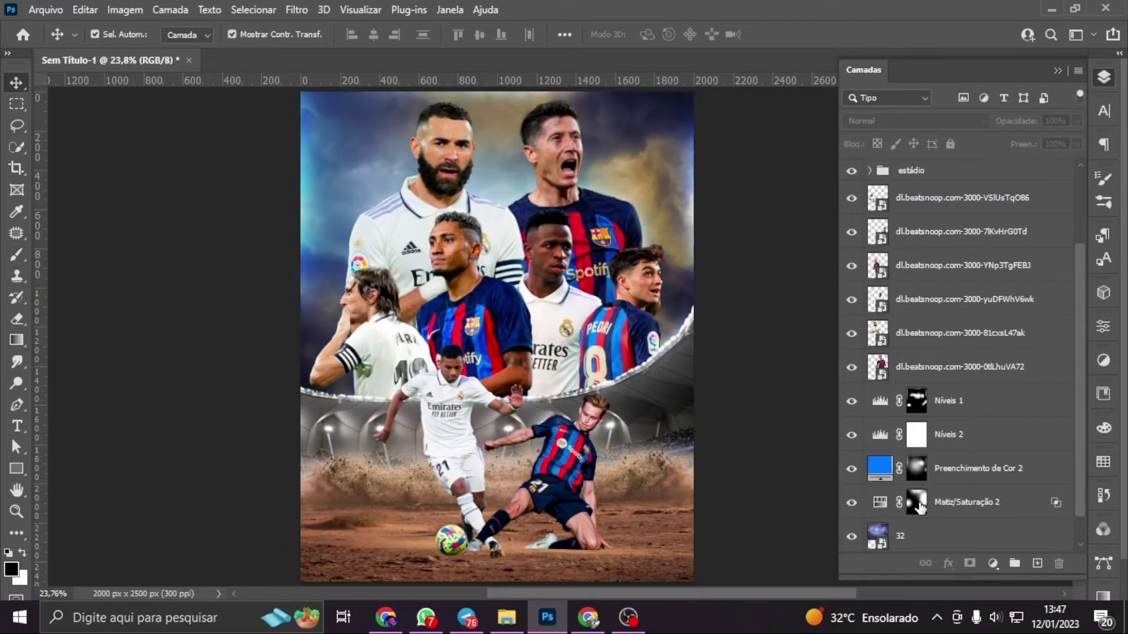
left_click(1051, 498)
double_click(1052, 498)
key("Escape")
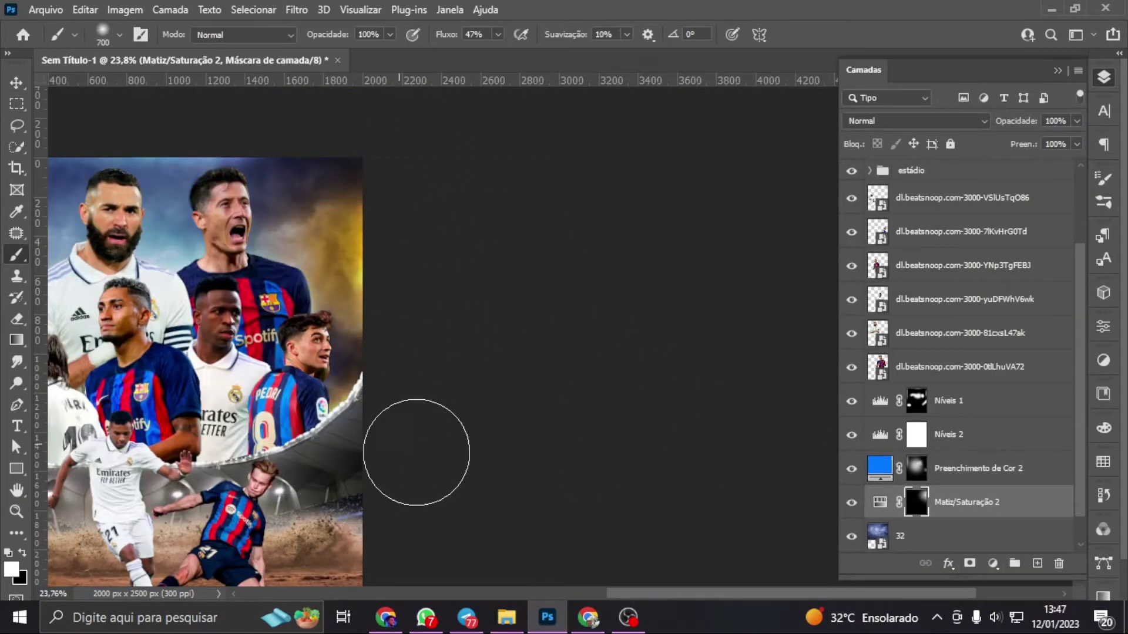
left_click_drag(380, 176, 302, 235)
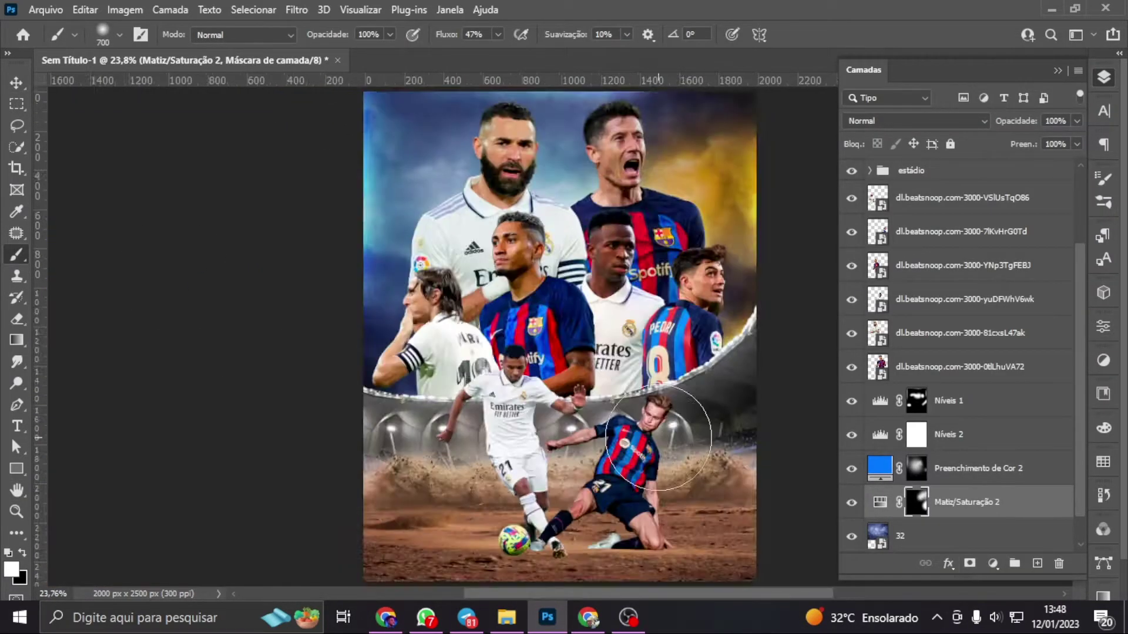
scroll(302, 235, "down", 2)
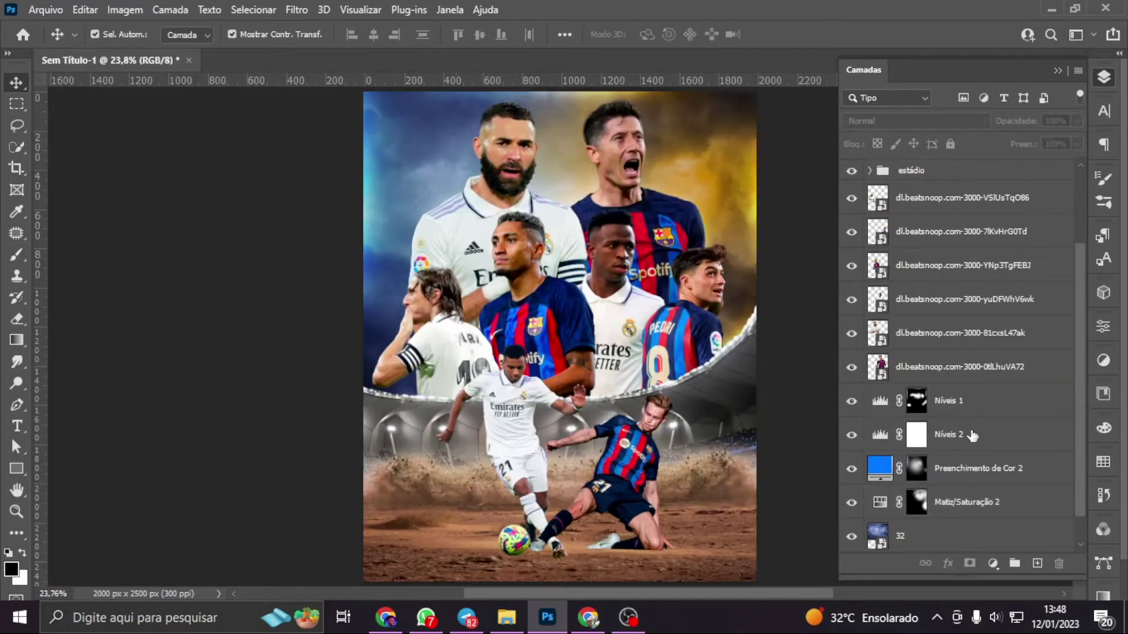
Add an orange Color Dodge fill, Preenchimento de Cor 3, with an inverted black mask
left_click(978, 469)
left_click(992, 563)
left_click(1004, 270)
left_click(864, 175)
left_click(1055, 161)
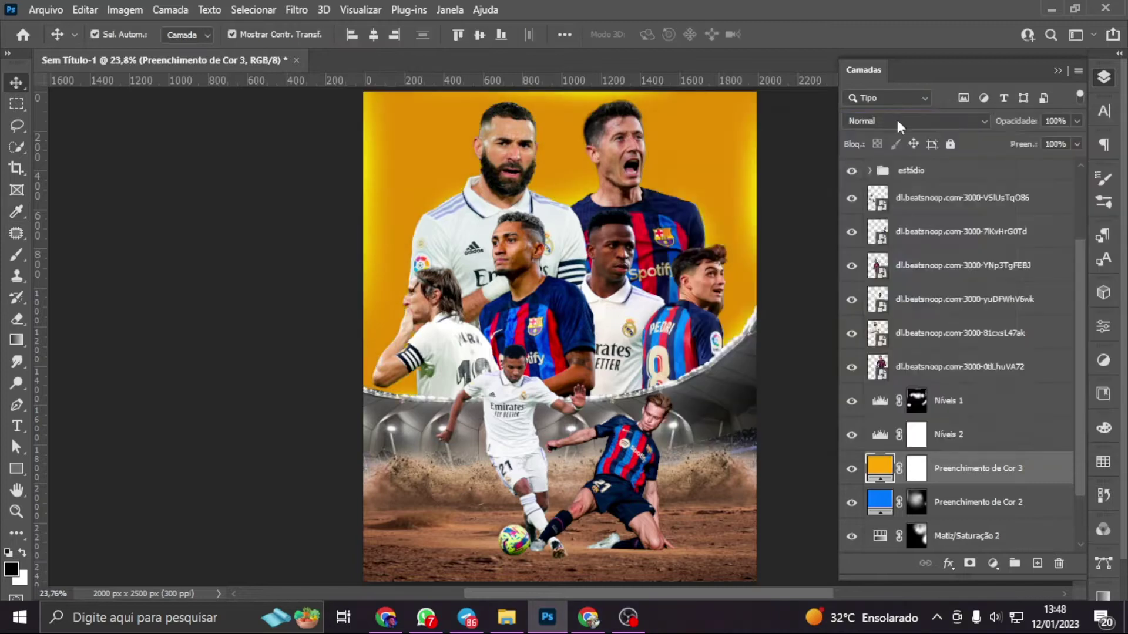
left_click(913, 121)
left_click(898, 260)
key("ctrl+i")
key("b")
Brush the orange glow in with a 300 px brush and collapse the Céu group
scroll(580, 281, "right", 5)
scroll(580, 281, "up", 1)
key("bracketright")
key("bracketright")
key("bracketright")
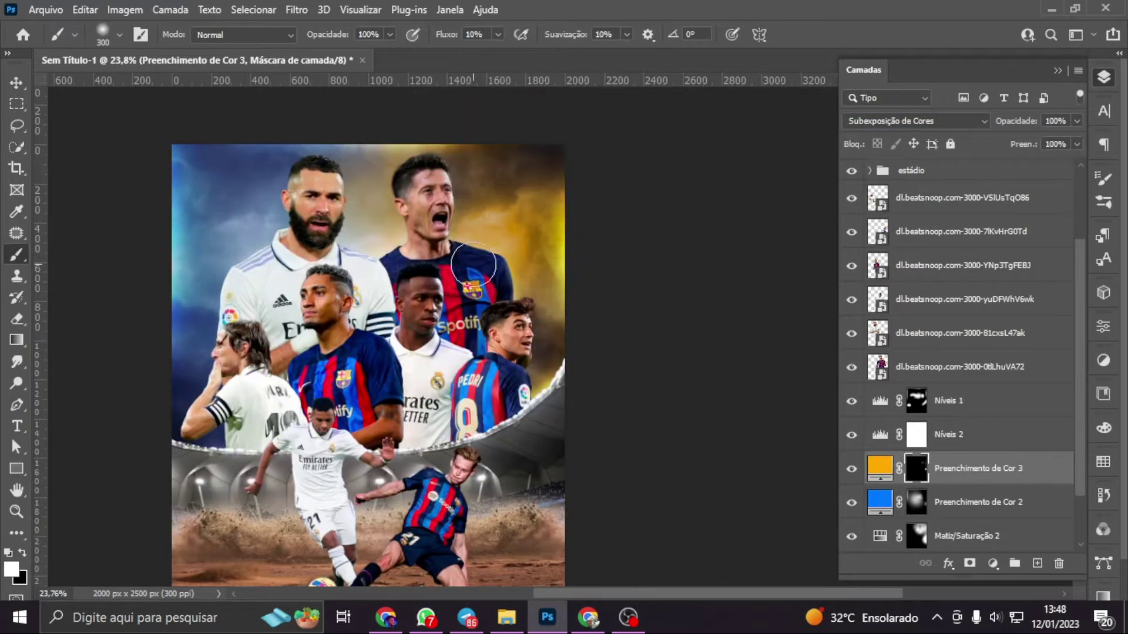
key("alt+bracketleft")
key("x")
key("alt+bracketright")
key("x")
scroll(475, 168, "up", 1)
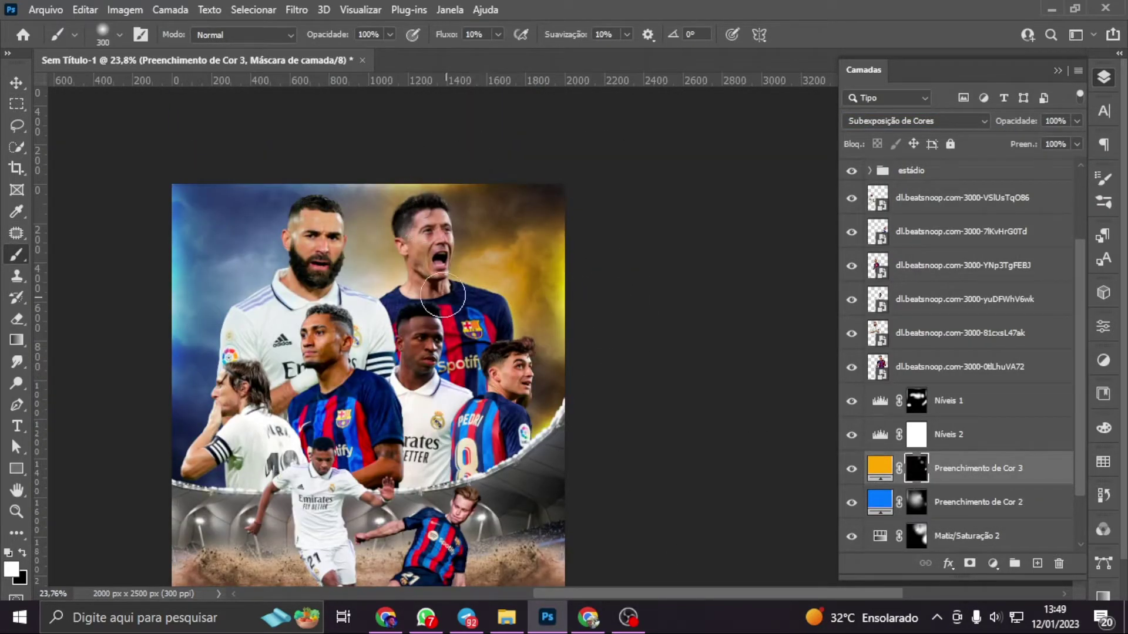
scroll(443, 295, "down", 2)
scroll(587, 276, "left", 4)
key("v")
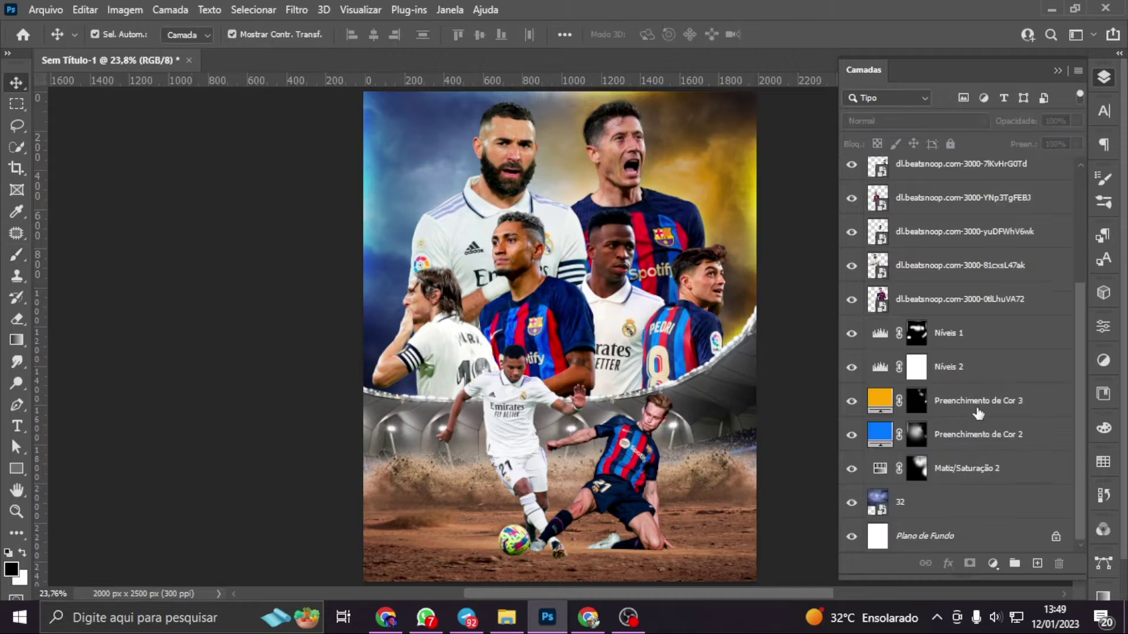
left_click(869, 499)
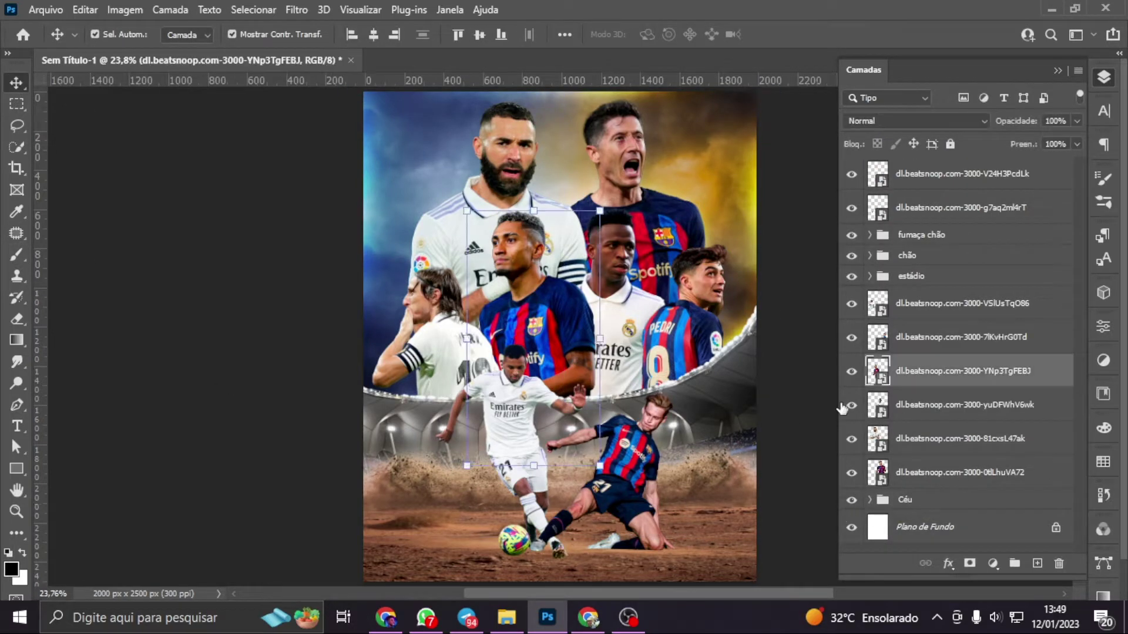
Camera Raw the top-right Barcelona player: exposure +0.25, shadows +23, boosted highlights, blacks, clarity
left_click(623, 176)
left_click(297, 9)
left_click(355, 132)
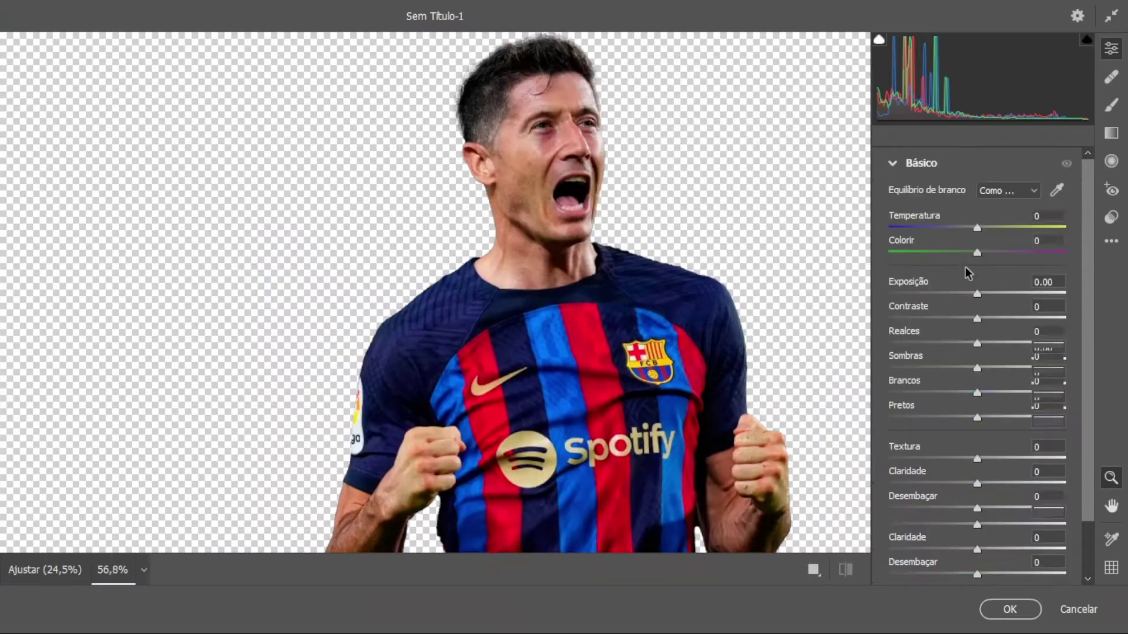
left_click_drag(976, 294, 981, 294)
mouse_move(977, 343)
left_mouse_down()
mouse_move(1001, 343)
mouse_move(978, 343)
left_mouse_up()
left_click_drag(977, 367, 960, 367)
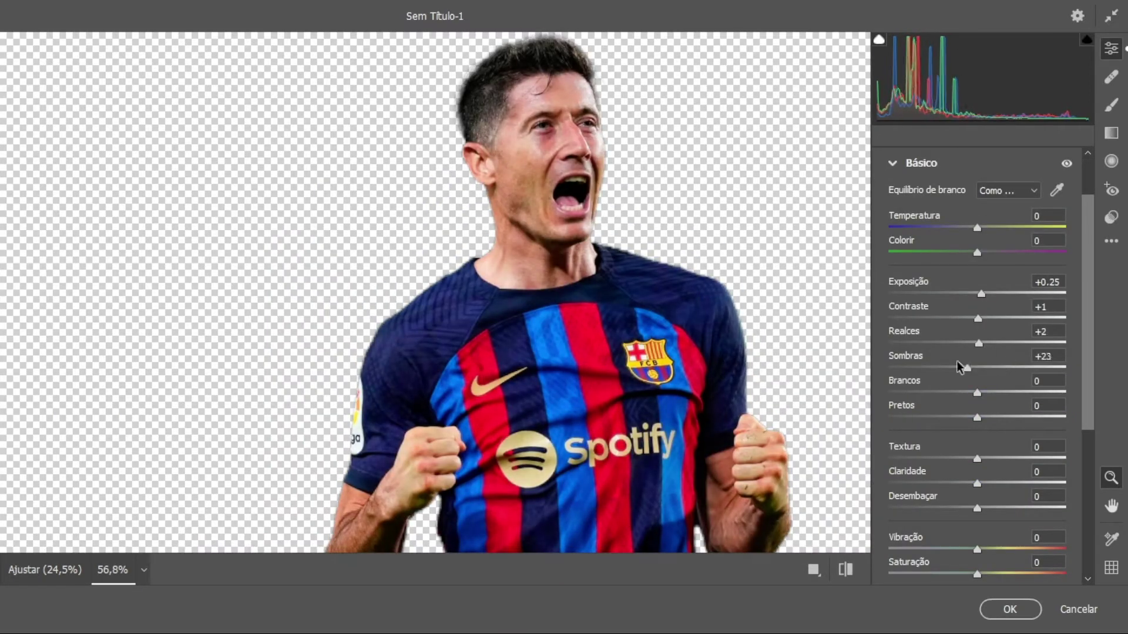
left_click_drag(977, 418, 998, 417)
left_click_drag(977, 483, 993, 483)
left_click(920, 163)
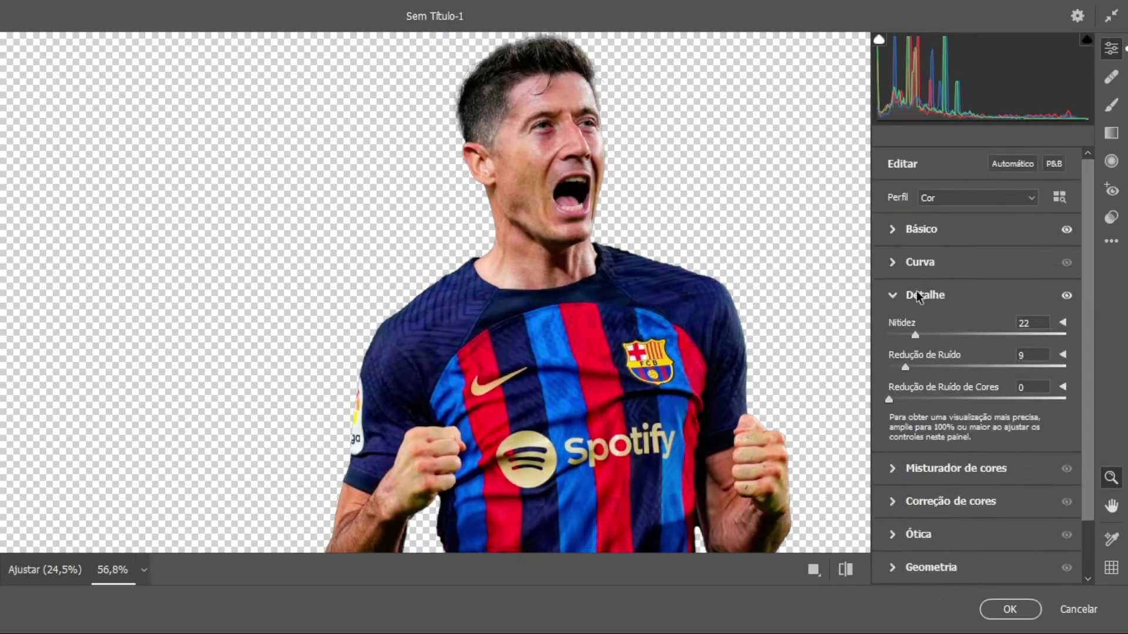
left_click(1009, 609)
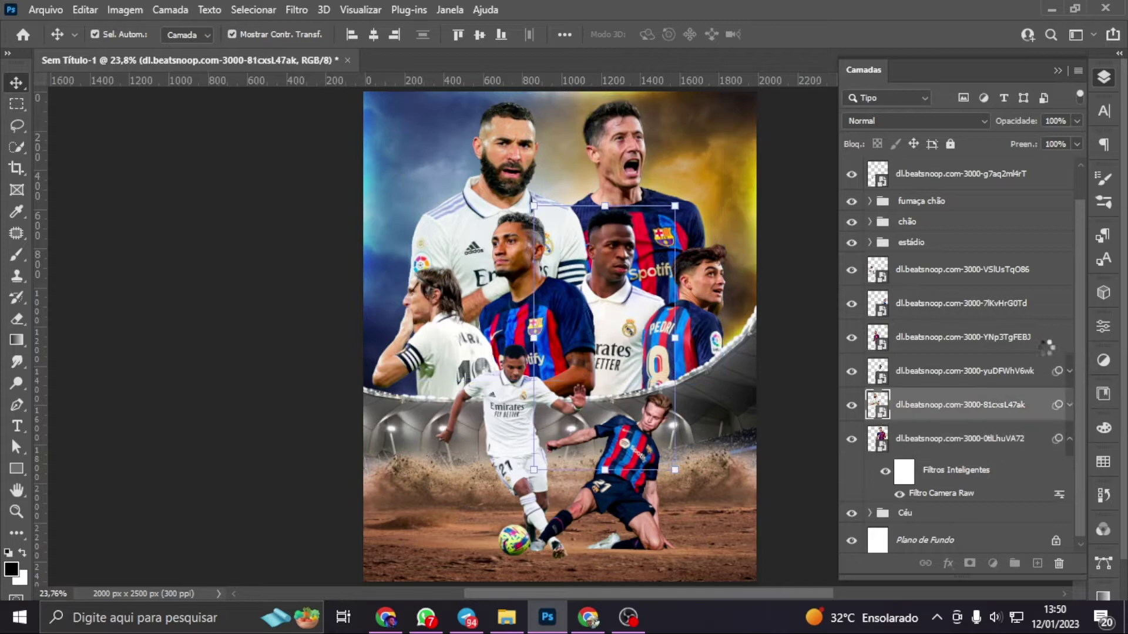
Add a Selective Color layer on the shouting player's layer and pick the Cianos colour range
left_click(935, 446)
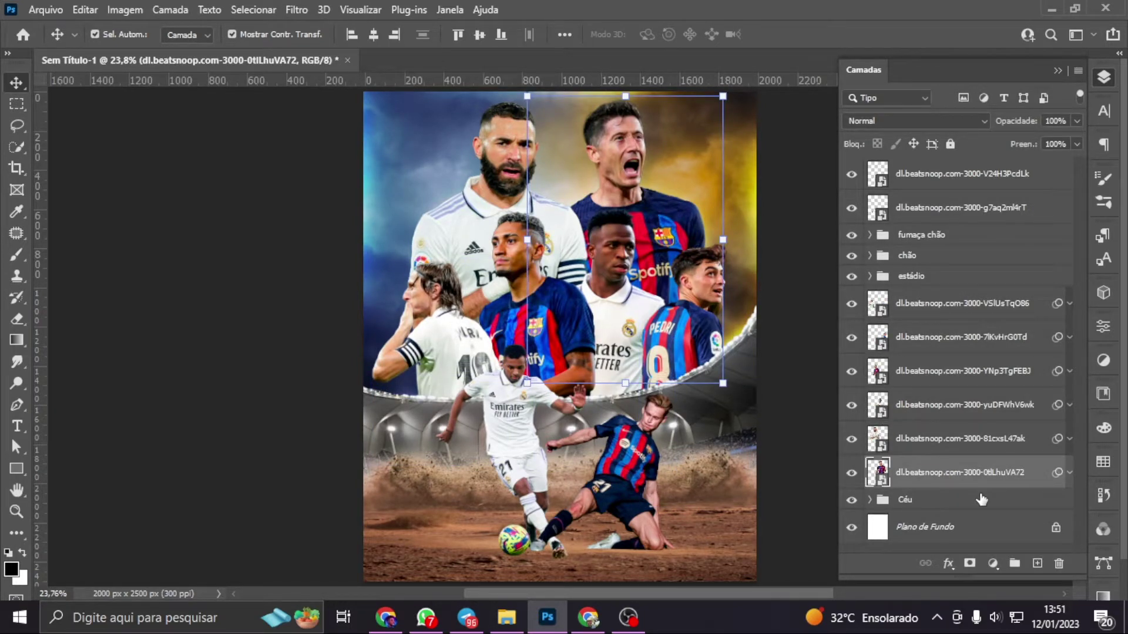
left_click(992, 564)
left_click(1010, 555)
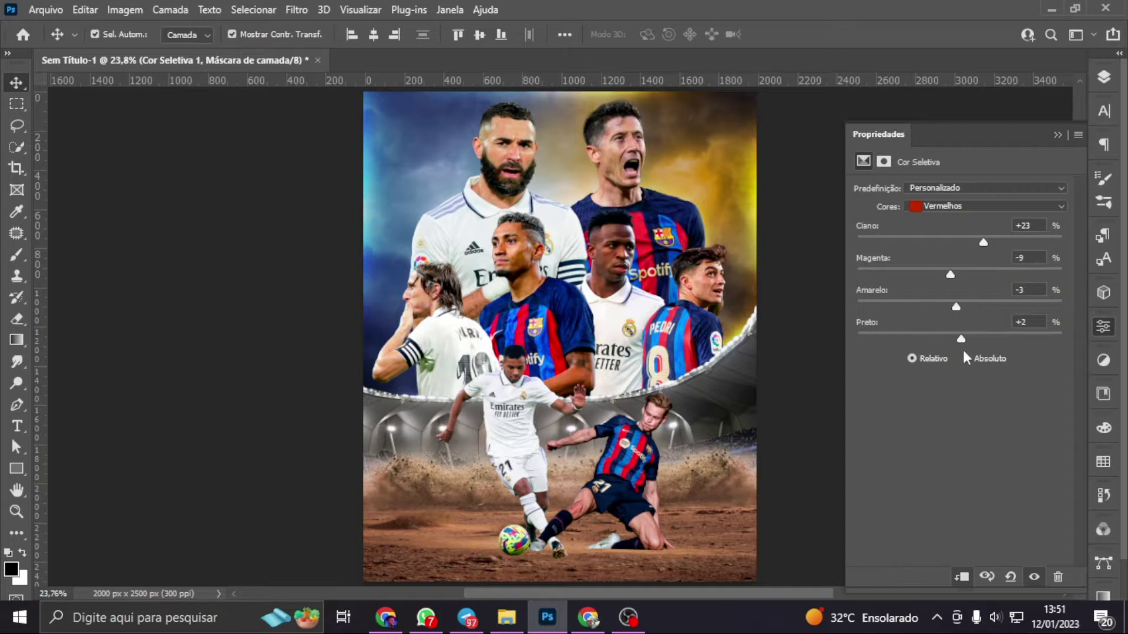
left_click(987, 206)
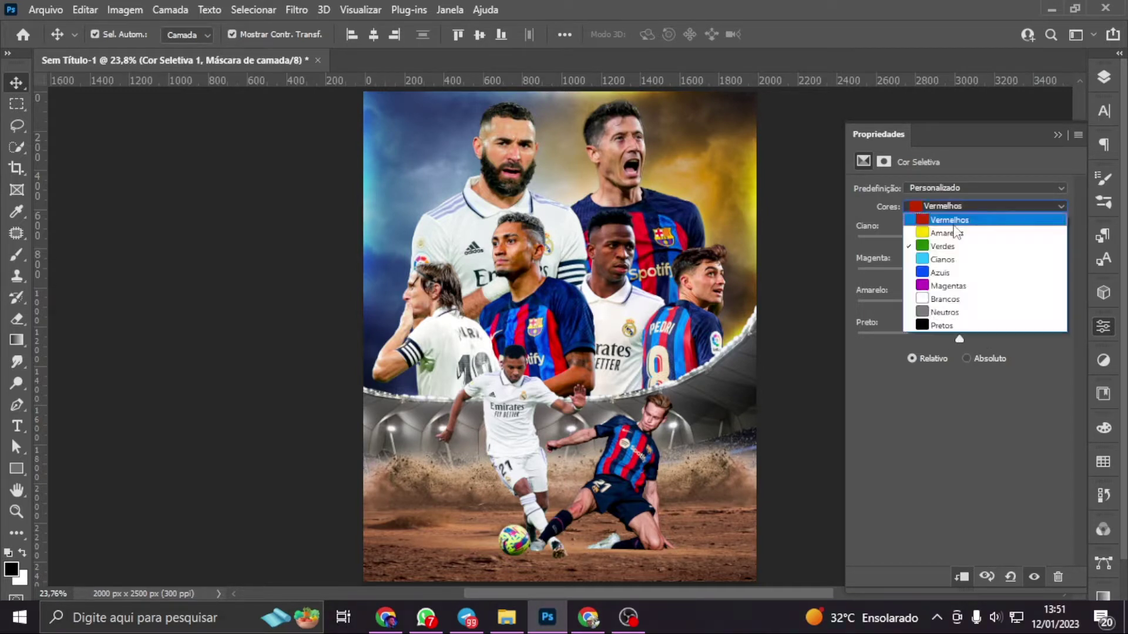
left_click(958, 258)
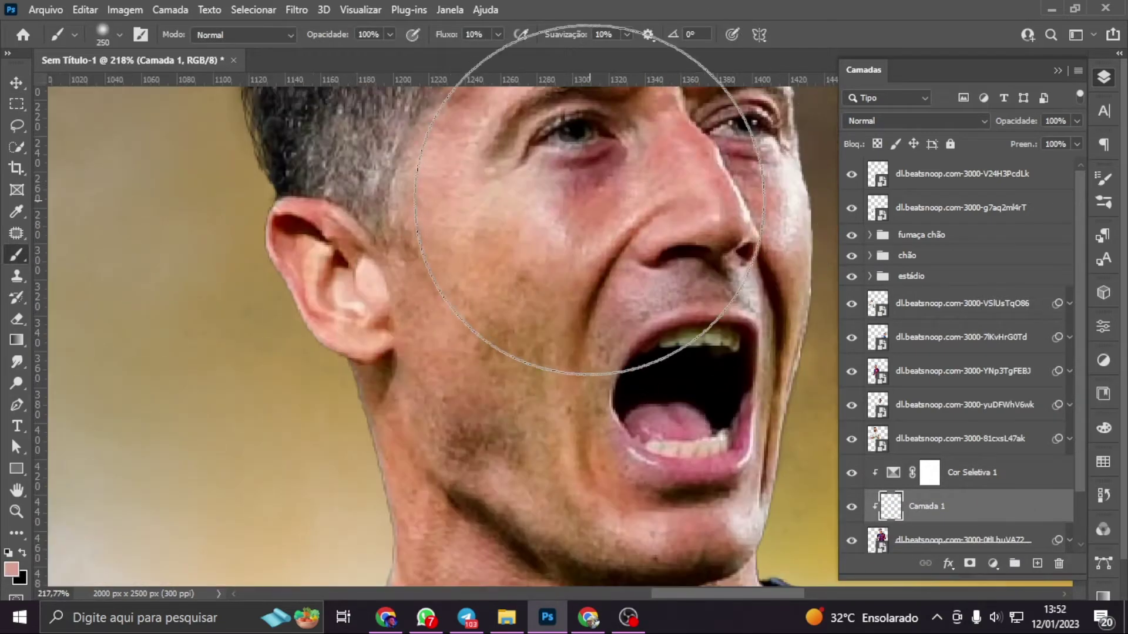
scroll(605, 188, "up", 2)
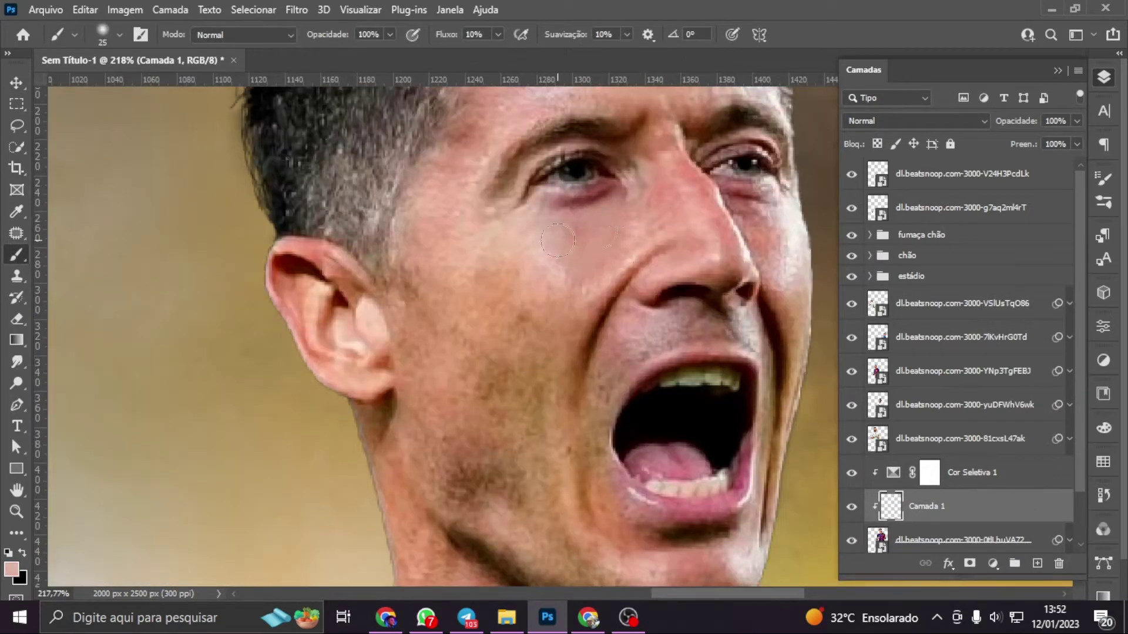
scroll(610, 216, "down", 3)
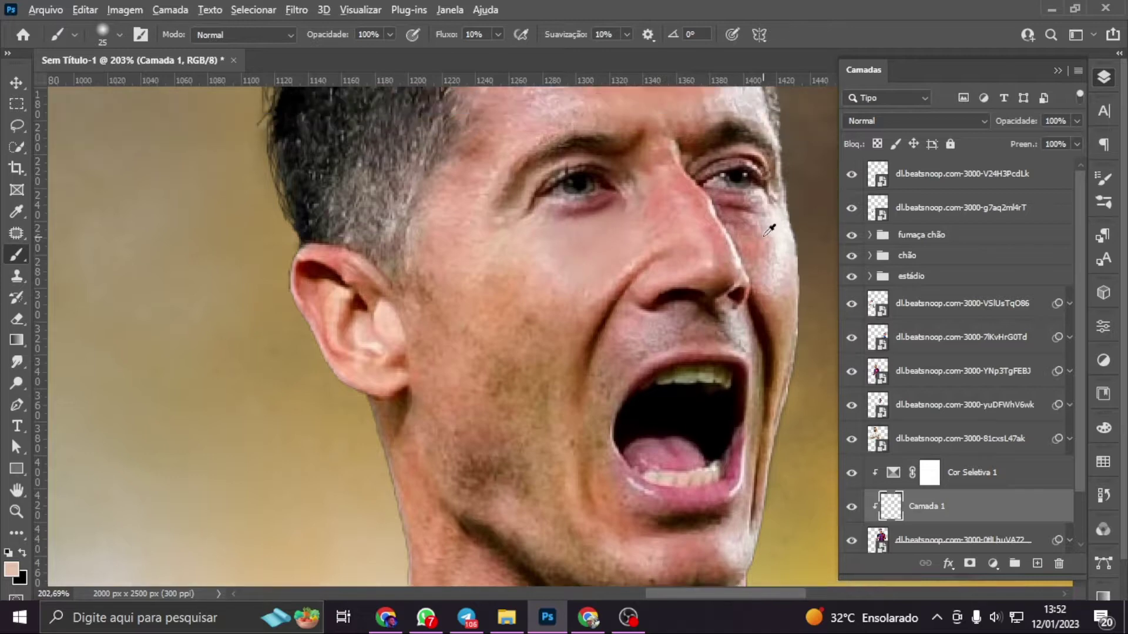
scroll(470, 188, "down", 3)
scroll(293, 165, "down", 4)
Duplicate the shouting player's layer, clip it above Camada 1 and apply Smart Sharpen
left_click(944, 504)
key("v")
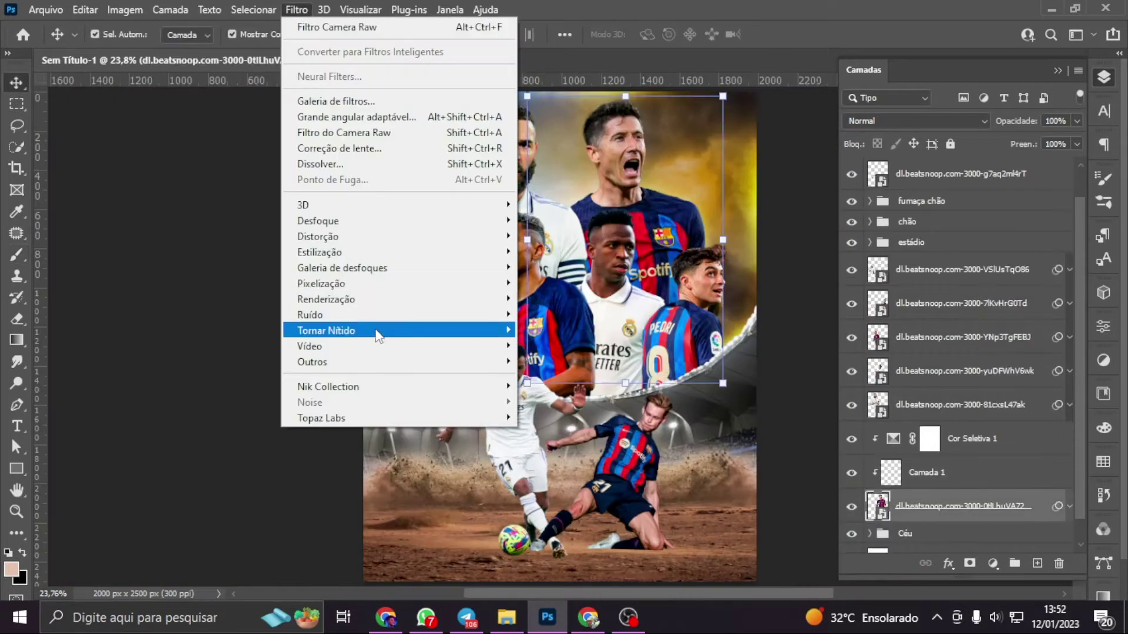
right_click(967, 451)
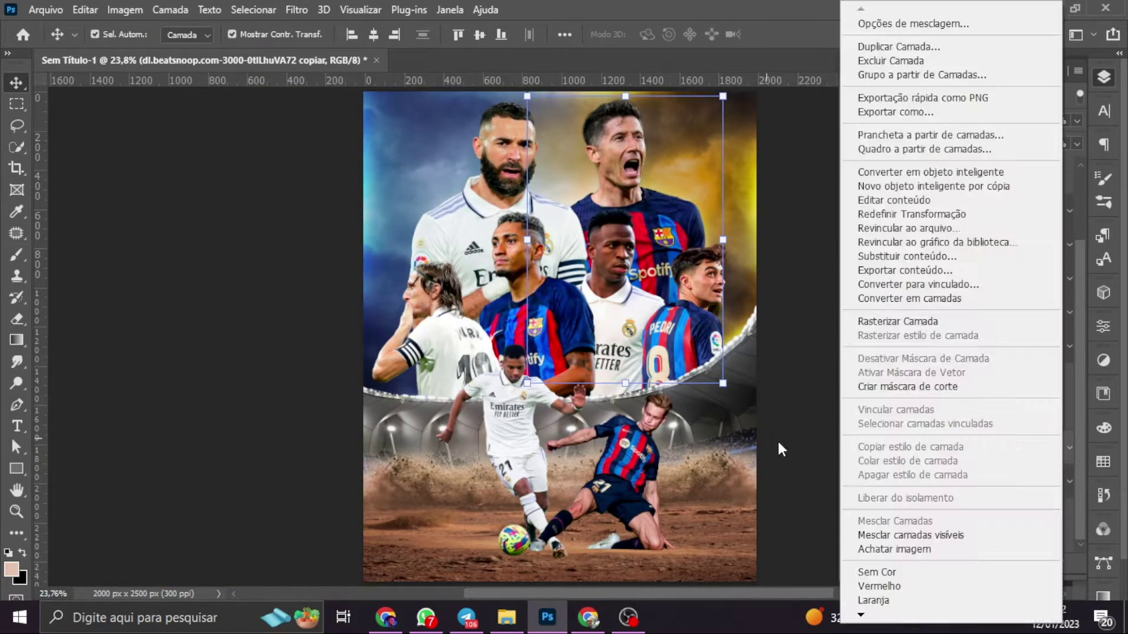
key("ctrl+j")
key("ctrl+]")
key("ctrl+alt+g")
left_click(297, 9)
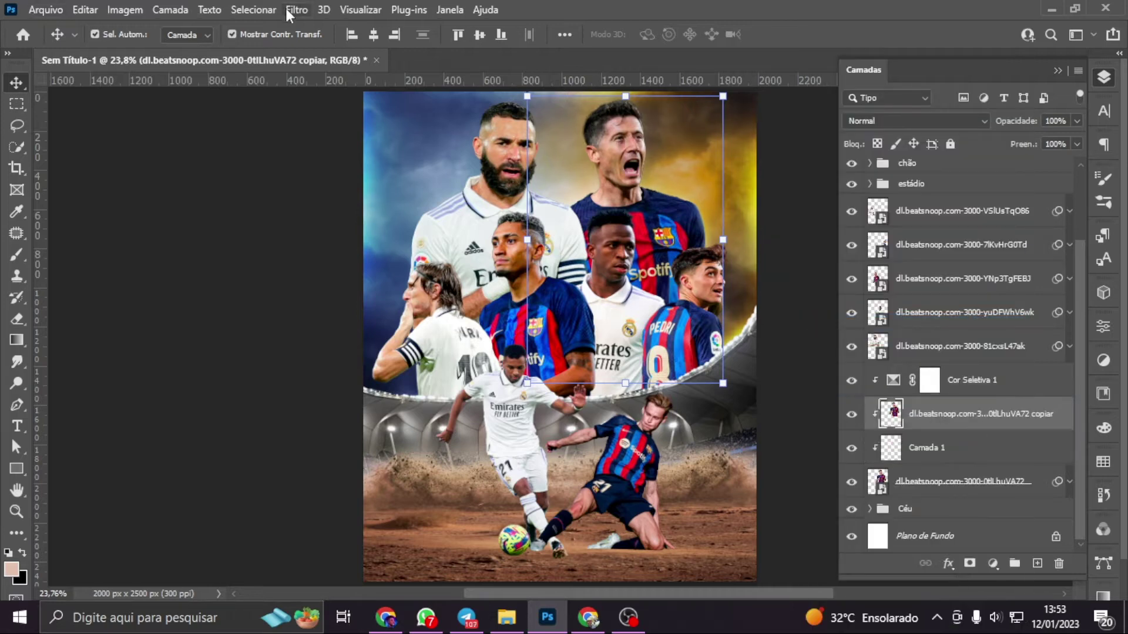
left_click(685, 335)
Give the sharpened copy an inverted black mask and paint white over his face and hair
left_click(969, 563)
key("ctrl+i")
key("b")
key("x")
scroll(551, 162, "up", 3)
scroll(551, 162, "up", 2)
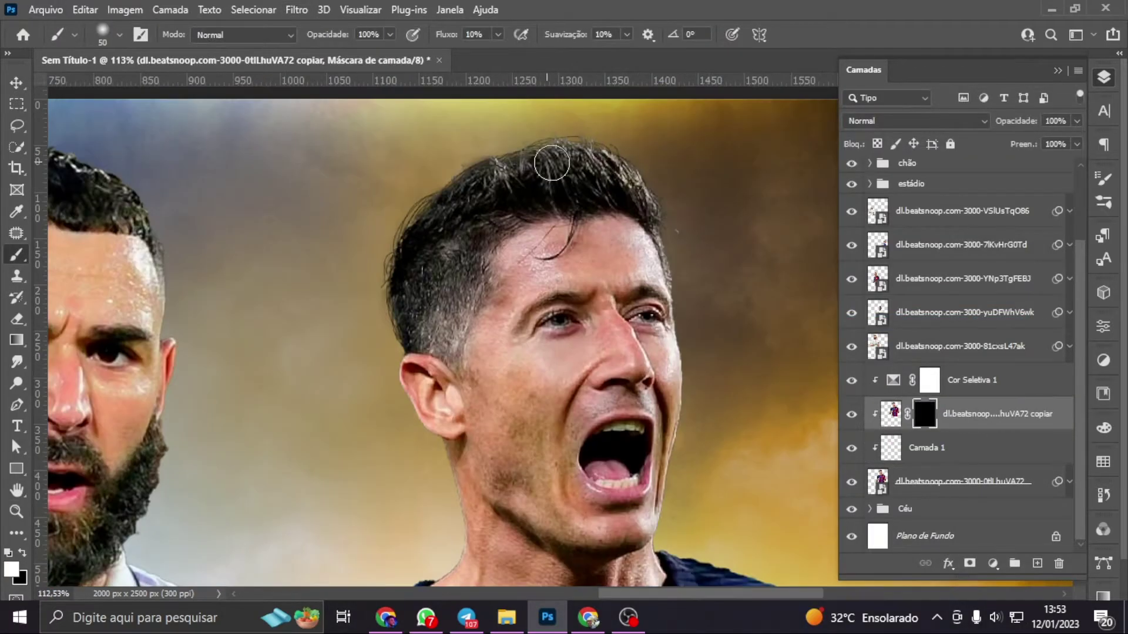
scroll(578, 455, "down", 2)
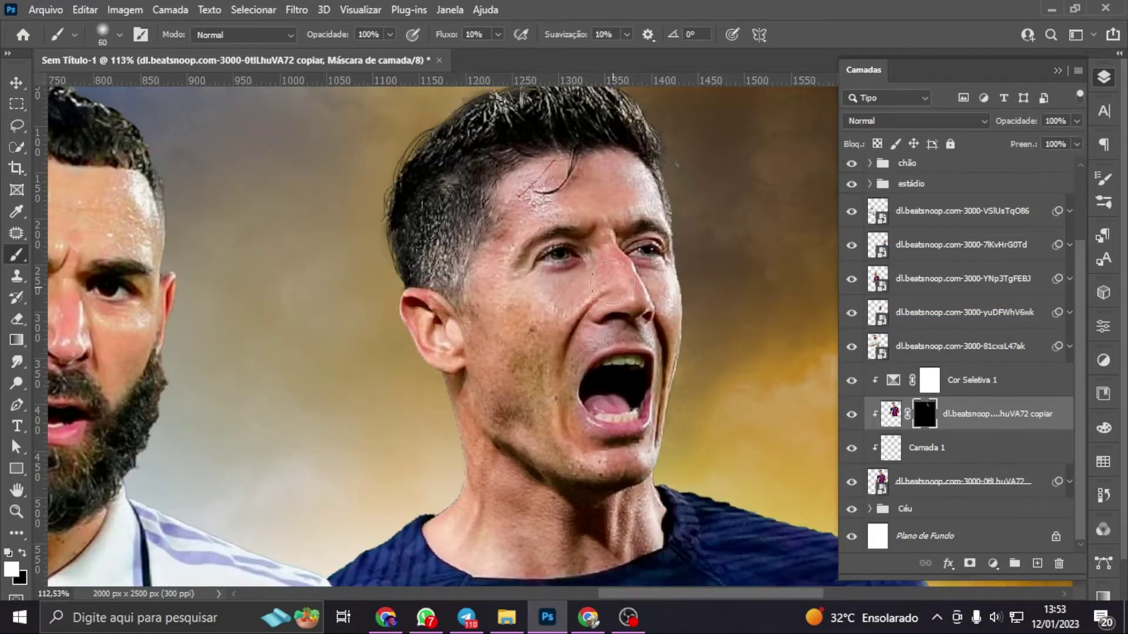
scroll(579, 411, "down", 3)
scroll(579, 411, "down", 5)
Add a Black & White layer above Cor Seletiva 1 with an inverted mask, painted with a small brush
left_click(975, 380)
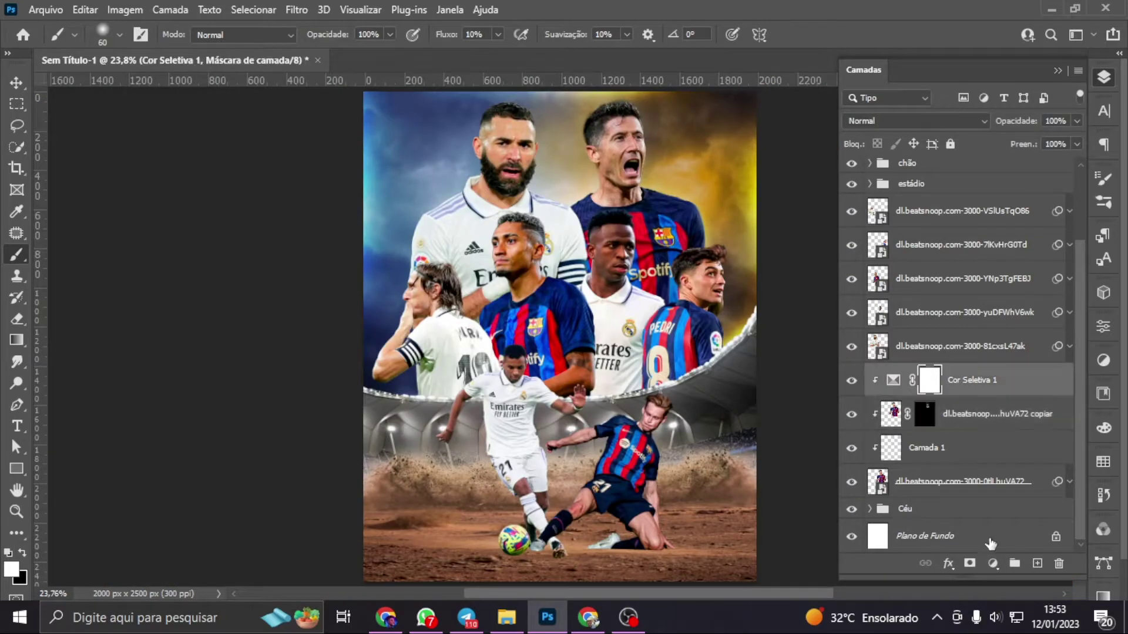
left_click(992, 563)
left_click(1010, 438)
key("ctrl+i")
scroll(675, 250, "up", 10)
key("bracketleft")
key("bracketleft")
key("bracketleft")
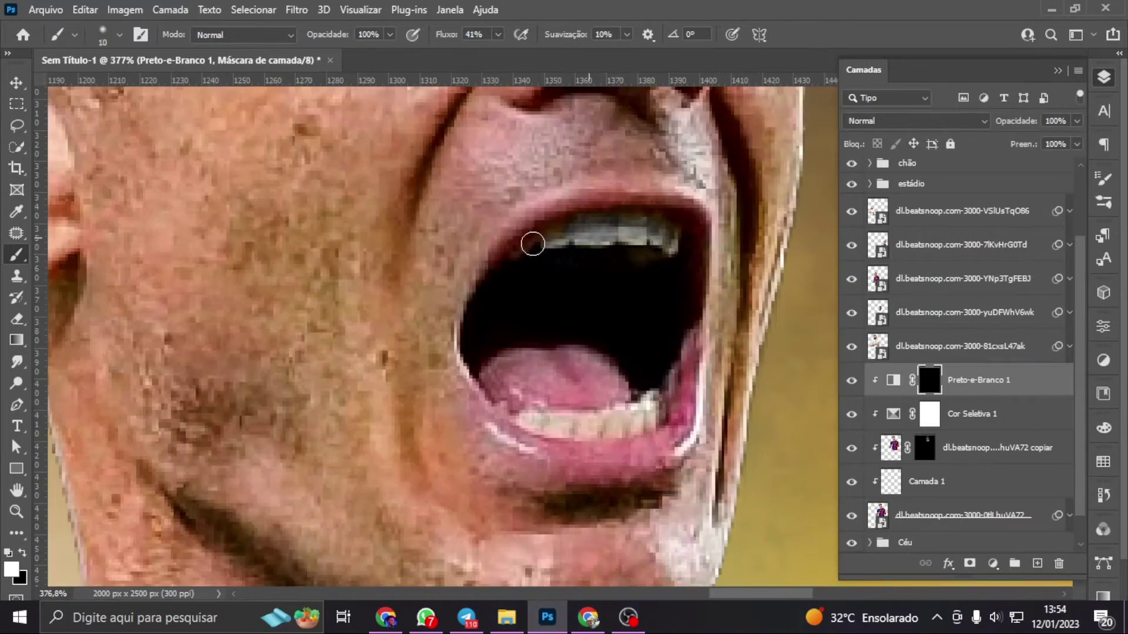
scroll(639, 418, "up", 2)
scroll(639, 418, "up", 4)
Add a Levels adjustment layer with its mask inverted to black
left_click(992, 564)
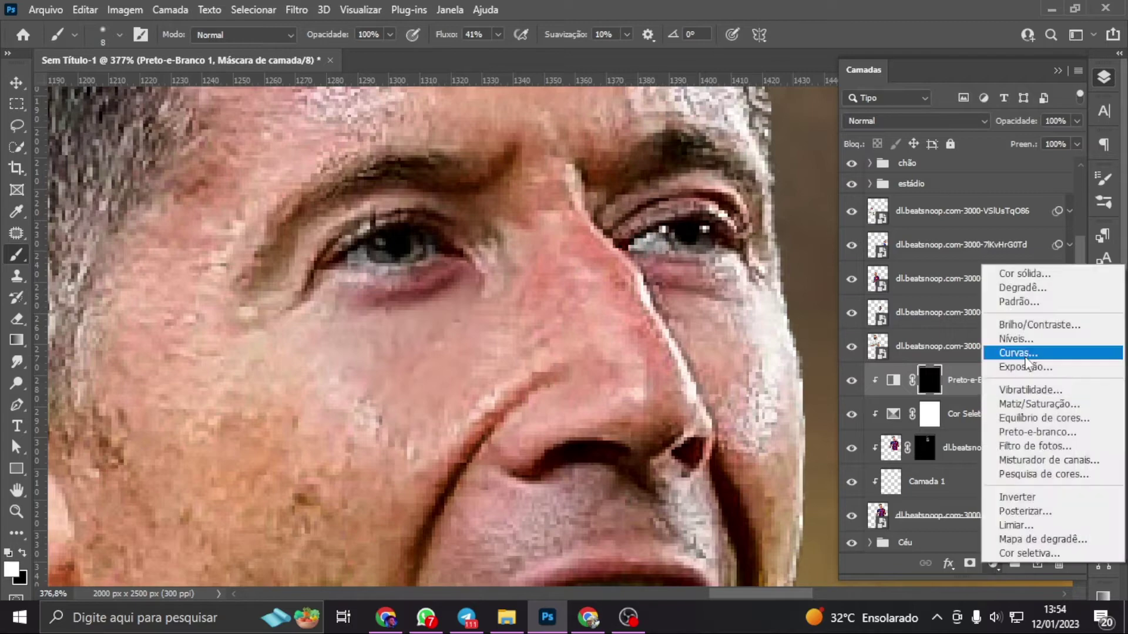
left_click(1010, 337)
key("ctrl+i")
scroll(356, 256, "down", 5)
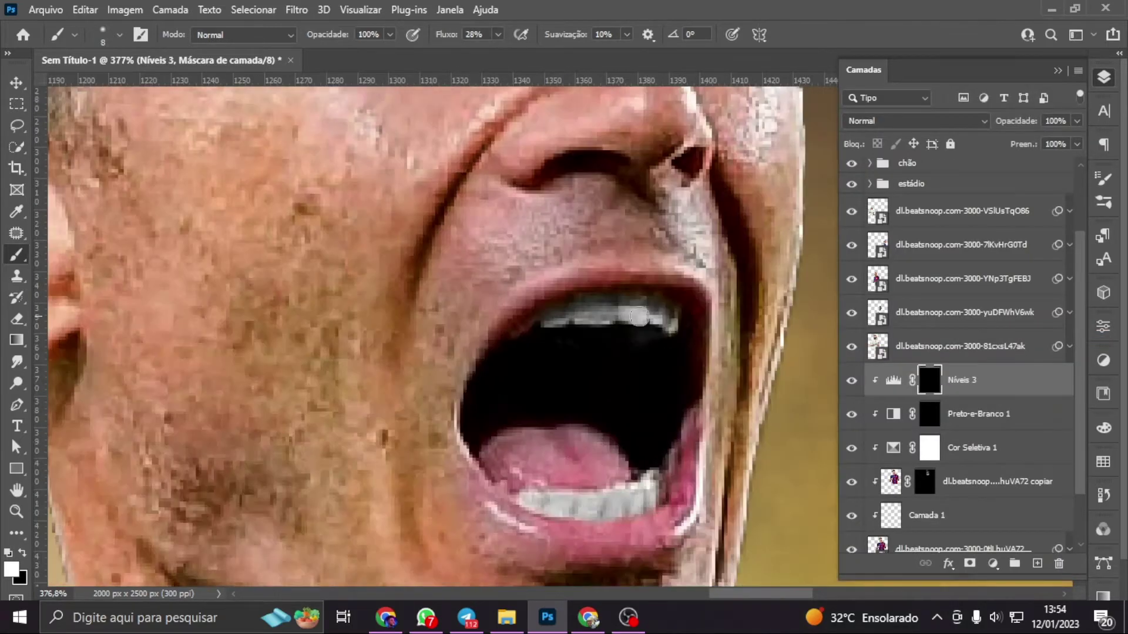
key("ctrl+0")
Add two Curves adjustment layers, the first with an inverted black mask
left_click(992, 563)
left_click(1010, 351)
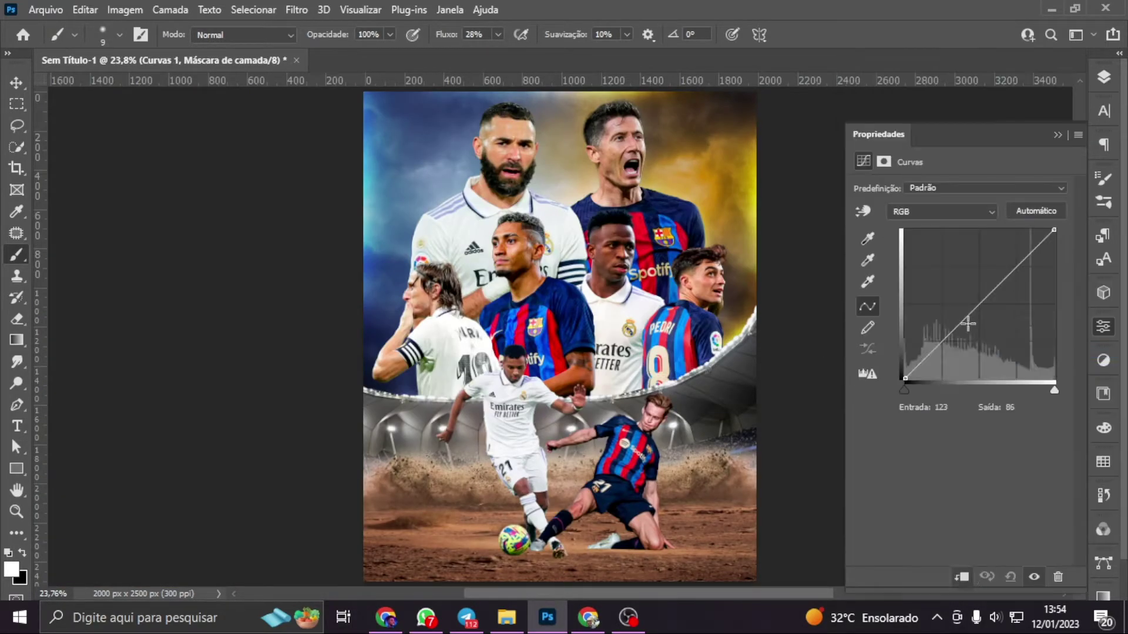
key("ctrl+i")
left_click(992, 563)
left_click(1010, 351)
scroll(741, 220, "up", 5, "alt")
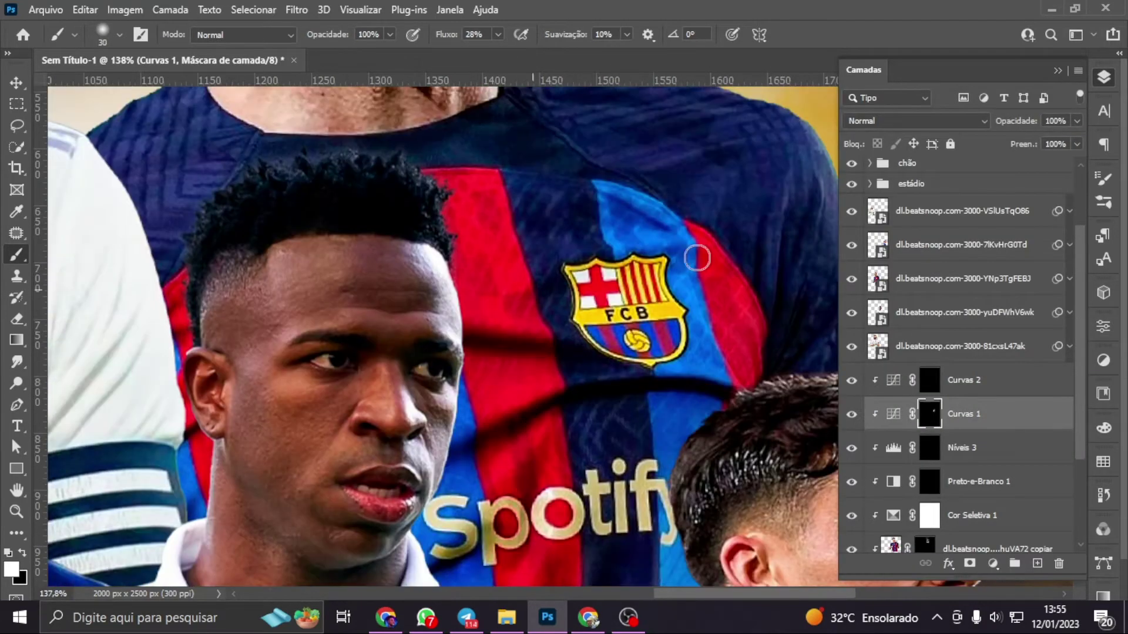
scroll(698, 252, "up", 5)
Lower the brush flow to 18% and paint the curves mask over his face
left_click(497, 34)
left_click_drag(496, 53, 486, 54)
scroll(341, 264, "up", 3)
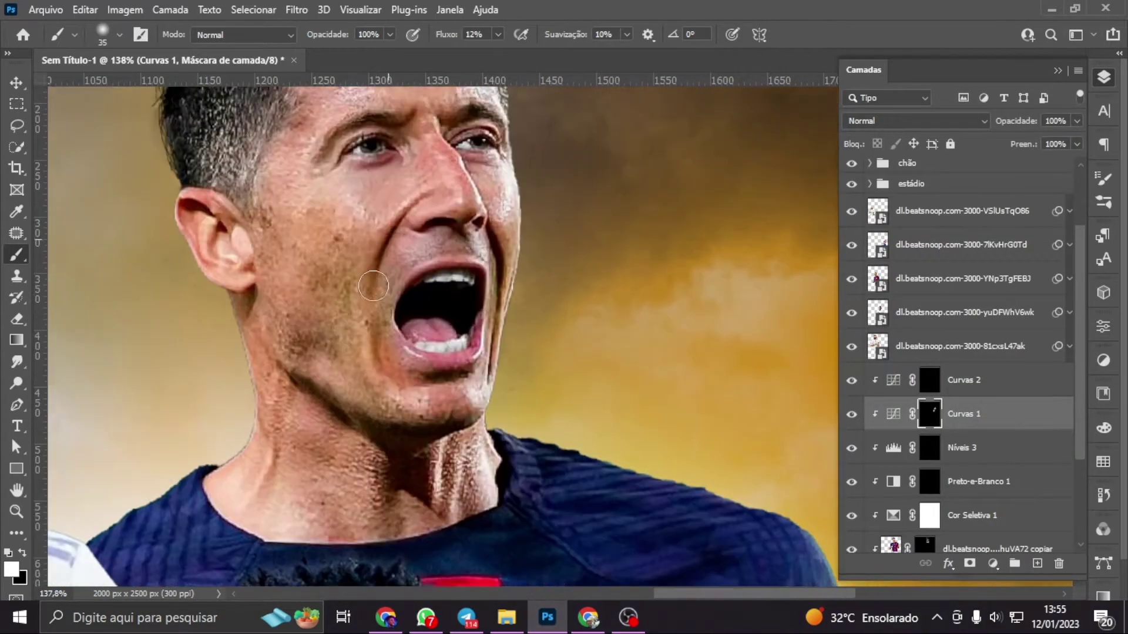
key("bracketright")
key("bracketright")
key("bracketright")
scroll(309, 330, "up", 3)
scroll(257, 399, "down", 2, "alt")
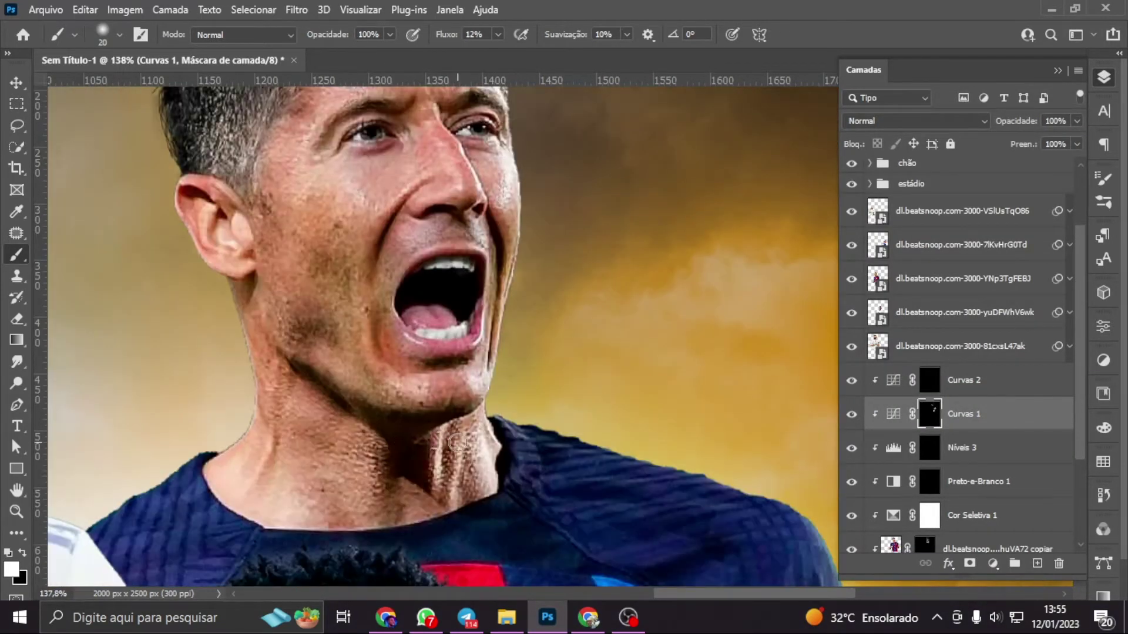
scroll(257, 398, "down", 1)
key("ctrl+0")
scroll(677, 286, "up", 5, "alt")
Paint the Curvas 2 mask over his face with a smaller brush
key("alt+bracketright")
key("bracketleft")
key("bracketleft")
key("bracketleft")
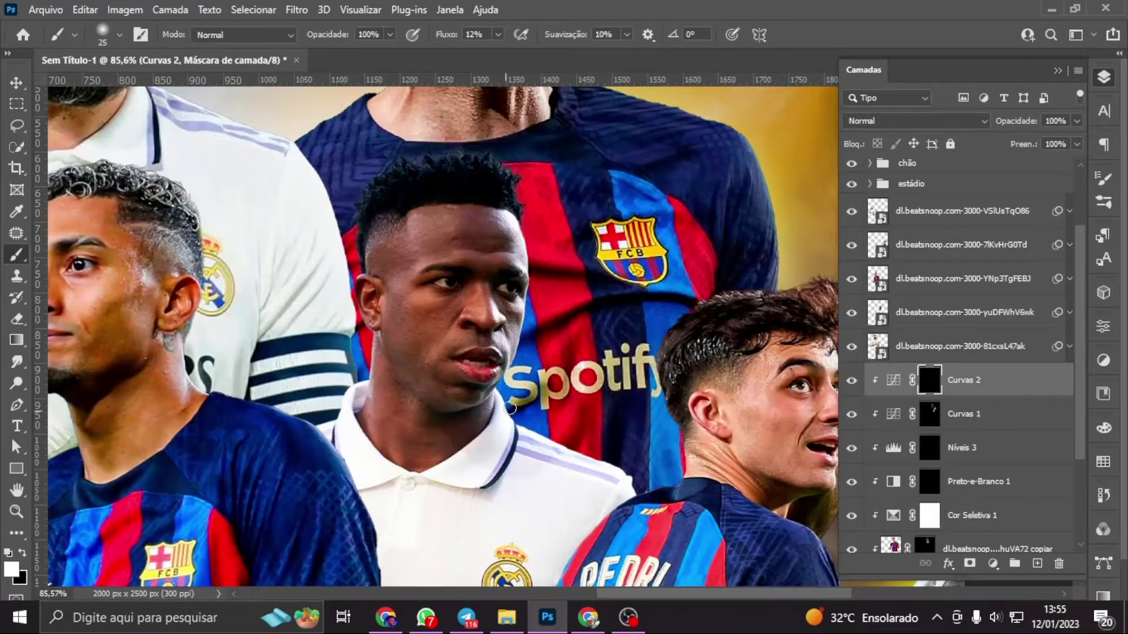
scroll(510, 407, "up", 3)
scroll(470, 329, "up", 2, "alt")
scroll(456, 305, "up", 2)
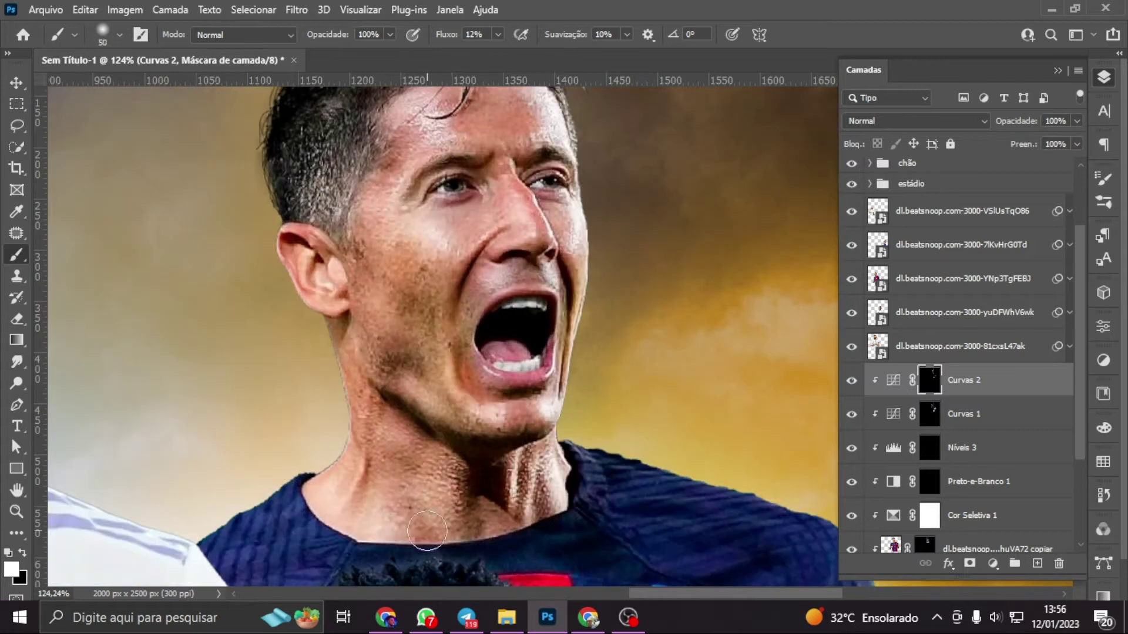
Add a Hue/Saturation adjustment layer clipped to the shouting player
key("v")
key("ctrl+0")
left_click(969, 515)
left_click(993, 563)
left_click(1032, 395)
Invert the Hue/Saturation mask and add an Exposure layer clipped to the player
key("ctrl+i")
key("b")
scroll(614, 419, "up", 6, "alt")
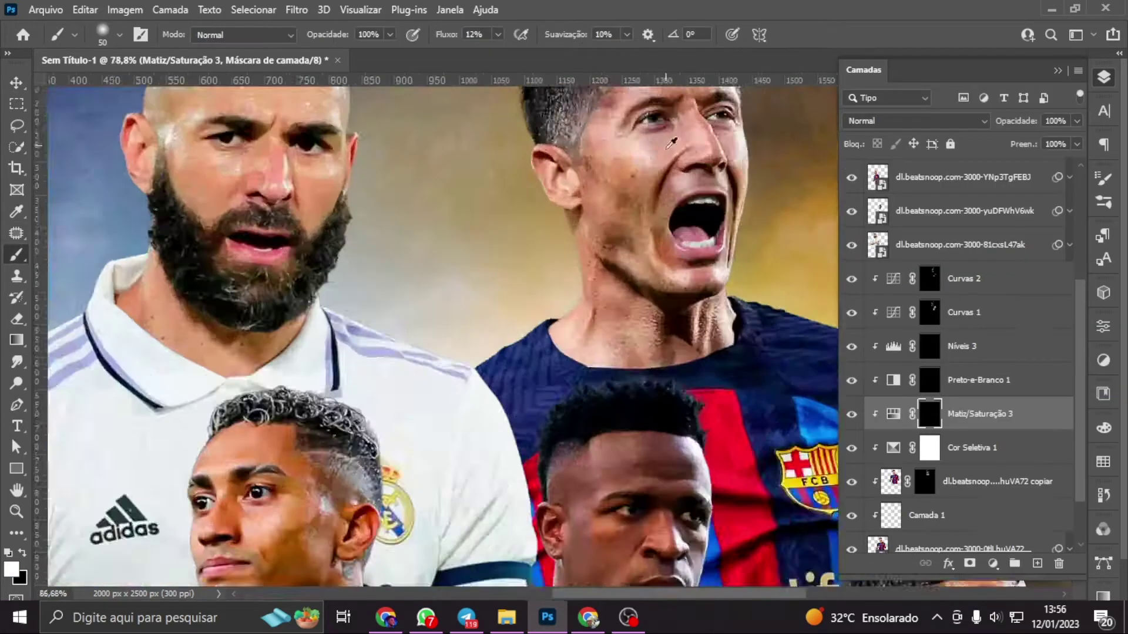
key("ctrl+0")
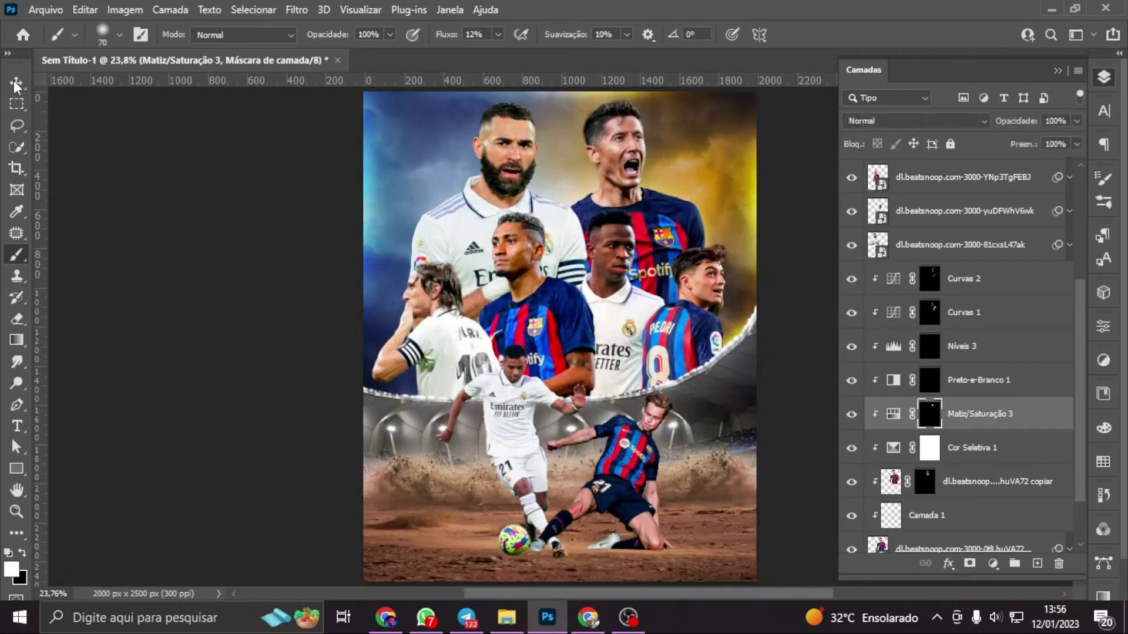
left_click(17, 83)
left_click(963, 278)
left_click(992, 564)
left_click(1010, 364)
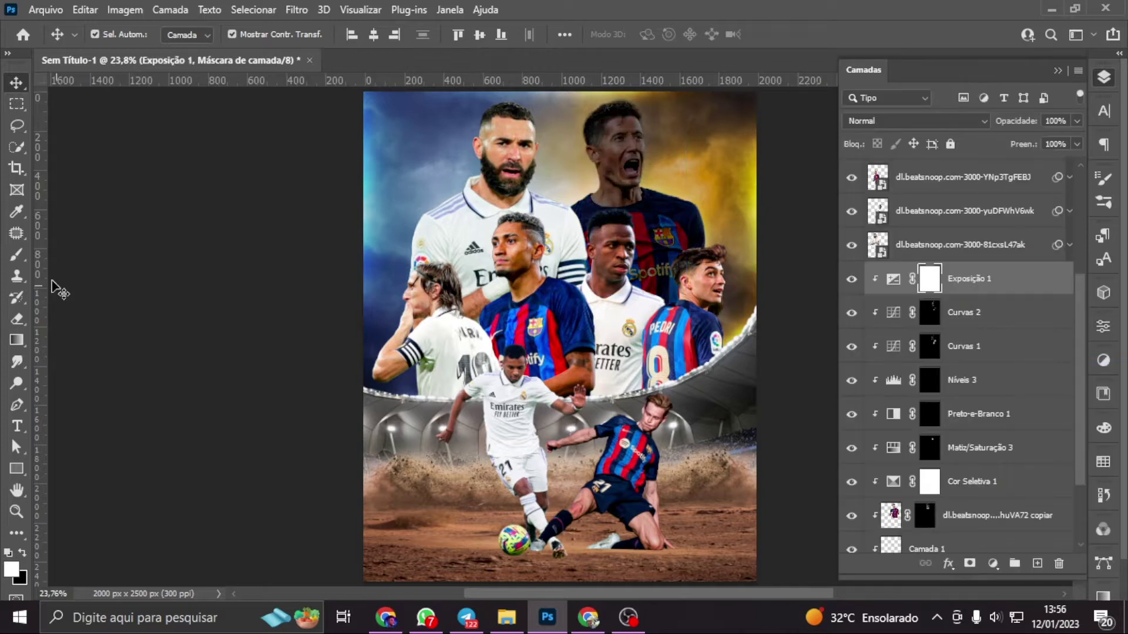
Paint face highlights onto the shouting player with a soft brush of varying size
scroll(673, 157, "up", 2, "alt")
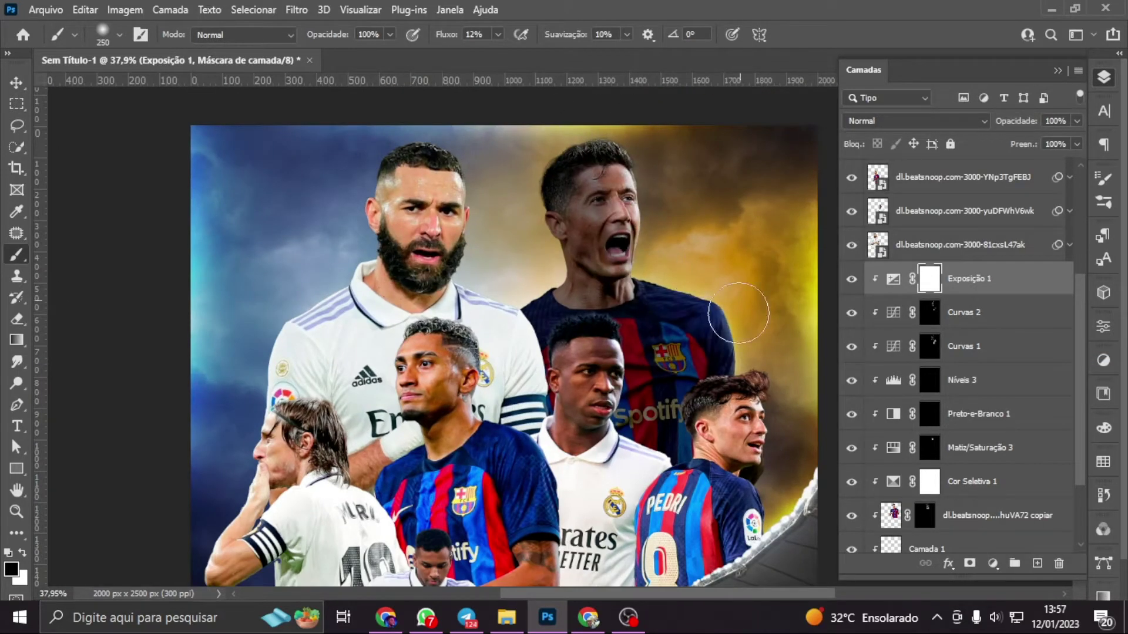
scroll(548, 178, "up", 2, "alt")
key("bracketleft")
key("bracketleft")
key("bracketleft")
scroll(593, 208, "up", 2)
key("bracketright")
key("bracketright")
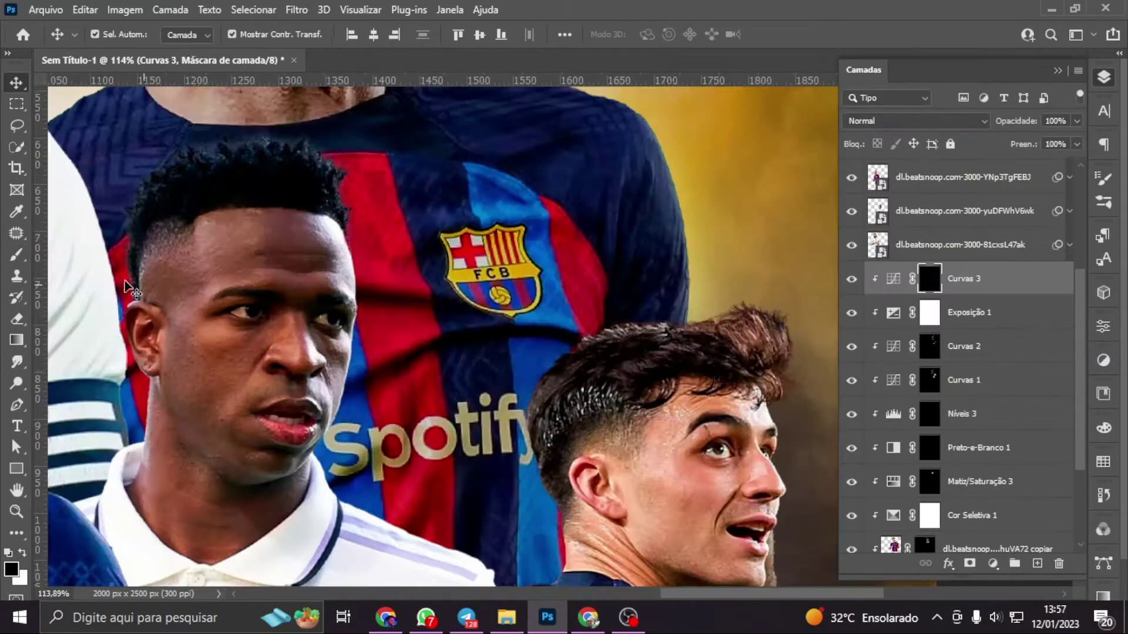
scroll(698, 318, "up", 4)
key("bracketright")
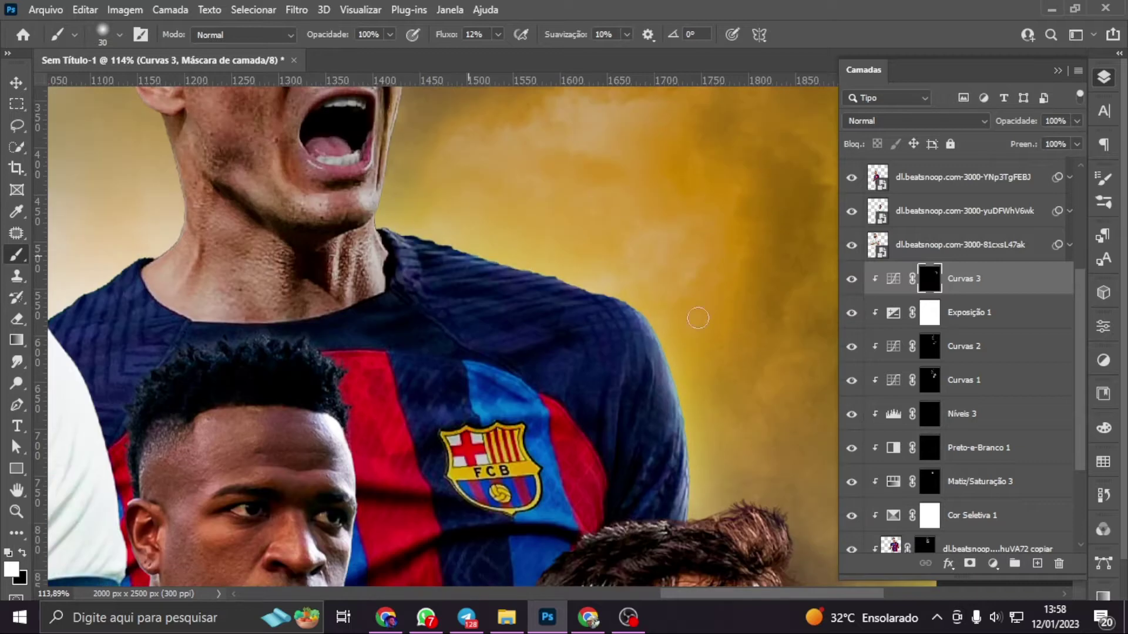
scroll(353, 423, "down", 6)
scroll(399, 317, "up", 8)
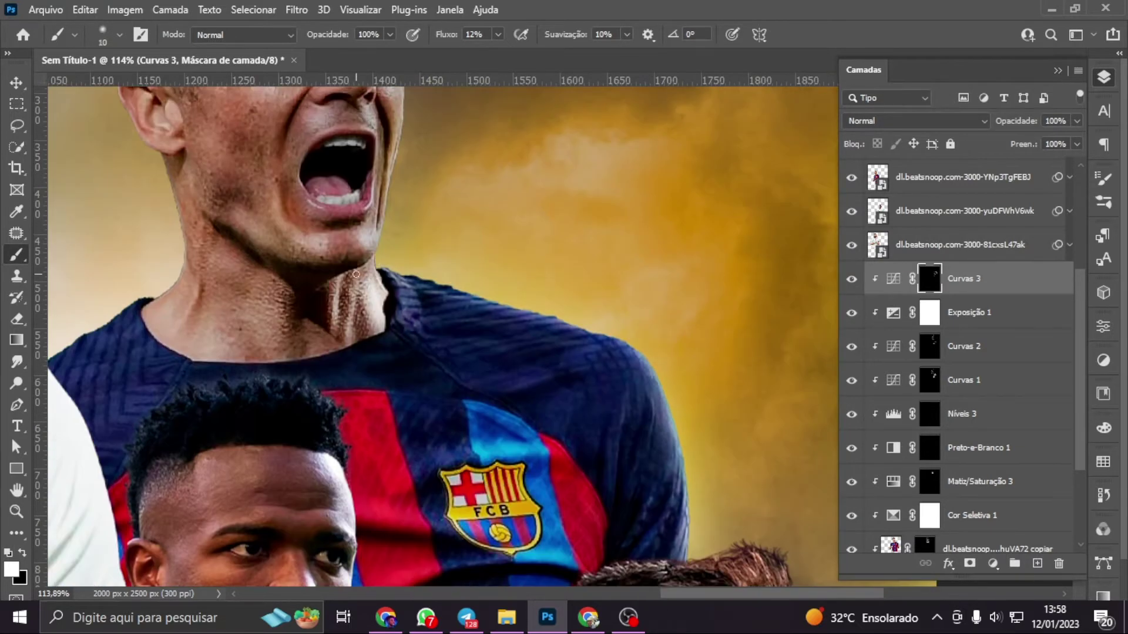
scroll(382, 312, "up", 4)
Paint white on the Curvas 3 mask over the player's face highlights
left_click(934, 272)
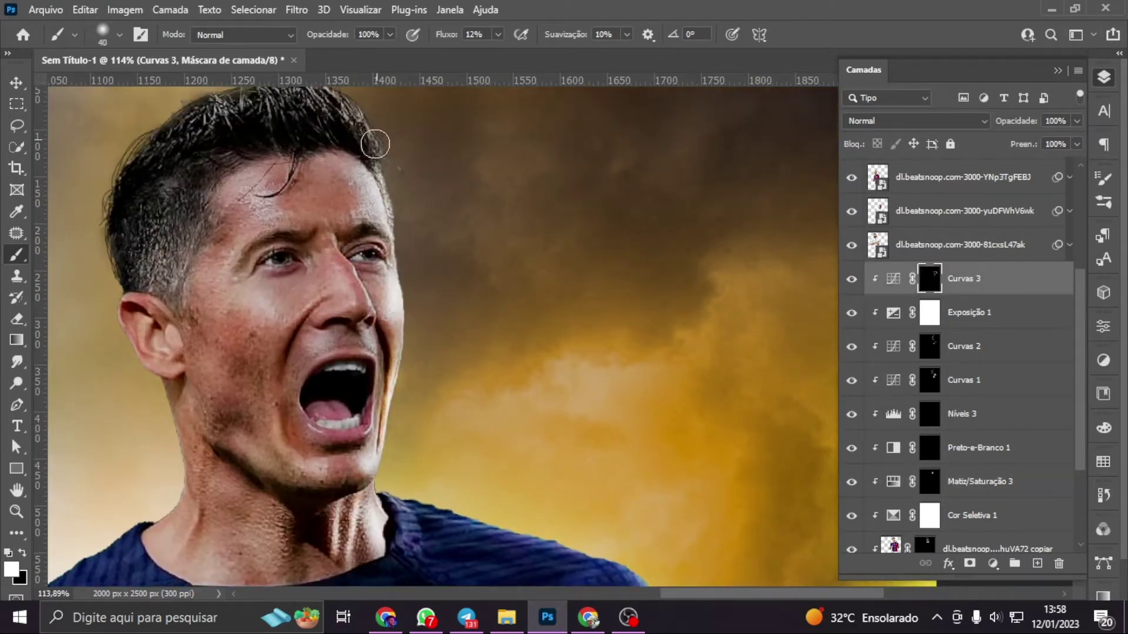
scroll(337, 295, "up", 3)
scroll(368, 406, "down", 10)
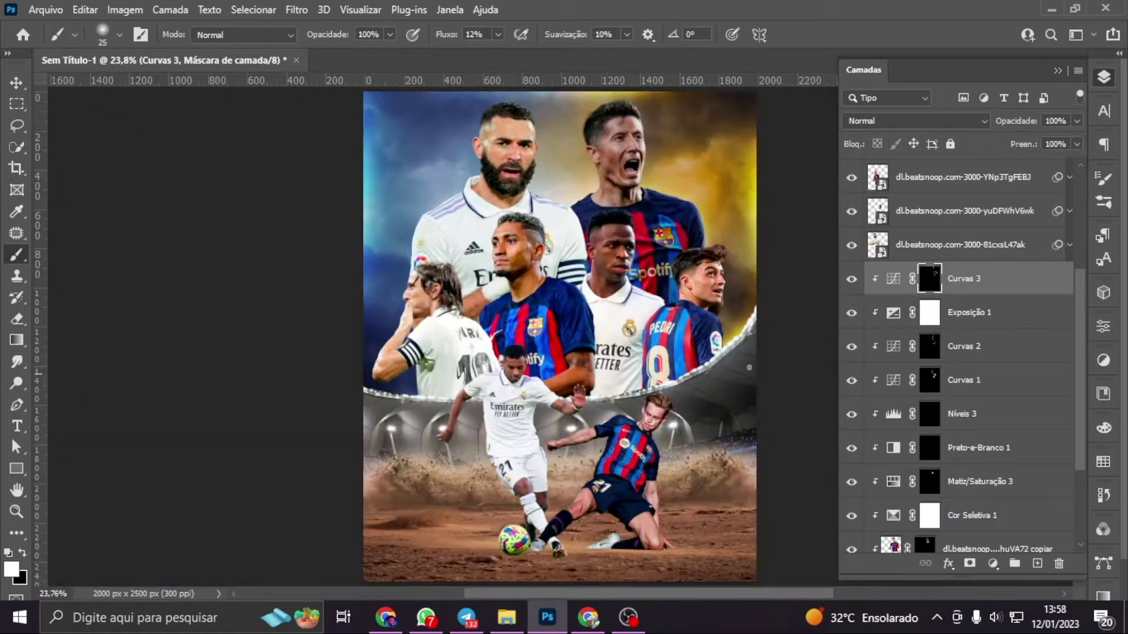
scroll(564, 322, "up", 10)
key("]")
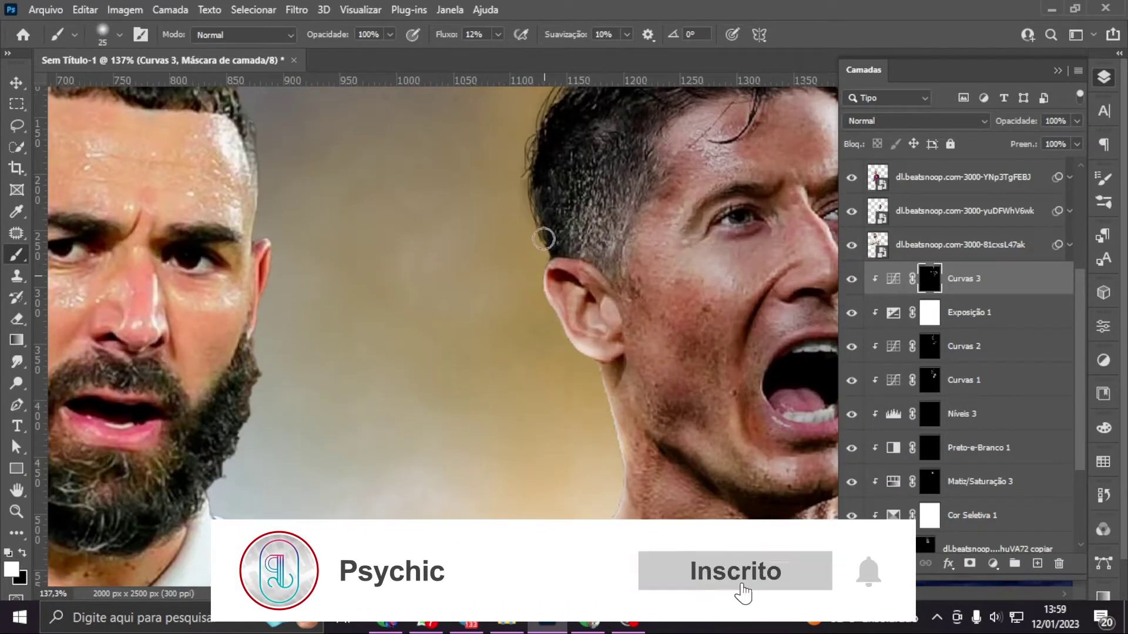
scroll(613, 177, "up", 3)
key("bracketright")
key("bracketright")
key("bracketright")
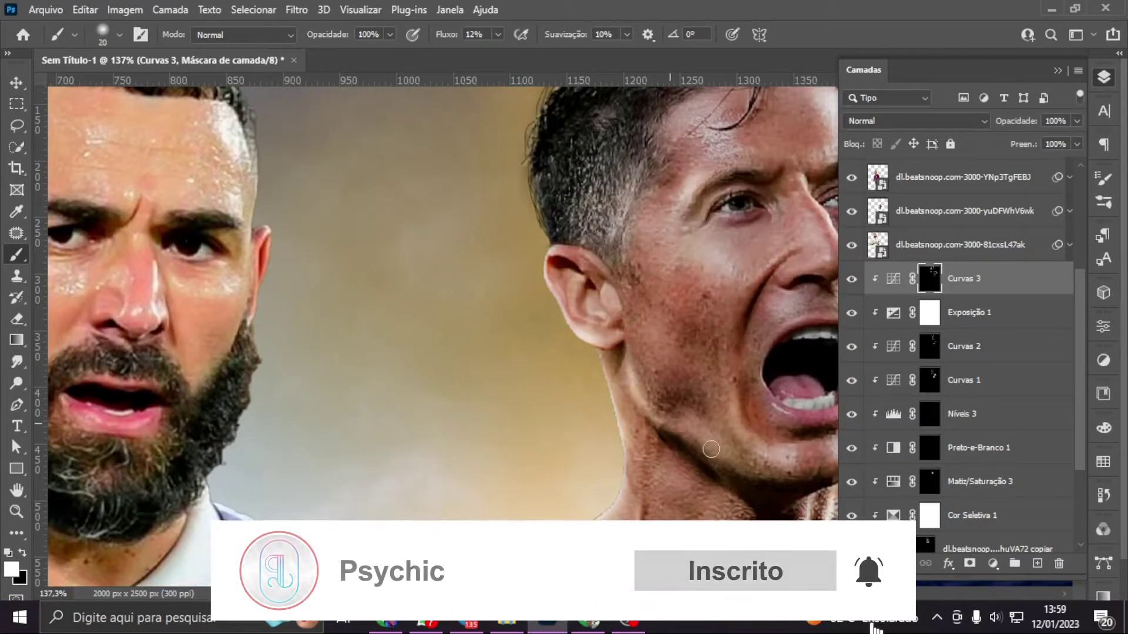
Brighten the player's teeth on the Curvas 3 mask with a smaller brush
key("ctrl+0")
scroll(636, 162, "up", 10)
key("bracketleft")
key("bracketleft")
key("bracketleft")
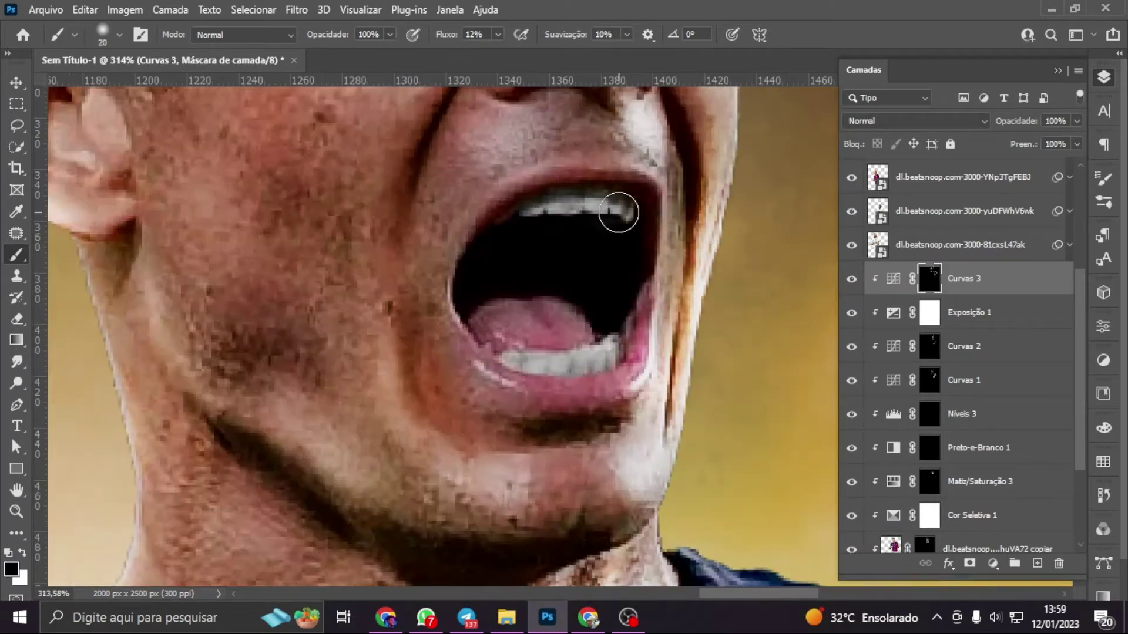
key("ctrl+0")
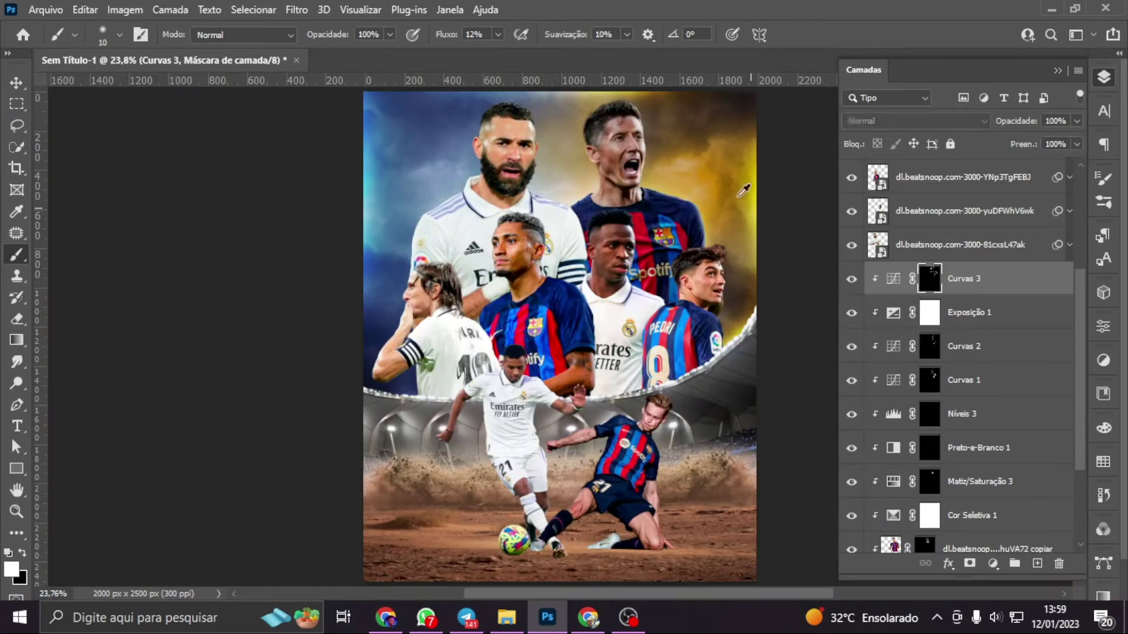
scroll(598, 172, "up", 8)
key("bracketright")
key("bracketright")
key("bracketright")
key("ctrl+0")
Add a colorized Hue/Saturation layer at hue 39, saturation 71 and adjust its blending options
left_click(993, 564)
left_click(940, 335)
mouse_move(940, 252)
left_mouse_down()
mouse_move(857, 252)
mouse_move(997, 287)
left_mouse_up()
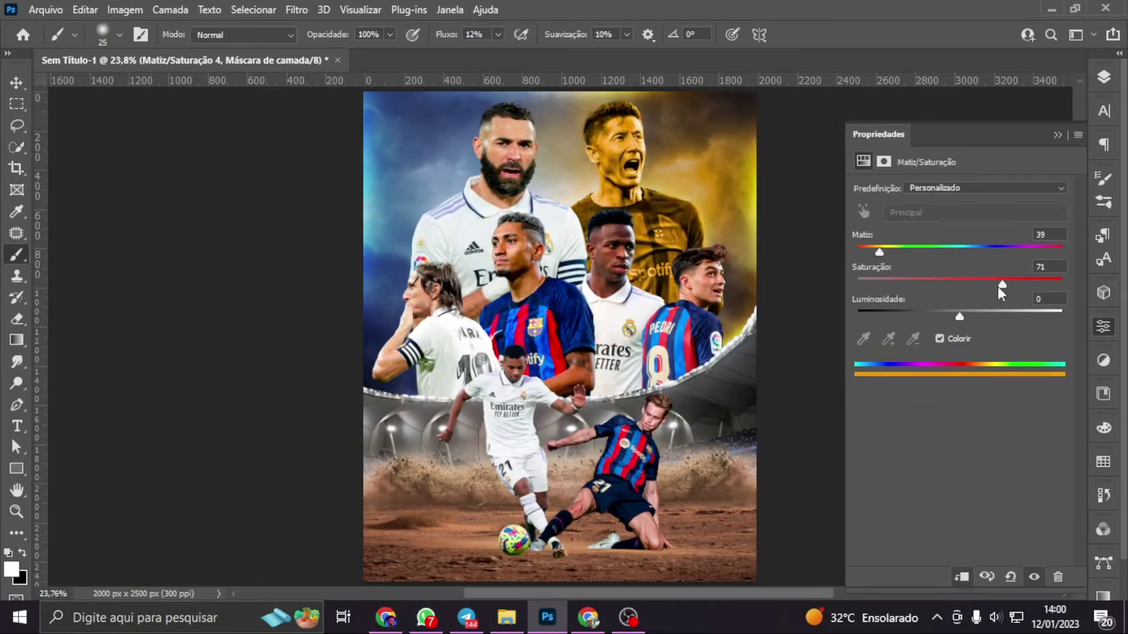
double_click(1028, 482)
left_click_drag(646, 598, 777, 598)
left_click(1056, 113)
Add the Níveis 4 Levels layer with an inverted mask and paint it on the face
left_click(929, 312)
left_click(992, 564)
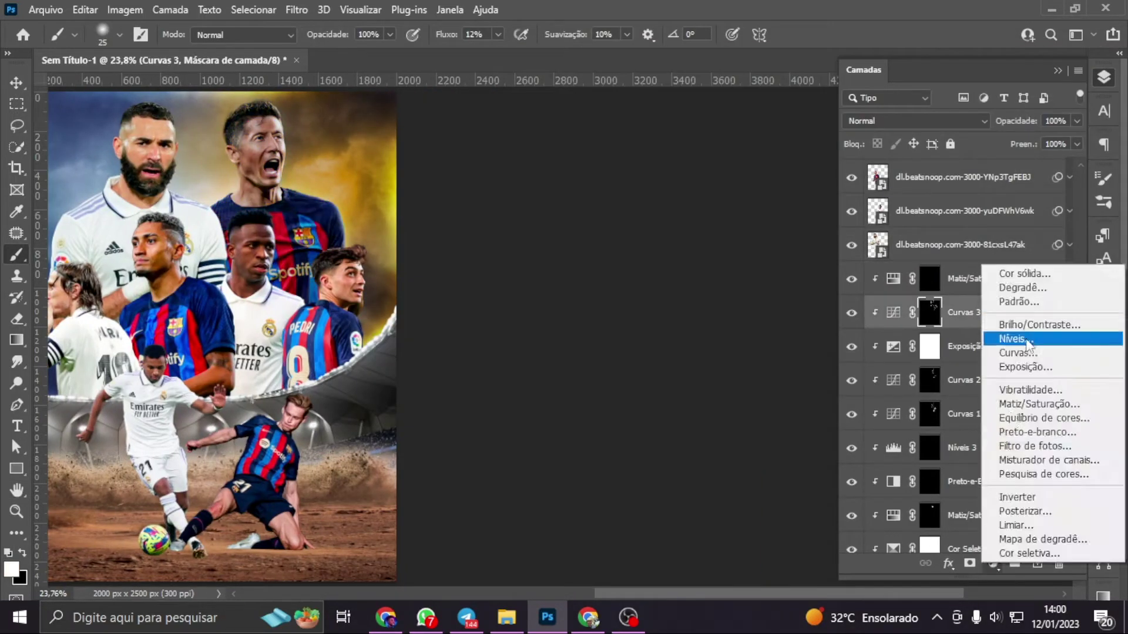
left_click(1016, 335)
key("ctrl+i")
key("x")
key("bracketright")
key("bracketright")
key("bracketright")
left_click_drag(256, 95, 458, 65)
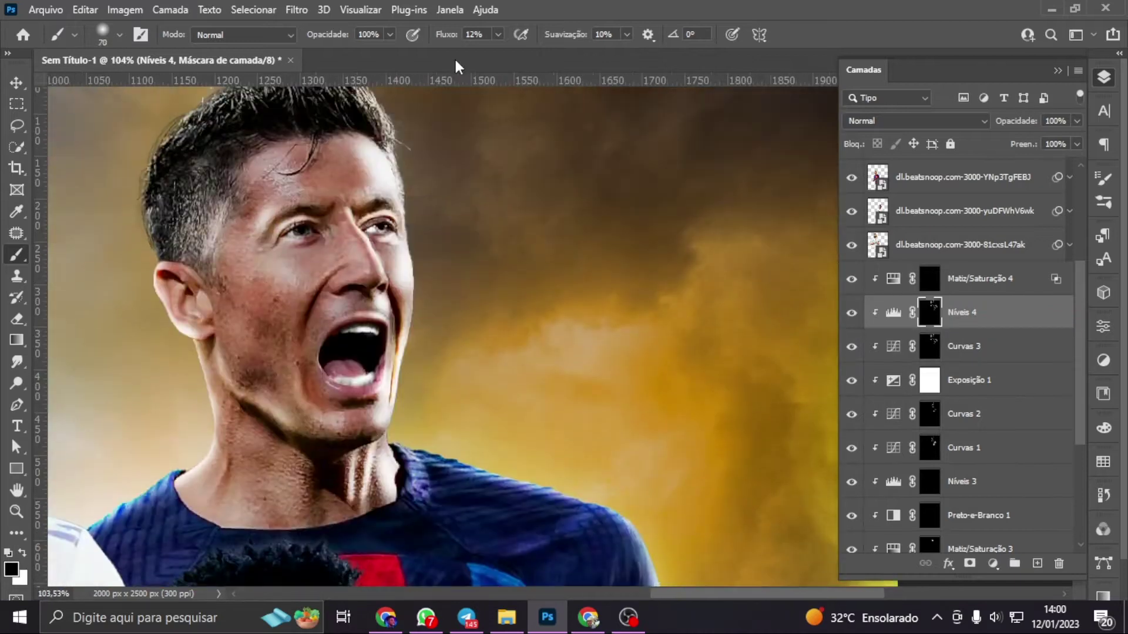
key("ctrl+0")
Hide Níveis 4 and paint the Matiz/Saturação 4 gold tint onto the lit side of the face
left_click(851, 314)
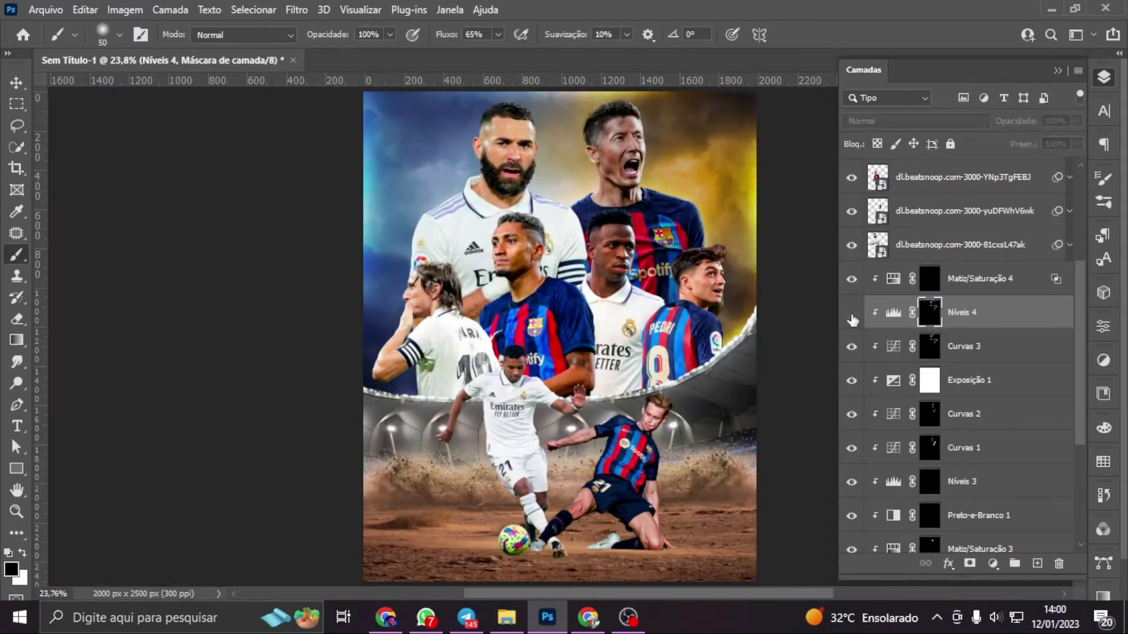
left_click(929, 278)
scroll(529, 265, "up", 5)
key("x")
scroll(478, 217, "up", 1)
key("bracketright")
key("bracketright")
key("bracketright")
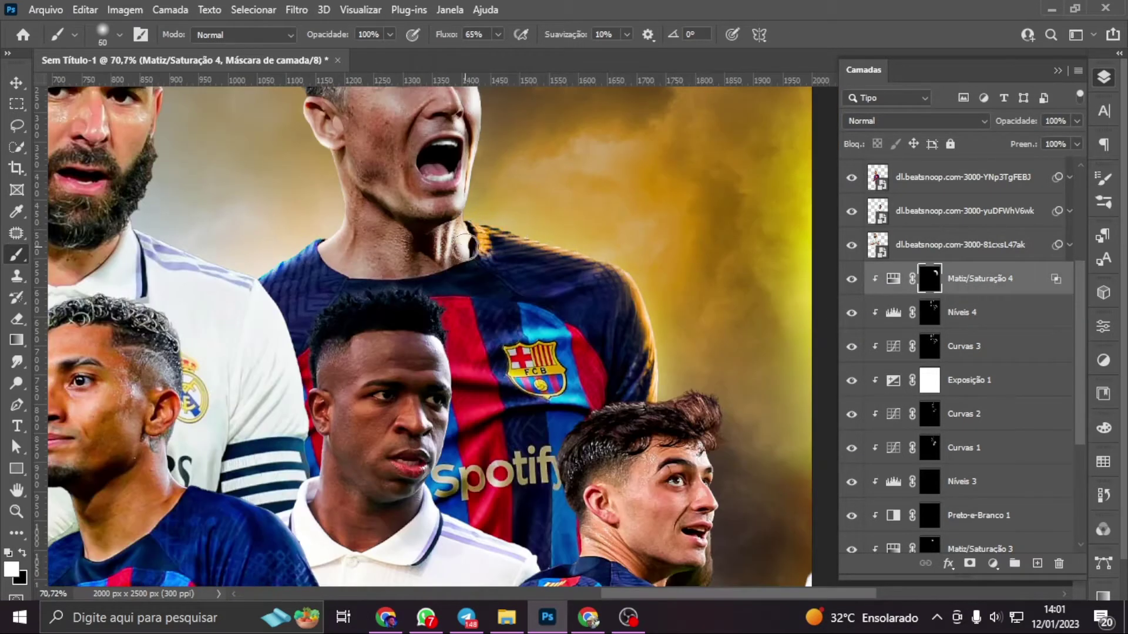
scroll(473, 243, "up", 2)
scroll(445, 157, "up", 2)
key("bracketright")
key("bracketright")
key("bracketright")
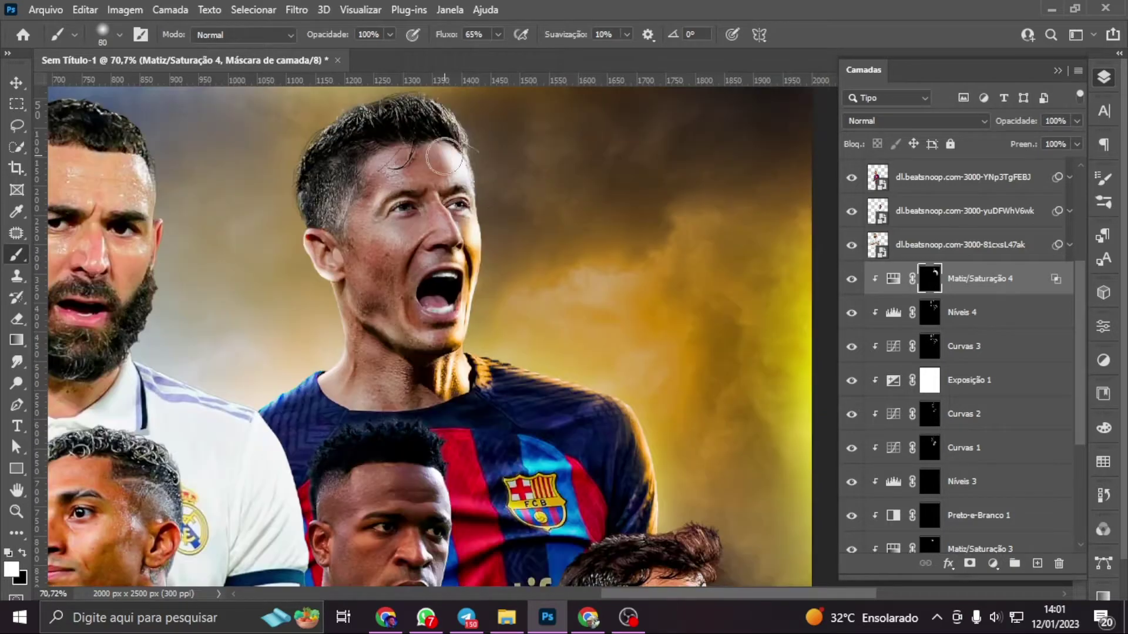
scroll(438, 201, "up", 3)
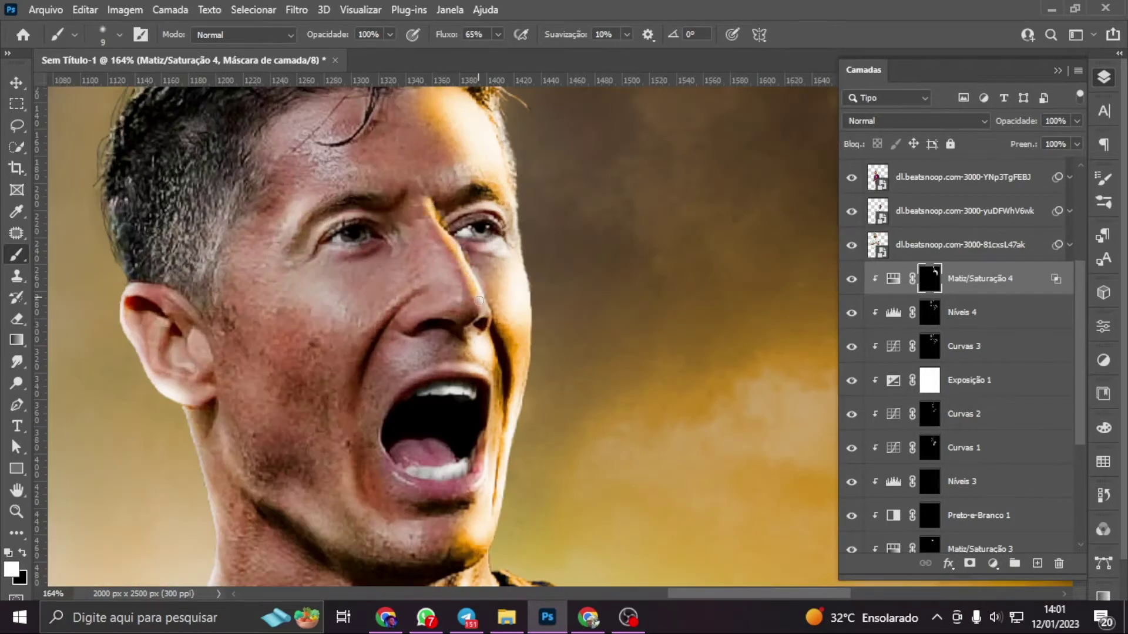
Extend the golden tint onto the player's neck and shirt with varying brush sizes
key("ctrl+0")
scroll(587, 176, "up", 4)
scroll(588, 177, "down", 1)
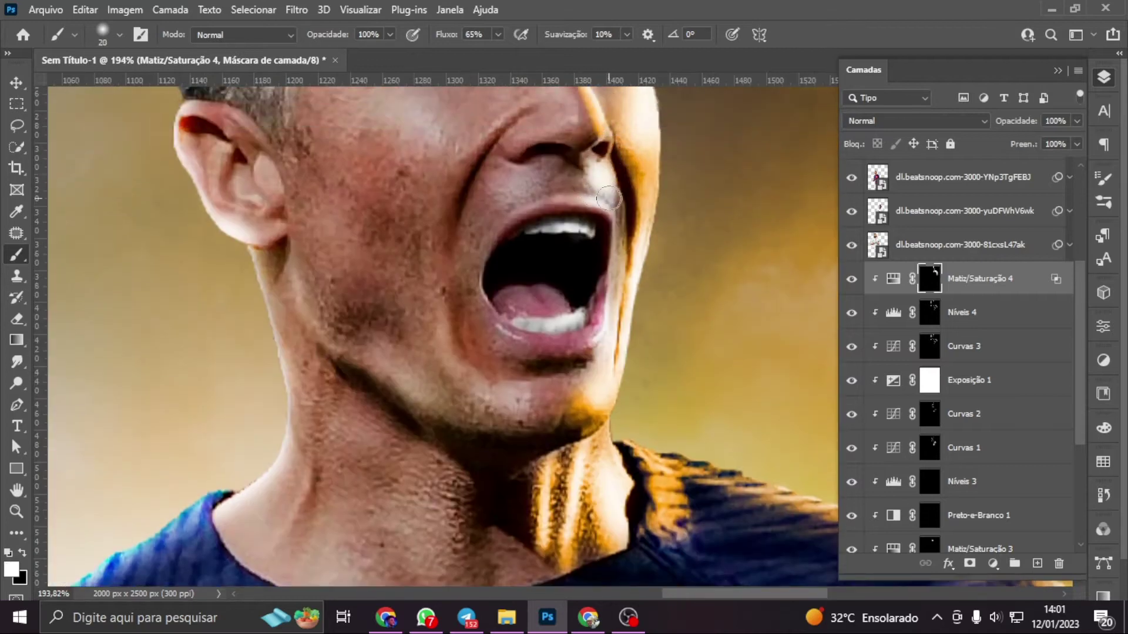
scroll(588, 176, "down", 4)
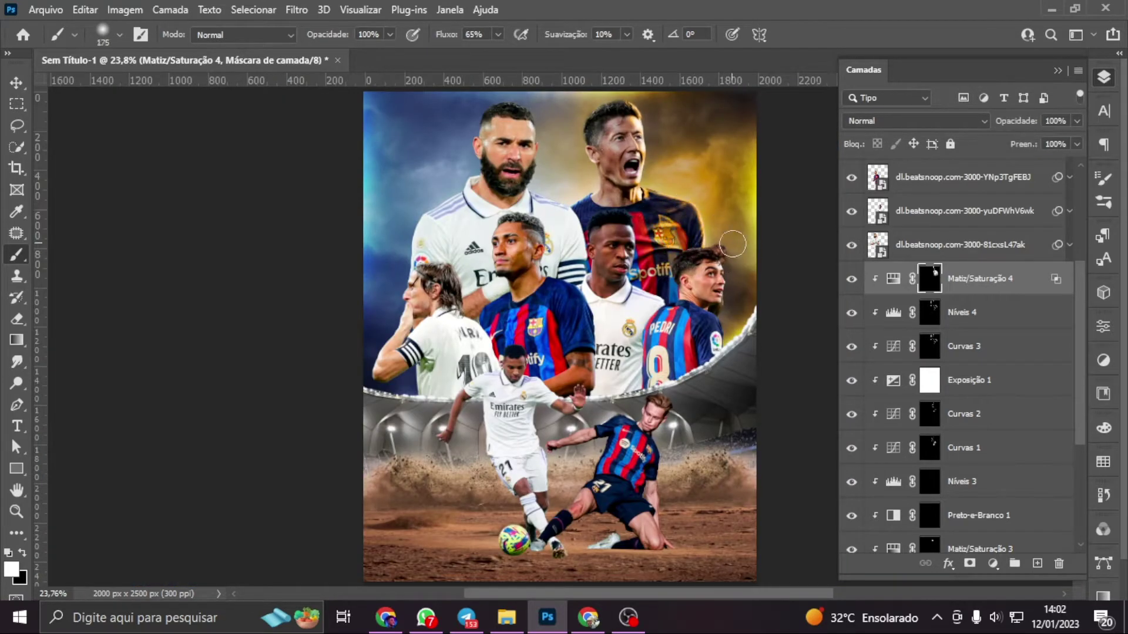
key("bracketleft")
key("bracketleft")
key("bracketleft")
scroll(734, 235, "up", 5)
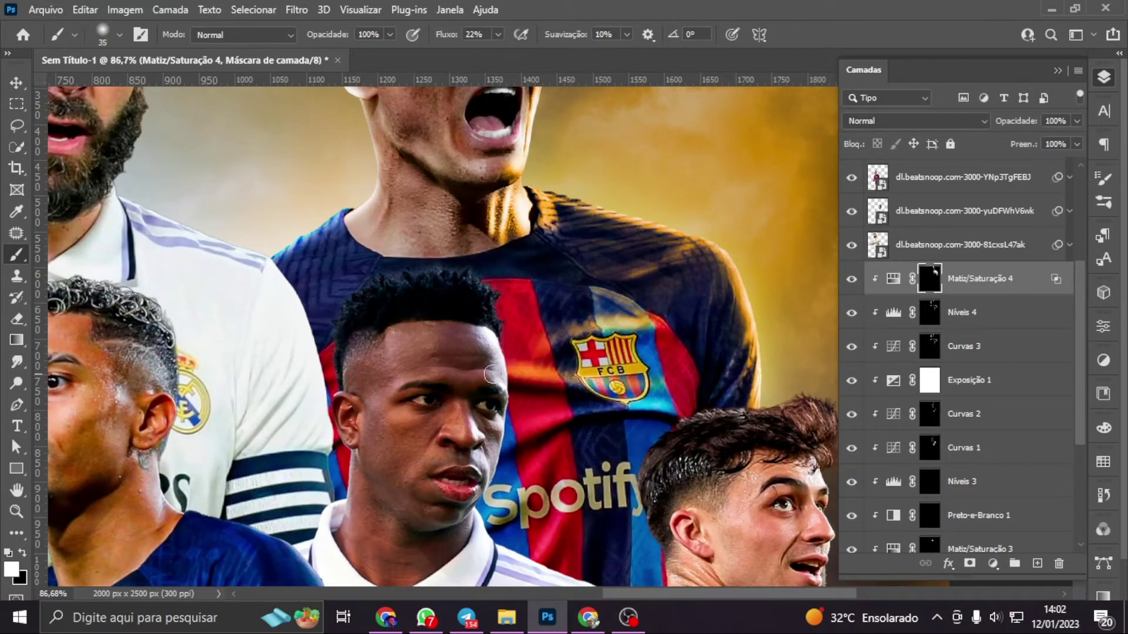
key("bracketright")
key("bracketright")
key("bracketright")
key("ctrl+0")
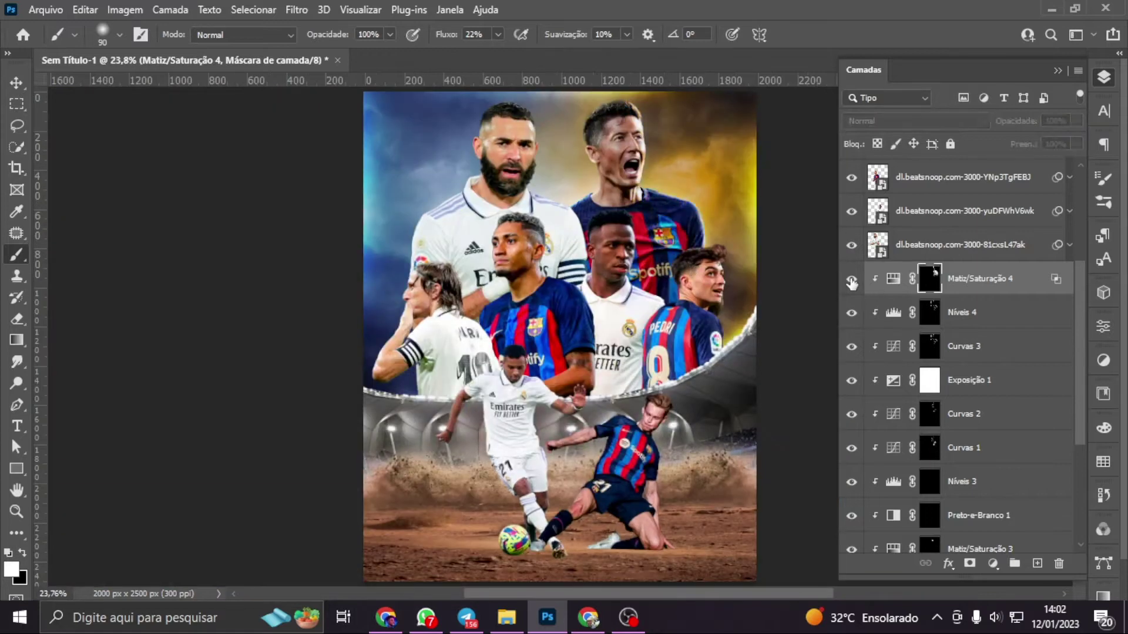
Add a colorized Hue/Saturation layer at hue 73 with its mask inverted to black
left_click(993, 564)
left_click(1010, 395)
left_click(939, 338)
mouse_move(858, 246)
left_mouse_down()
mouse_move(925, 249)
mouse_move(889, 252)
left_mouse_up()
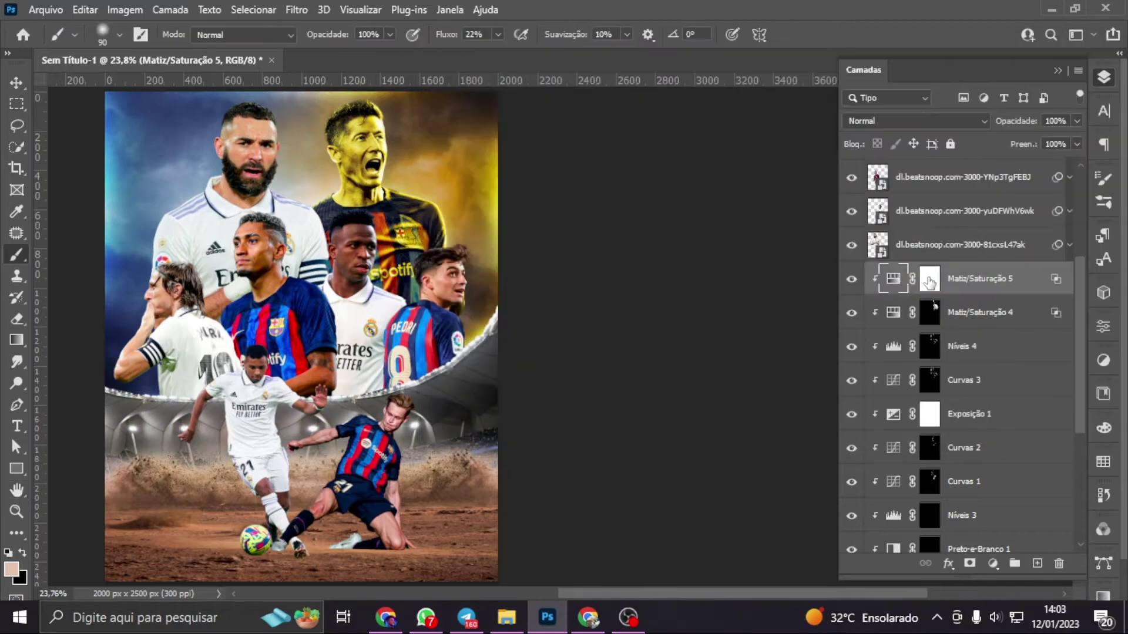
left_click(929, 283)
key("ctrl+i")
Paint the hue 73 tint onto the Barcelona player's shoulder
scroll(353, 176, "up", 5)
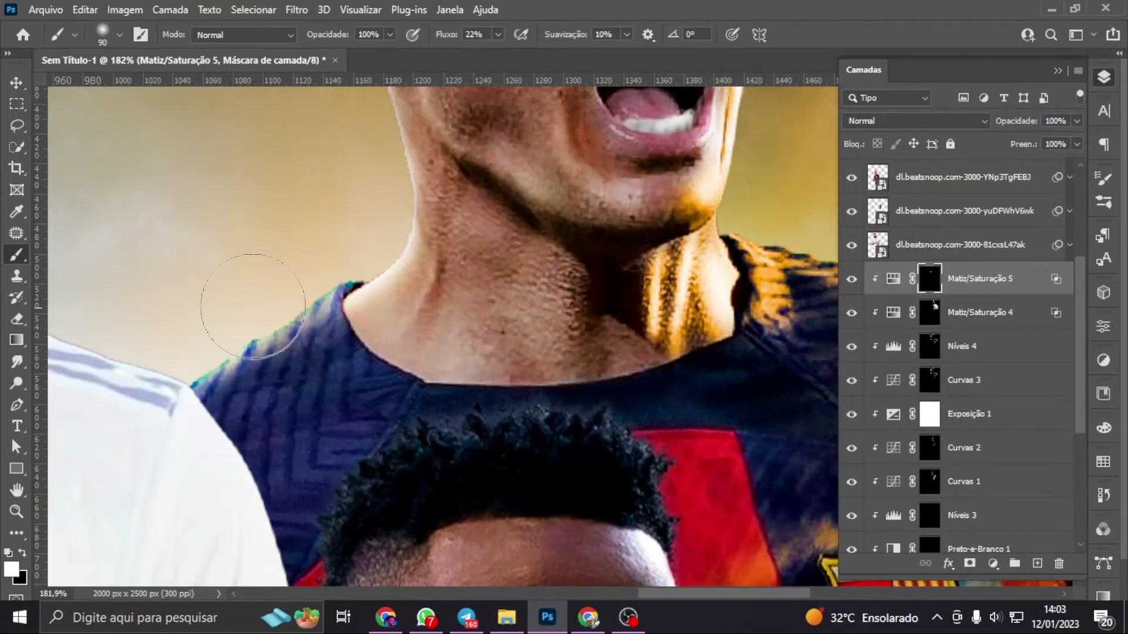
scroll(370, 292, "down", 2)
scroll(370, 292, "down", 2)
scroll(370, 292, "down", 3)
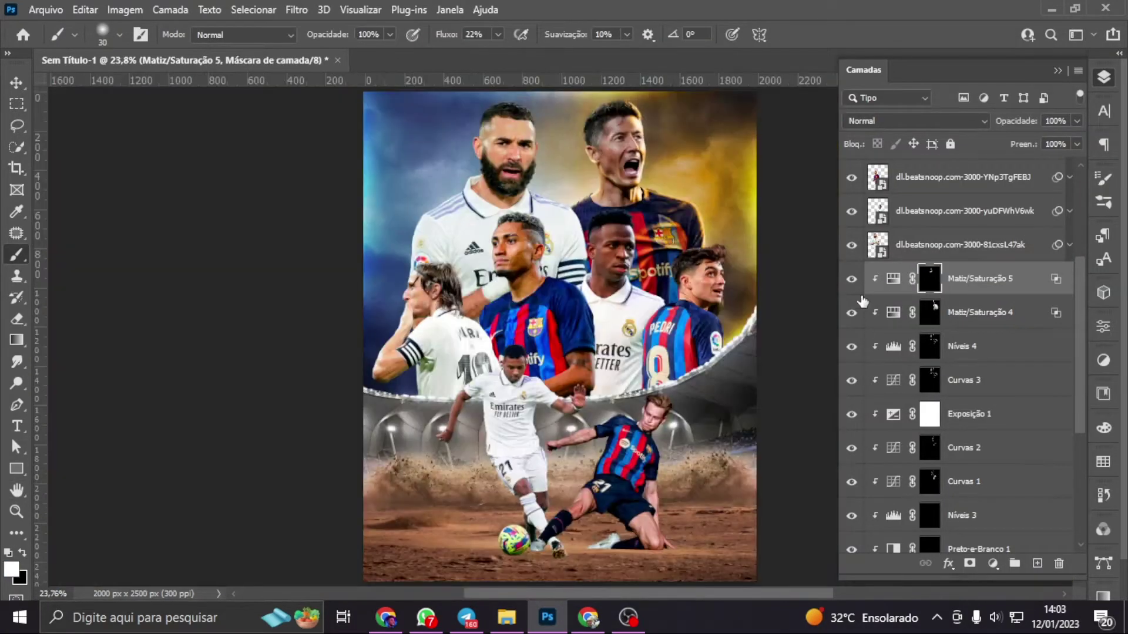
left_click(16, 83)
left_click(993, 564)
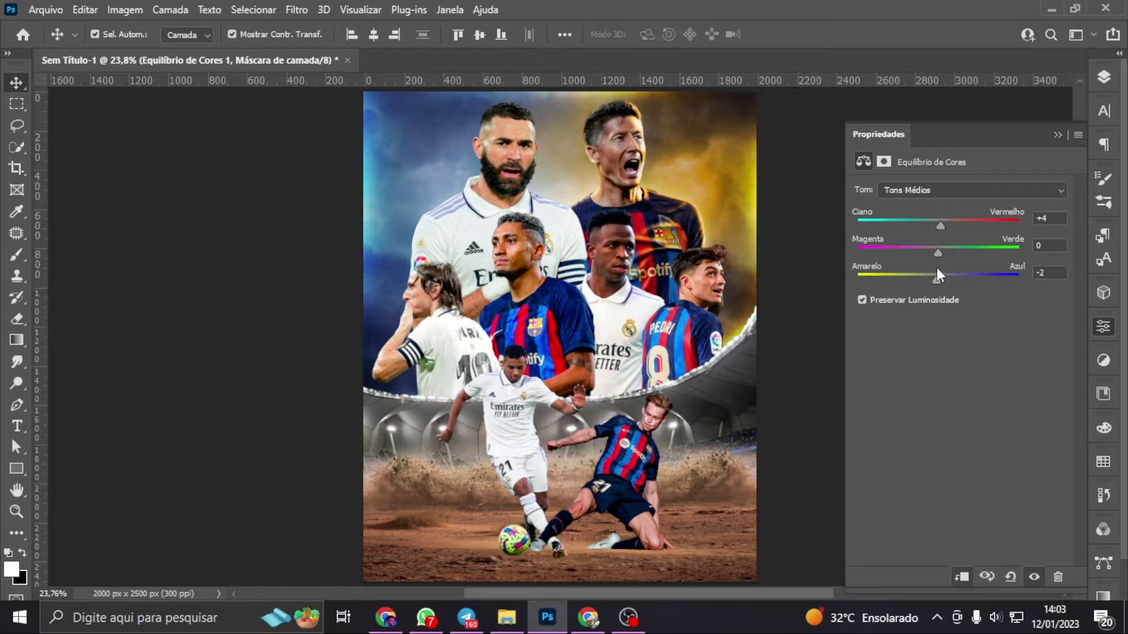
Add a new blank layer clipped to the player copy layer
left_click(1103, 77)
left_click(1016, 282, "ctrl")
scroll(963, 352, "down", 5)
left_click(999, 410)
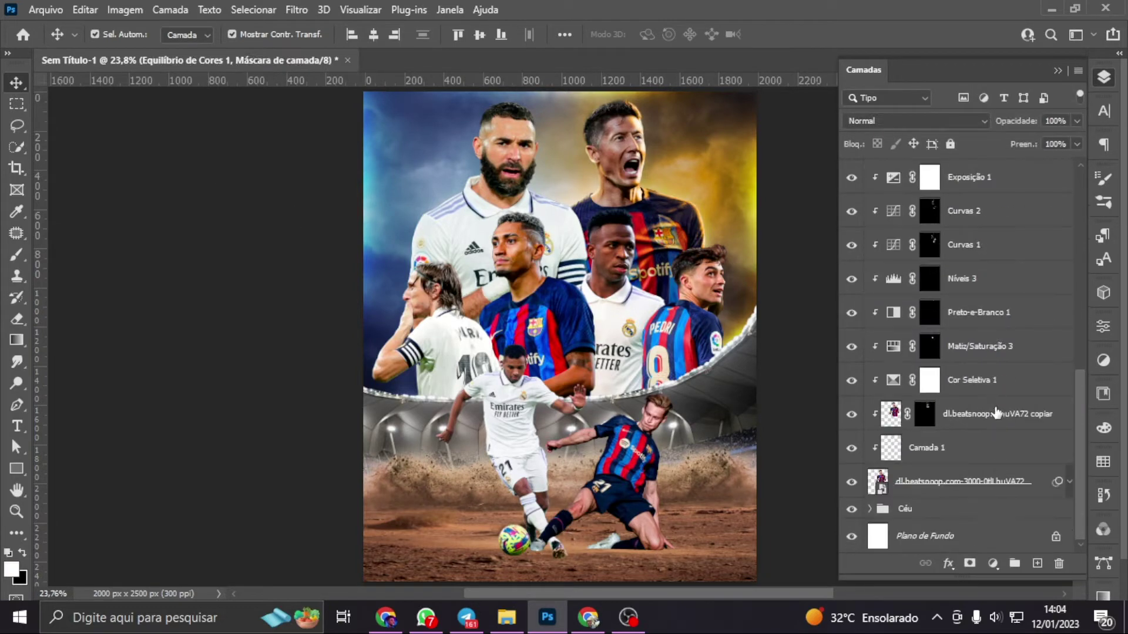
left_click(1036, 563)
key("b")
scroll(584, 332, "up", 3)
scroll(585, 331, "down", 3)
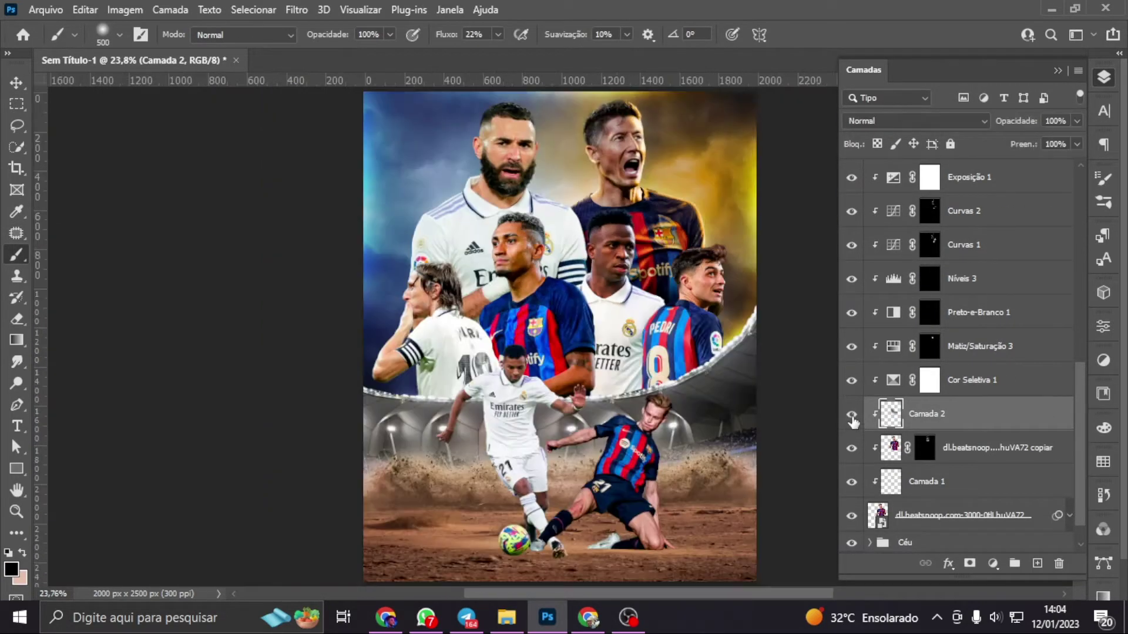
Select the player's layer range and move the player layer beneath its adjustment layers
key("v")
left_click(499, 265)
left_click(296, 10)
key("Escape")
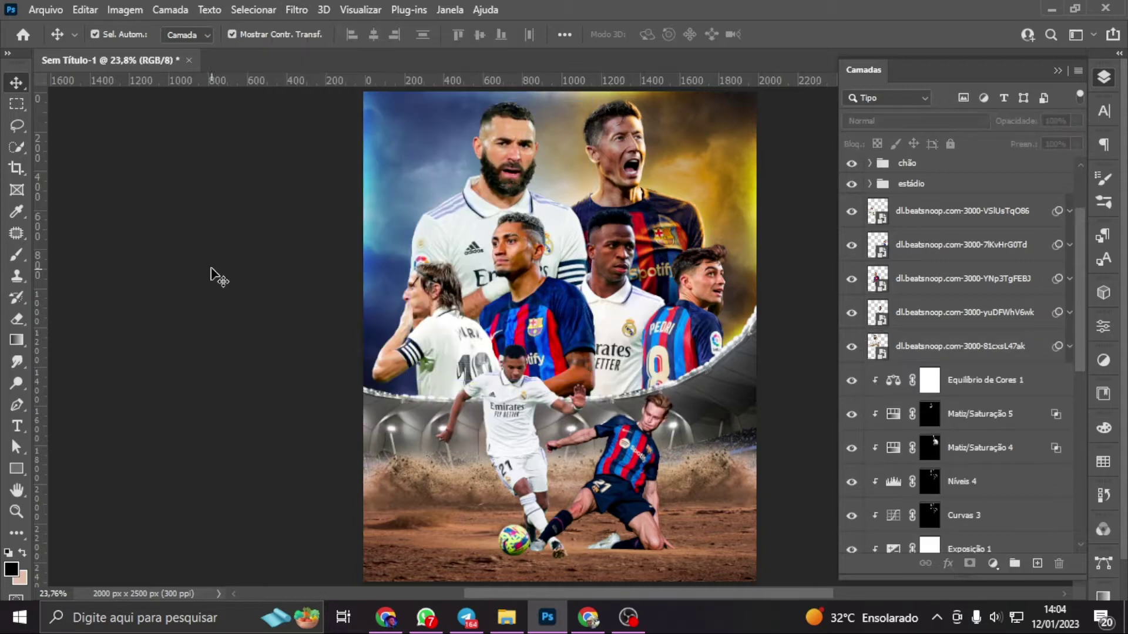
scroll(975, 411, "down", 5)
left_click(976, 346)
scroll(975, 352, "up", 5)
left_click_drag(970, 352, 970, 302)
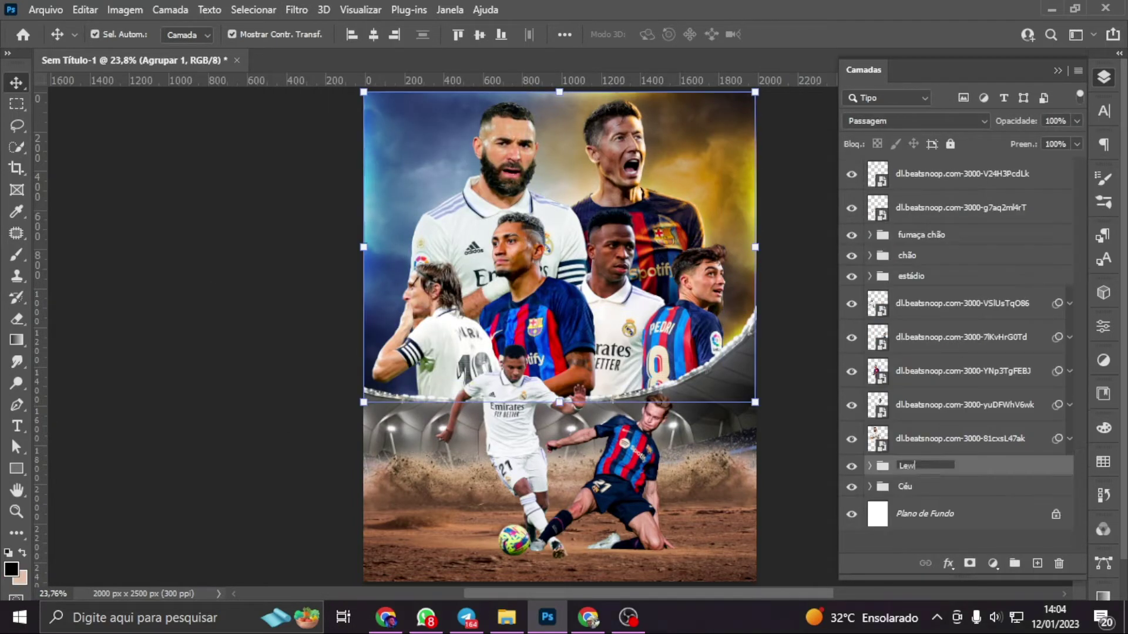
left_click(931, 428)
Hide the Exposição 1 adjustment and open the Matiz/Saturação 3 settings
scroll(959, 259, "up", 3)
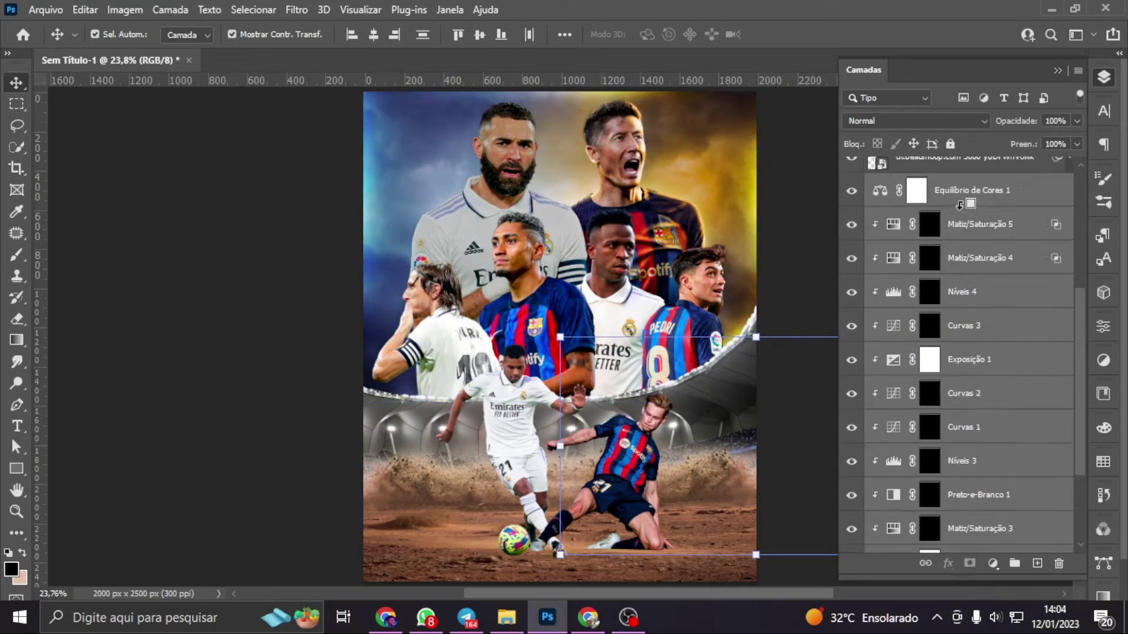
left_click(951, 359)
left_click(851, 359)
left_click(946, 528)
scroll(937, 401, "down", 3)
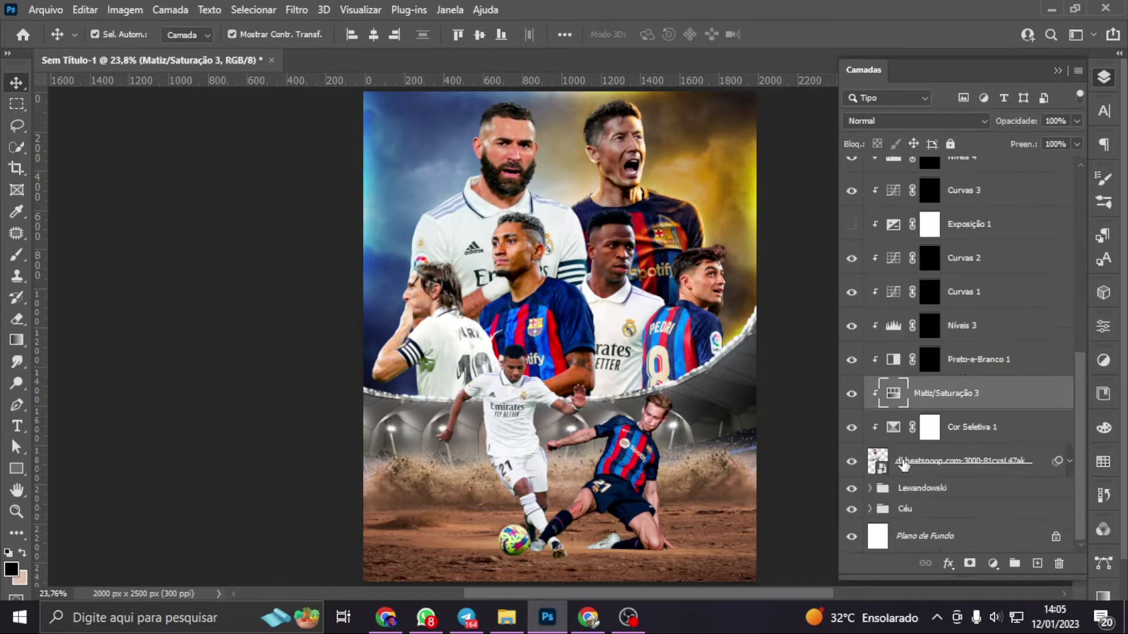
double_click(934, 225)
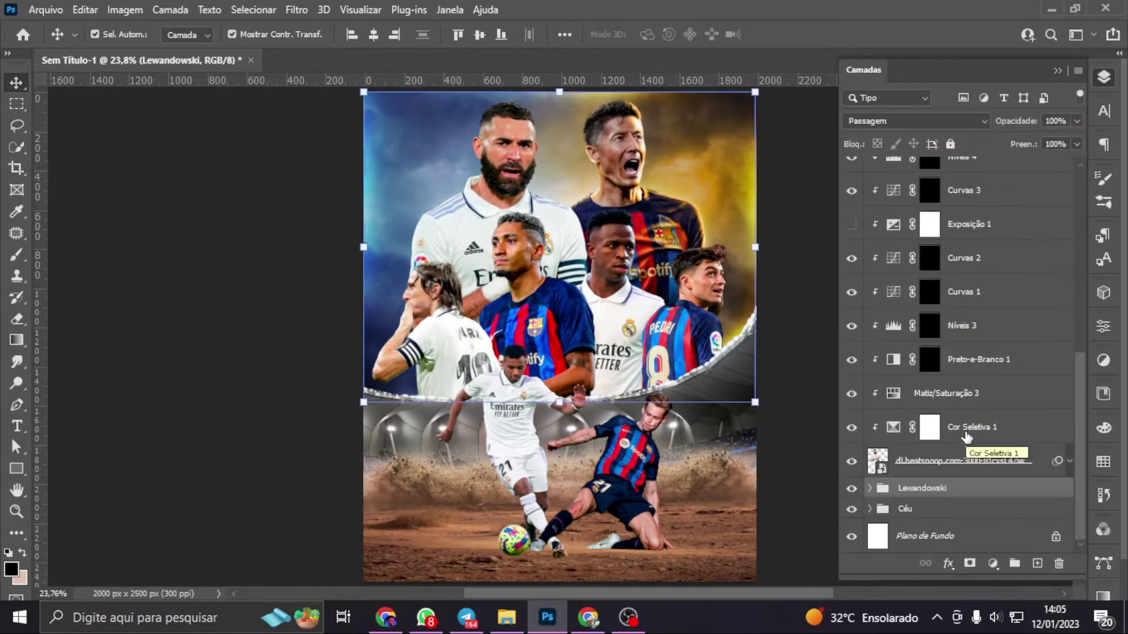
double_click(893, 393)
Invert the Matiz/Saturação 3 mask and paint the Preto-e-Branco 1 and Níveis 3 masks
left_click(970, 564)
key("ctrl+i")
key("b")
scroll(499, 258, "up", 8)
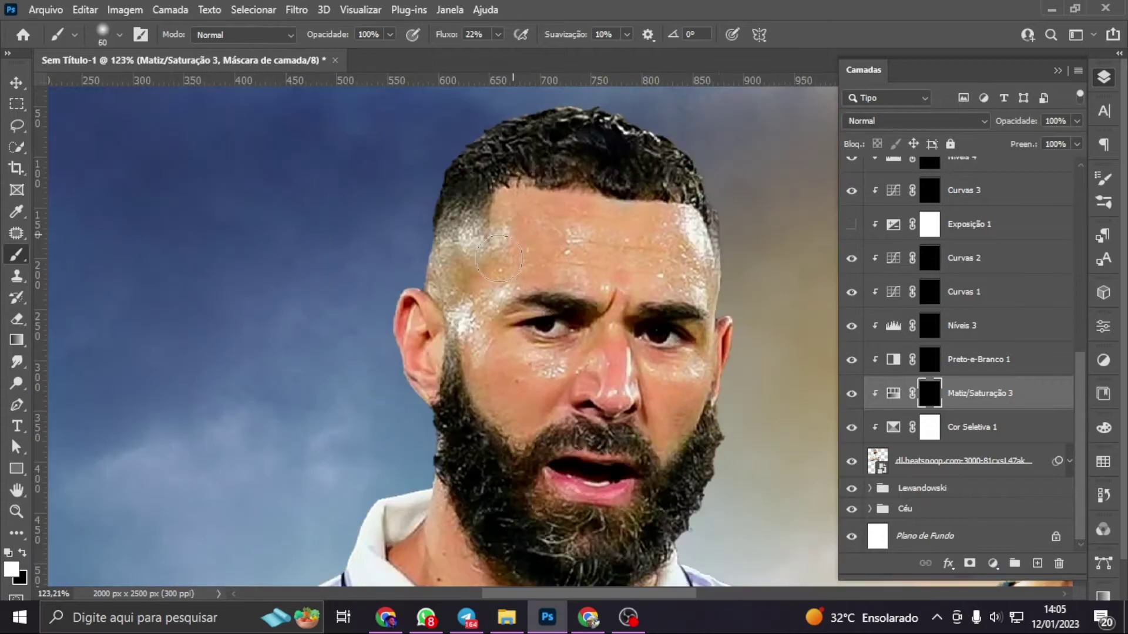
scroll(611, 313, "down", 5)
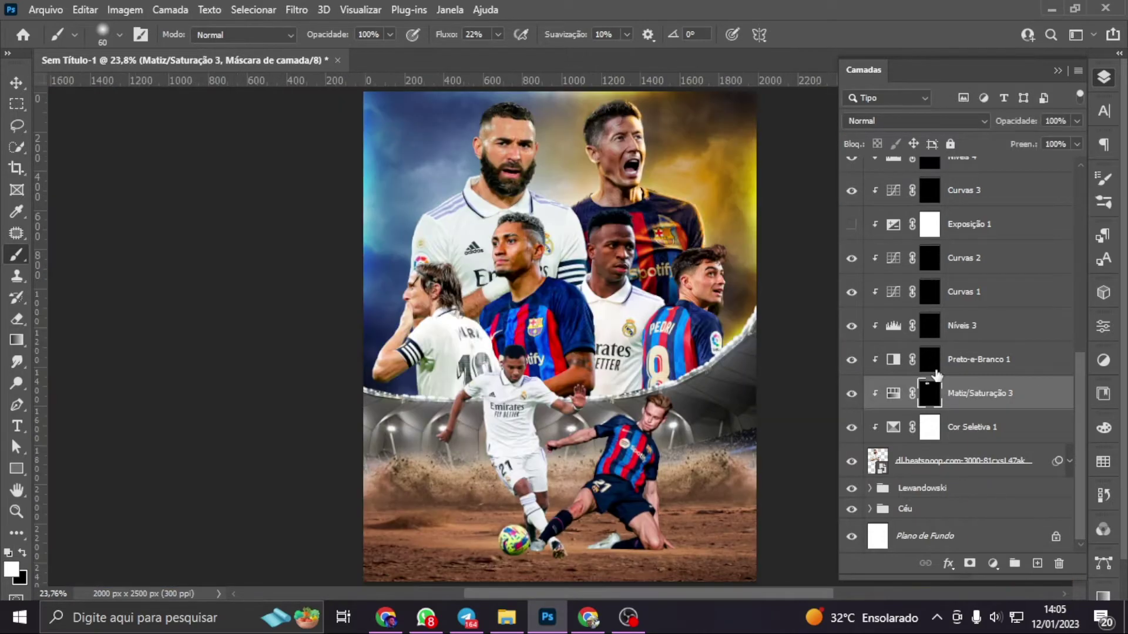
left_click(929, 359)
scroll(431, 215, "up", 6)
key("bracketleft")
key("bracketleft")
key("bracketleft")
key("alt+bracketright")
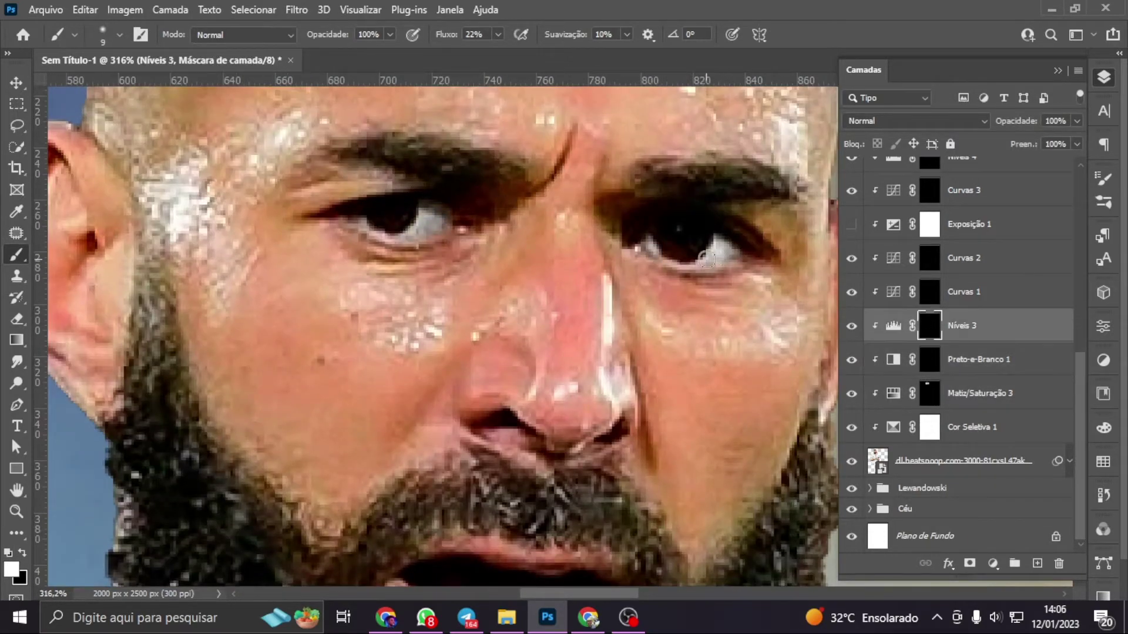
key("ctrl+0")
Duplicate the player layer, apply Smart Sharpen, and add a mask hiding the sharpening
left_click(1022, 462)
key("ctrl+j")
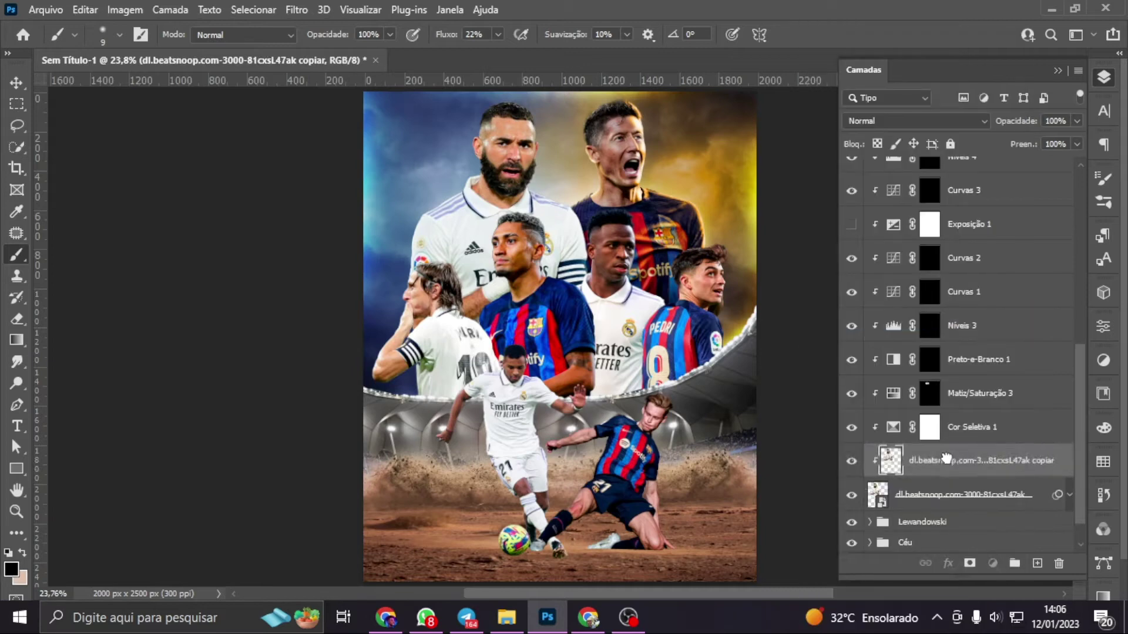
left_click(296, 10)
left_click(575, 284)
left_click(686, 338)
left_click(969, 563, "alt")
Paint the sharpening mask to reveal sharper detail on the face
scroll(602, 256, "up", 8)
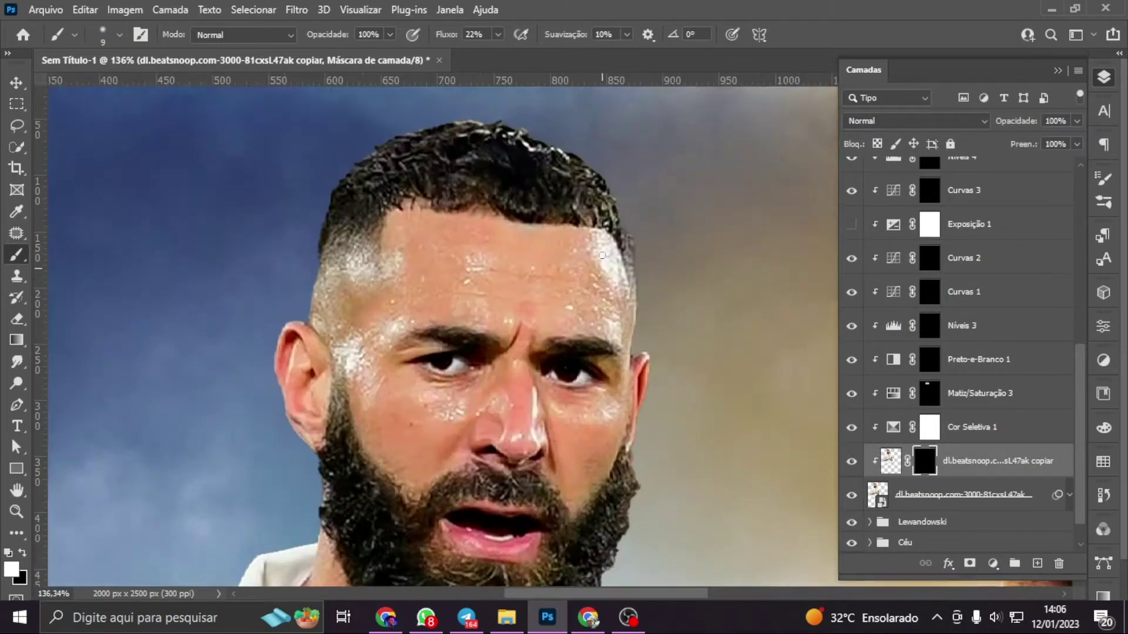
key("bracketright")
key("bracketright")
key("bracketright")
scroll(602, 256, "up", 2)
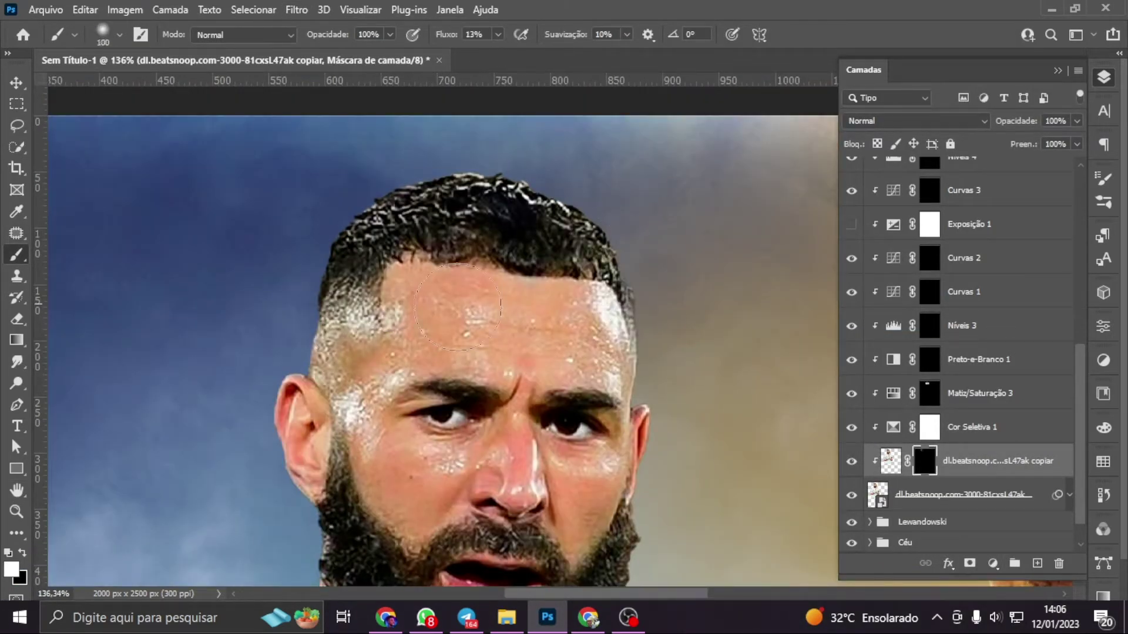
key("bracketleft")
key("bracketleft")
key("bracketleft")
scroll(458, 307, "down", 5)
scroll(458, 307, "down", 3)
scroll(458, 306, "down", 3)
key("ctrl+0")
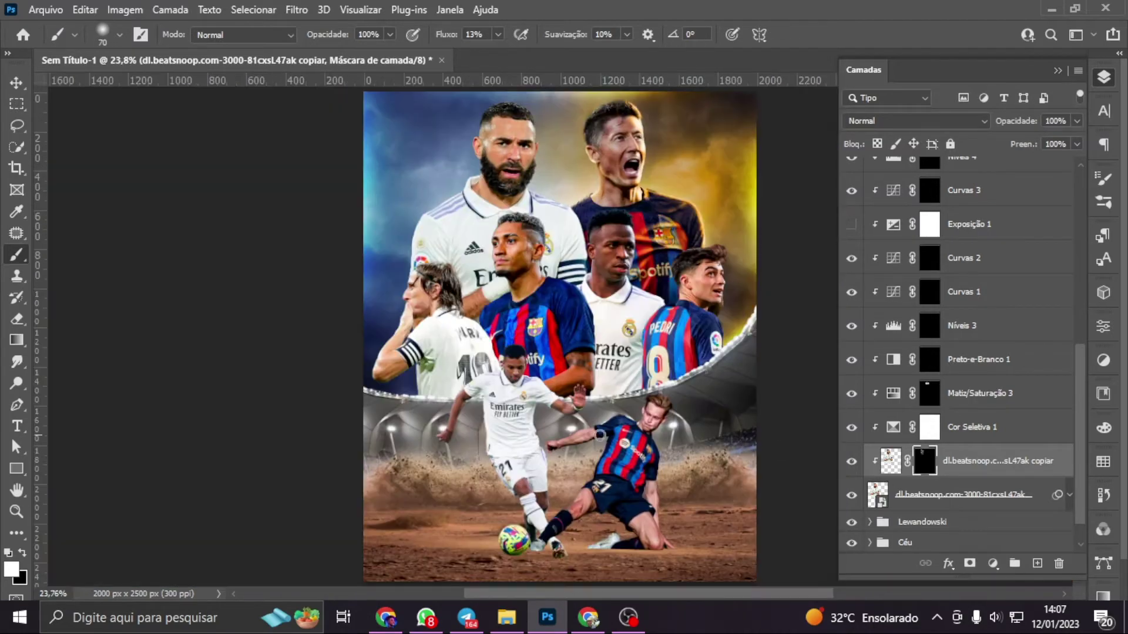
On a new clipped layer, paint sampled skin tones over the shiny face highlights
key("ctrl+shift+alt+n")
scroll(509, 147, "up", 10)
left_click(447, 317, "alt")
left_click(851, 462)
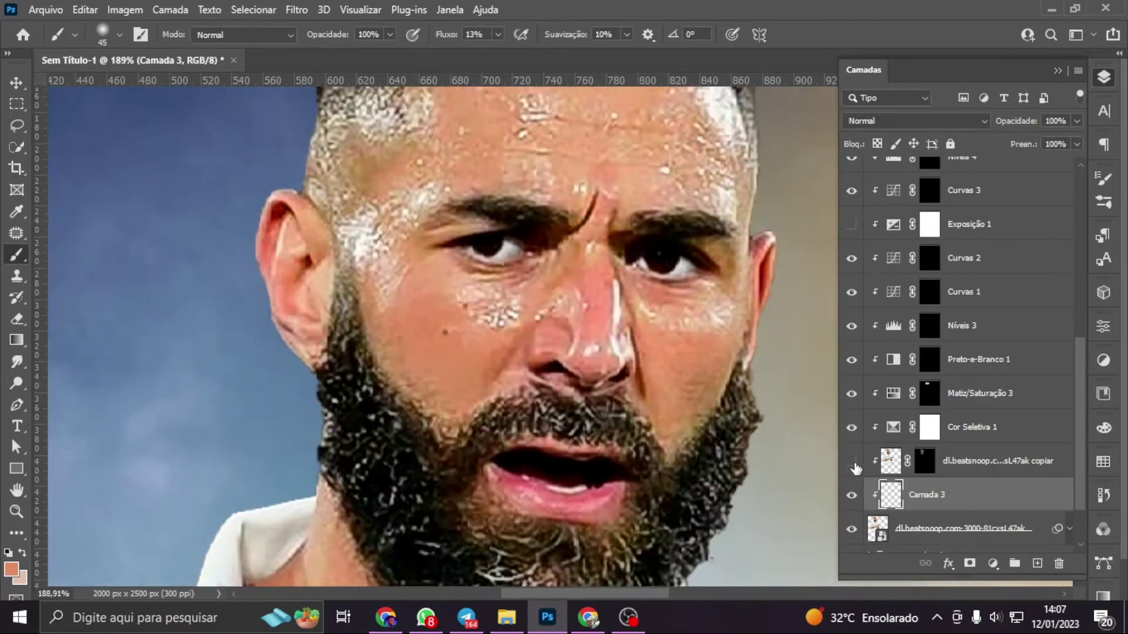
scroll(855, 468, "down", 3)
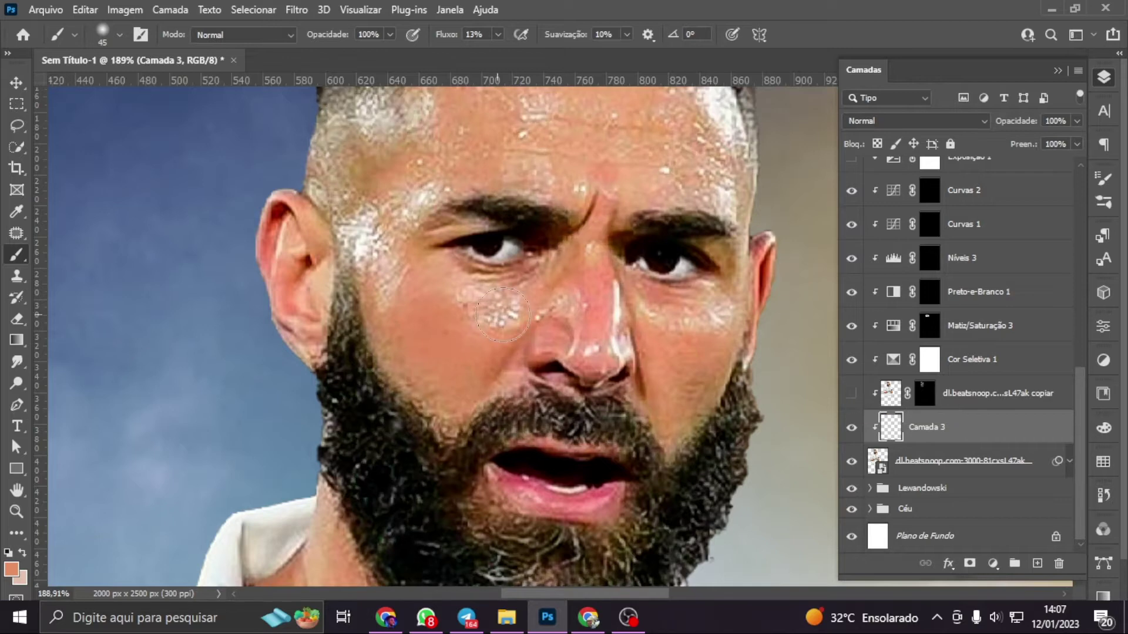
scroll(502, 316, "up", 1)
scroll(411, 293, "up", 1)
left_click(353, 276, "alt")
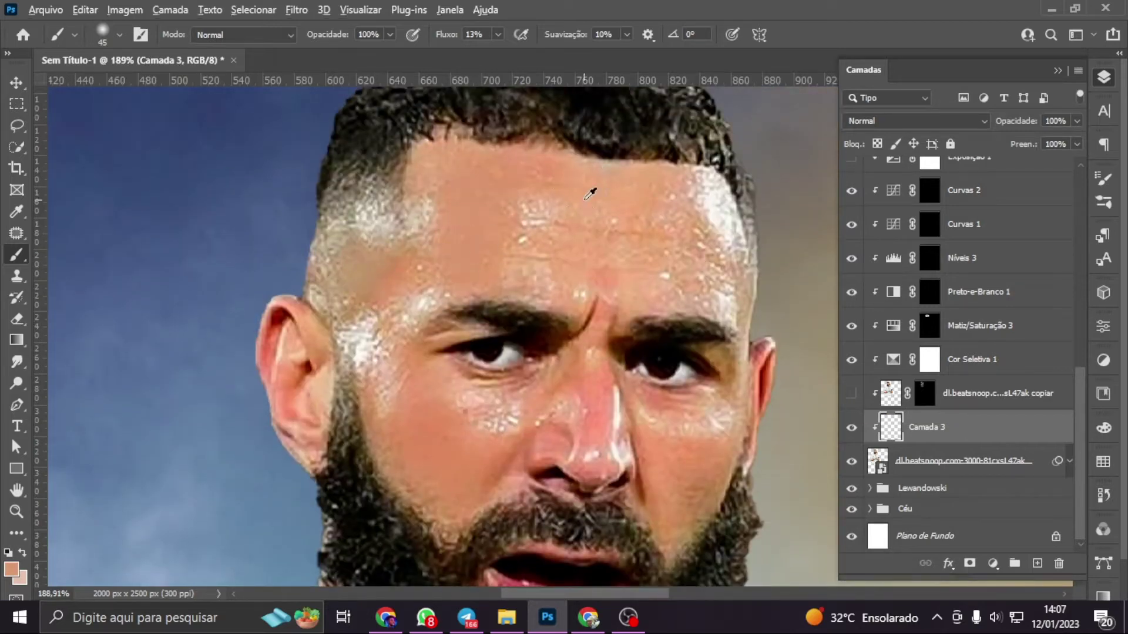
scroll(686, 435, "down", 1)
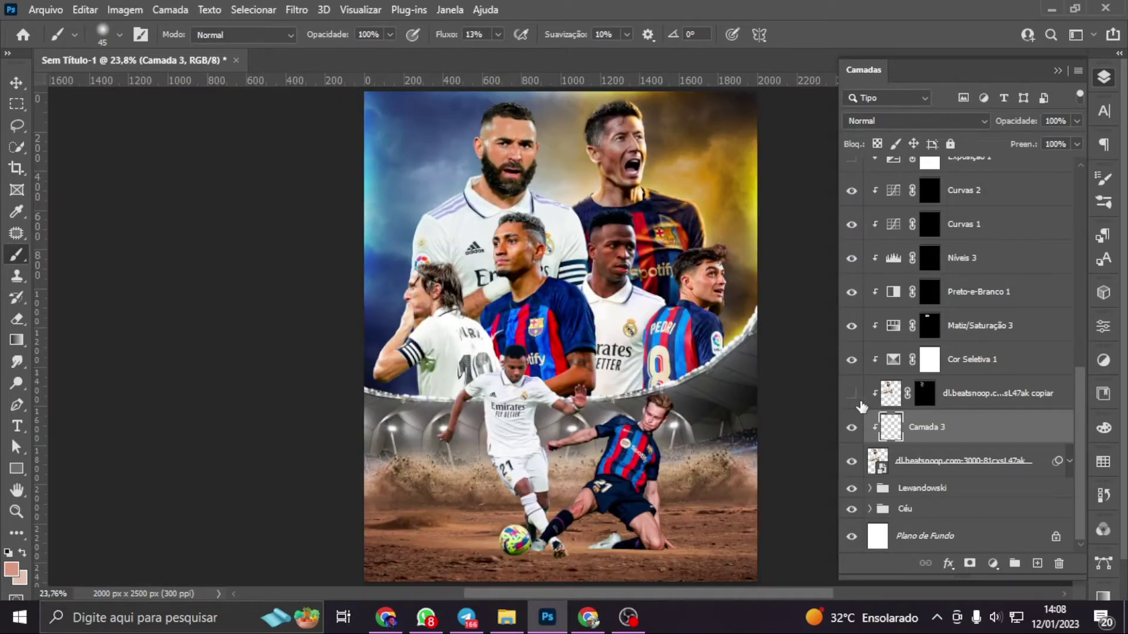
Paint the Curvas 1 mask over the face with an enlarged brush
left_click(16, 254)
scroll(452, 254, "up", 3)
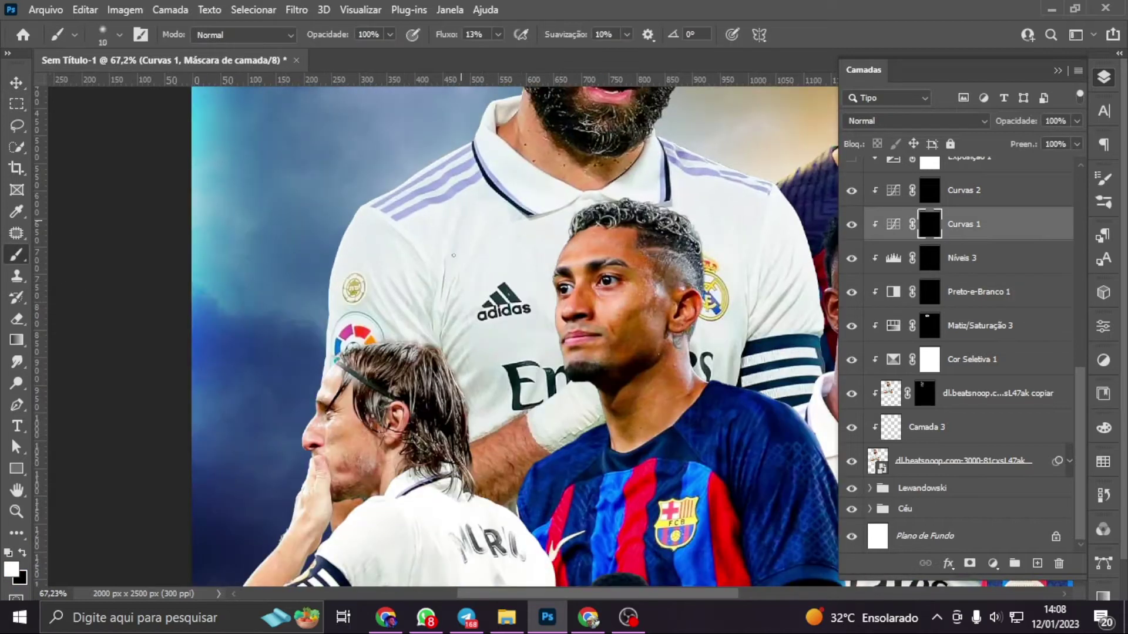
scroll(464, 390, "up", 1)
scroll(511, 329, "up", 1)
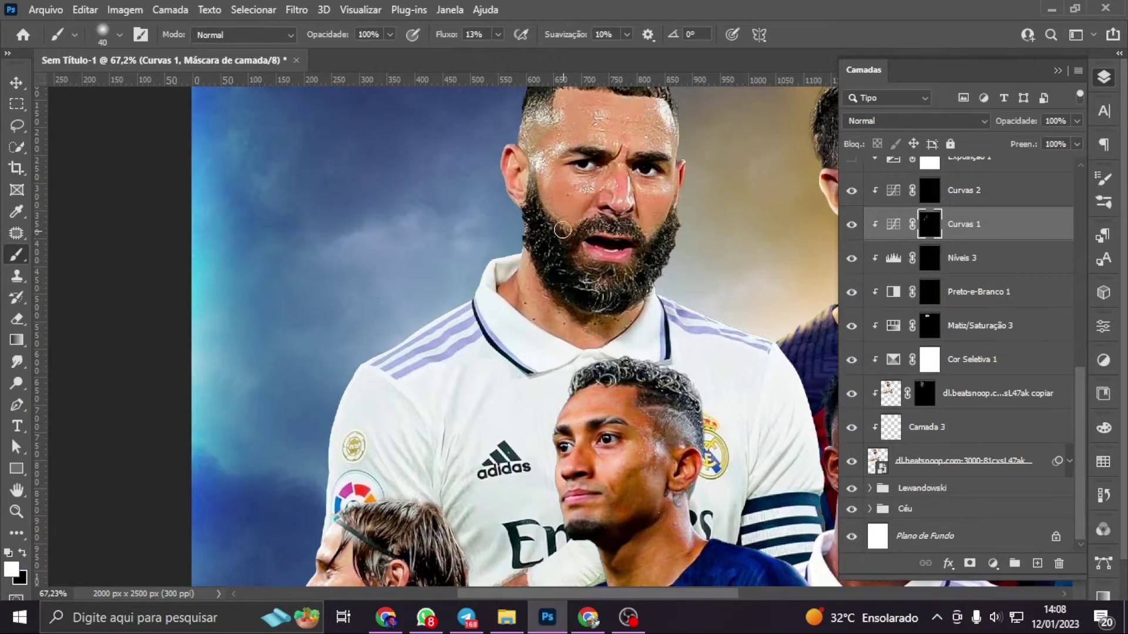
scroll(558, 264, "up", 1)
key("bracketright")
key("bracketright")
key("bracketright")
key("alt+bracketright")
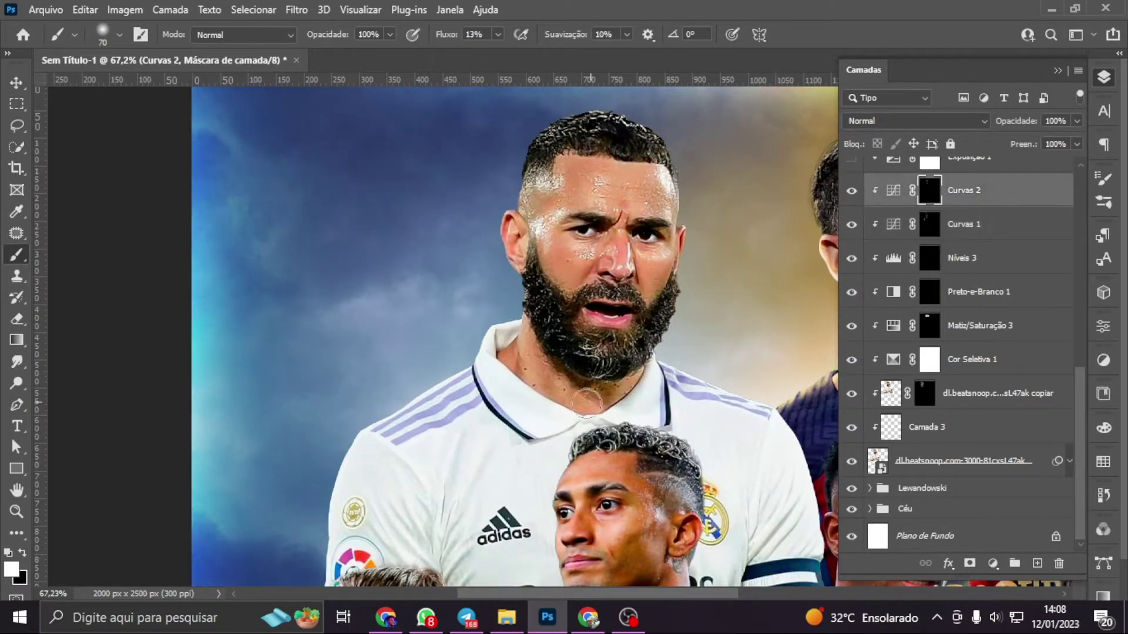
key("ctrl+0")
Paint white into the Curvas 2 mask over the bearded player
key("v")
left_click(1104, 77)
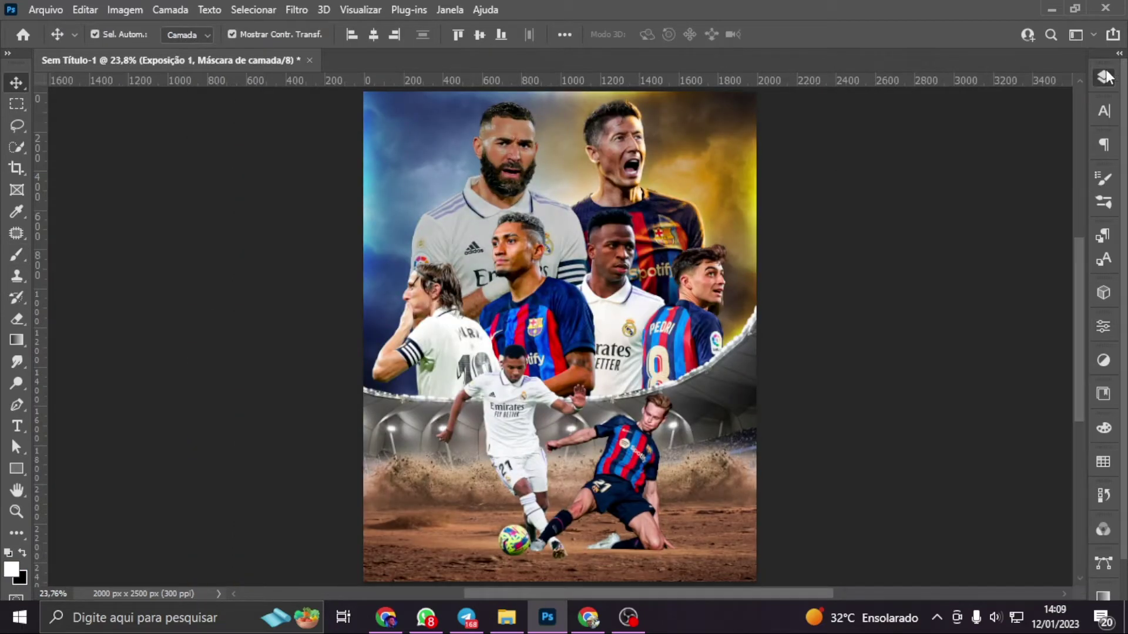
key("x")
left_click_drag(529, 163, 646, 470)
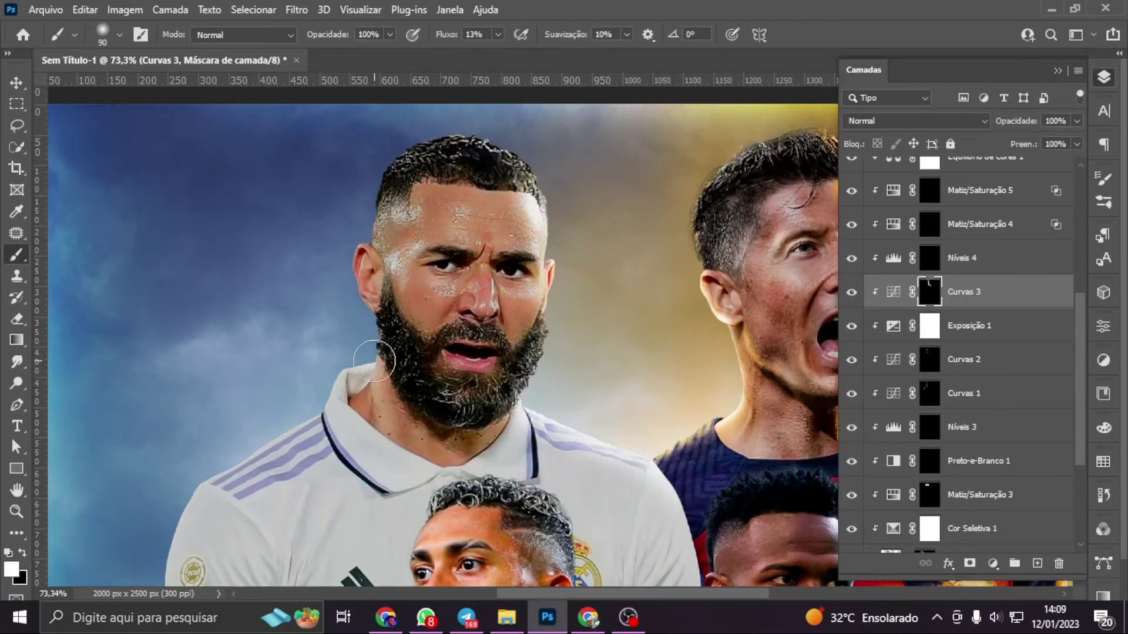
scroll(331, 367, "down", 3)
scroll(331, 367, "up", 3)
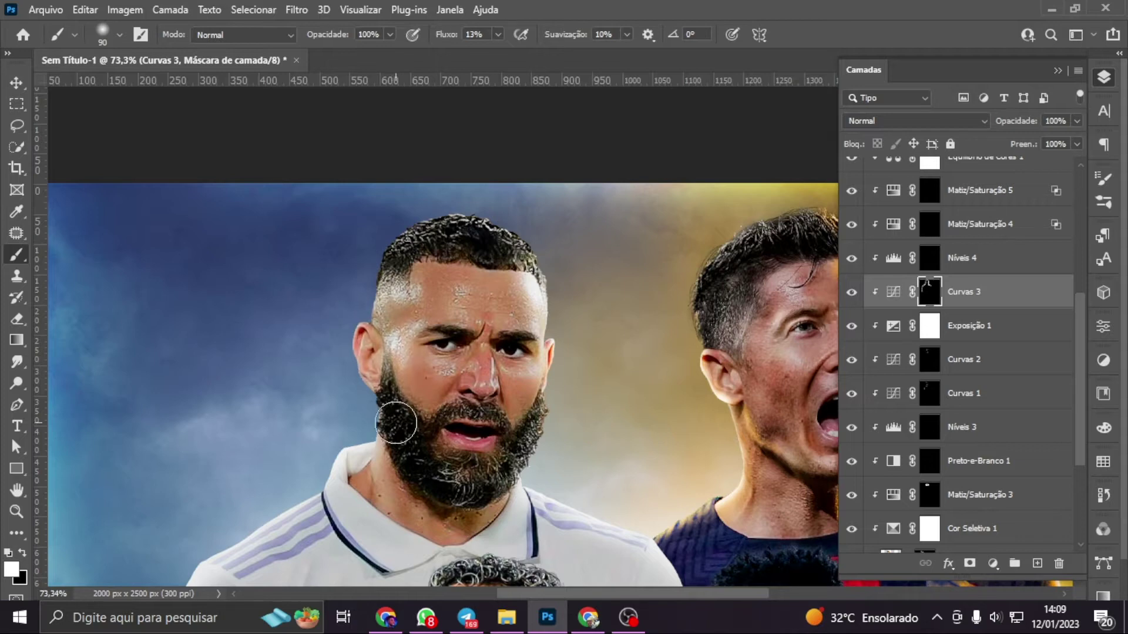
key("ctrl+0")
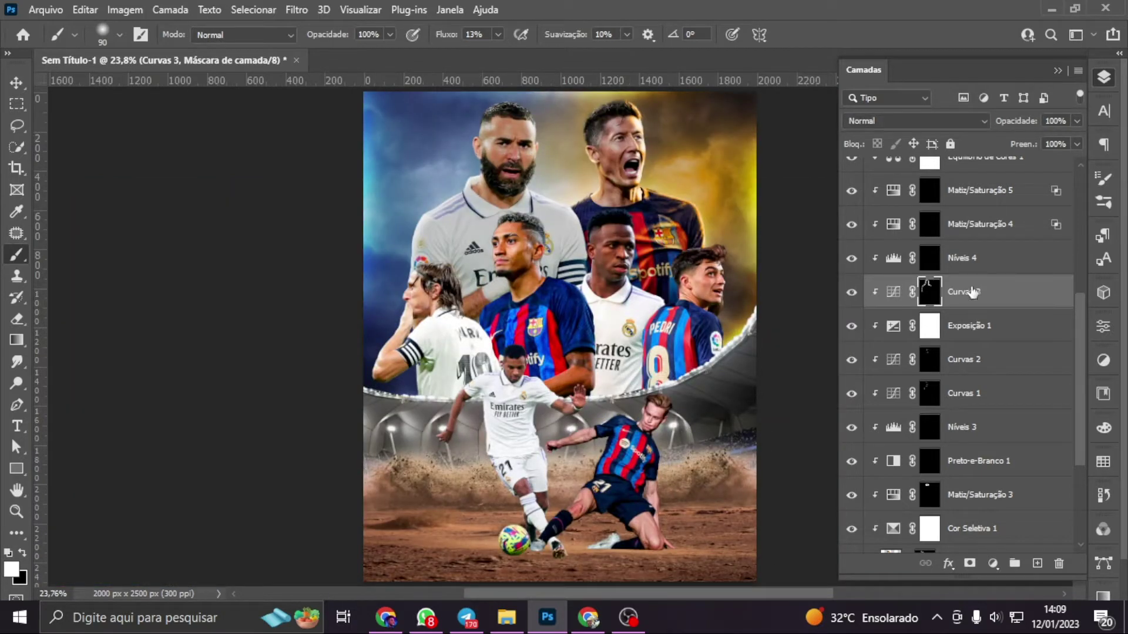
Refine the Níveis 4 mask with a smaller white brush
left_click(963, 257)
scroll(499, 264, "up", 5)
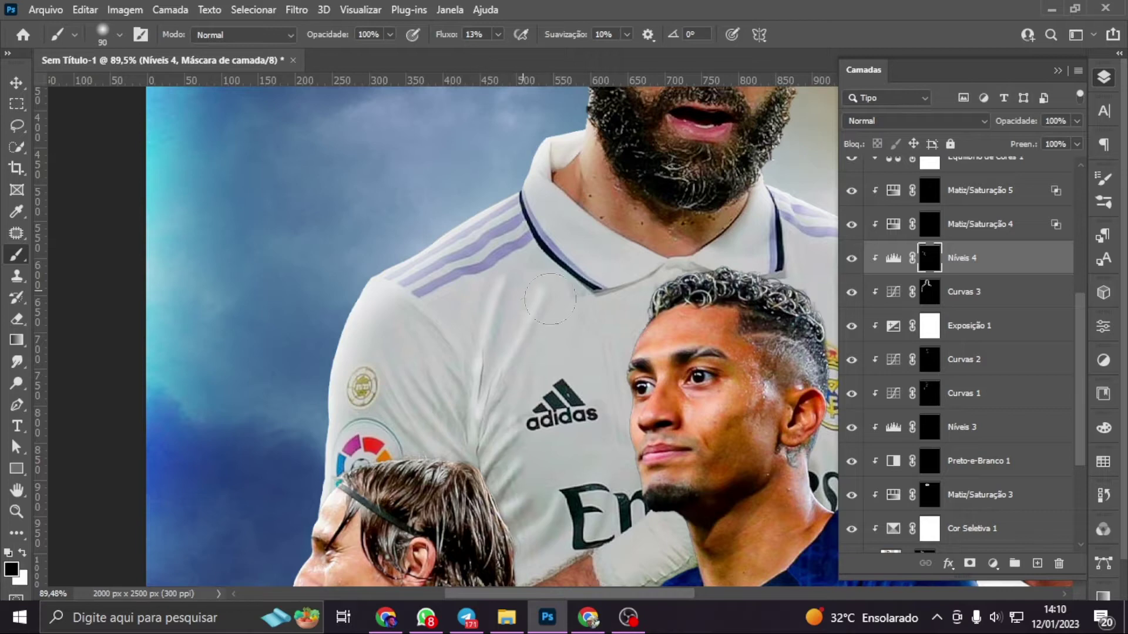
scroll(550, 298, "up", 2)
scroll(575, 363, "up", 3)
key("bracketleft")
key("bracketleft")
key("bracketleft")
key("x")
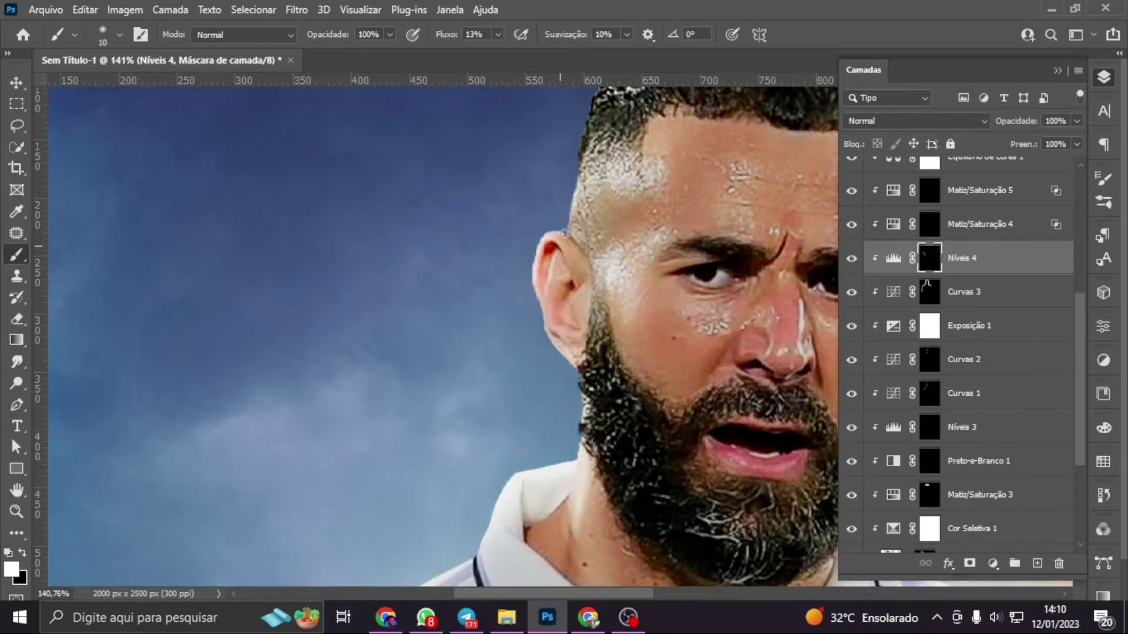
scroll(564, 233, "up", 2)
scroll(520, 452, "right", 5)
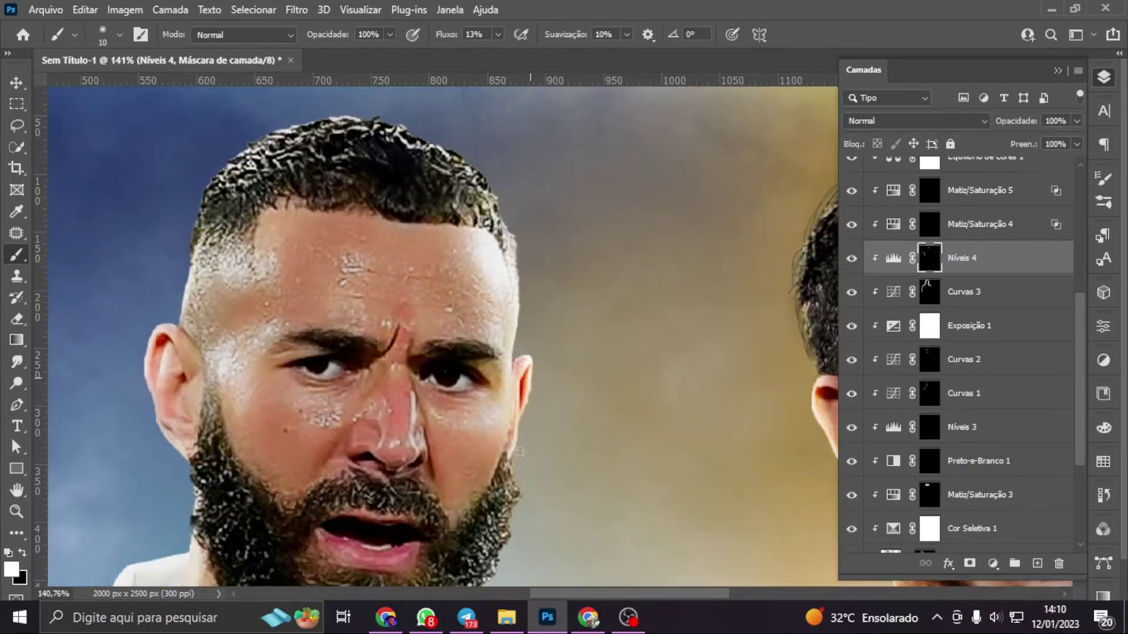
scroll(520, 452, "down", 2)
scroll(588, 441, "down", 3)
key("ctrl+0")
scroll(930, 295, "up", 2)
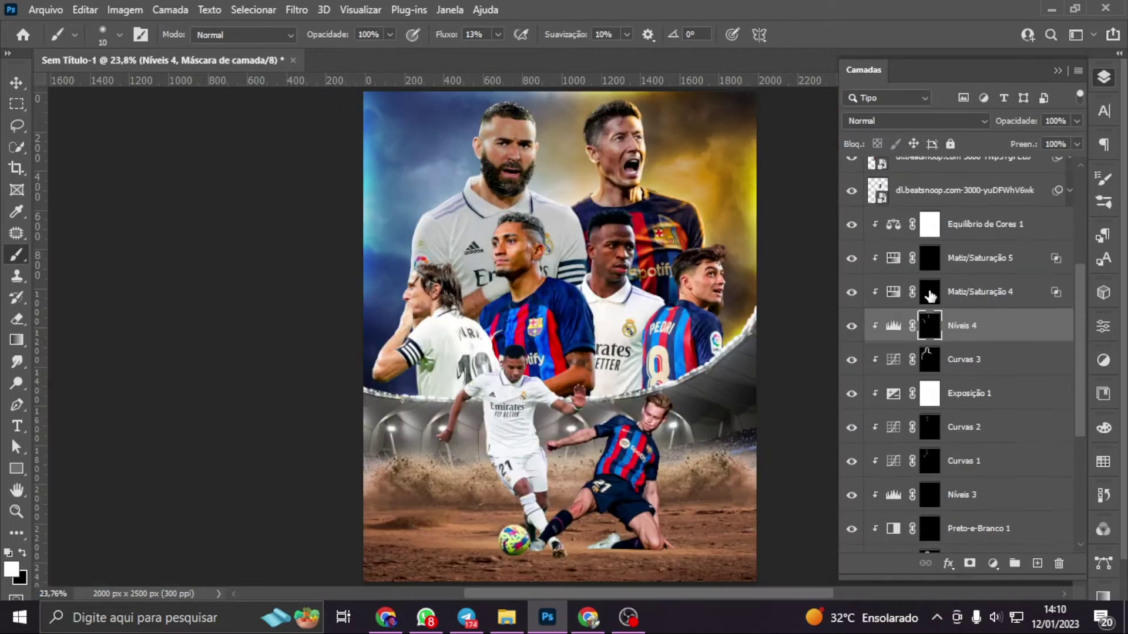
Paint the Matiz/Saturação 4 and Matiz/Saturação 5 masks over the face
left_click(930, 295)
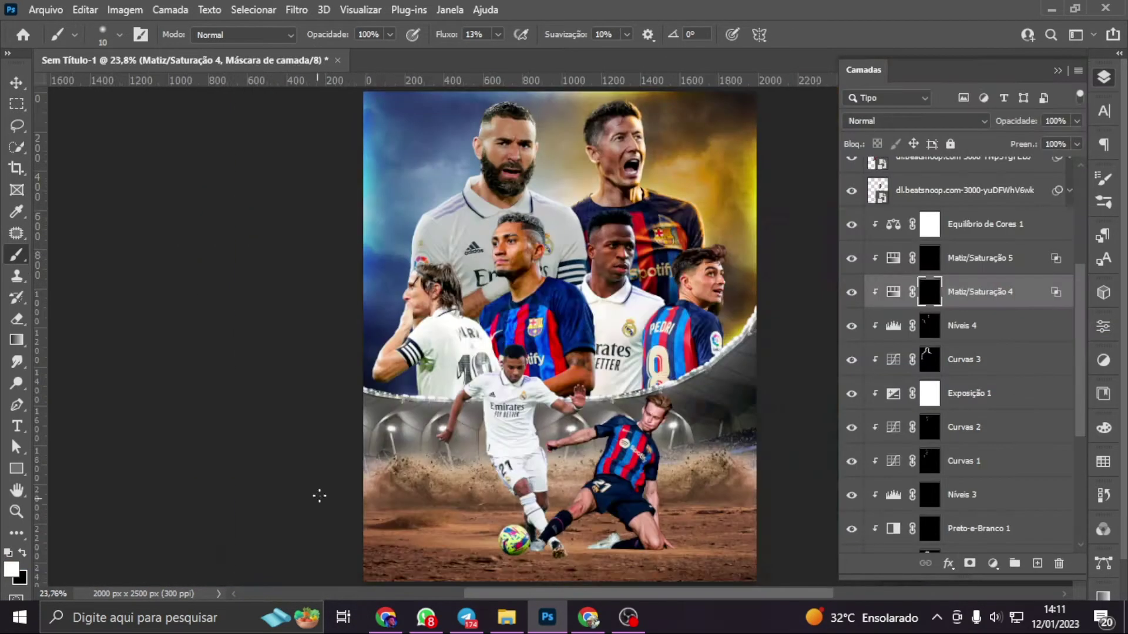
scroll(482, 193, "up", 5)
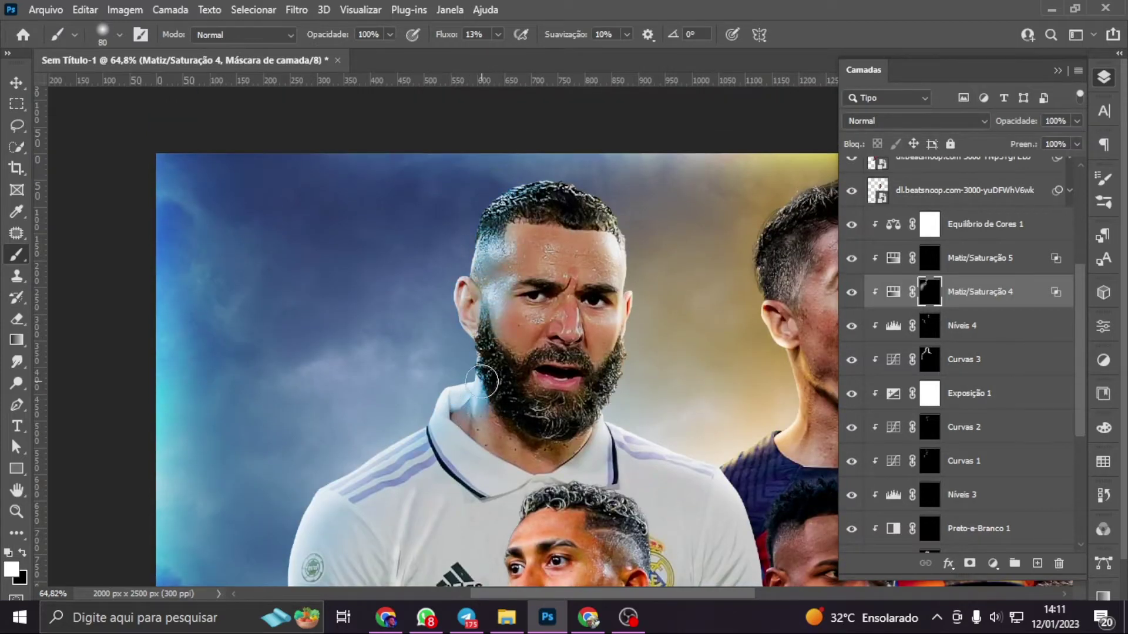
key("ctrl+0")
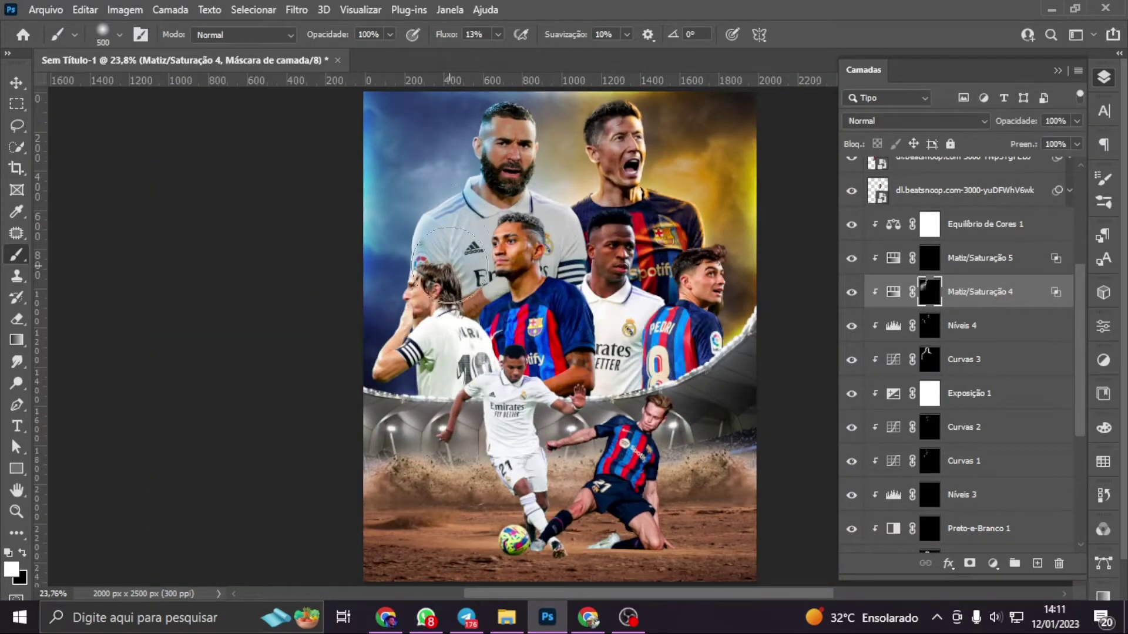
key("alt+bracketright")
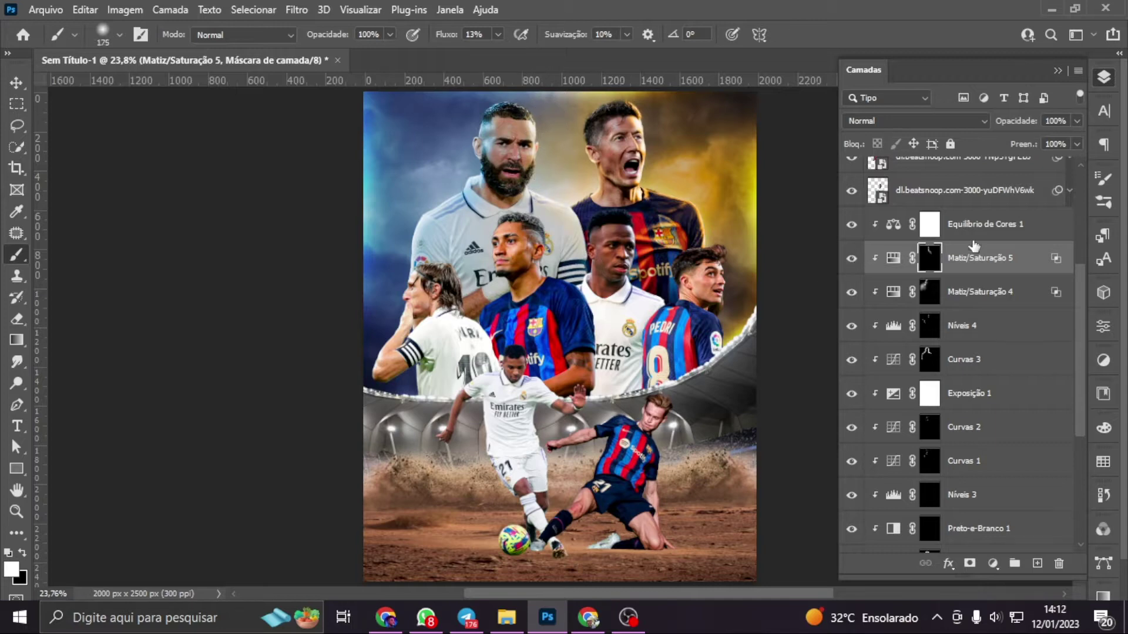
Set the Exposição 1 exposure to -0,3
double_click(893, 393)
left_click_drag(963, 229, 955, 230)
left_click(1054, 214)
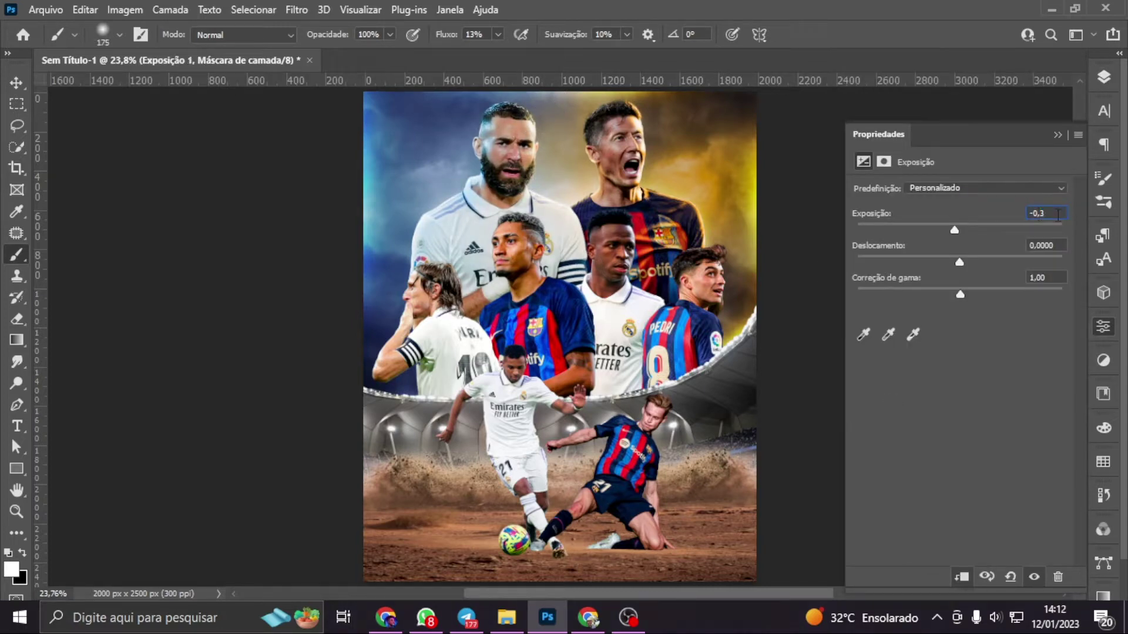
left_click(1104, 77)
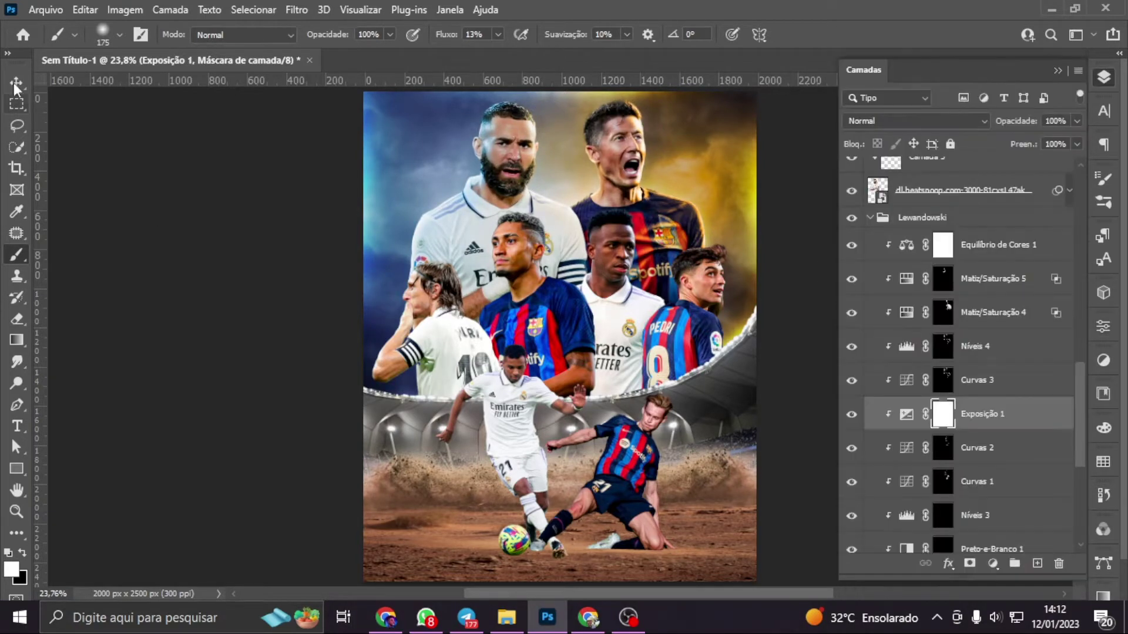
Touch up the Matiz/Saturação 4 mask over the face and jersey with a smaller brush
key("alt+bracketright")
key("alt+bracketright")
key("alt+bracketright")
scroll(493, 186, "up", 5)
key("bracketleft")
key("bracketleft")
key("bracketleft")
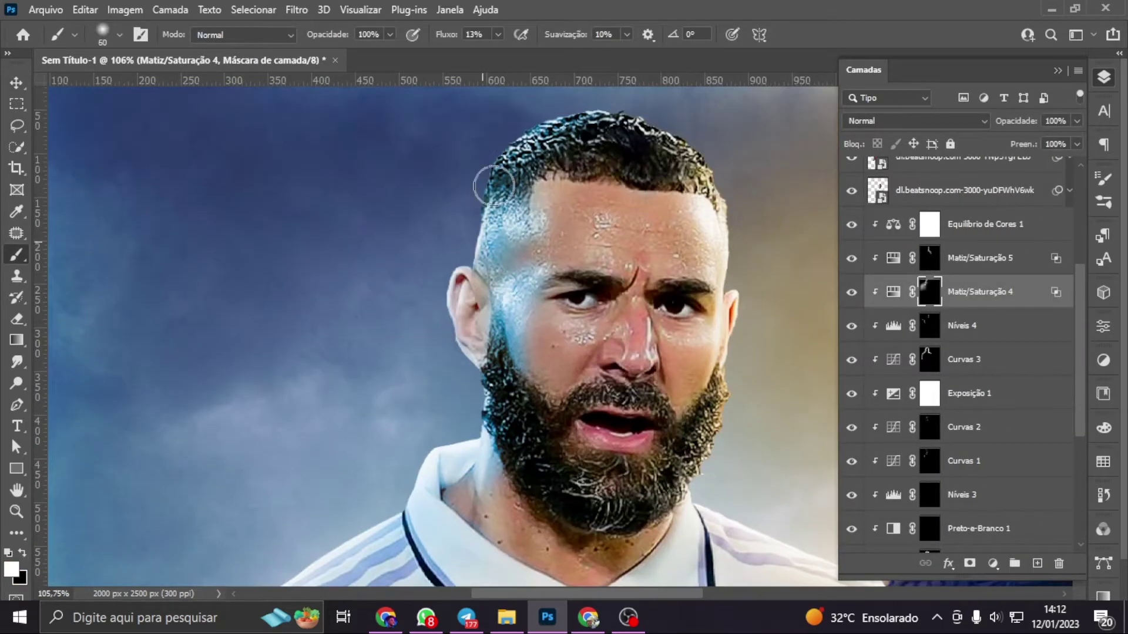
scroll(494, 186, "down", 5)
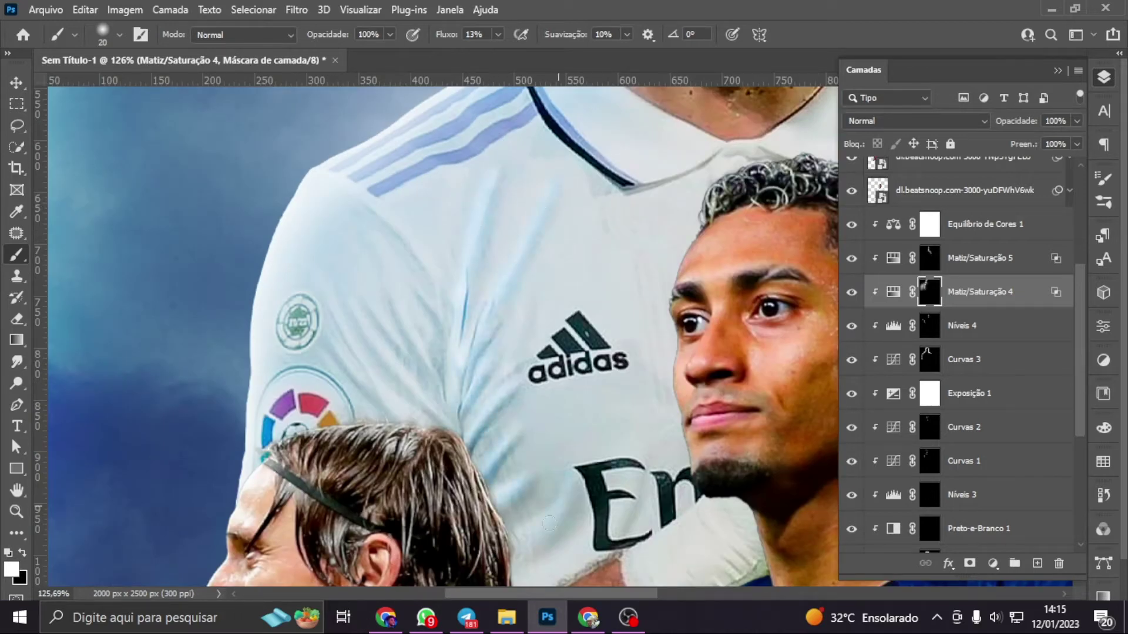
key("ctrl+0")
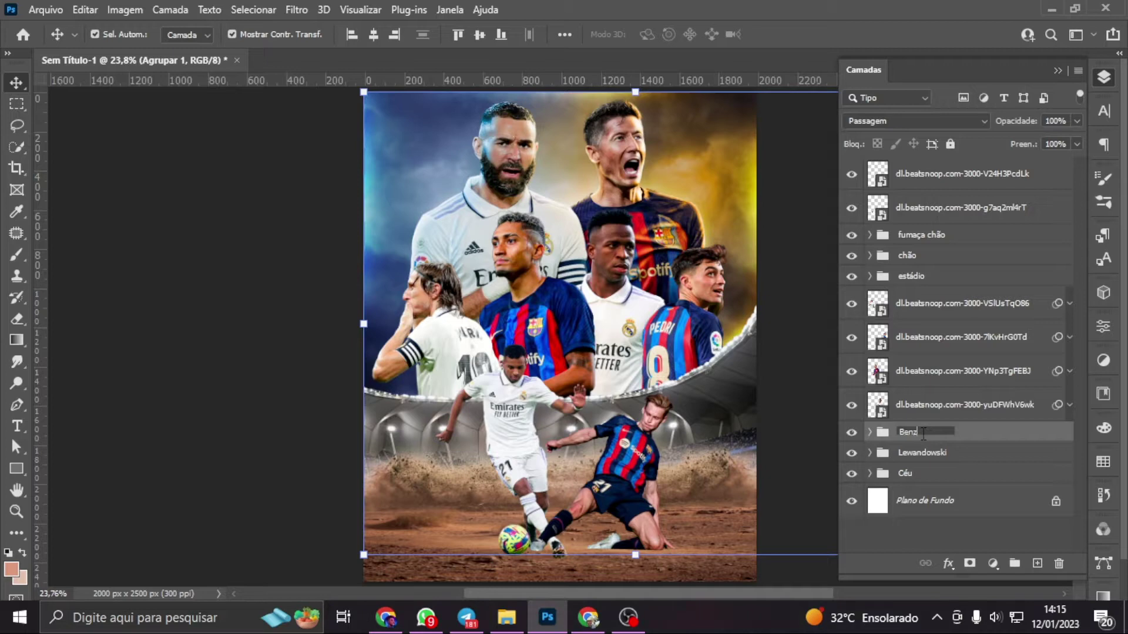
Finish naming the group 'ema', select Níveis 3 and hide Exposição 1
type("ema")
key("Return")
left_click(963, 405)
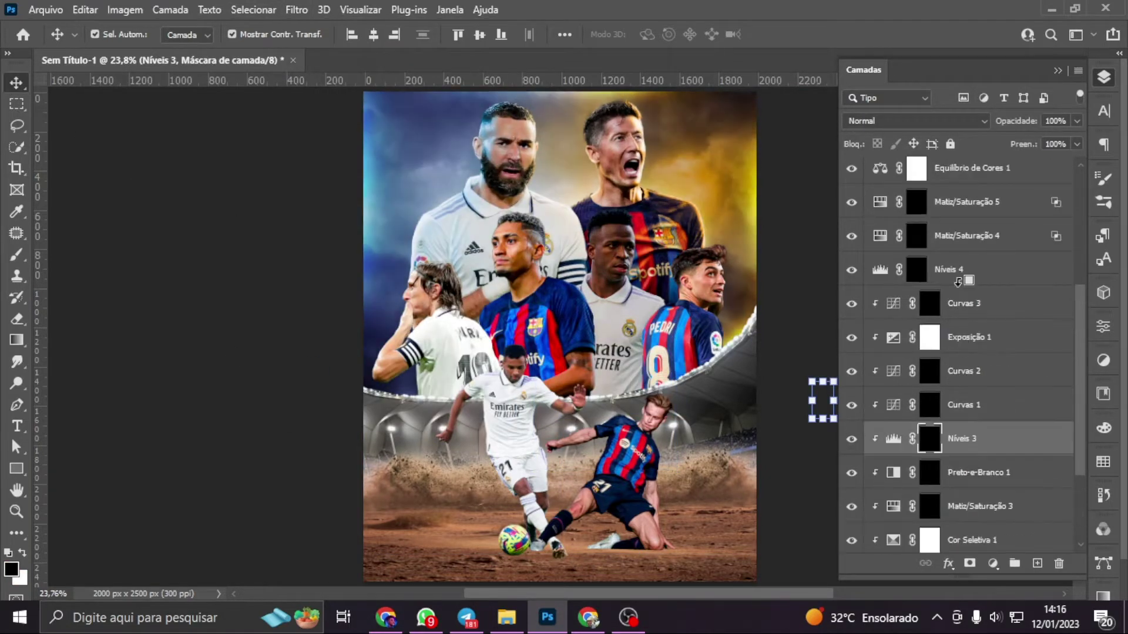
left_click(851, 337)
Paint the Matiz/Saturação 4 mask on the central player
left_click(929, 234)
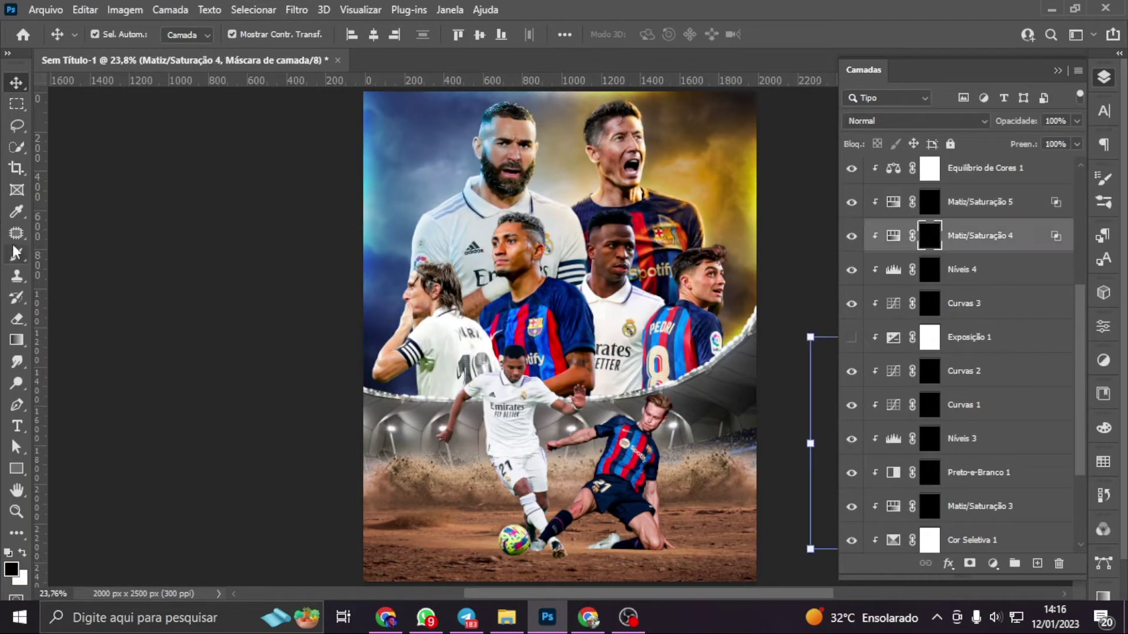
key("b")
scroll(630, 229, "up", 5)
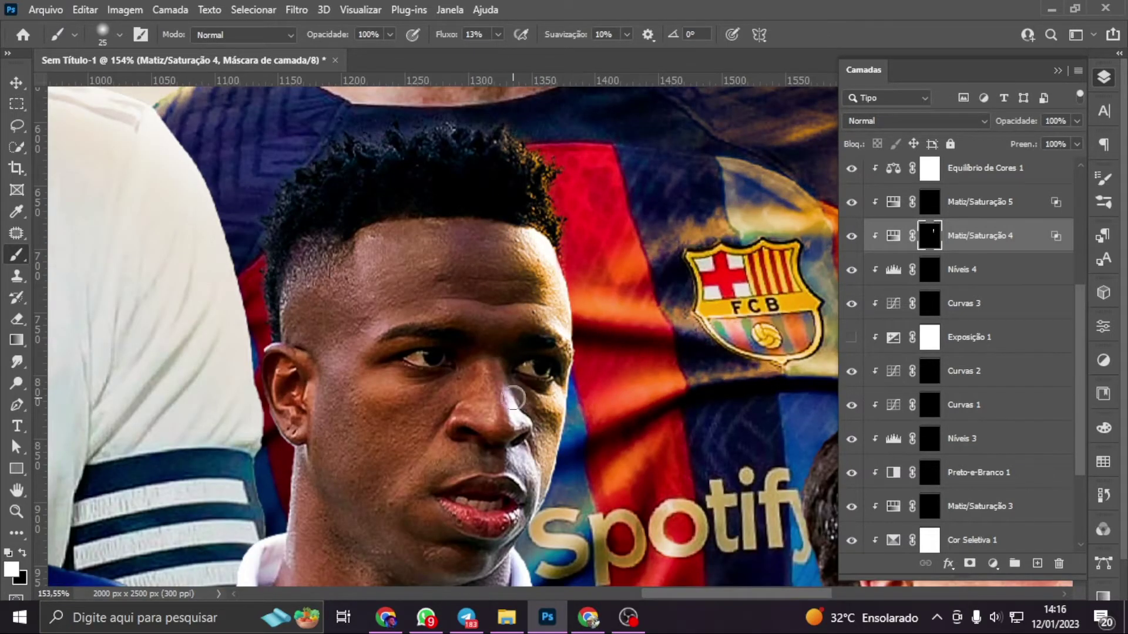
scroll(521, 455, "down", 3)
scroll(522, 455, "down", 3)
scroll(521, 455, "down", 2)
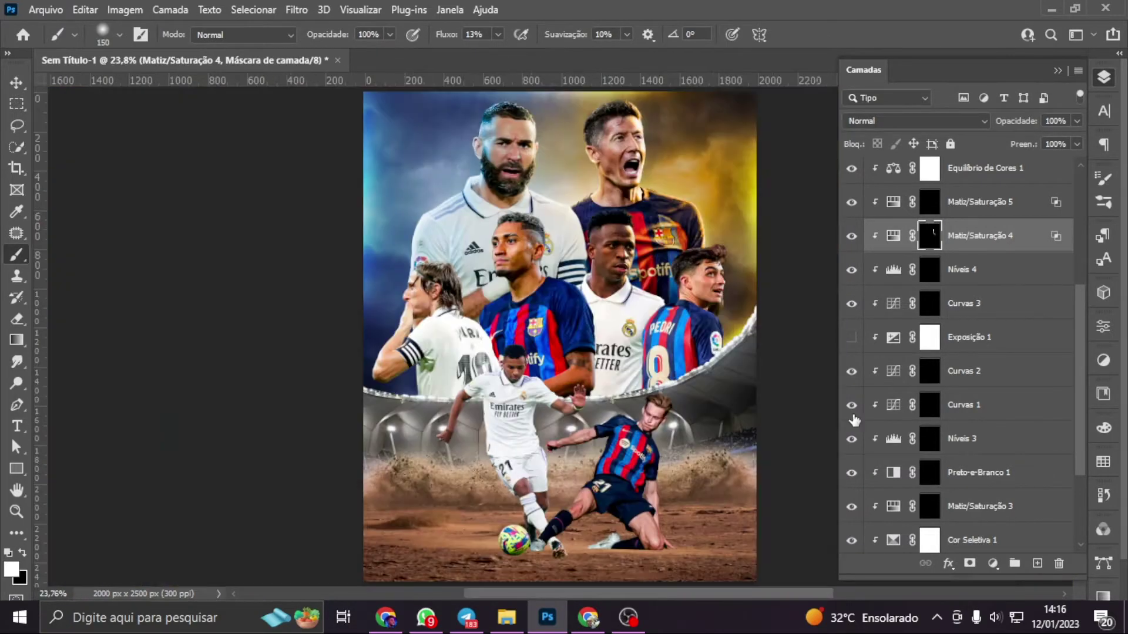
Paint the Matiz/Saturação 3 hue correction onto the young player's face
double_click(932, 496)
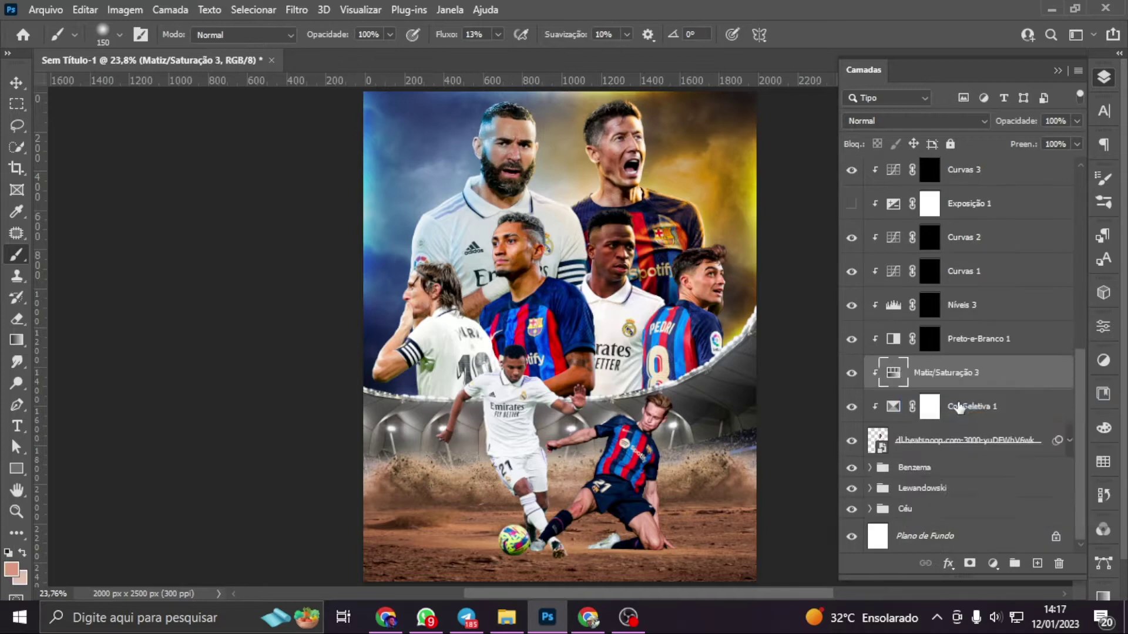
left_click(1103, 77)
left_click(930, 372)
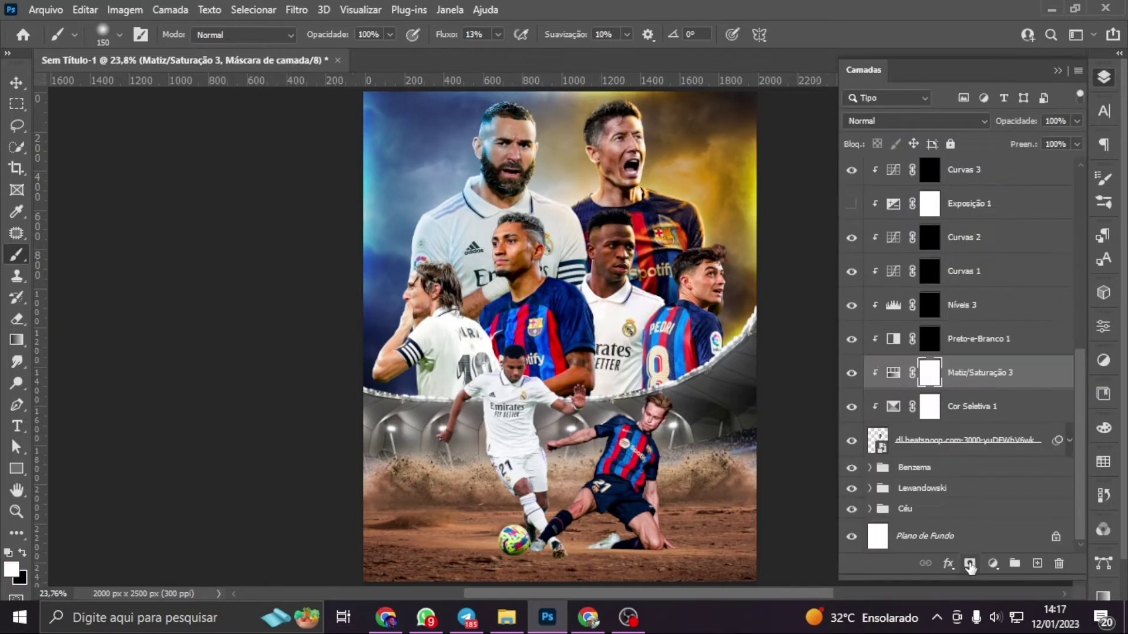
scroll(623, 253, "up", 5)
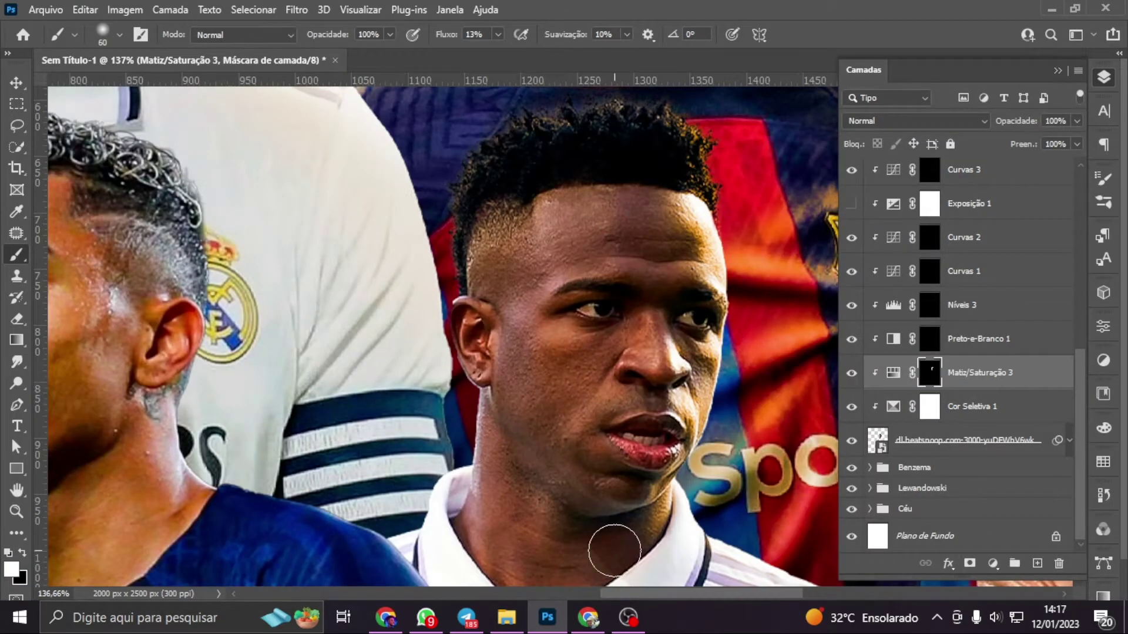
scroll(614, 551, "down", 5)
Paint the Preto-e-Branco 1 and Níveis 3 masks onto the face with a smaller brush
left_click(969, 440)
left_click(930, 339)
scroll(686, 299, "up", 7)
key("bracketleft")
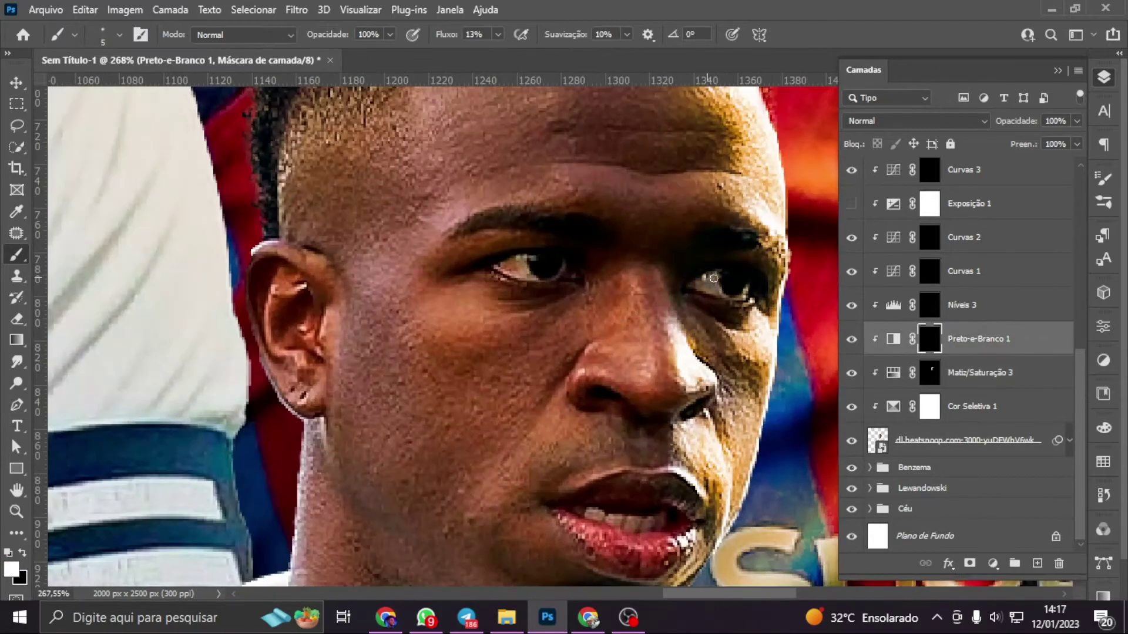
key("alt+bracketright")
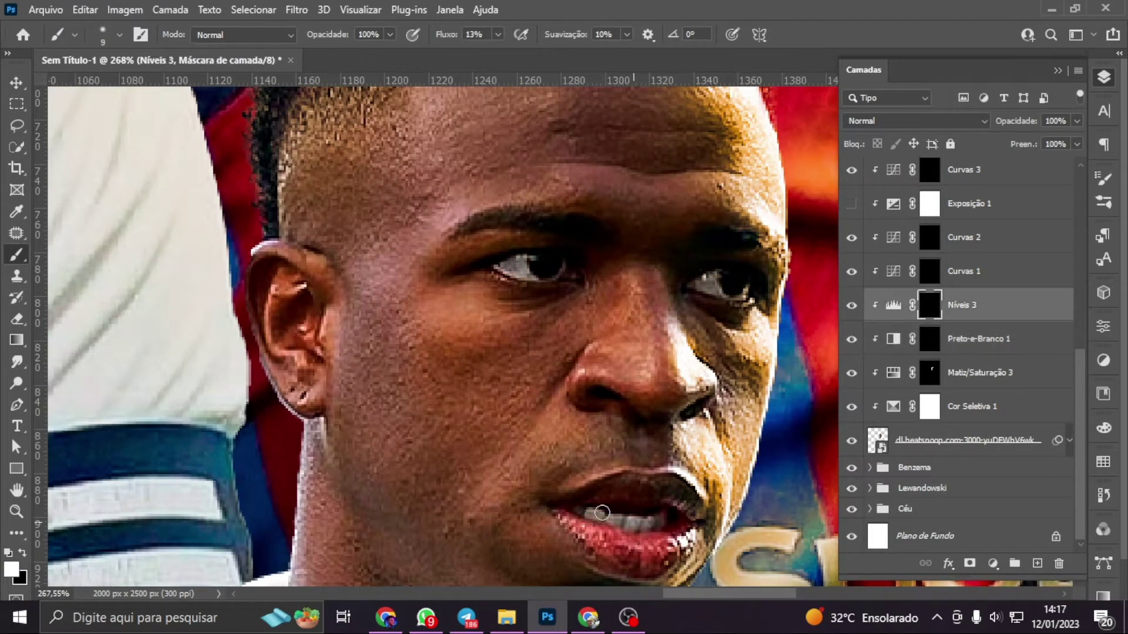
scroll(780, 363, "down", 6)
Paint the Curvas 1 mask over the face and neck with a larger brush
key("alt+bracketright")
scroll(593, 314, "up", 5)
key("bracketright")
key("bracketright")
key("bracketright")
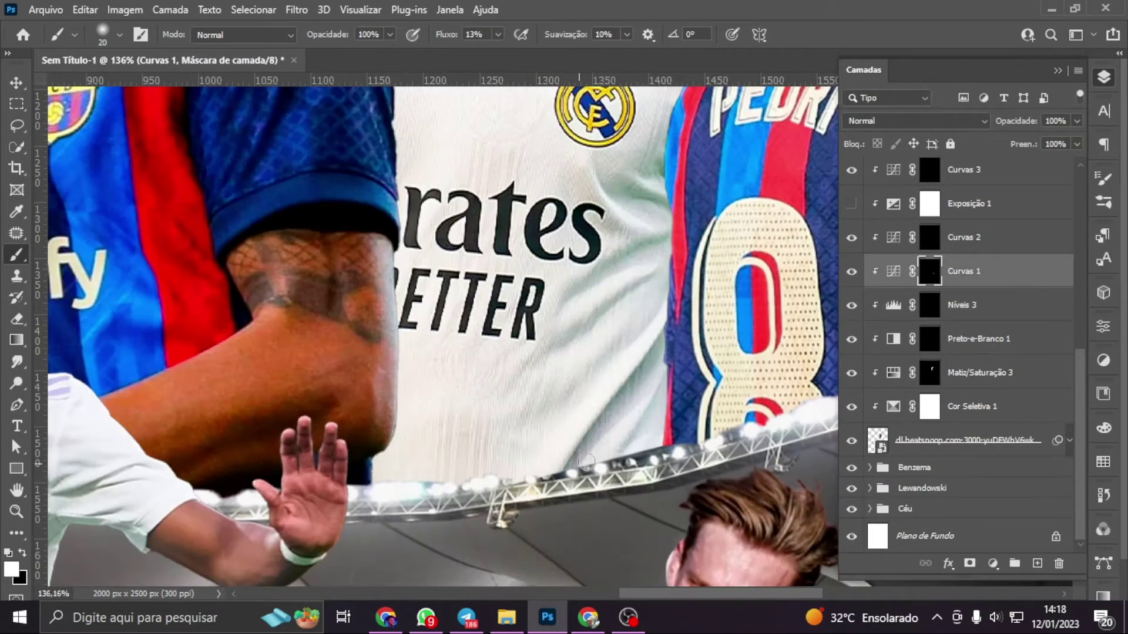
scroll(593, 313, "up", 5)
scroll(446, 207, "up", 4)
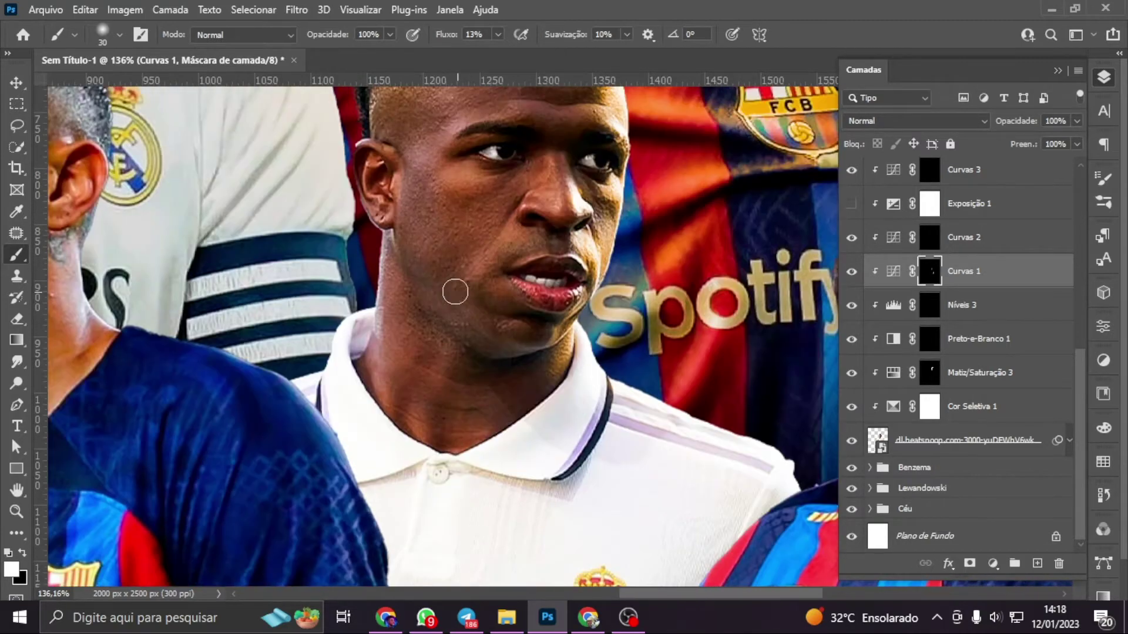
key("bracketright")
scroll(540, 276, "up", 1)
scroll(528, 223, "up", 2)
Paint the Curvas 2 mask, then turn Exposição 1 back on
key("alt+bracketright")
scroll(517, 170, "down", 5)
scroll(496, 254, "up", 5)
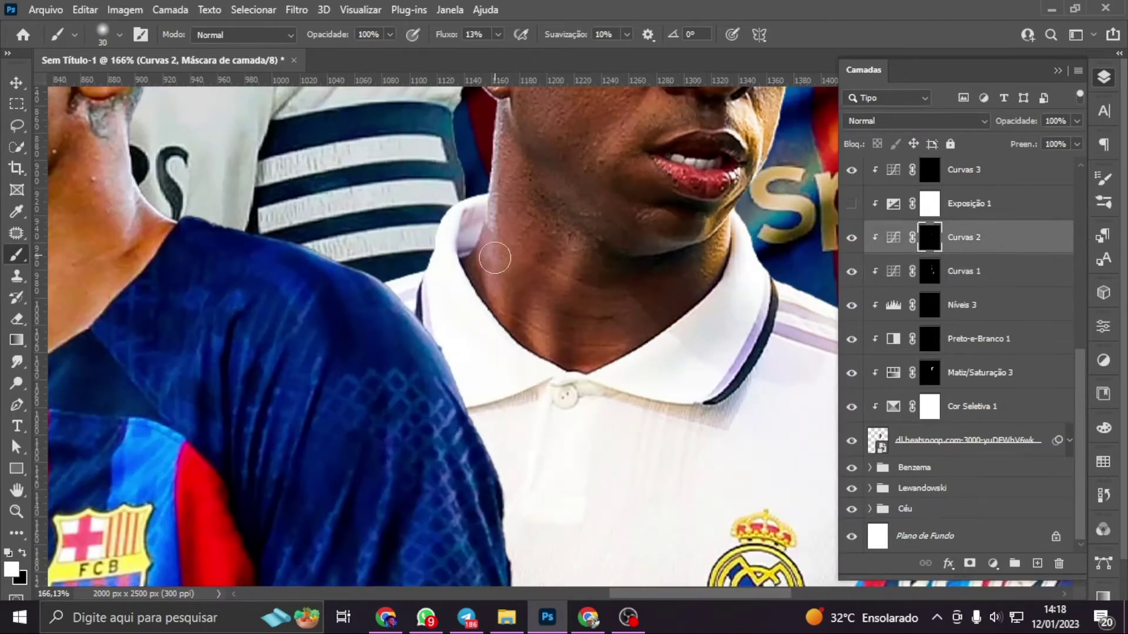
scroll(555, 208, "up", 3)
key("bracketright")
key("bracketright")
scroll(555, 207, "down", 2)
key("bracketleft")
key("bracketleft")
key("bracketleft")
scroll(542, 327, "down", 2)
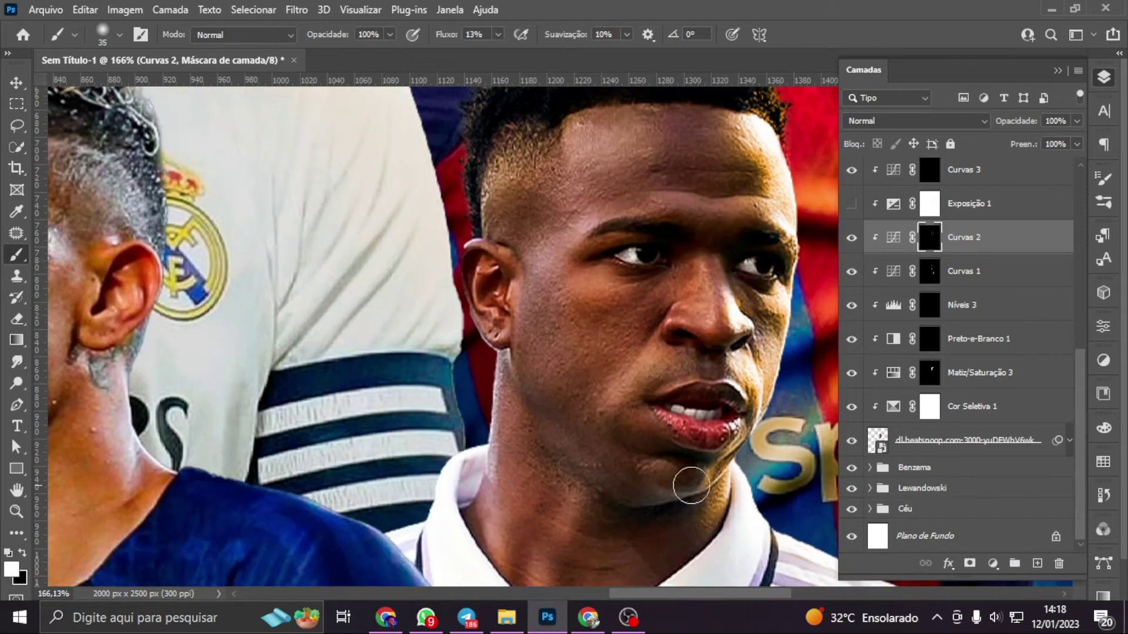
scroll(692, 478, "down", 3)
left_click(851, 203)
left_click(1104, 76)
Review the player photo's Camera Raw filter settings, then close Camera Raw
left_click(1069, 440)
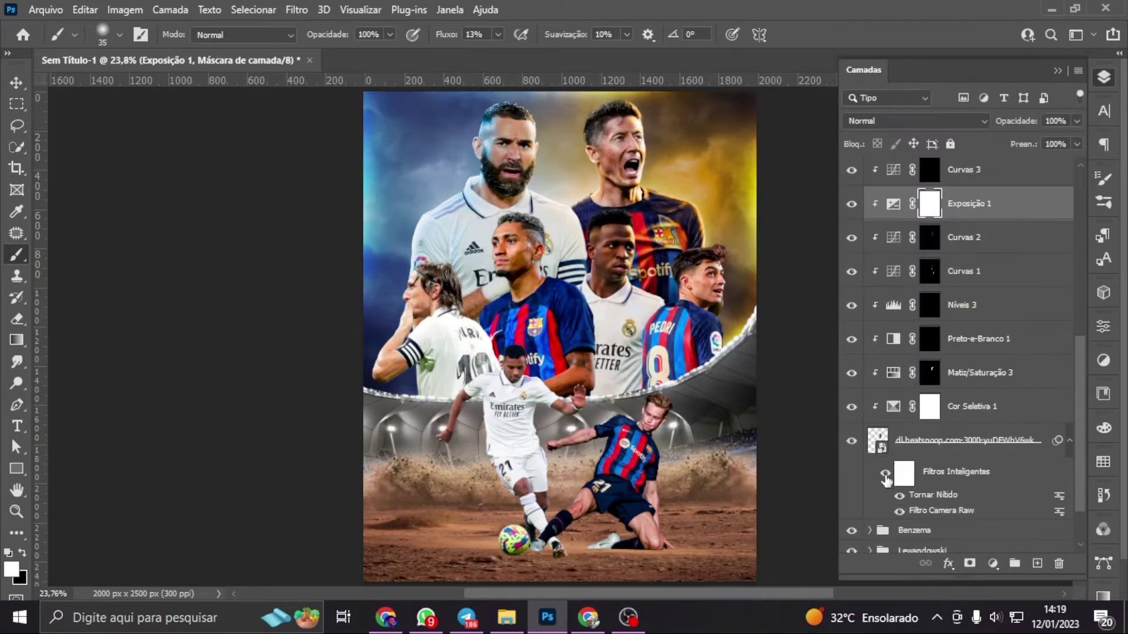
double_click(932, 494)
left_click(586, 264)
left_click(908, 227)
left_click(1006, 607)
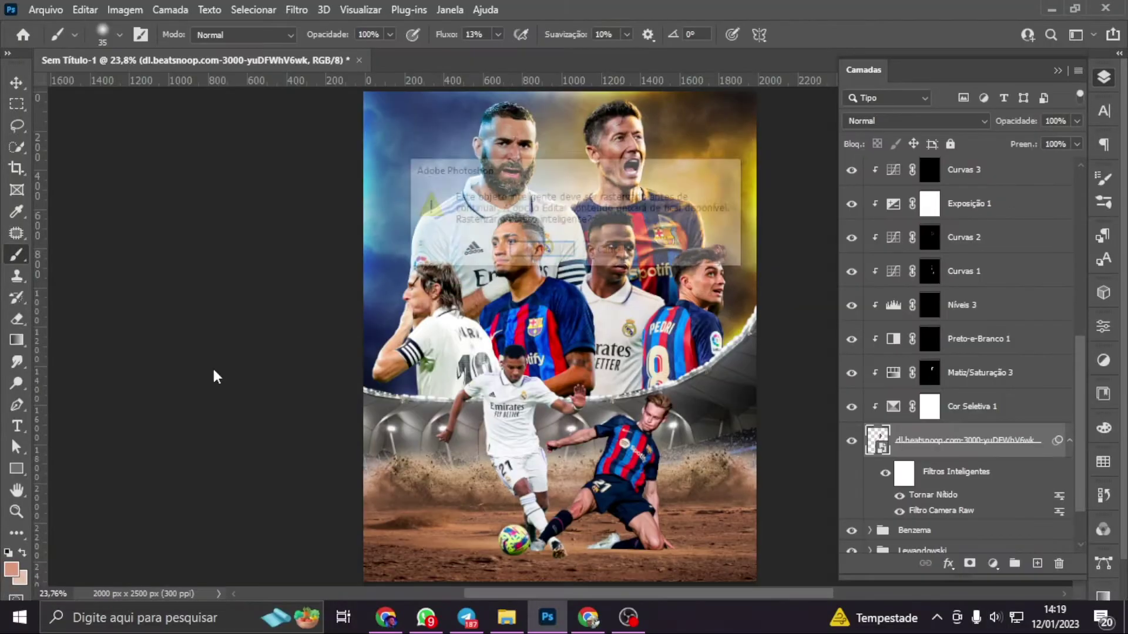
Duplicate the player photo smart object and give the copy a black hiding mask
key("ctrl+j")
left_click(296, 10)
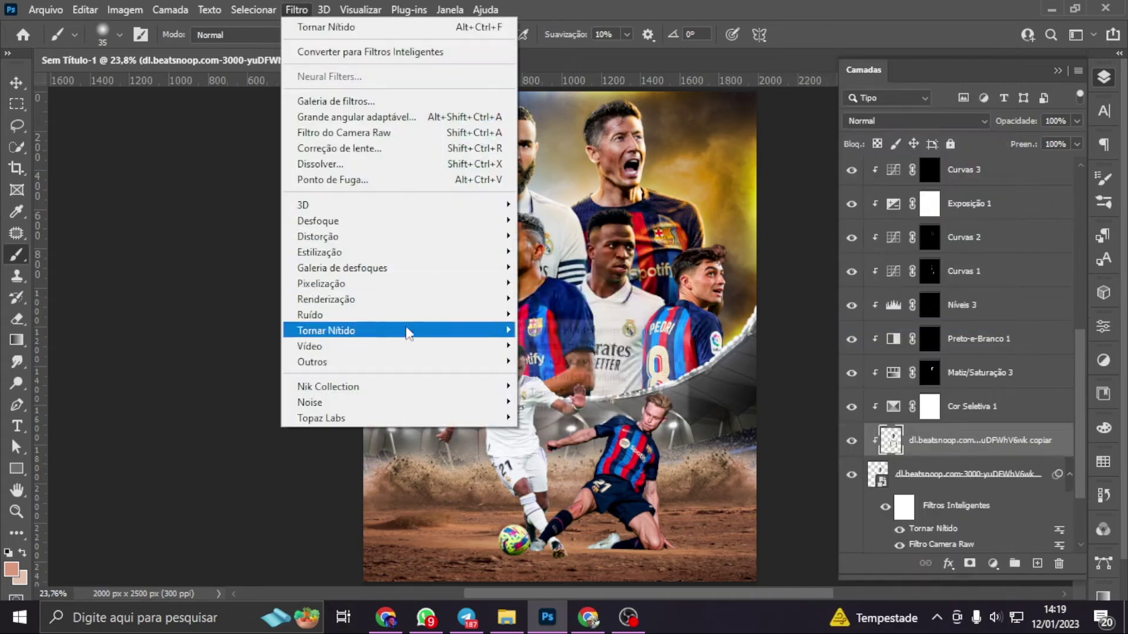
key("Escape")
left_click(969, 563, "alt")
scroll(517, 229, "up", 3)
scroll(517, 229, "up", 5)
scroll(517, 235, "down", 2)
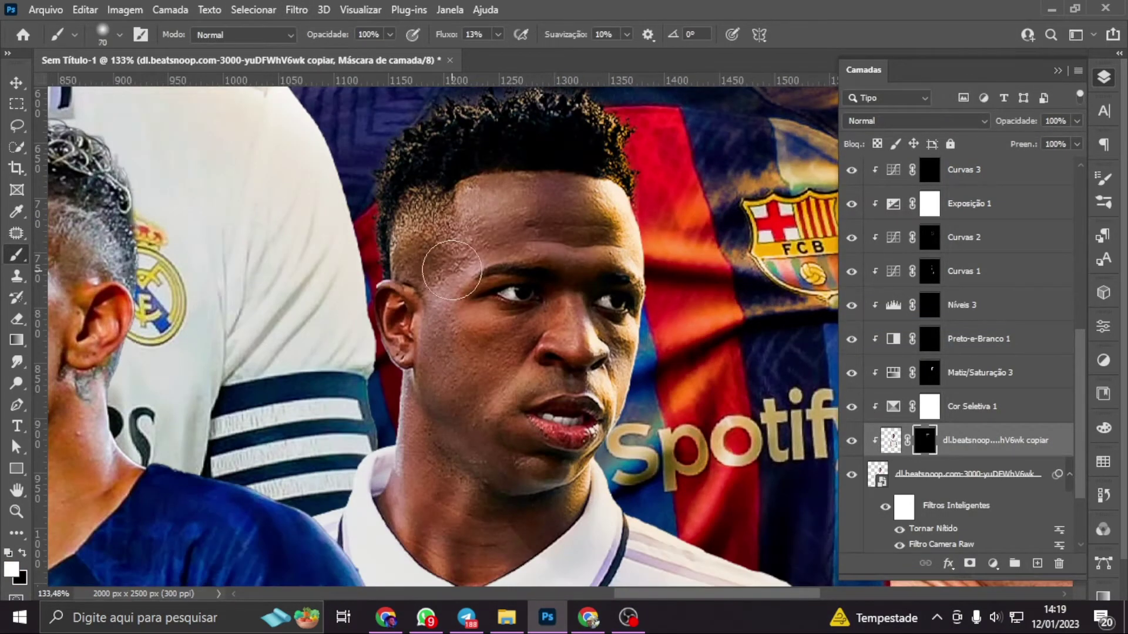
scroll(527, 197, "up", 2)
key("bracketright")
Add a clipped empty skin layer and sample a dark skin tone from the face
key("ctrl+0")
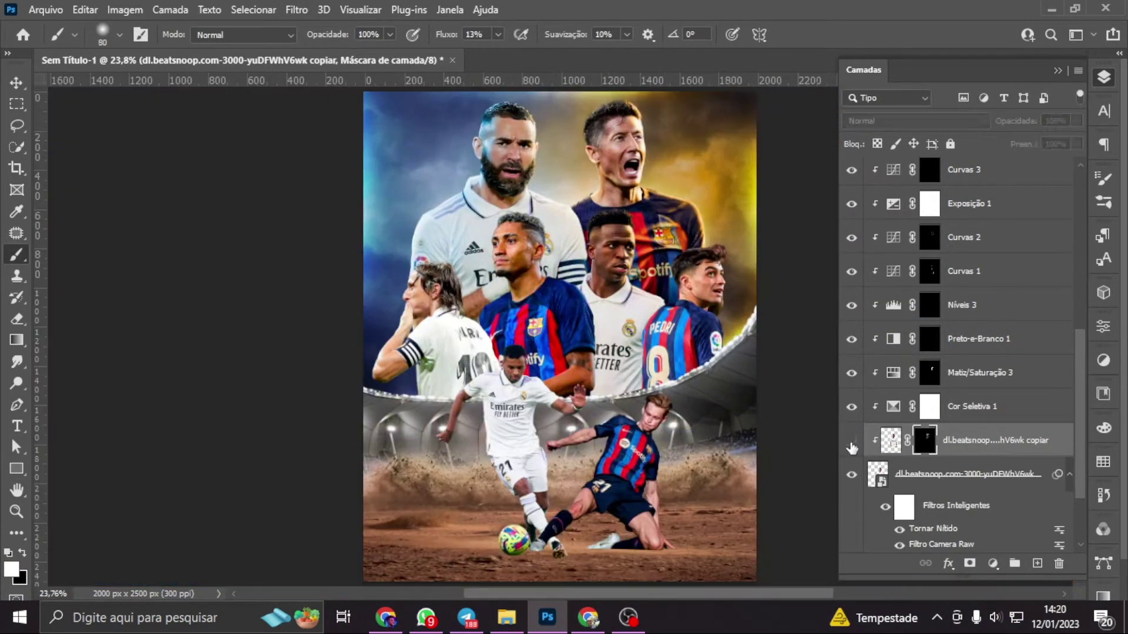
key("ctrl+shift+alt+n")
scroll(448, 294, "up", 5)
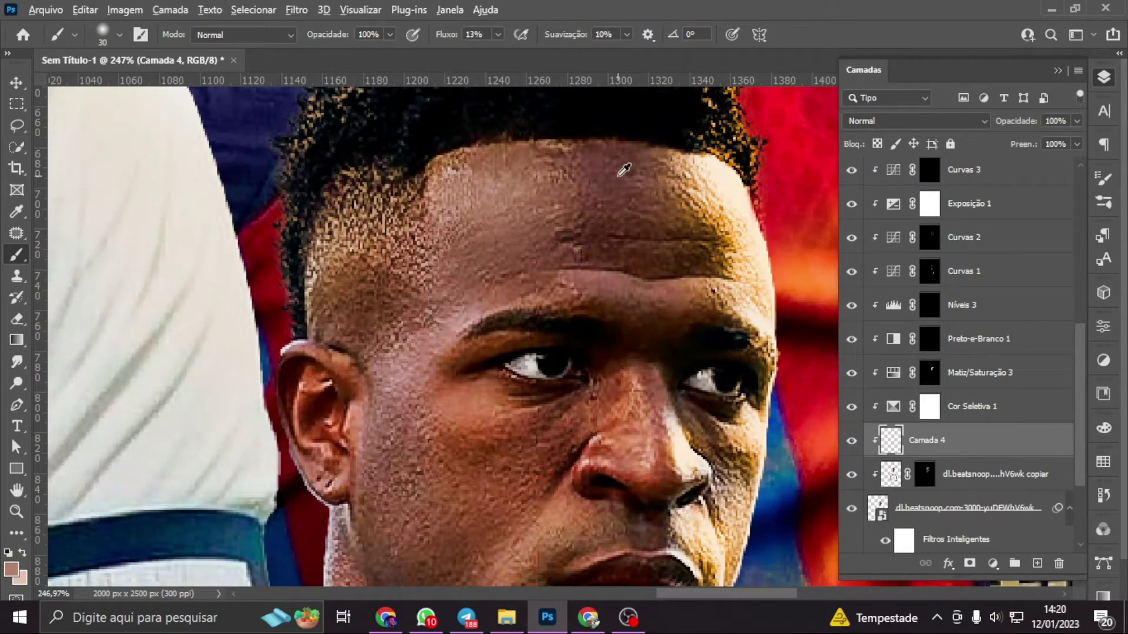
left_click(488, 435, "alt")
scroll(514, 376, "down", 2)
key("ctrl+0")
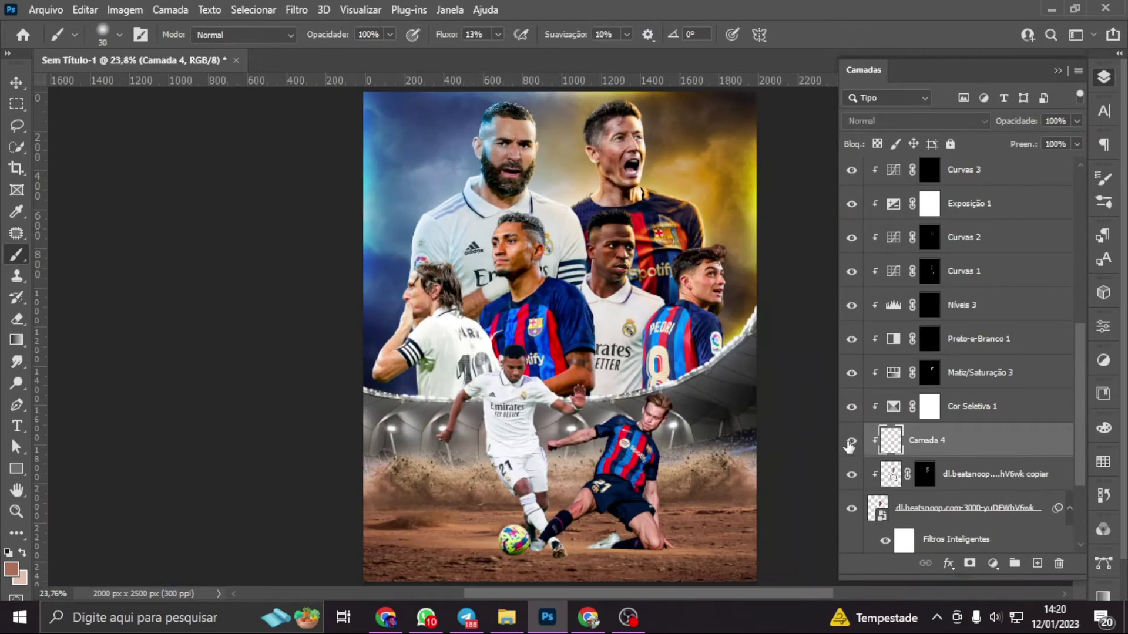
Select the Curvas 3 mask, then paint a broad black stroke on a new layer
left_click(929, 271)
left_click(929, 169)
scroll(649, 303, "up", 3)
key("ctrl+0")
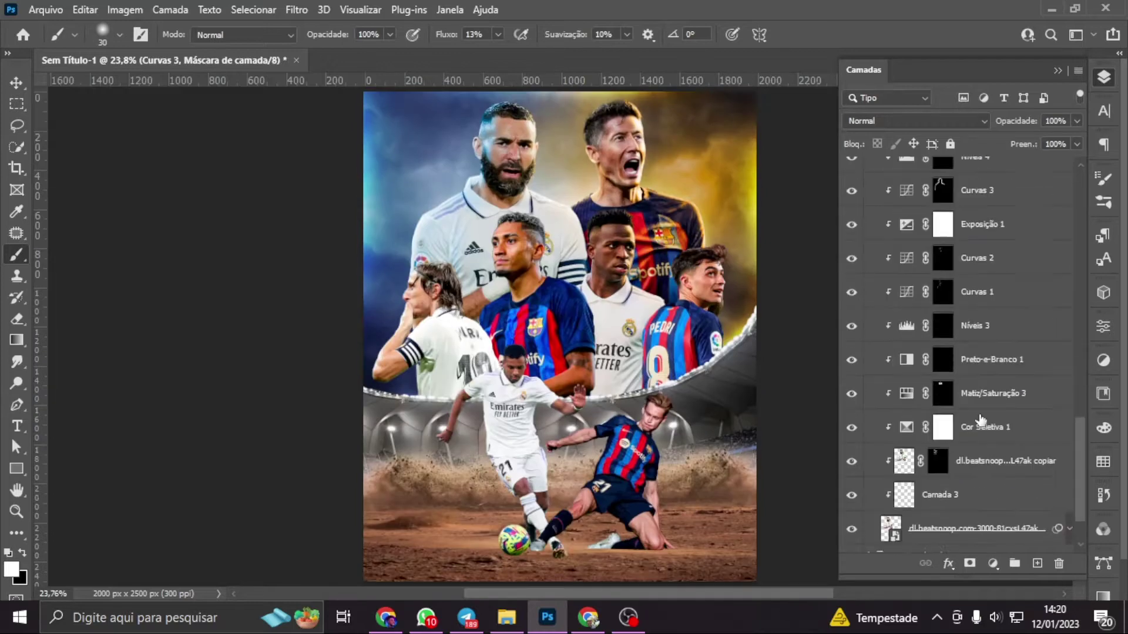
key("ctrl+shift+alt+n")
key("d")
left_click_drag(564, 264, 469, 305)
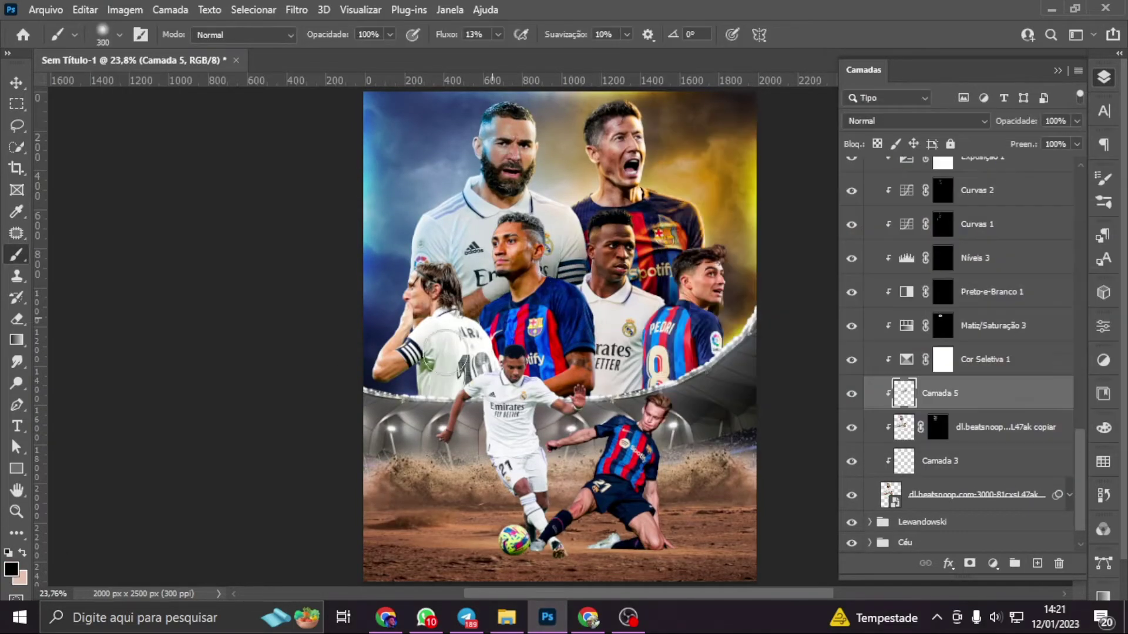
key("bracketright")
key("bracketright")
key("bracketright")
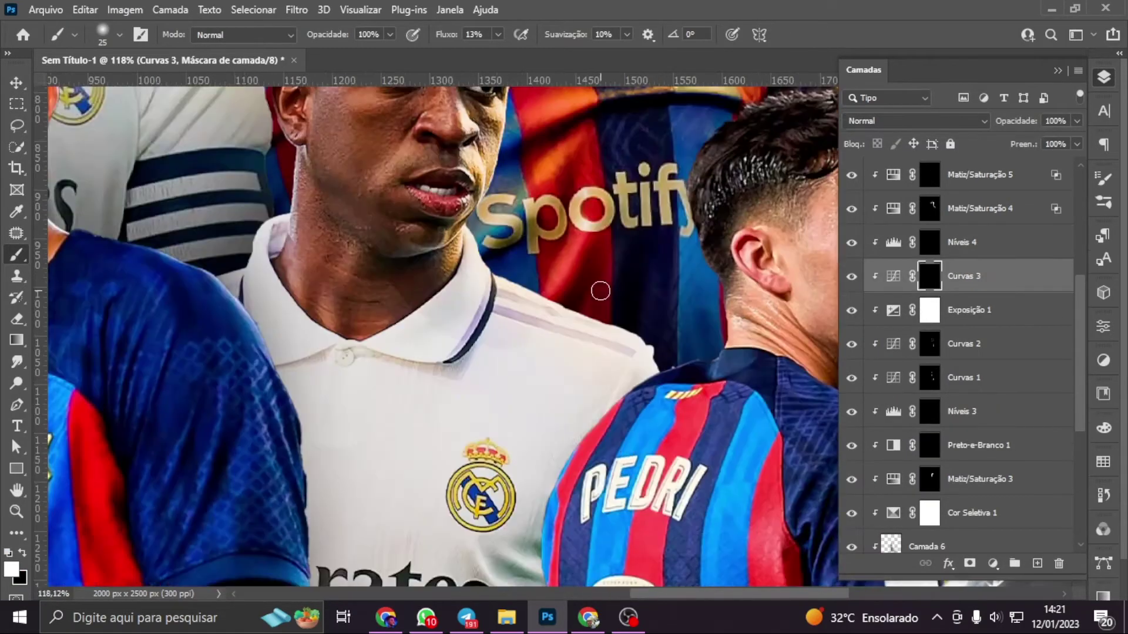
Select the Níveis 4 mask with a smaller brush set to white
scroll(601, 291, "up", 3)
scroll(529, 281, "up", 5)
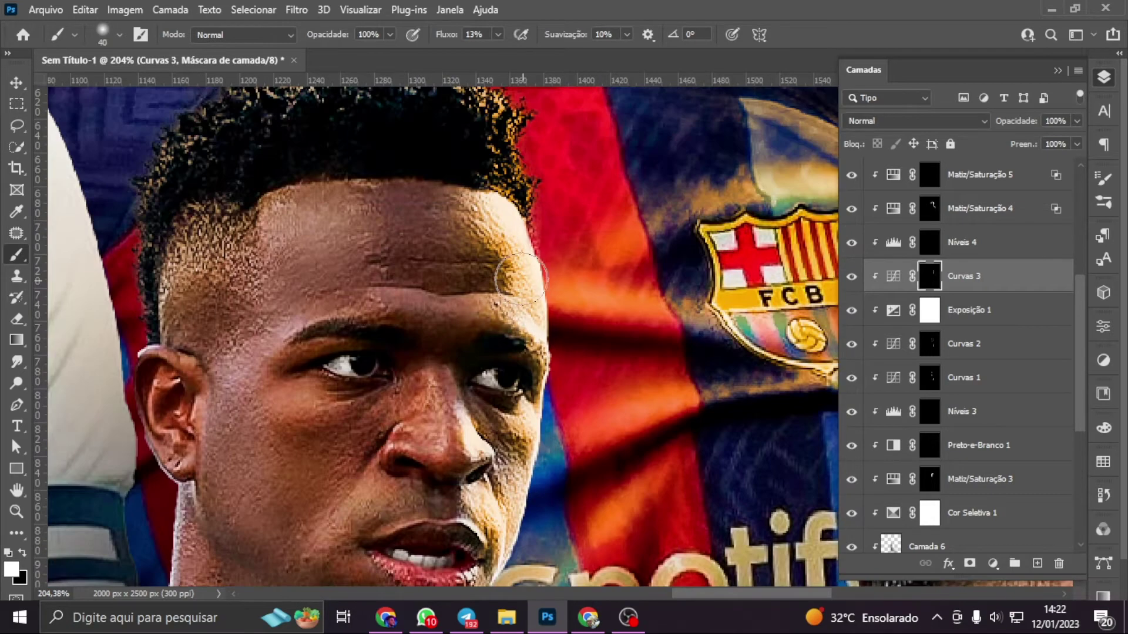
scroll(411, 323, "down", 3)
key("bracketleft")
scroll(293, 412, "down", 5)
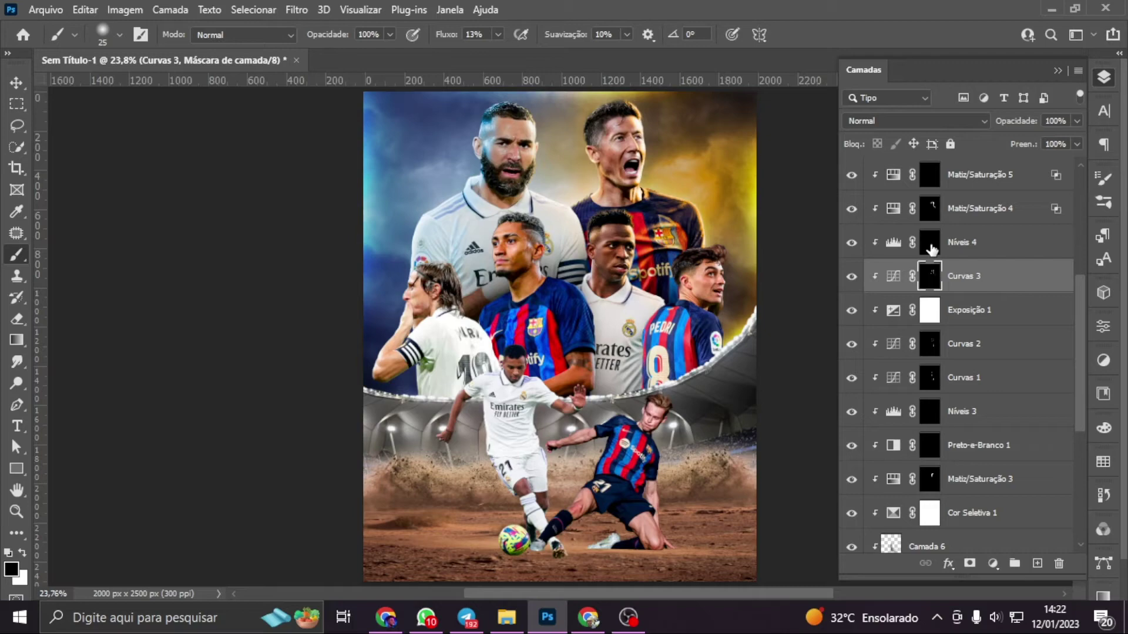
left_click(931, 250)
scroll(650, 288, "up", 5)
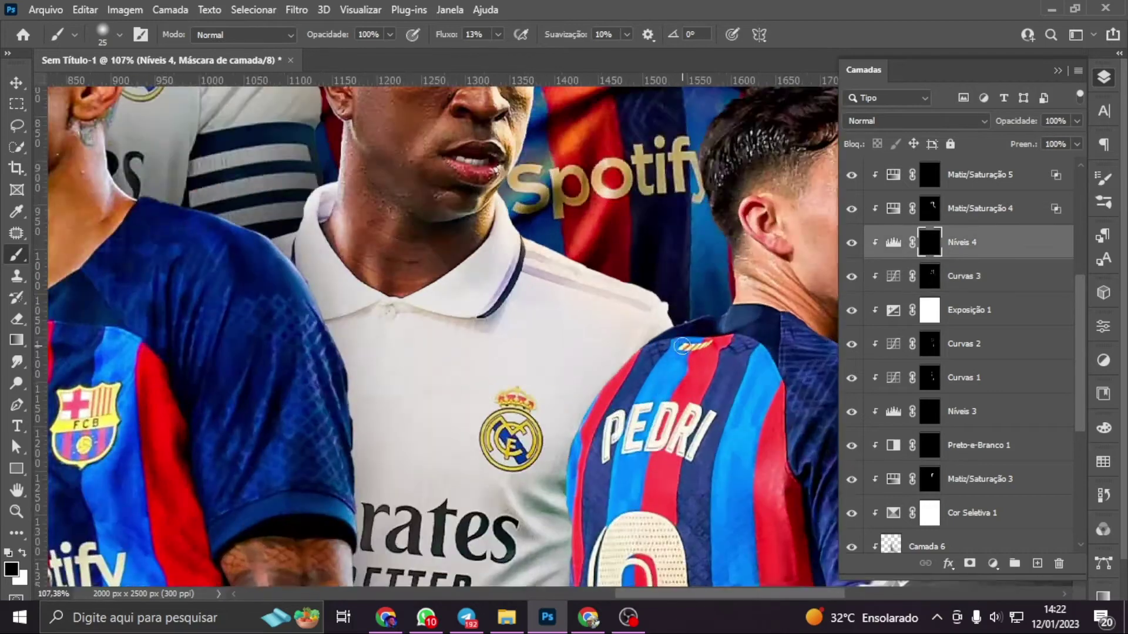
key("bracketleft")
key("bracketleft")
key("bracketleft")
key("x")
Paint the correction onto the young player's face with a larger white brush
scroll(461, 94, "up", 3)
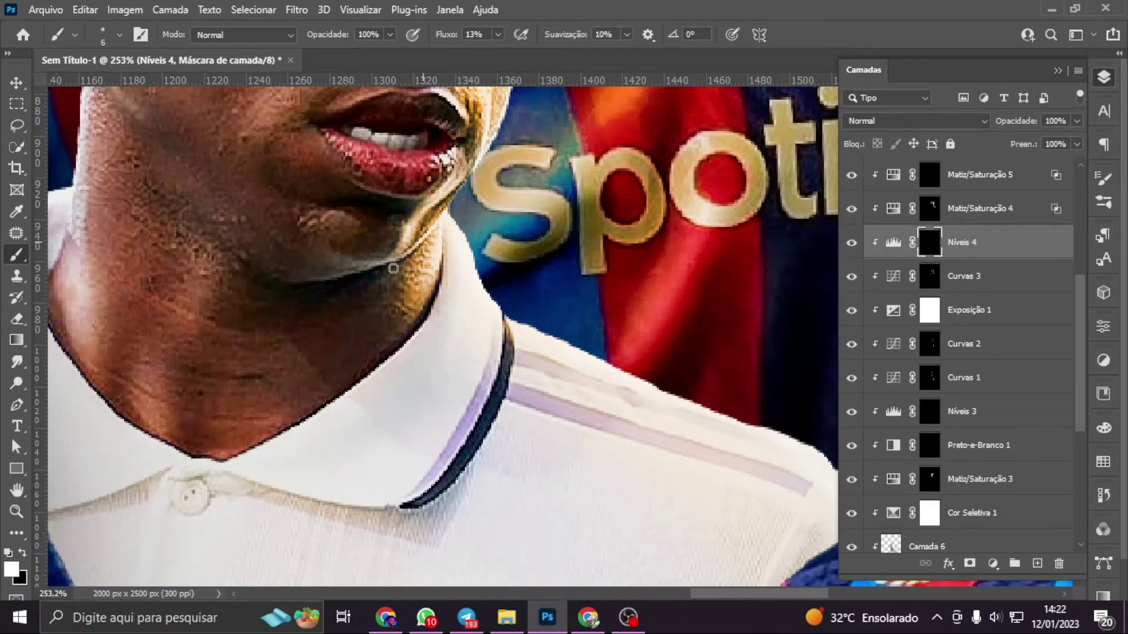
scroll(393, 269, "up", 3)
scroll(423, 270, "up", 3)
scroll(461, 274, "up", 2)
key("bracketright")
key("bracketright")
key("bracketright")
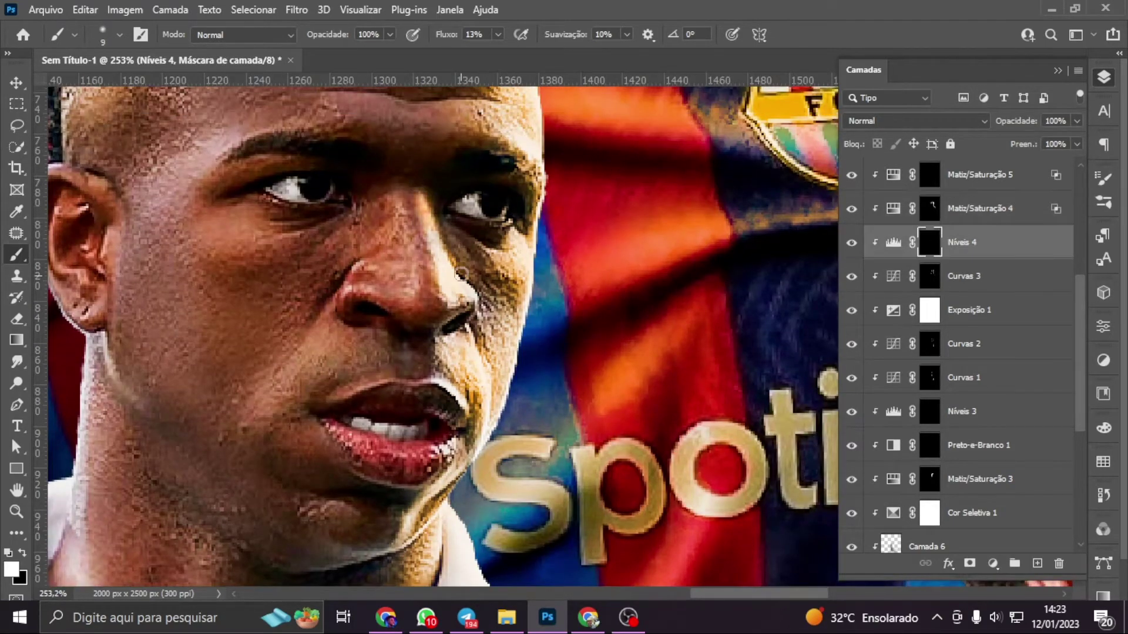
scroll(462, 273, "down", 2)
scroll(423, 284, "down", 1)
scroll(423, 284, "down", 5)
key("bracketright")
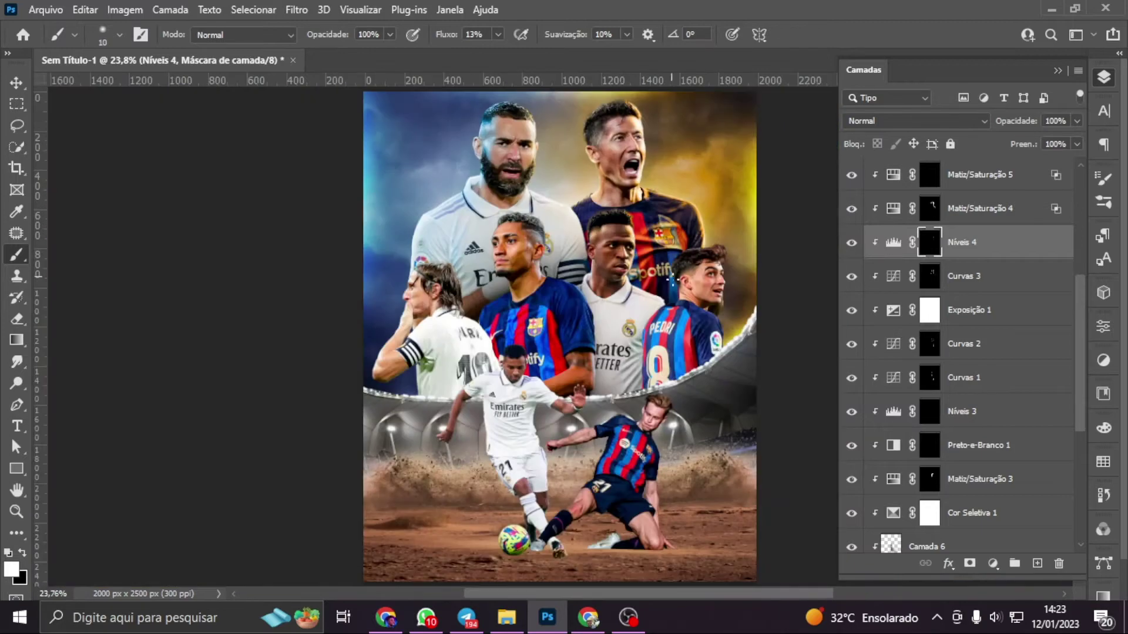
scroll(593, 261, "up", 5)
scroll(593, 261, "down", 5)
scroll(587, 375, "up", 5)
key("bracketright")
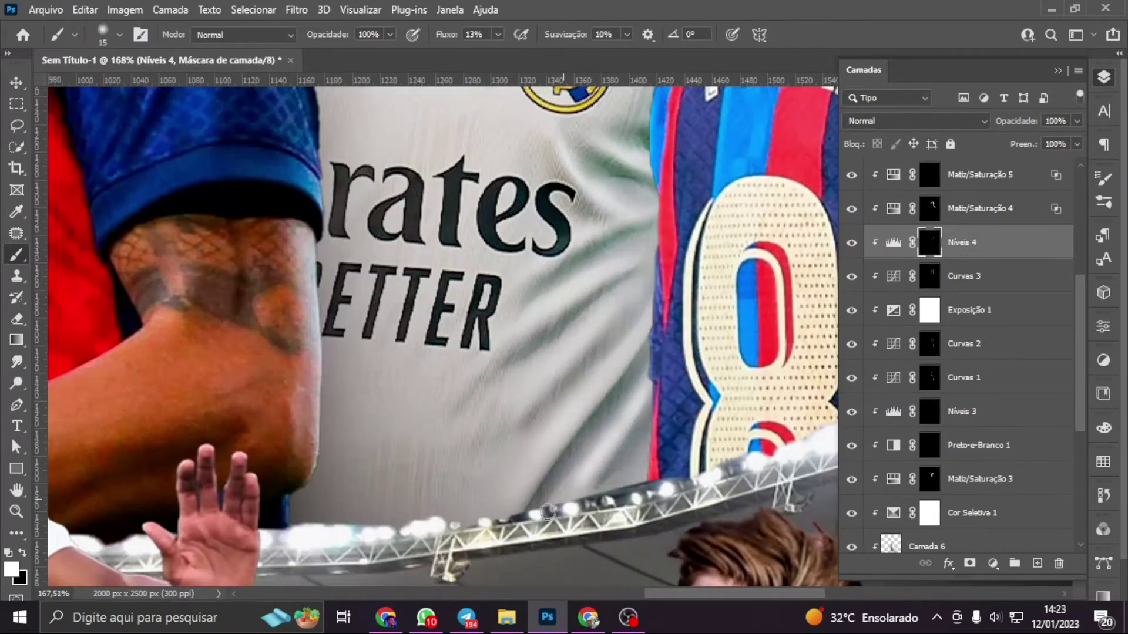
left_click_drag(548, 511, 588, 235)
Paint the Matiz/Saturação 4 and 5 masks with a very large brush
scroll(587, 235, "down", 4)
scroll(670, 346, "up", 2)
key("alt+bracketright")
key("bracketright")
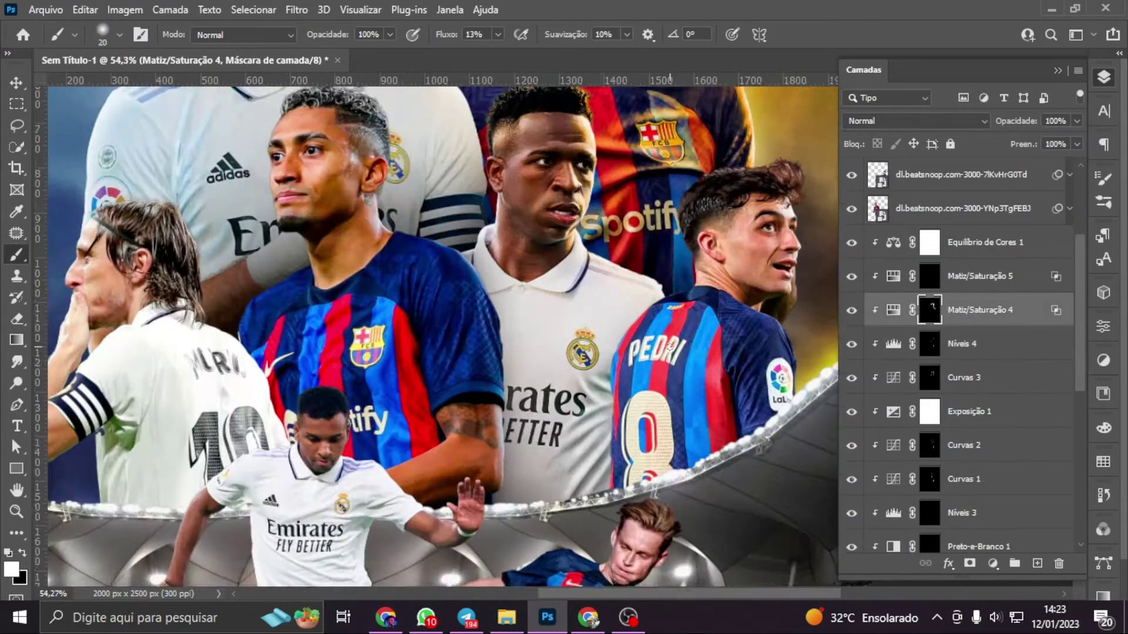
key("bracketright")
key("bracketright")
key("bracketright")
scroll(638, 415, "down", 3)
key("alt+bracketright")
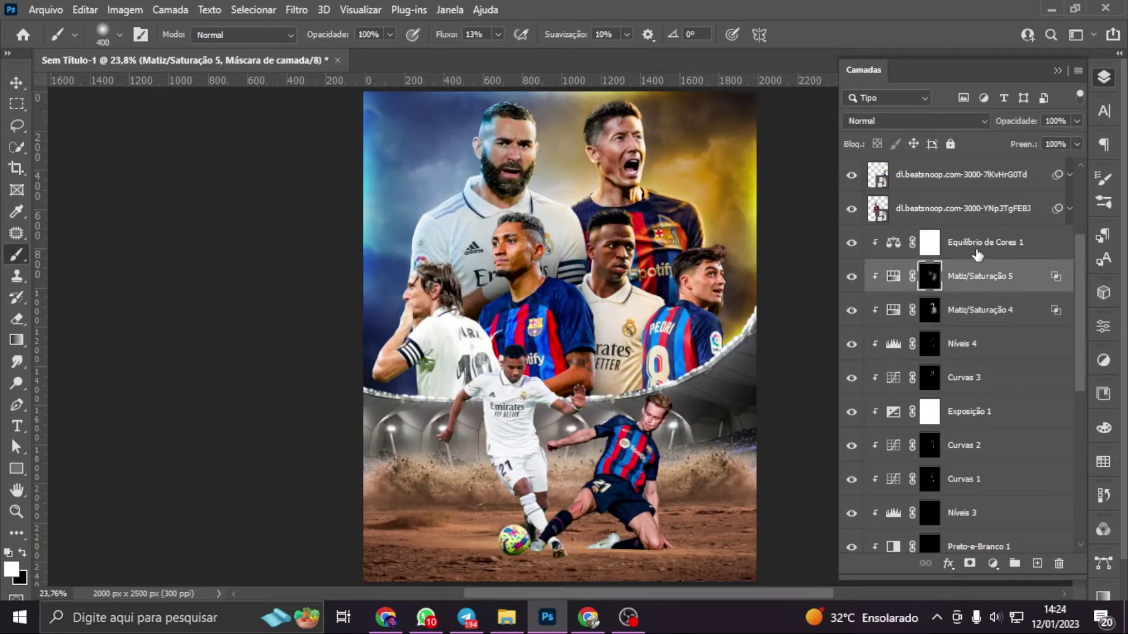
left_click(977, 253)
Place an overlay image from the desktop folder into the poster
scroll(963, 352, "down", 5)
scroll(964, 353, "up", 3)
key("v")
left_click(506, 617)
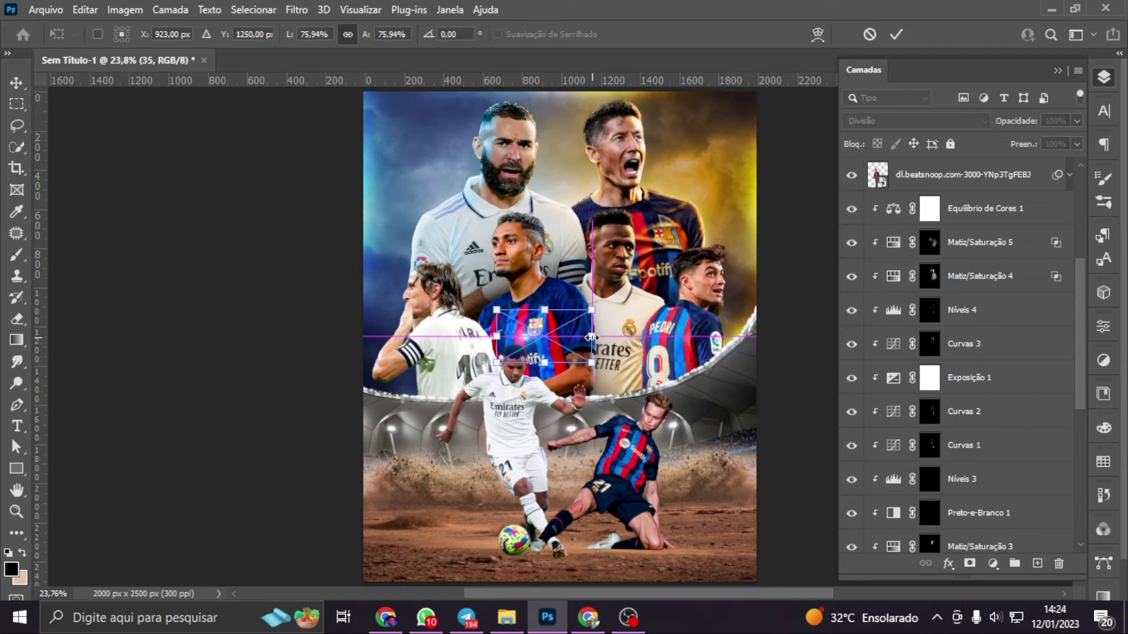
left_click_drag(623, 370, 530, 401)
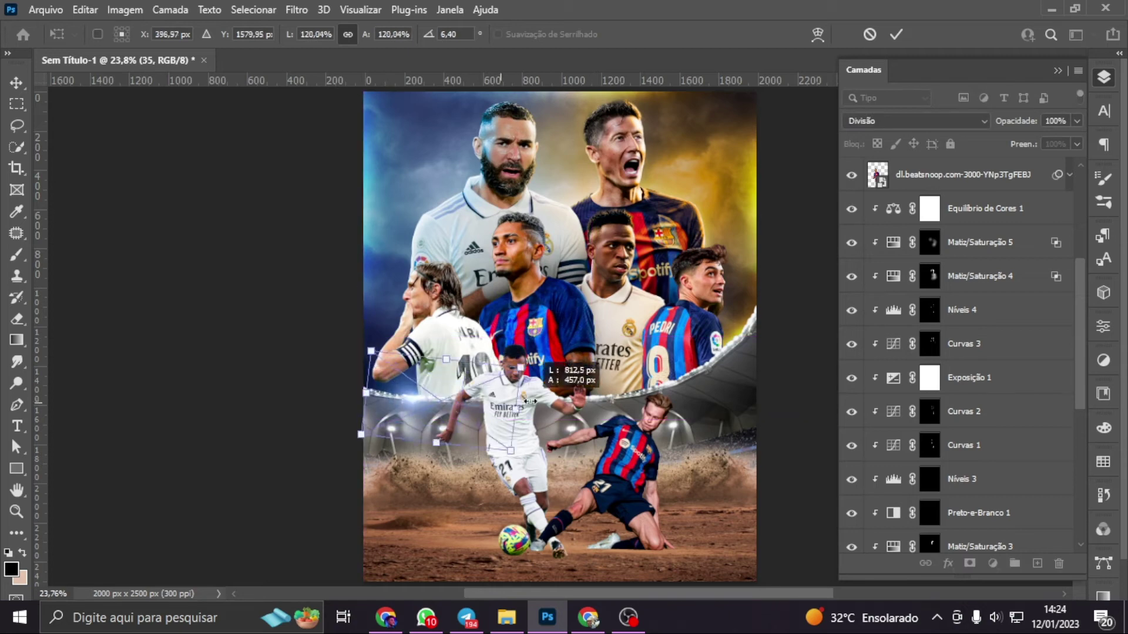
key("Return")
Duplicate light flare layer 35 and warp the copy along the stadium arc
left_click(939, 276)
left_click(936, 303)
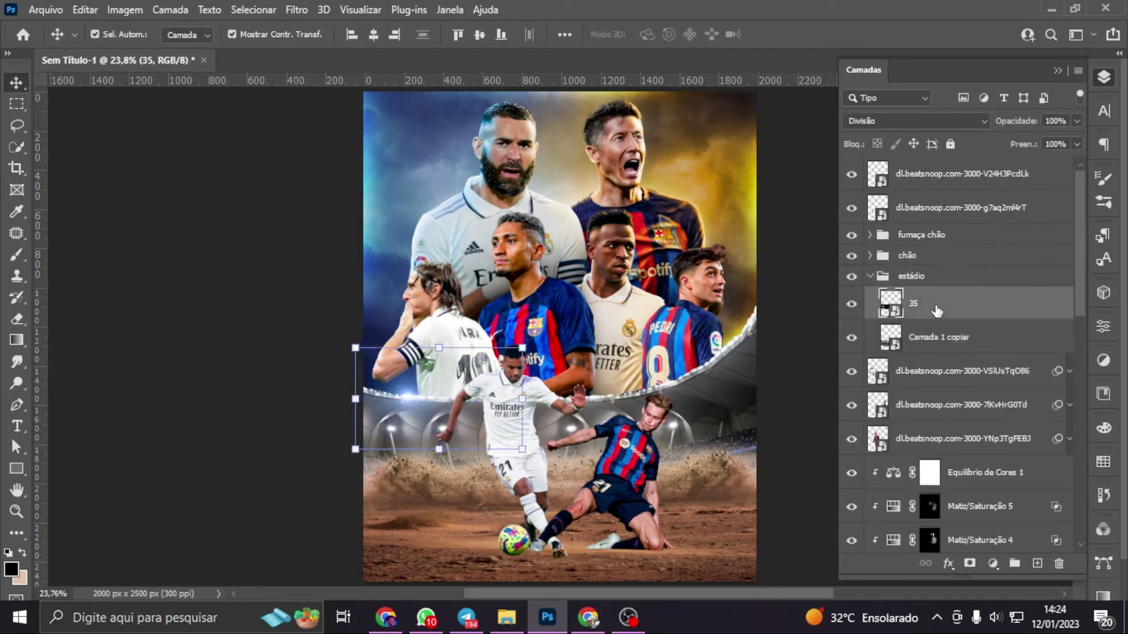
key("ctrl+j")
key("ctrl+t")
left_click_drag(435, 399, 634, 400)
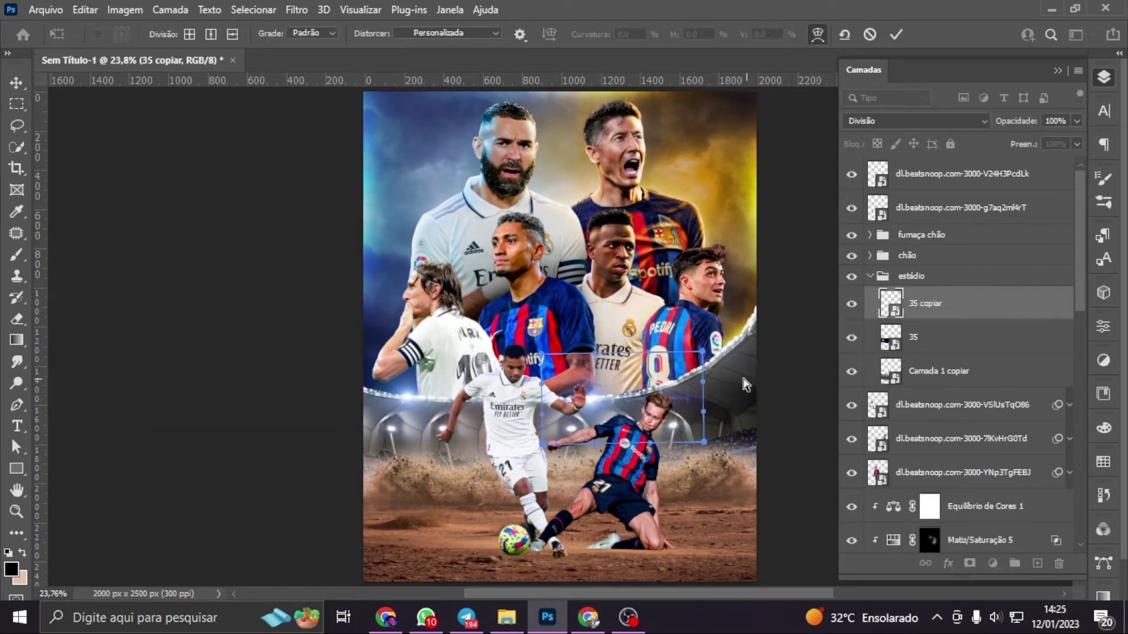
key("Return")
Duplicate the warped flare again, rotating and enlarging the new copy
key("ctrl+j")
key("ctrl+t")
left_click_drag(805, 376, 780, 398)
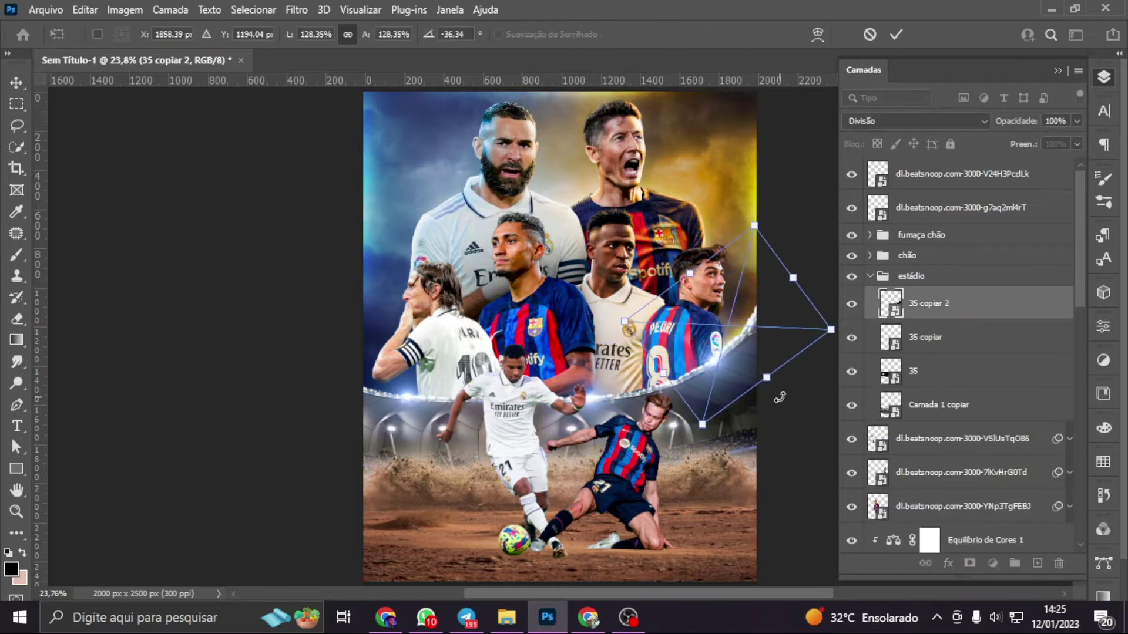
left_click(984, 308, "ctrl")
Group the three flare layers into a folder named 'flares'
left_click(984, 309)
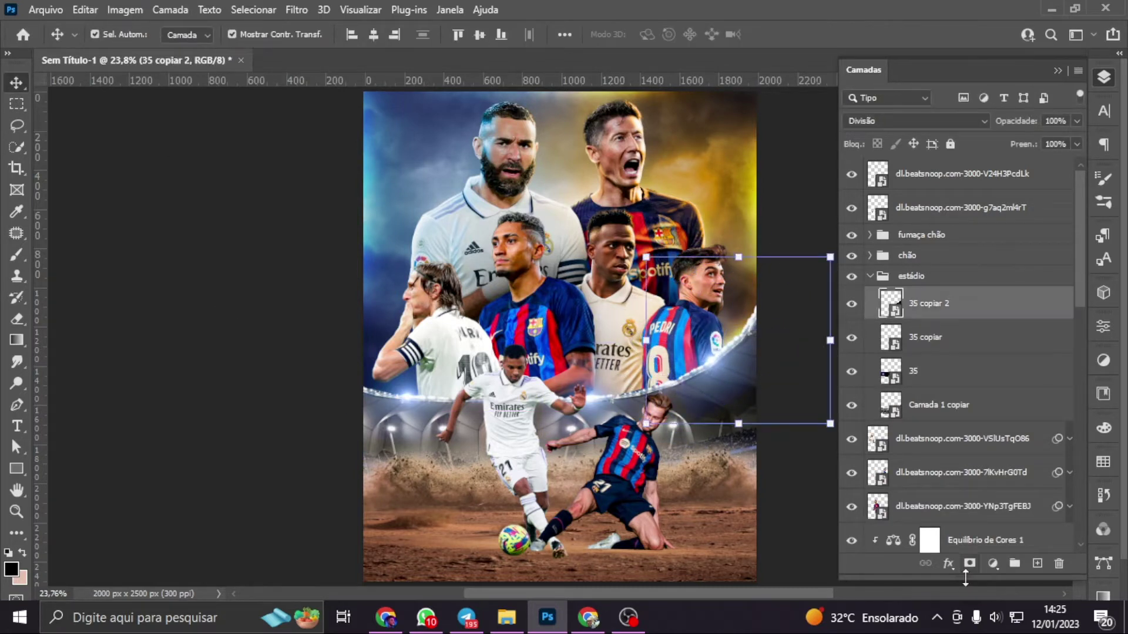
left_click(970, 563)
type("flares")
key("Return")
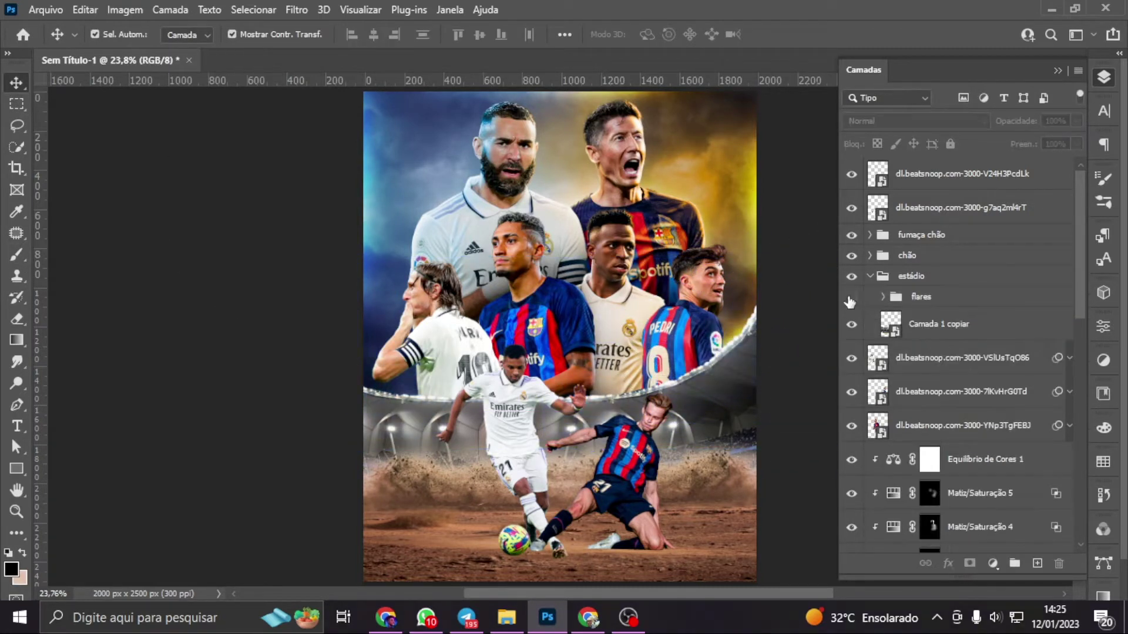
Add a Hue/Saturation adjustment layer (Matiz/Saturação 6)
scroll(963, 411, "down", 5)
left_click(992, 563)
left_click(1022, 405)
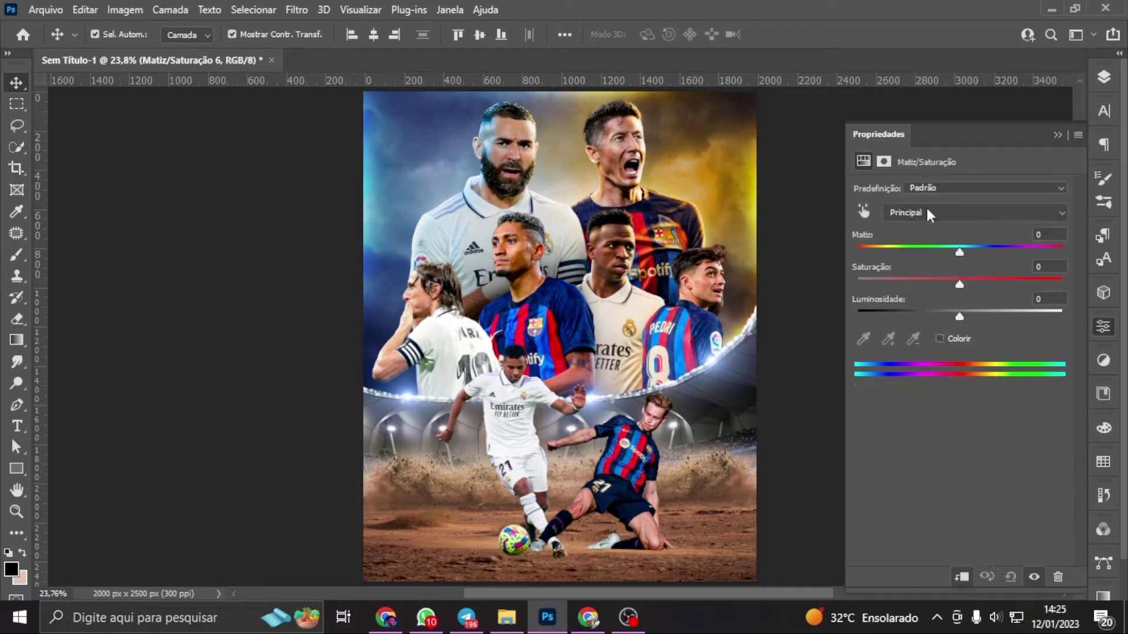
Shift the new Hue/Saturation adjustment's hue and paint it onto a small area near the arc
left_click_drag(959, 252, 970, 252)
left_click(1103, 77)
scroll(608, 401, "up", 3)
key("b")
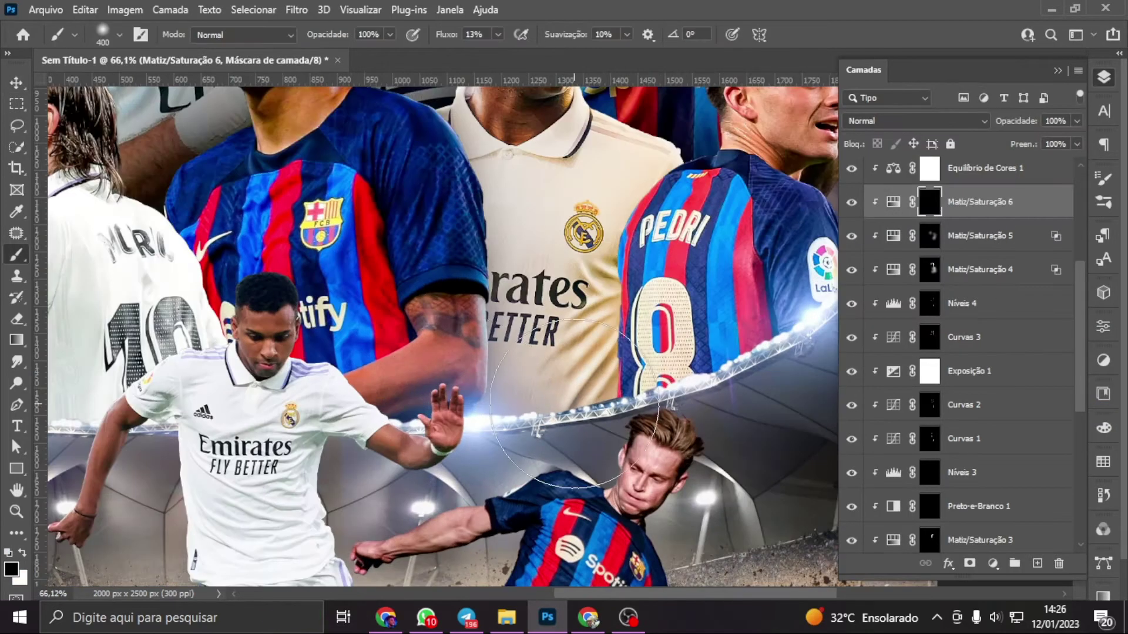
left_click_drag(461, 329, 464, 411)
key("ctrl+0")
In the player group's adjustment stack, turn off Exposição 1 and open another adjustment's settings
key("v")
scroll(914, 307, "up", 5)
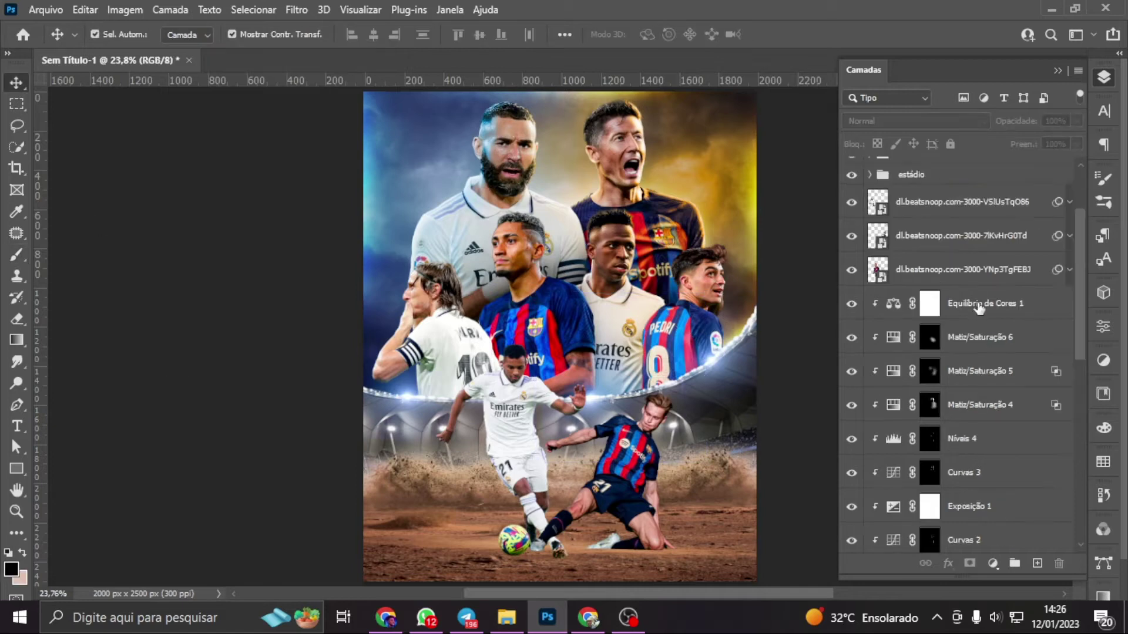
left_click(923, 401)
left_click(939, 370)
scroll(951, 353, "up", 3)
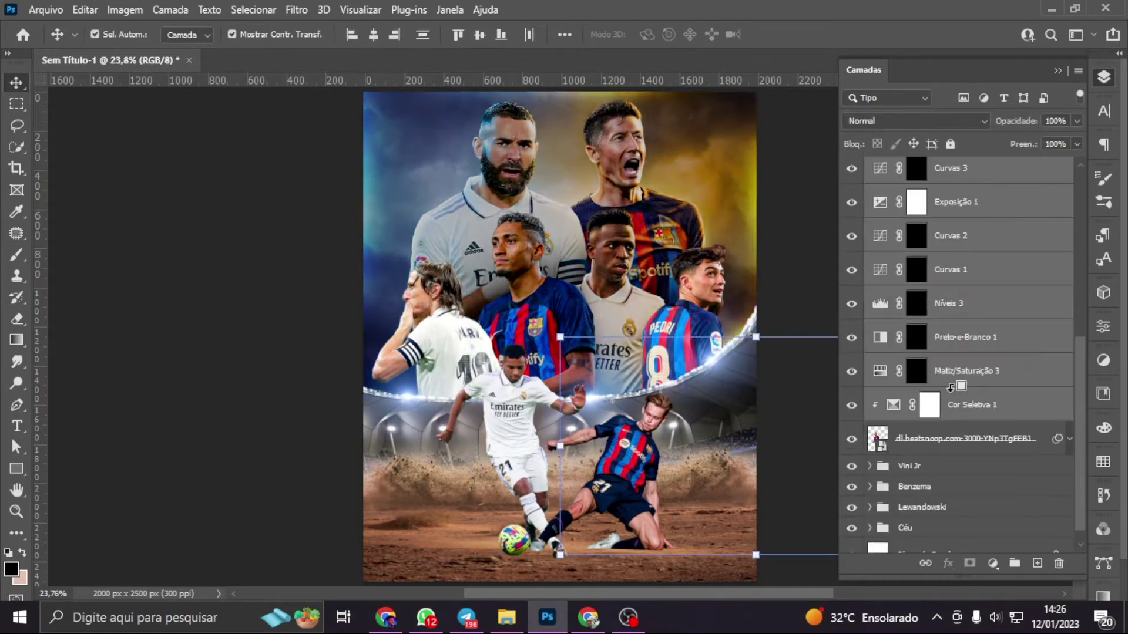
left_click(966, 265)
scroll(973, 252, "up", 3)
scroll(973, 253, "down", 3)
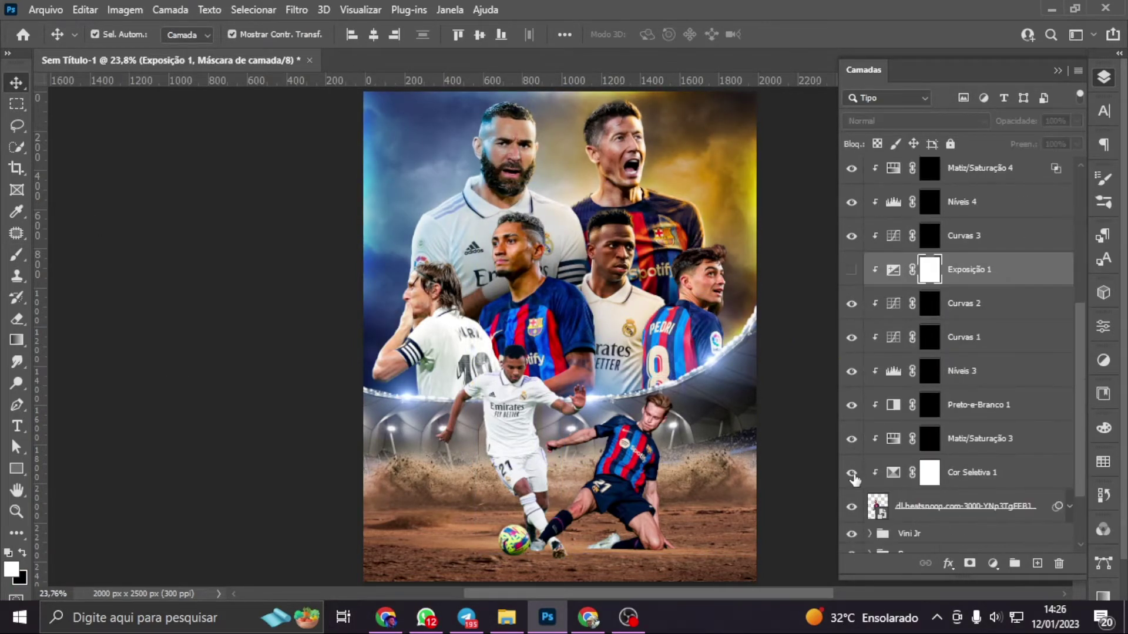
double_click(974, 241)
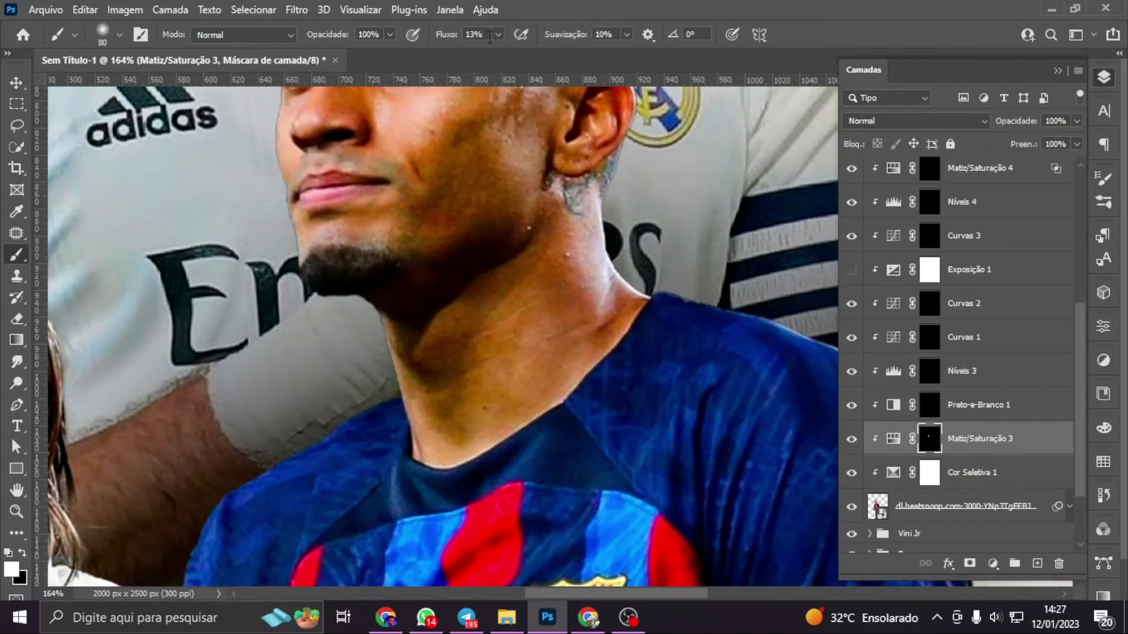
At 85% strength, brighten the player's forearm and paint arm shading on the Curvas 2 mask
left_click_drag(498, 34, 563, 53)
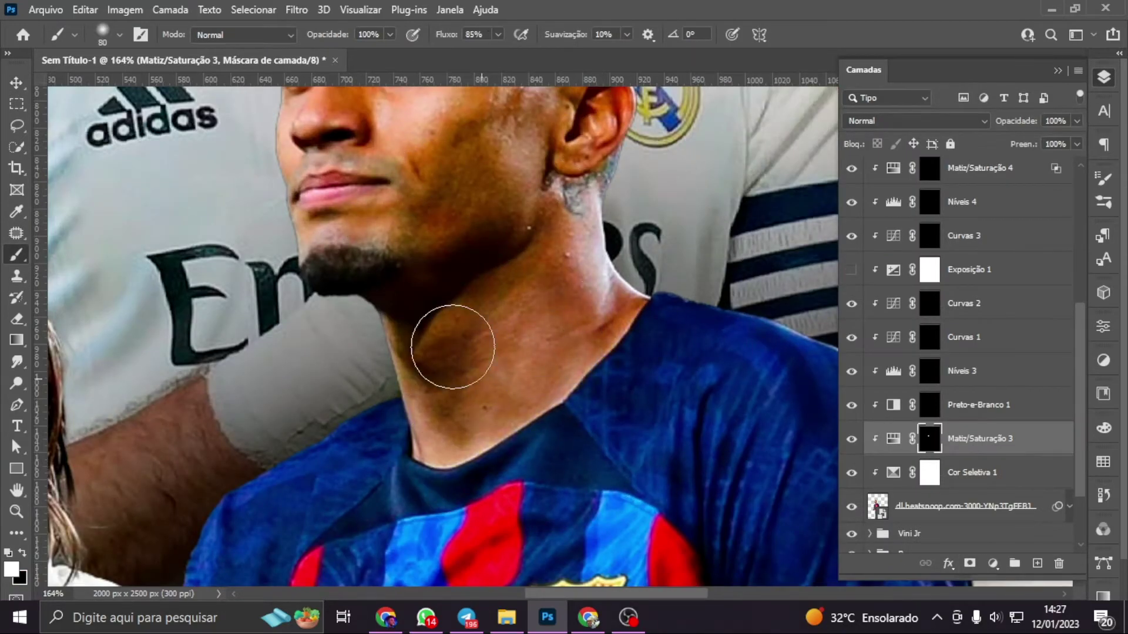
scroll(447, 339, "up", 5)
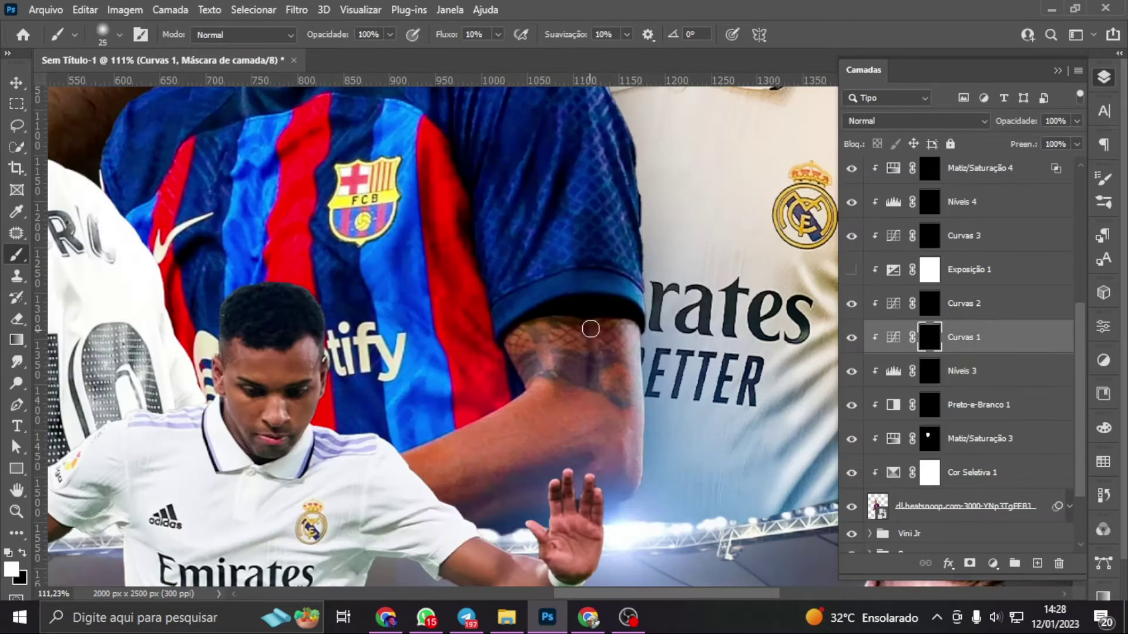
left_click_drag(591, 328, 440, 464)
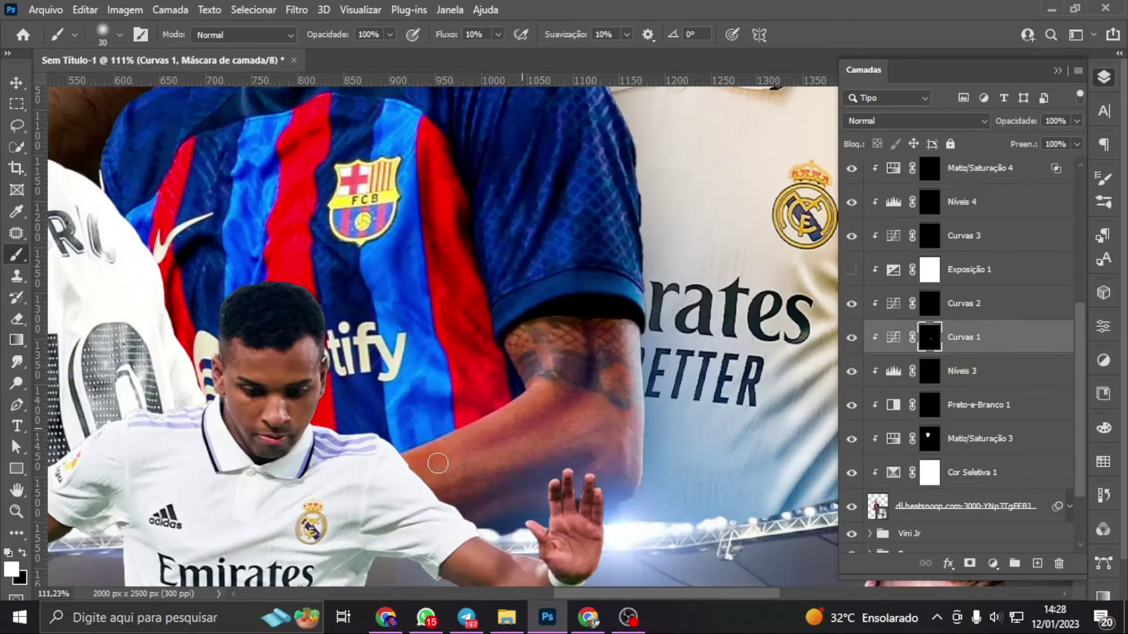
key("alt+bracketright")
key("bracketright")
left_click_drag(617, 329, 536, 326)
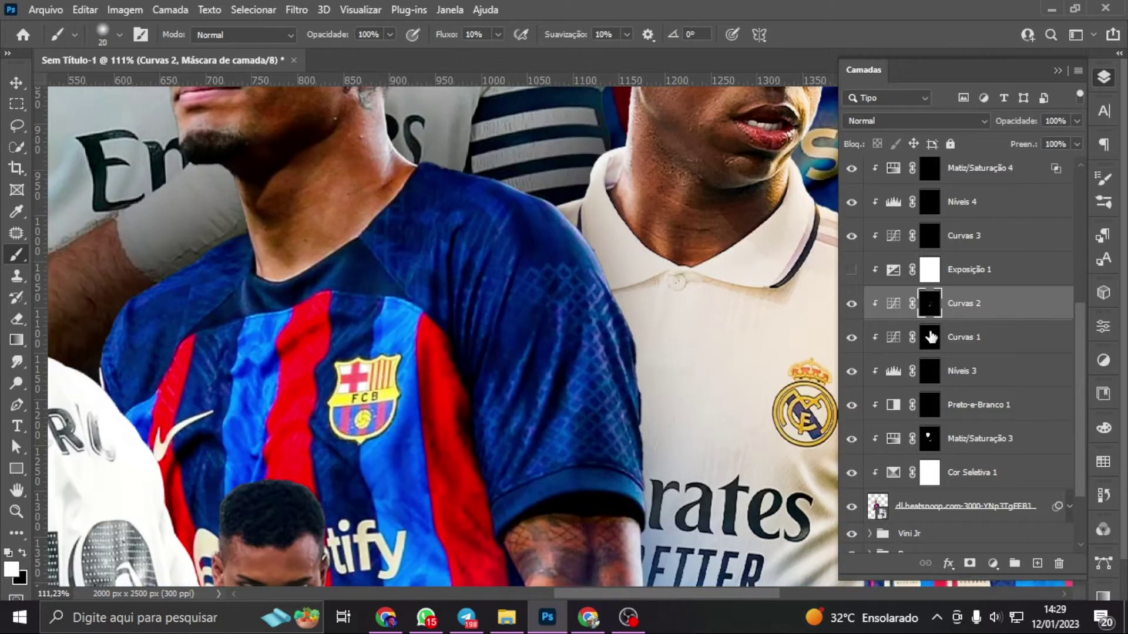
scroll(293, 329, "up", 5)
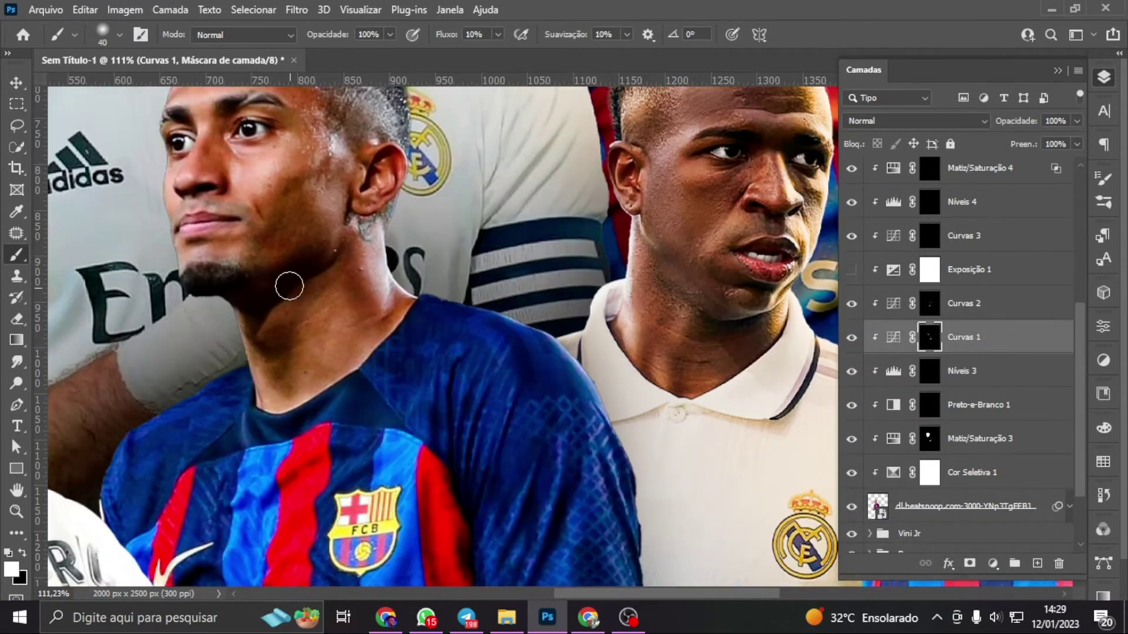
Paint light onto the player's neck and shoulder
key("ctrl+0")
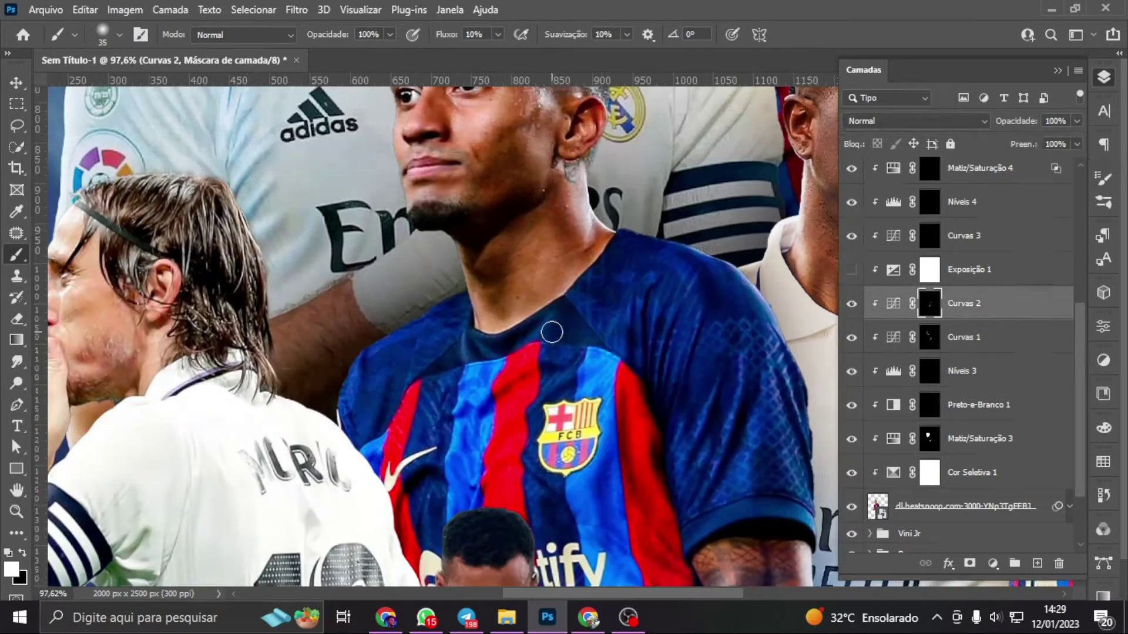
scroll(529, 317, "up", 2)
scroll(464, 296, "up", 2)
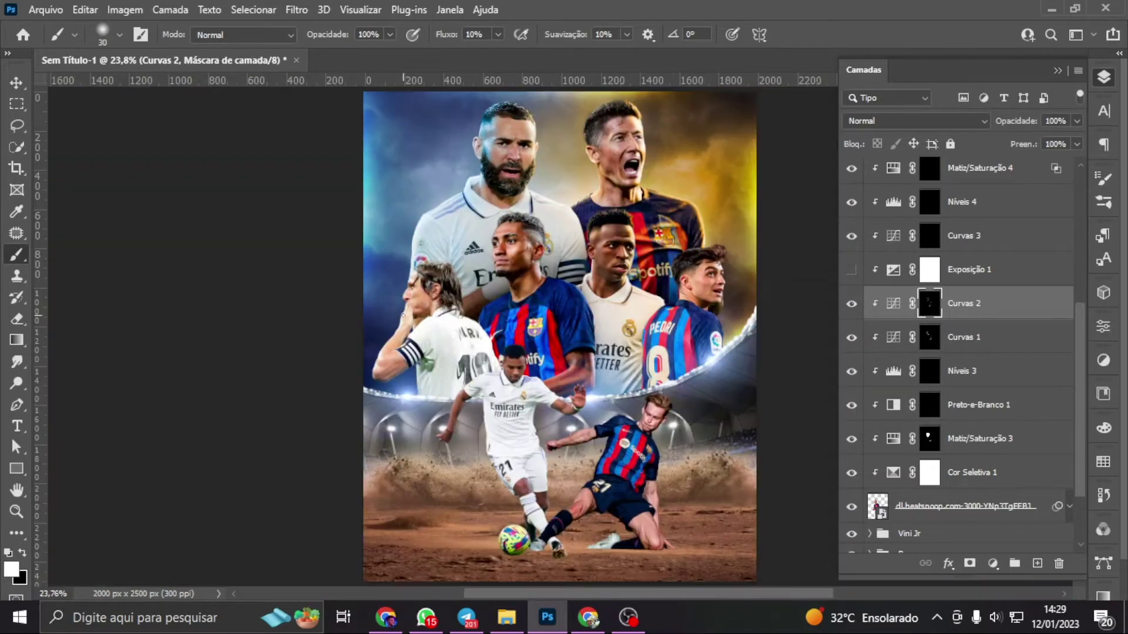
scroll(544, 266, "up", 3)
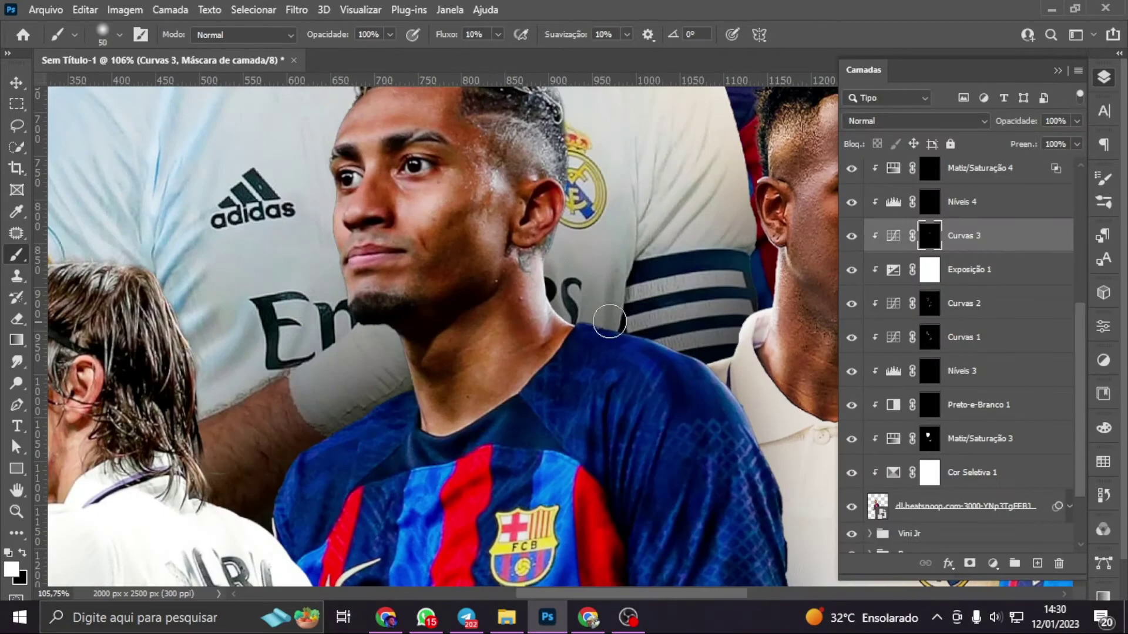
left_click_drag(604, 323, 646, 352)
scroll(604, 323, "right", 3)
scroll(576, 400, "down", 3)
key("bracketright")
key("bracketright")
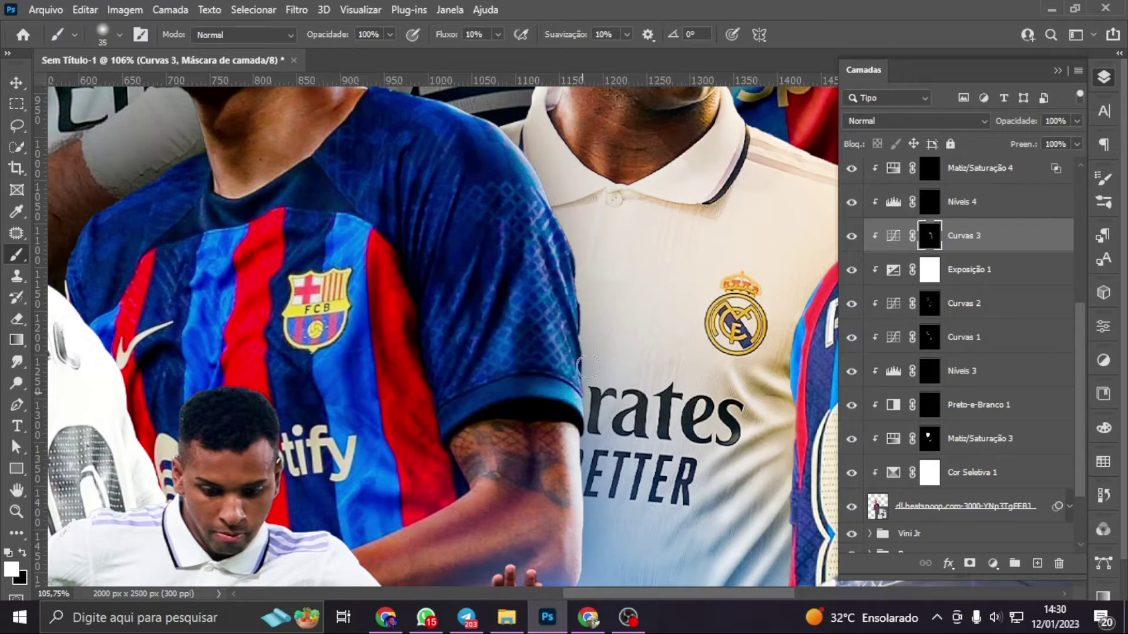
Brighten the top of the player's hair and the face edge with a slightly smaller brush
scroll(517, 376, "up", 3)
scroll(440, 433, "up", 5)
scroll(307, 310, "up", 5)
key("bracketleft")
left_click_drag(356, 299, 147, 310)
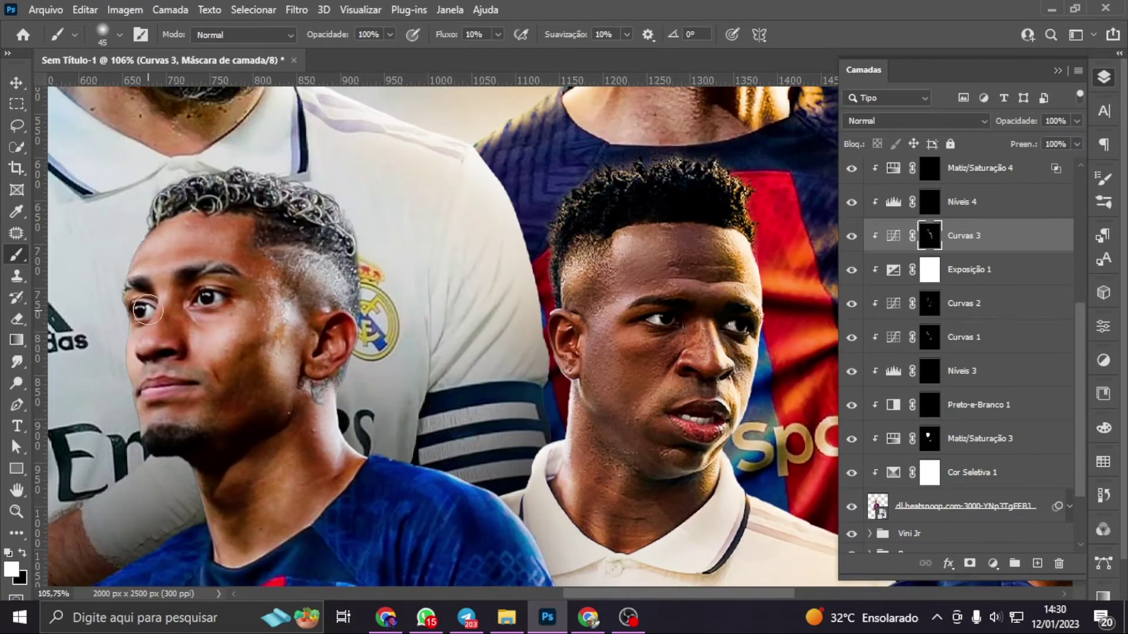
left_click_drag(200, 528, 594, 430)
scroll(674, 446, "down", 5)
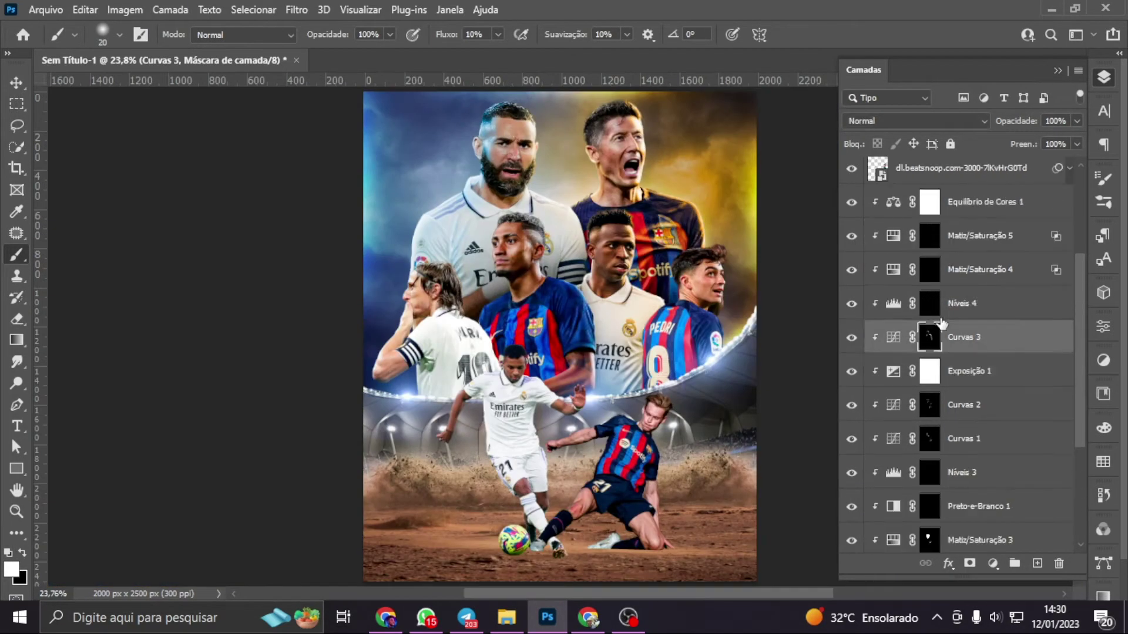
scroll(606, 417, "up", 5)
On the Níveis 4 mask, brighten the edges of both players' heads
key("alt+bracketright")
key("bracketleft")
key("bracketleft")
key("bracketleft")
scroll(594, 376, "up", 1)
scroll(549, 259, "up", 5)
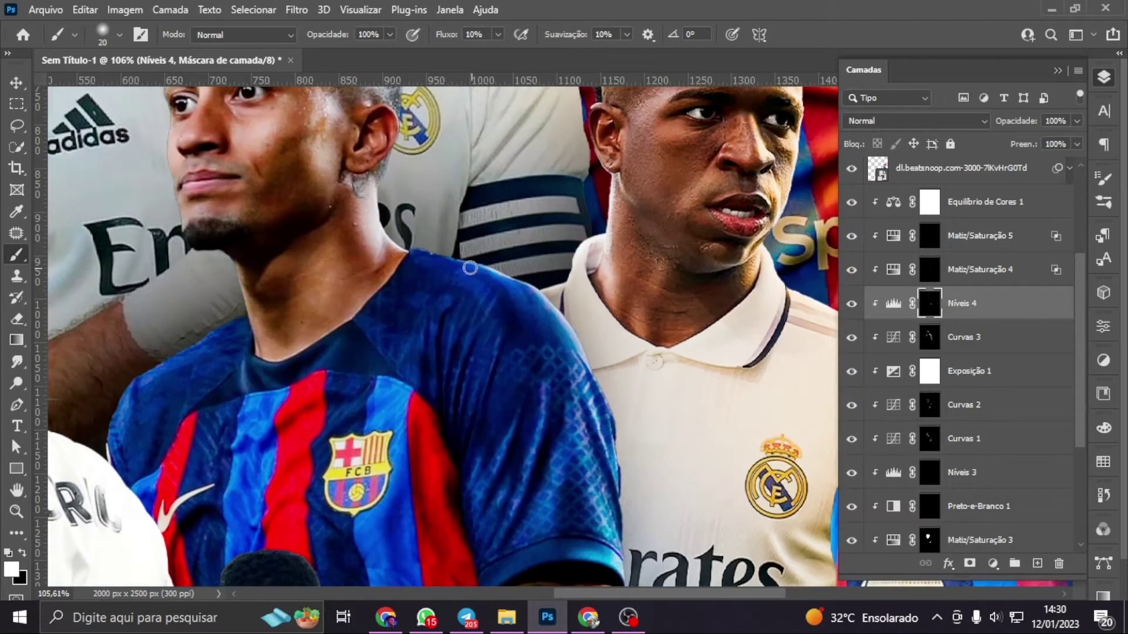
scroll(545, 304, "up", 1)
scroll(546, 304, "up", 3)
key("bracketright")
left_click_drag(382, 235, 163, 351)
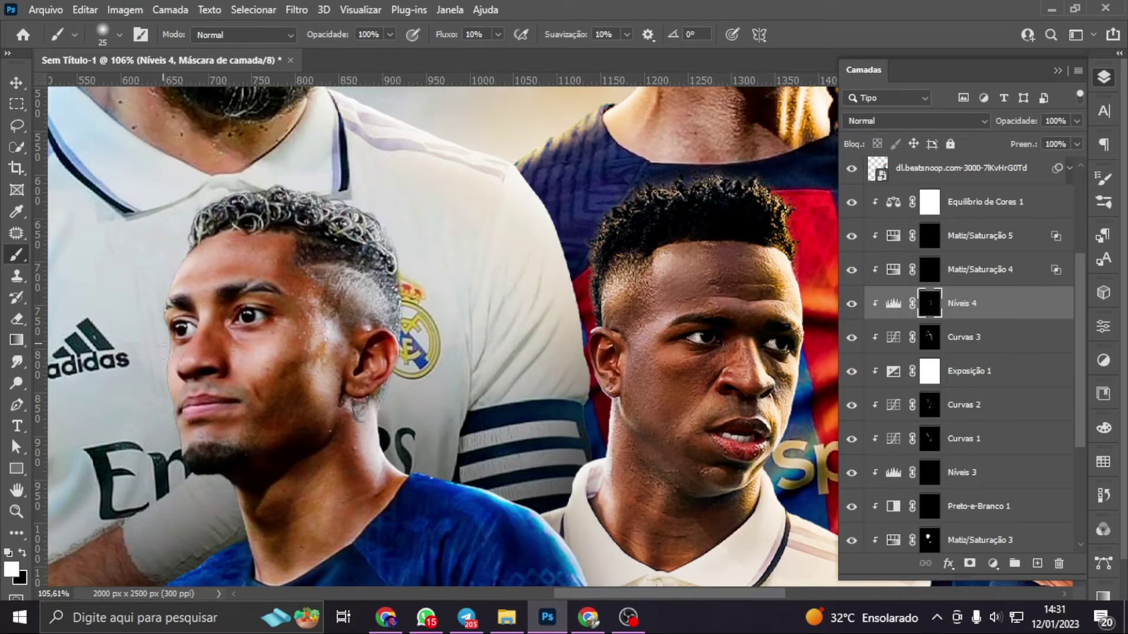
scroll(604, 504, "down", 2)
key("bracketright")
scroll(655, 556, "down", 5)
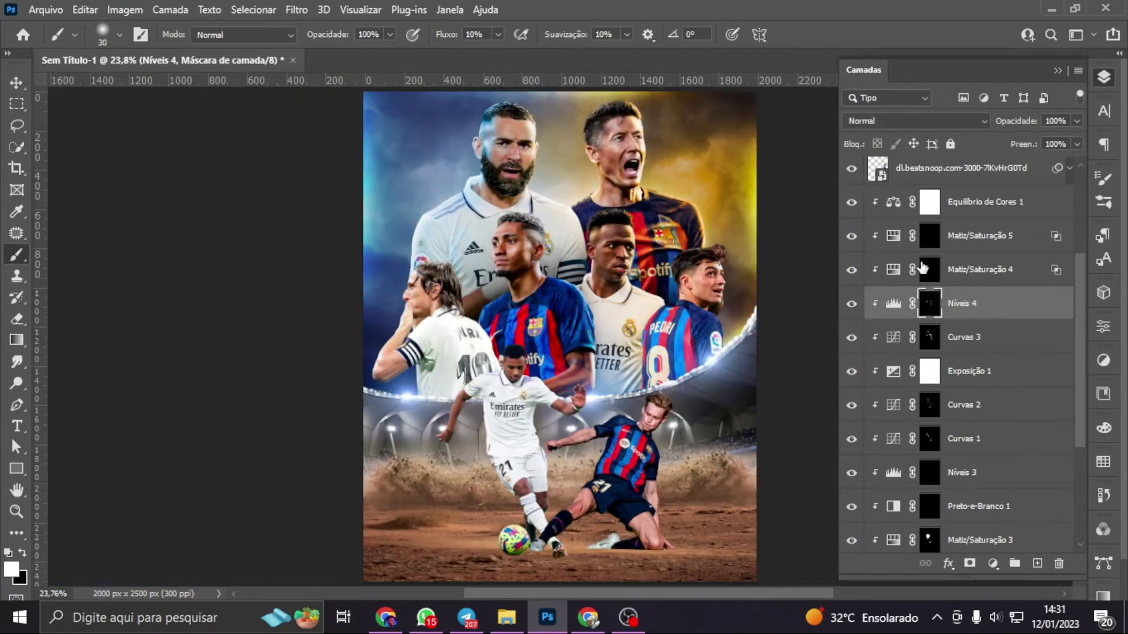
scroll(562, 306, "up", 3)
Set the Matiz/Saturação 5 tint hue to 212 and prepare its mask for painting
double_click(892, 236)
left_click_drag(940, 252, 975, 252)
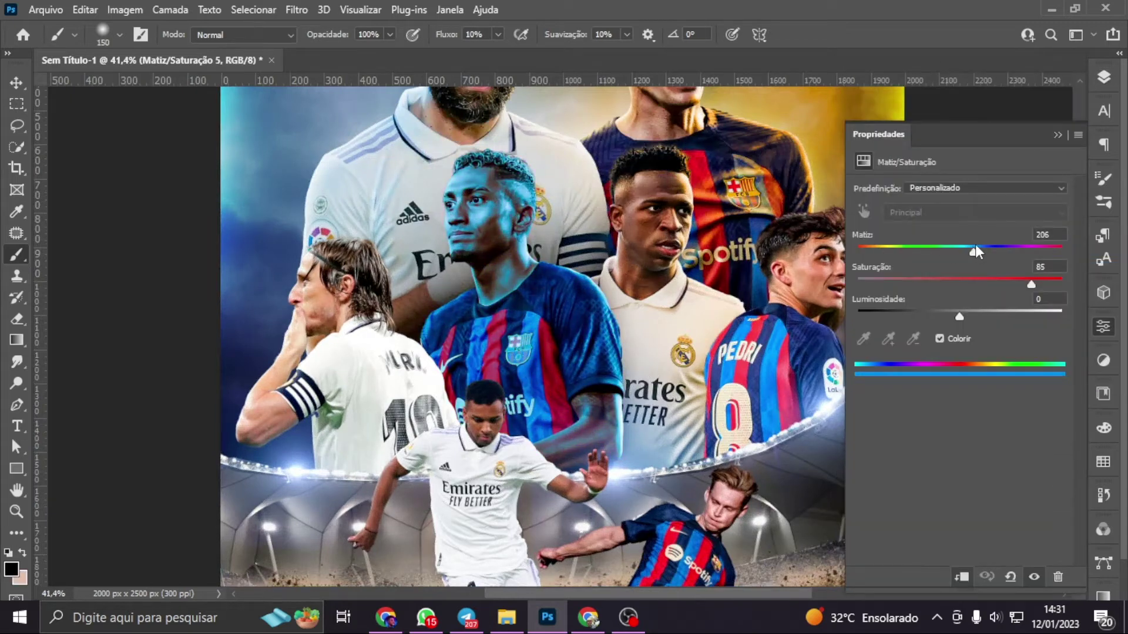
left_click(1104, 78)
left_click(929, 273)
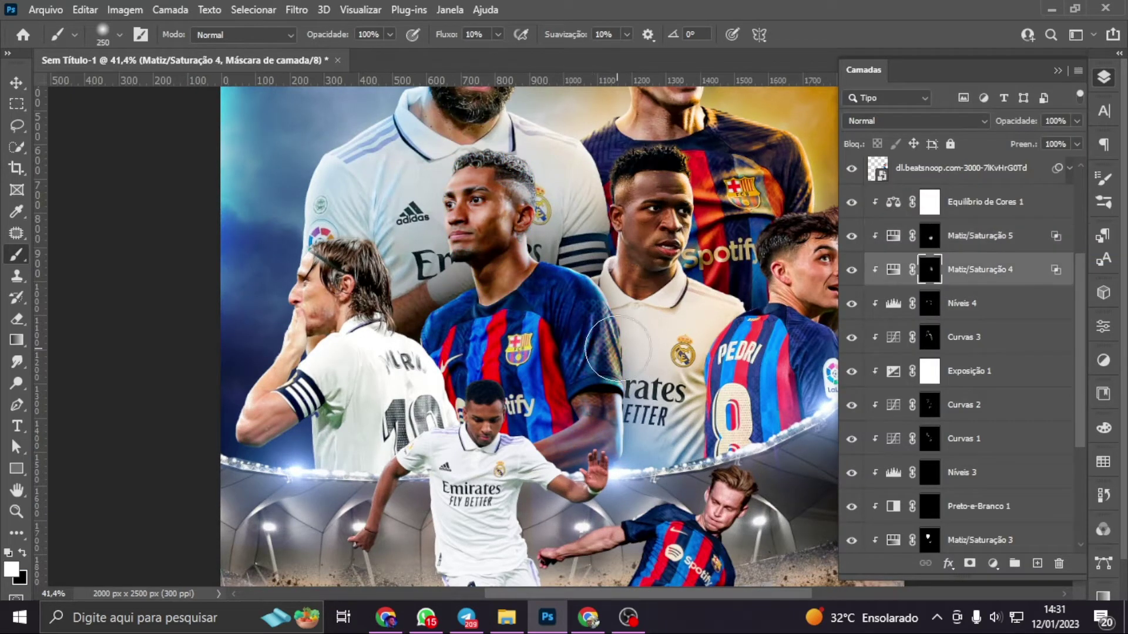
key("bracketleft")
key("bracketleft")
key("bracketleft")
key("bracketright")
key("bracketright")
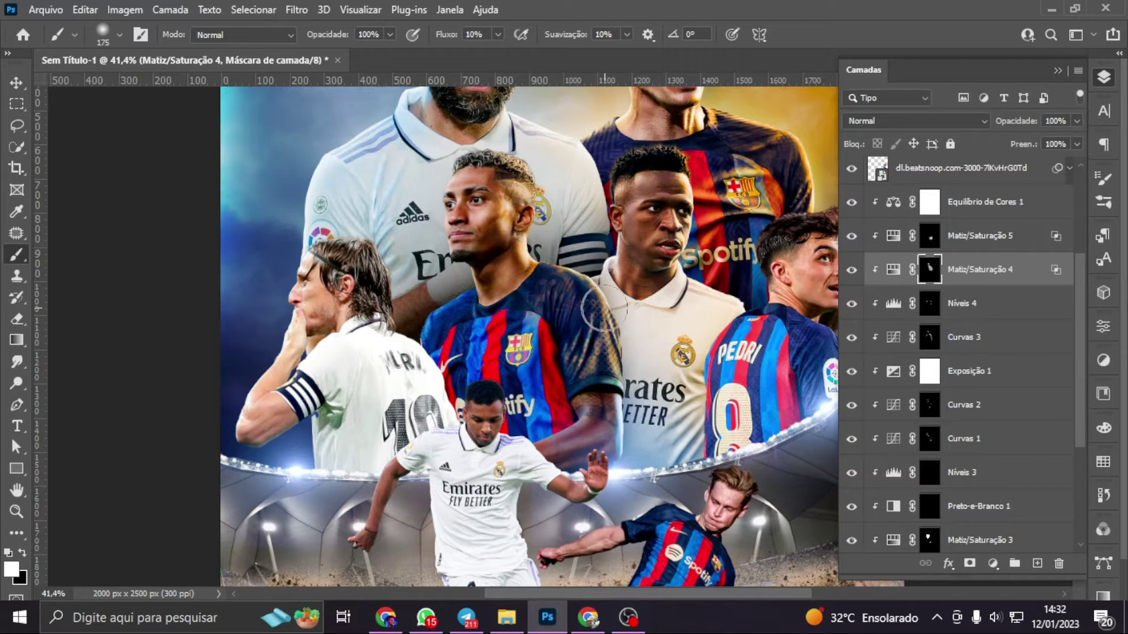
key("alt+bracketright")
scroll(448, 184, "up", 3)
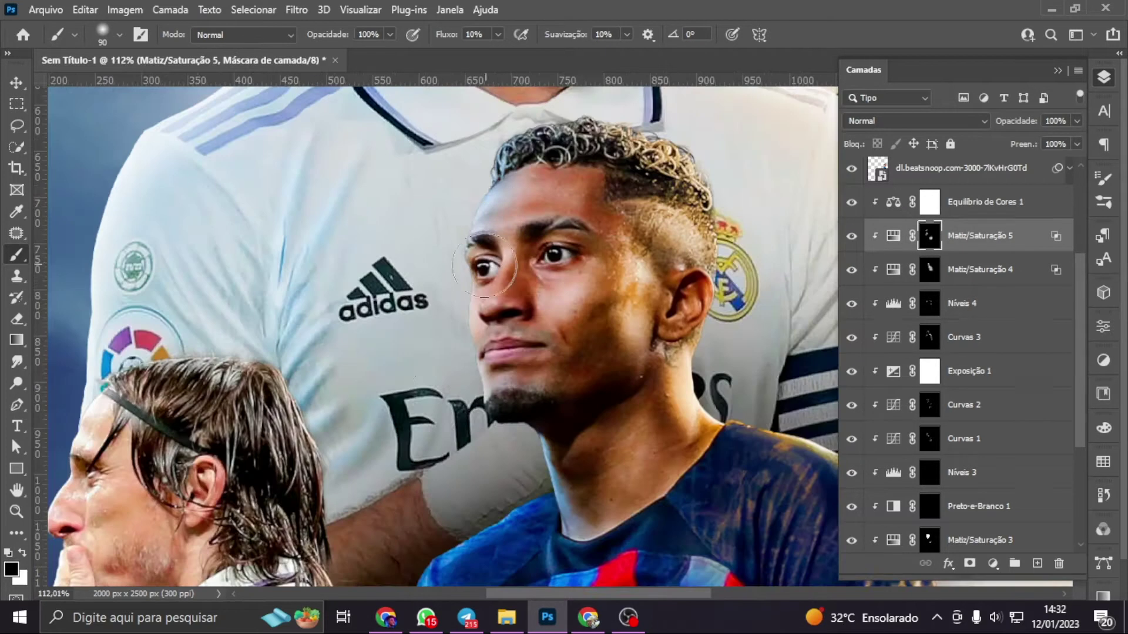
key("ctrl+0")
left_click(987, 236, "ctrl")
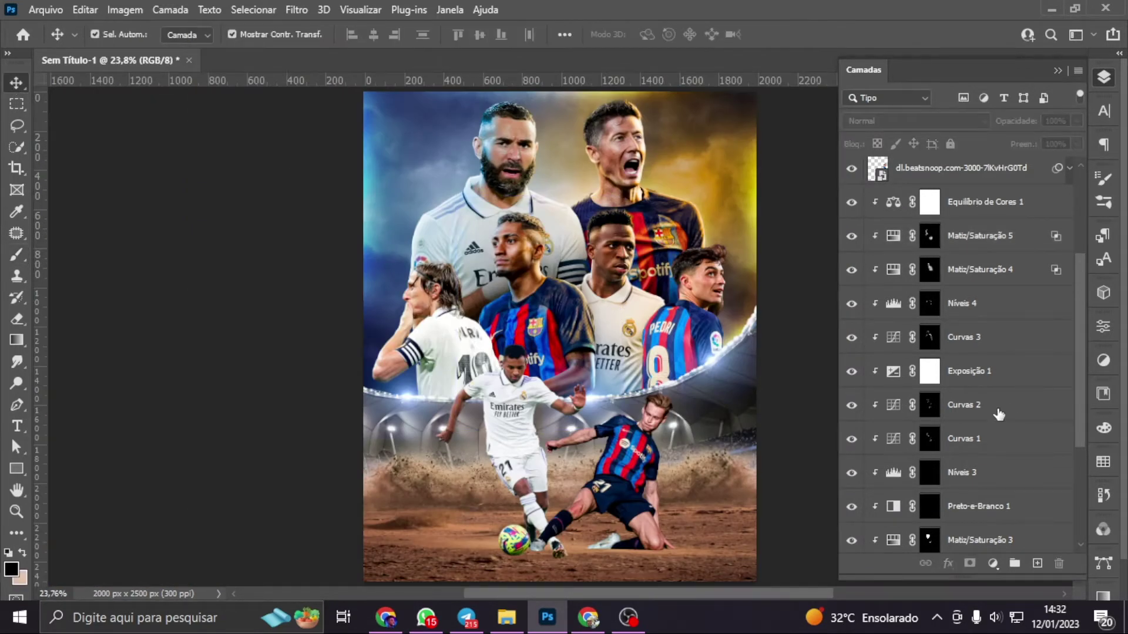
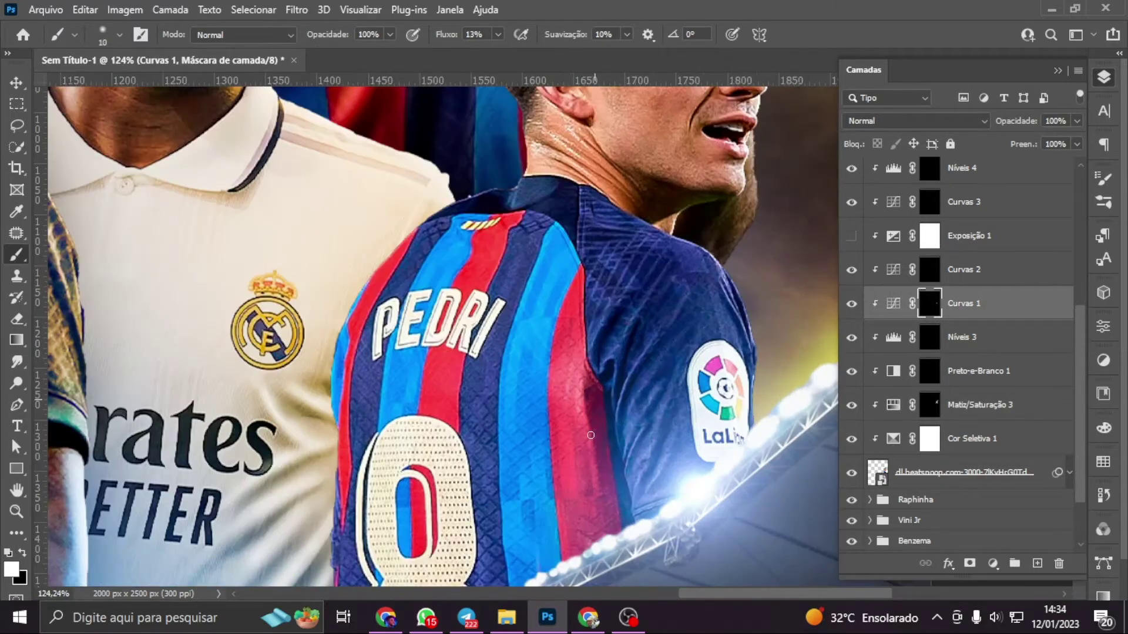
Brush over the number 8 player's face on the Curvas 2 mask with a resized soft brush
scroll(436, 312, "up", 2)
key("bracketleft")
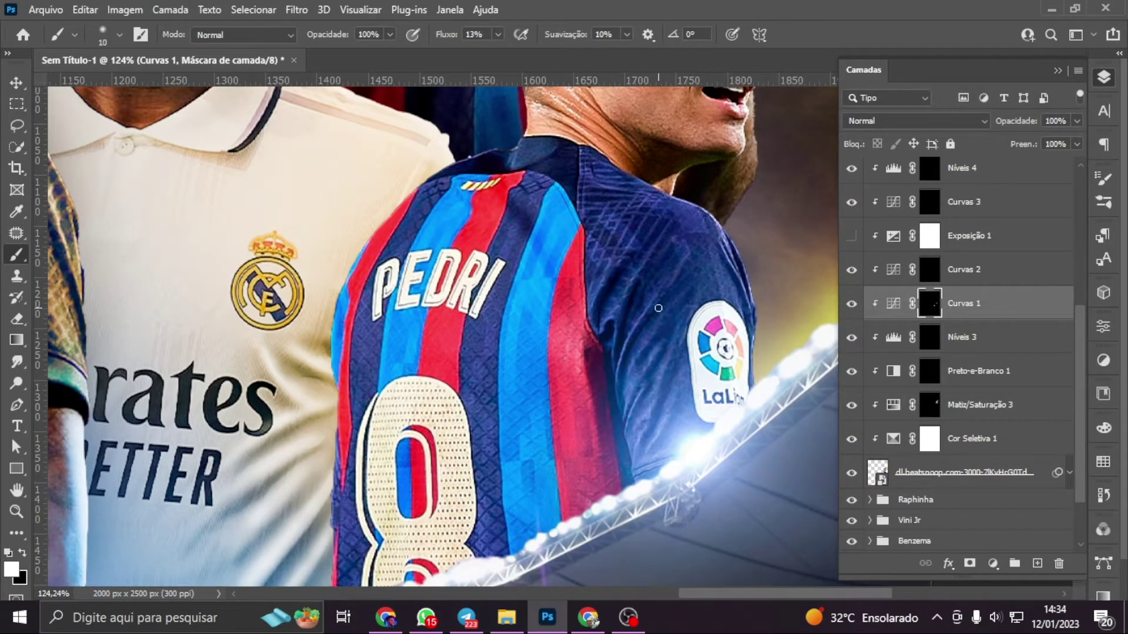
scroll(658, 308, "up", 5)
scroll(658, 307, "up", 3)
key("bracketright")
key("bracketright")
key("bracketright")
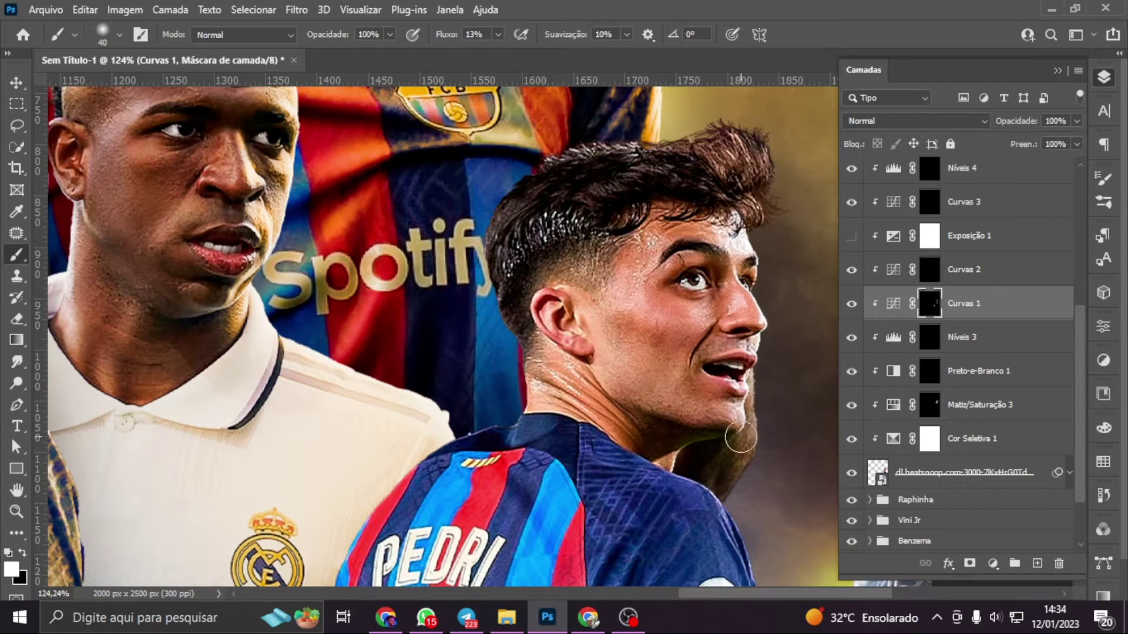
key("alt+bracketright")
left_click_drag(673, 358, 644, 403)
Compare the whole poster with the exposure adjustment on, then zoom back to the Barcelona shirt
scroll(644, 403, "down", 3)
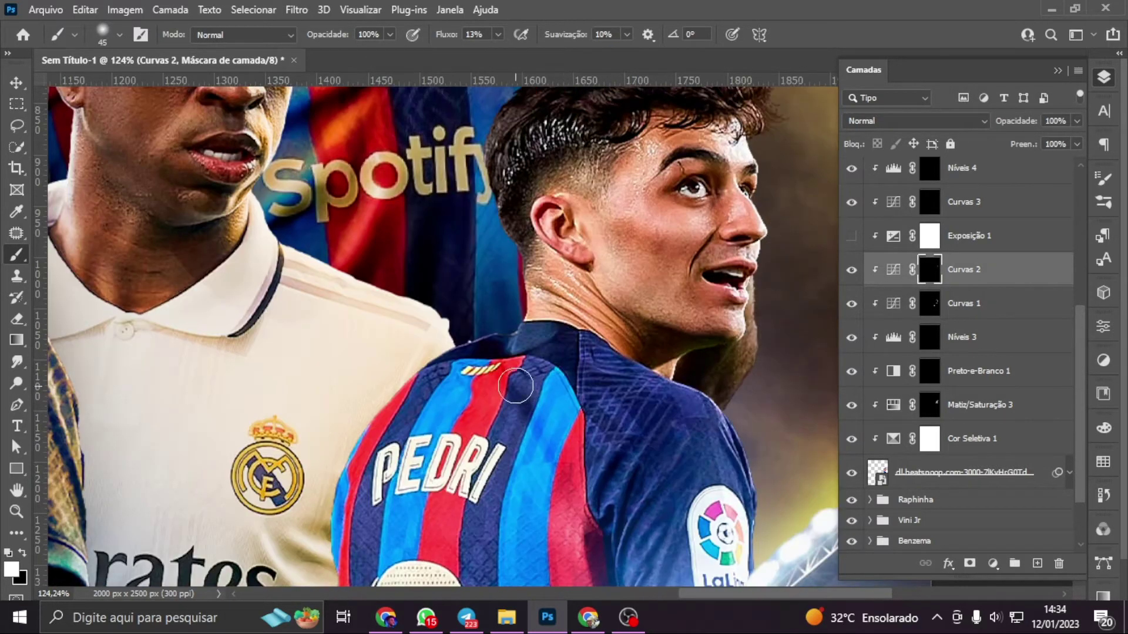
scroll(623, 435, "down", 4)
scroll(596, 477, "down", 2)
key("bracketleft")
key("bracketleft")
key("ctrl+0")
left_click(851, 235)
left_click(893, 235)
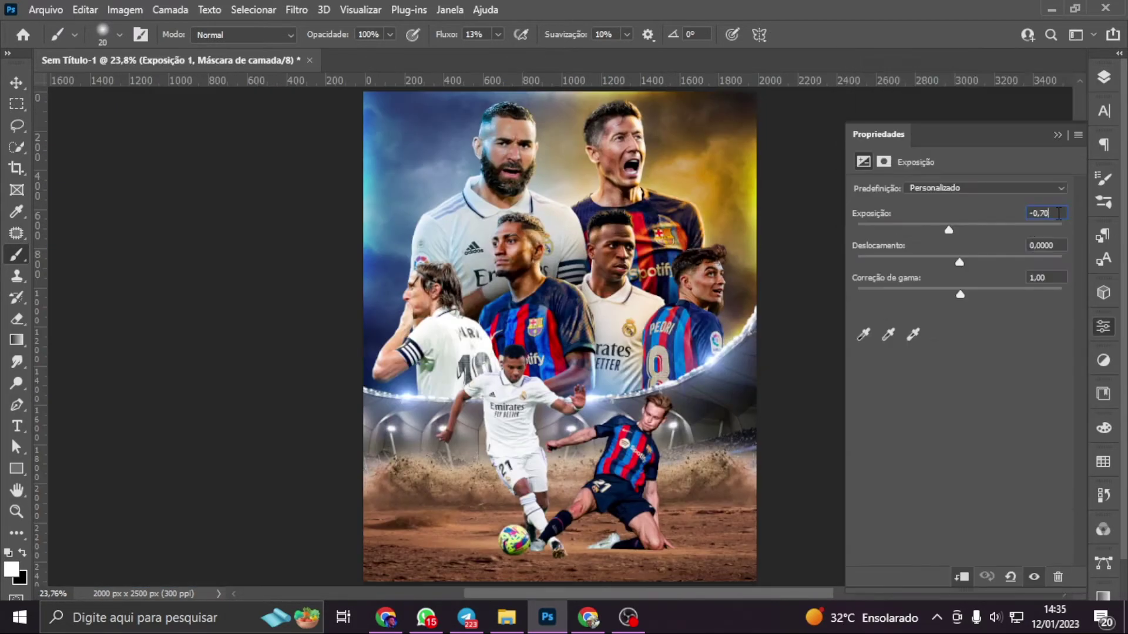
left_click(1103, 77)
Target the Curvas 3 mask and size the brush for fine strokes on the striped shirt
left_click(964, 202)
scroll(728, 397, "up", 5)
scroll(728, 396, "up", 1)
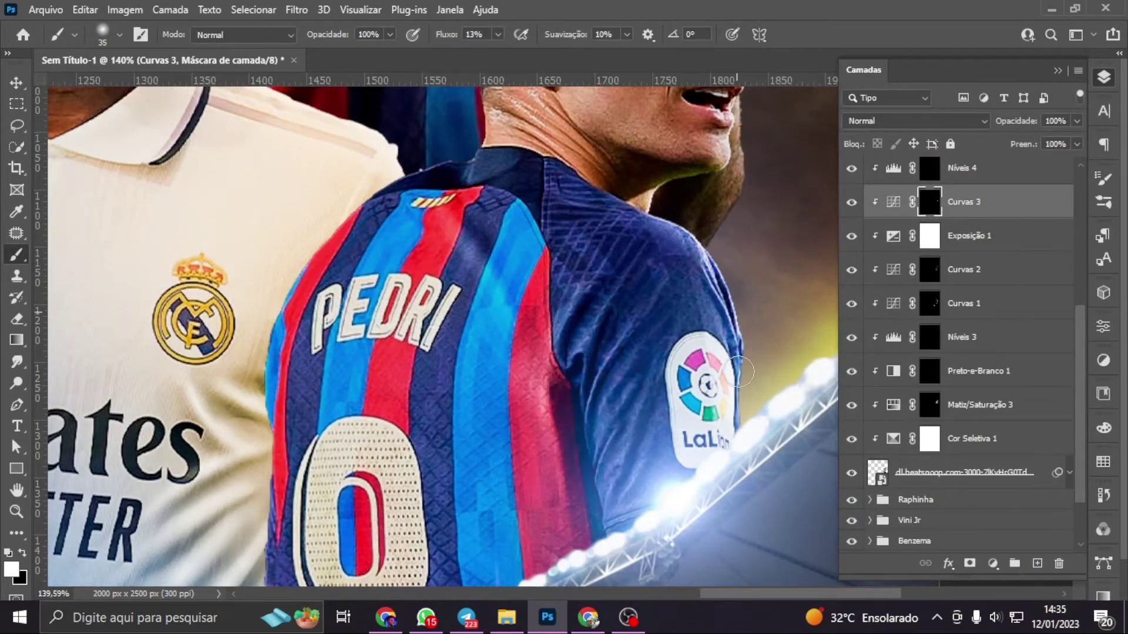
scroll(729, 353, "up", 4)
key("bracketright")
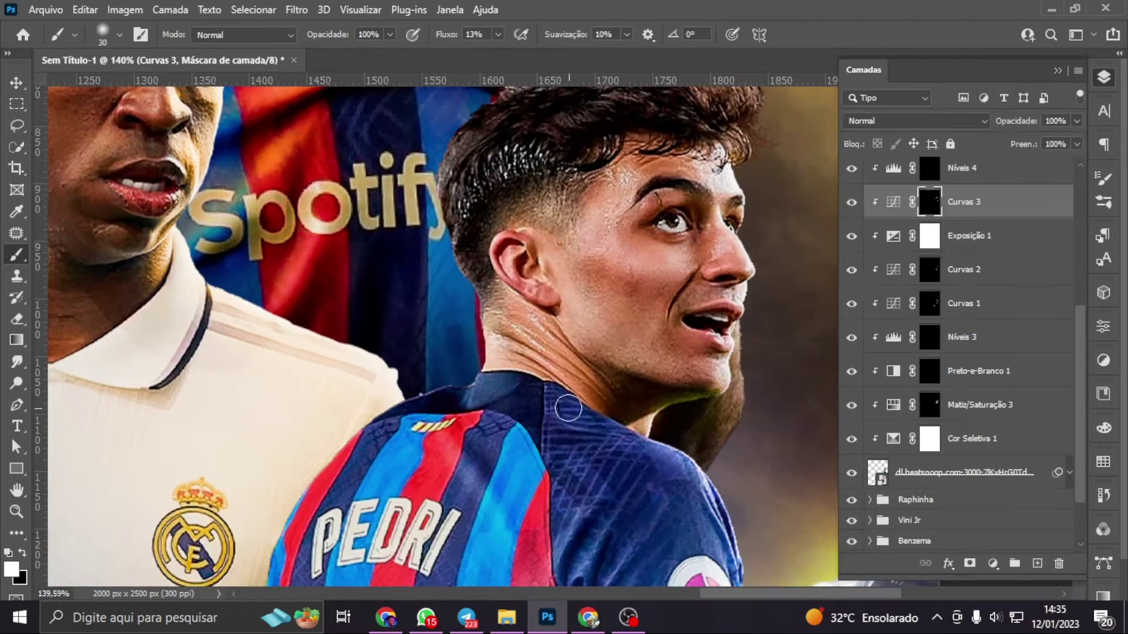
scroll(647, 323, "down", 5)
key("bracketleft")
key("bracketleft")
key("bracketleft")
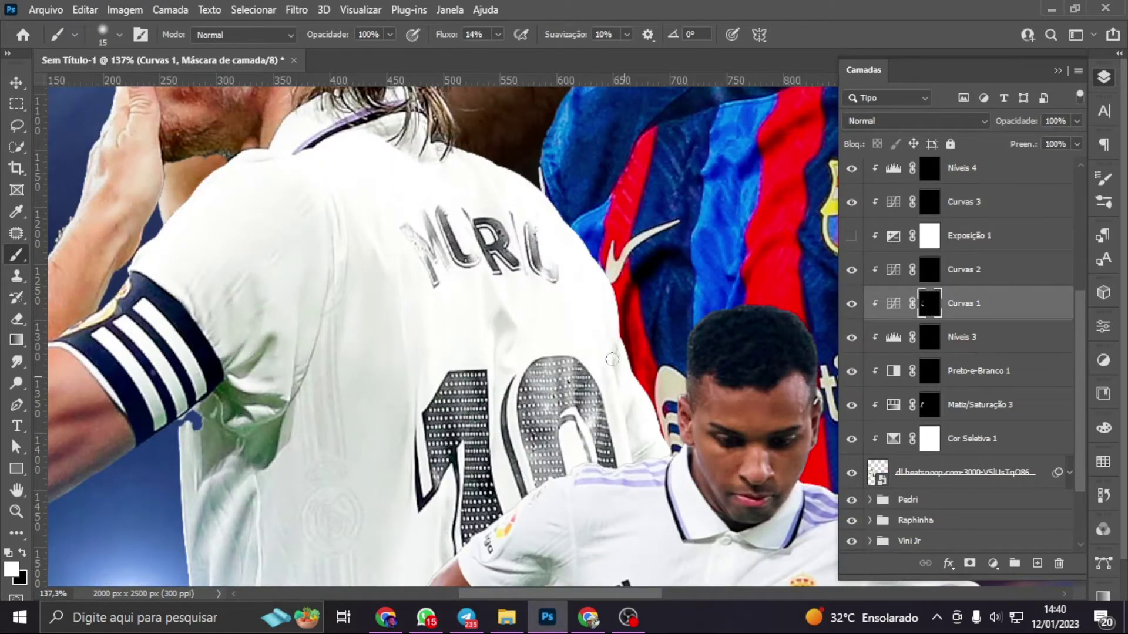
Hide Curvas 1 to compare and target the Curvas 2 mask for painting
scroll(587, 346, "up", 2)
scroll(500, 318, "up", 1)
scroll(420, 295, "up", 2)
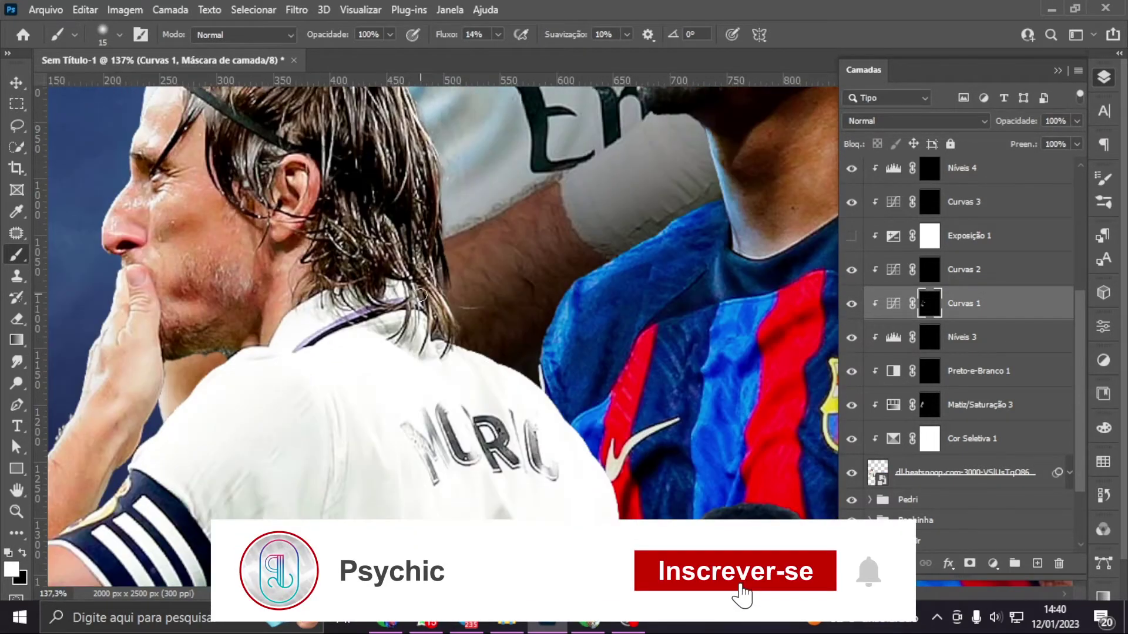
key("ctrl+0")
left_click(851, 303)
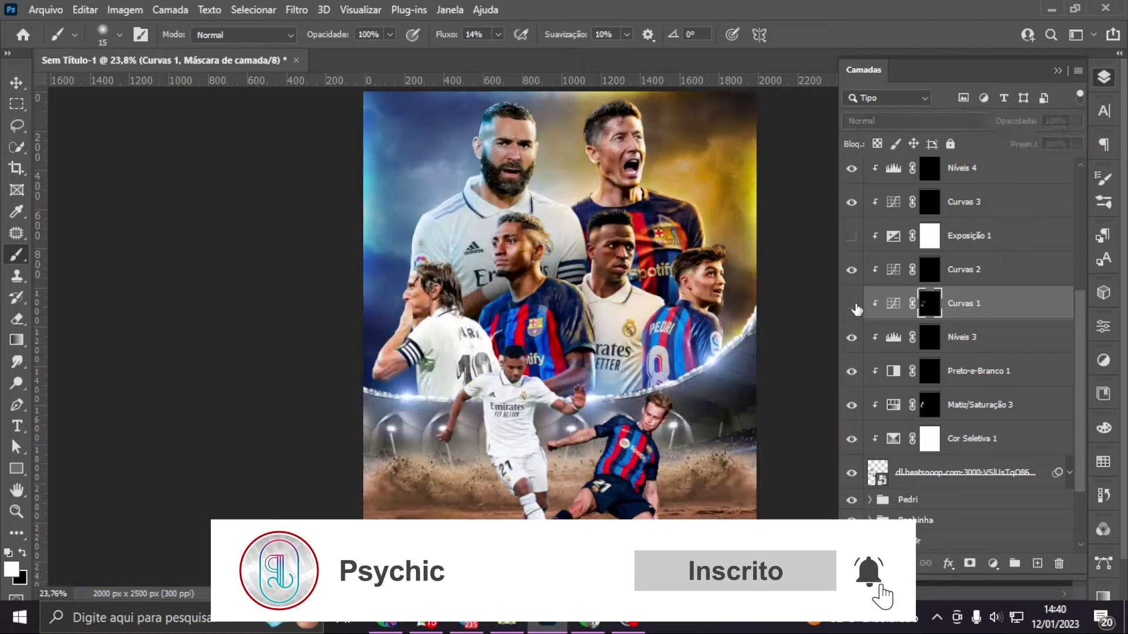
left_click(929, 269)
scroll(431, 381, "up", 3)
scroll(438, 440, "up", 5)
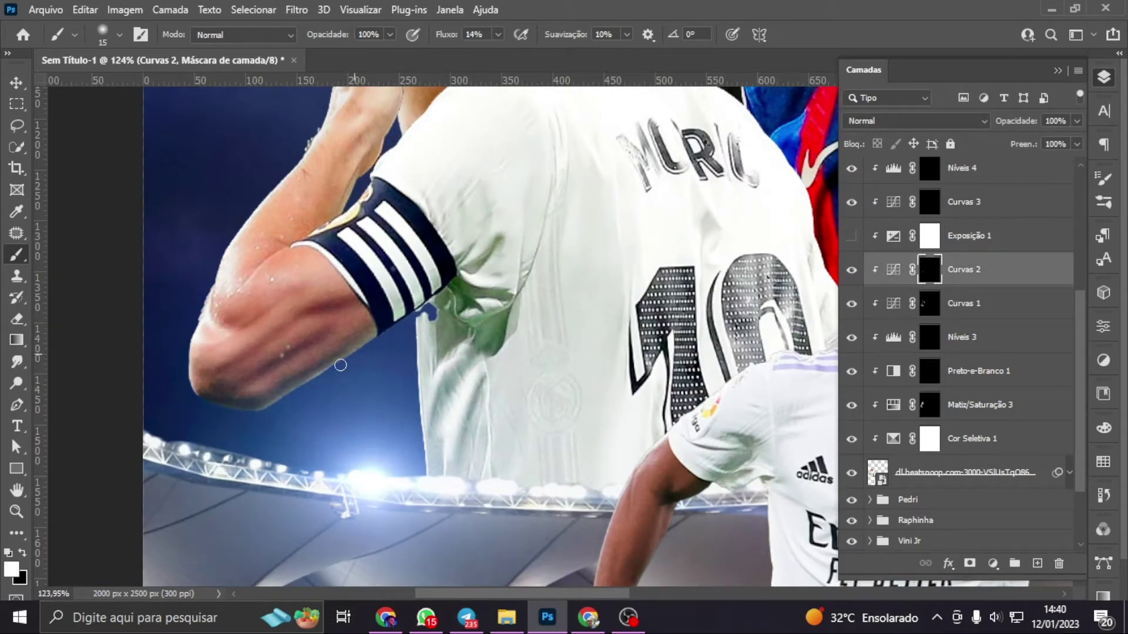
Brighten the captain's forearm up to the wrist on the Curvas 2 mask
mouse_move(321, 351)
left_mouse_down()
mouse_move(354, 316)
mouse_move(229, 371)
left_mouse_up()
left_click_drag(312, 292, 185, 371)
left_click_drag(344, 259, 206, 305)
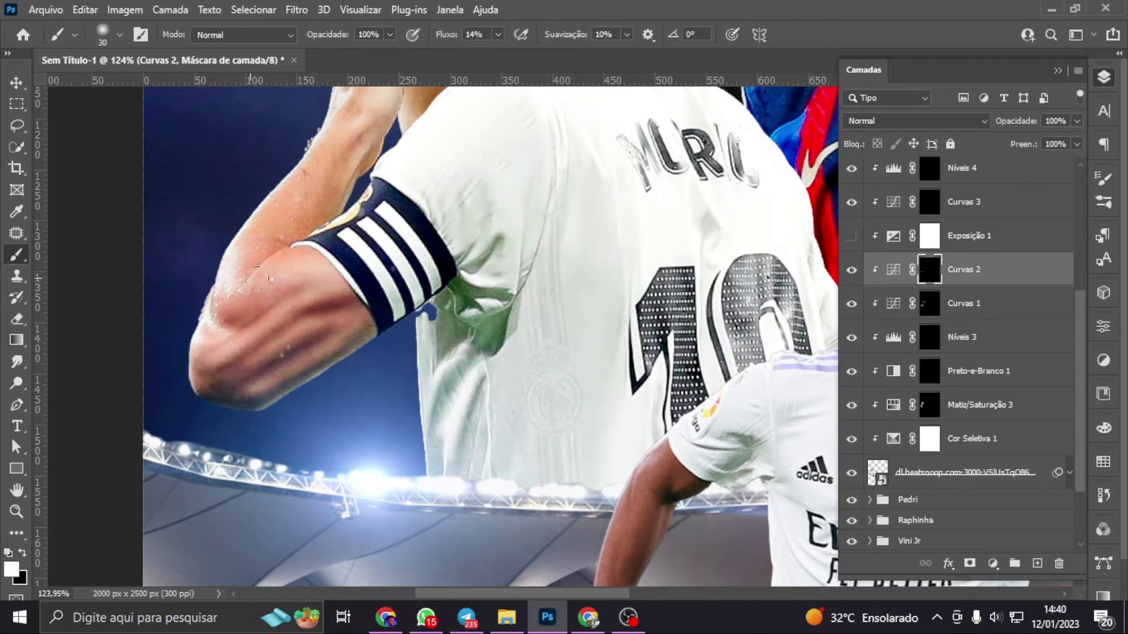
key("bracketright")
scroll(356, 327, "up", 5)
left_click_drag(356, 327, 381, 248)
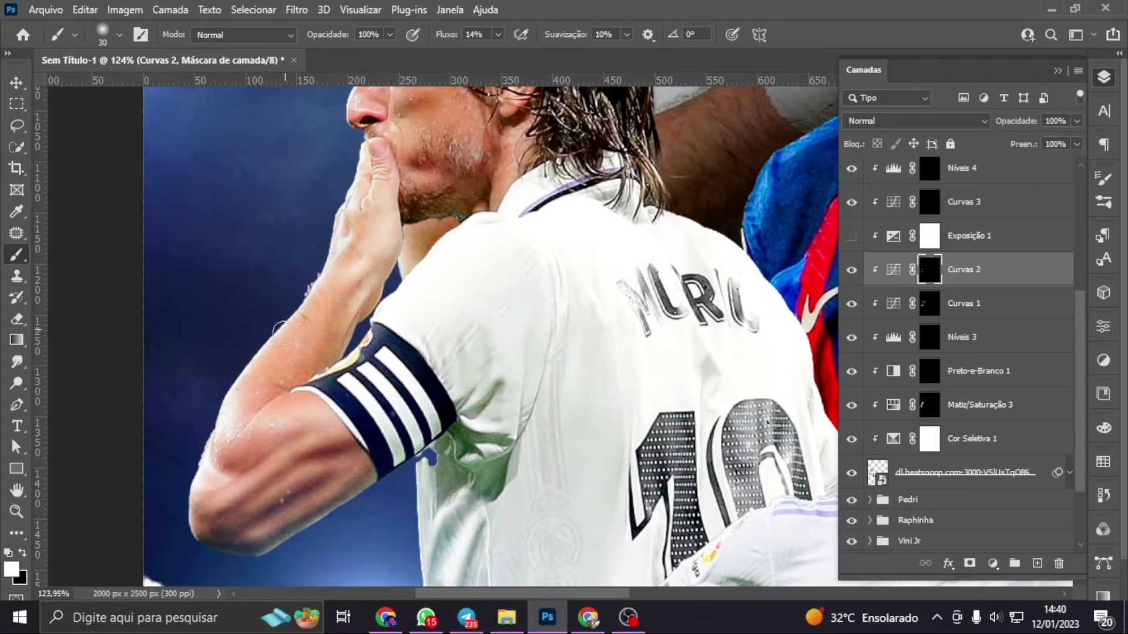
scroll(284, 333, "up", 2)
scroll(390, 224, "up", 2)
scroll(391, 220, "up", 1)
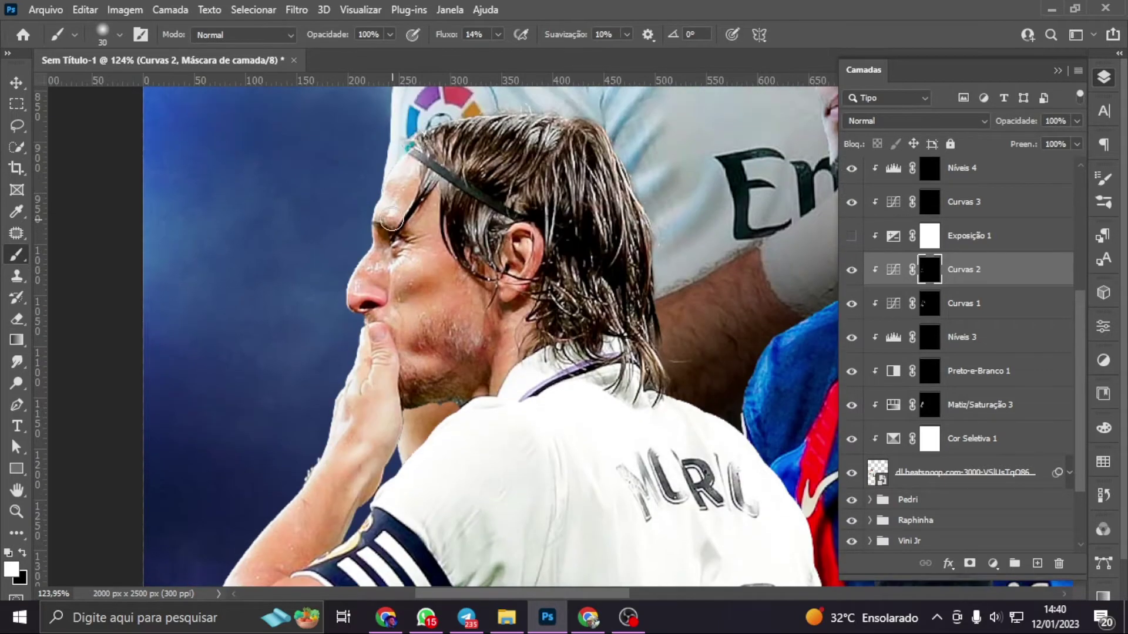
Switch on Exposição 1 and confirm its -0,70 exposure value
key("ctrl+0")
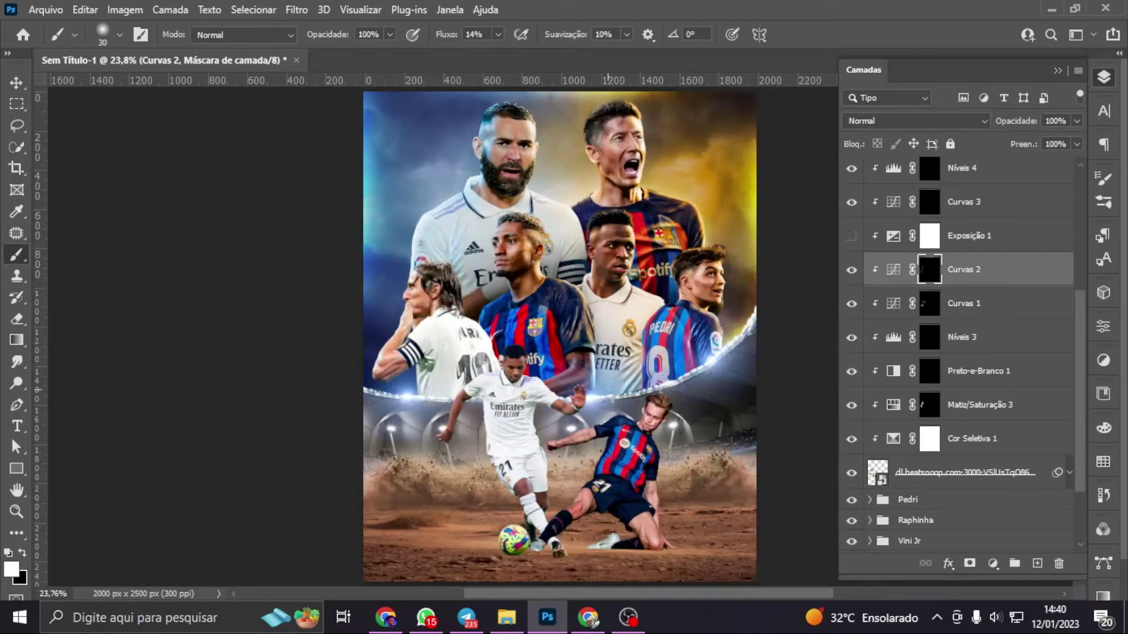
left_click(851, 236)
double_click(893, 236)
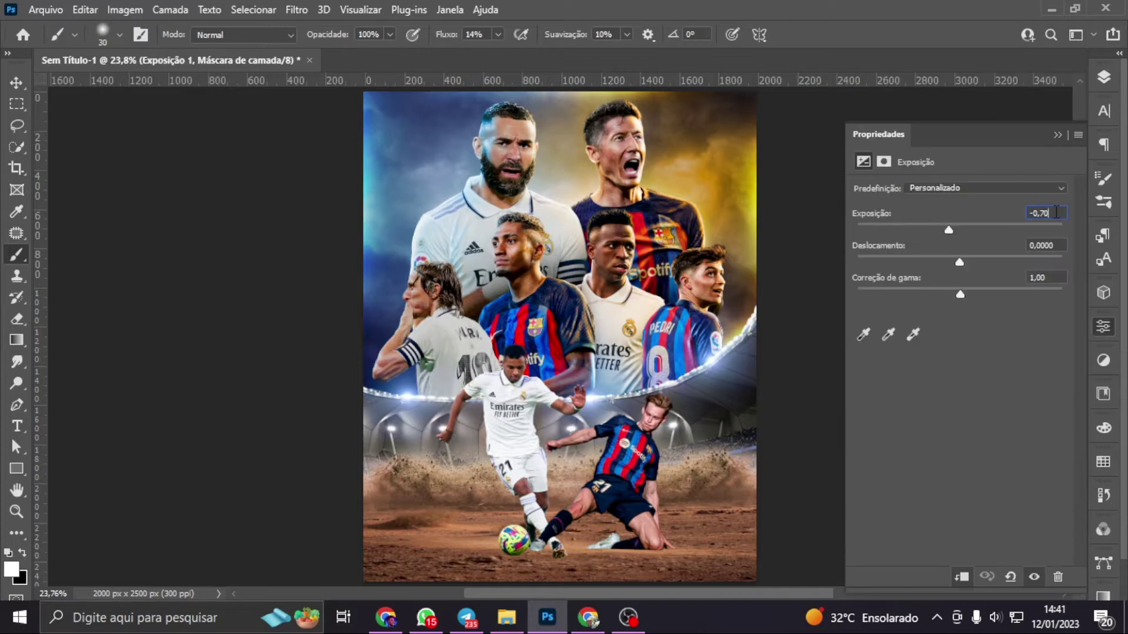
key("Return")
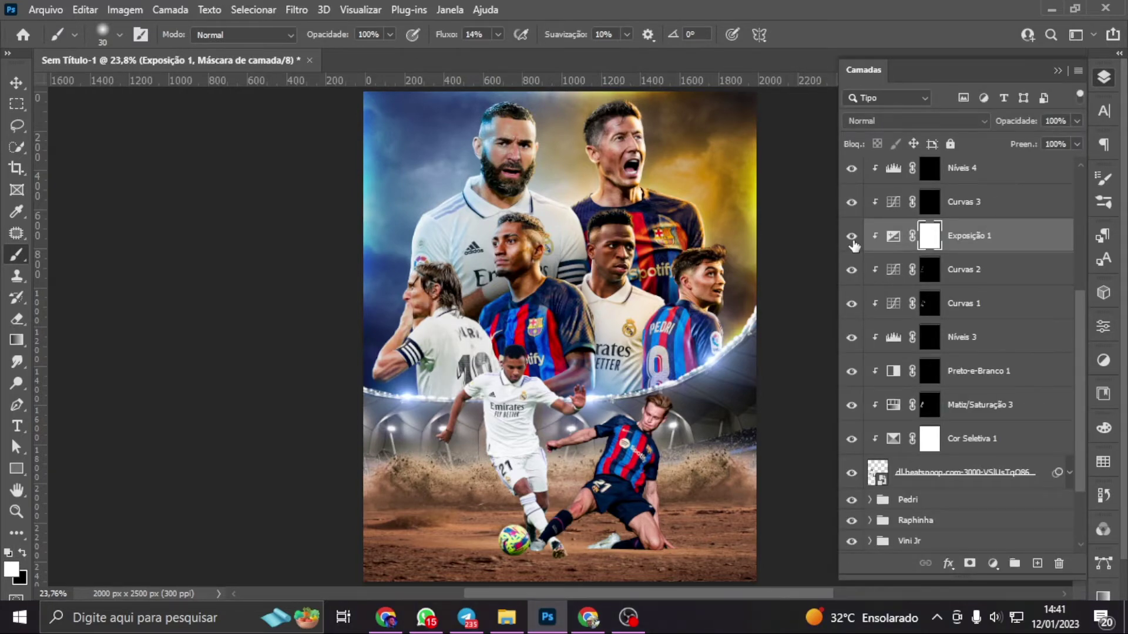
Lighten the captain's arm around the armband on the Curvas 3 mask
left_click(929, 201)
scroll(423, 403, "up", 6)
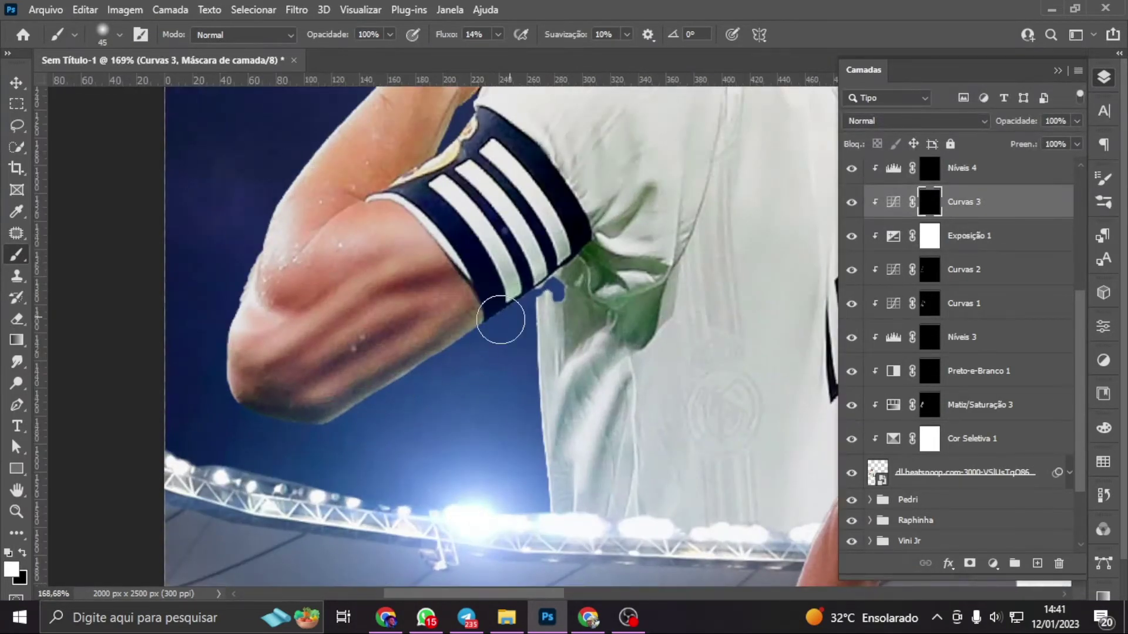
left_click_drag(500, 321, 302, 441)
scroll(353, 446, "up", 5)
key("bracketright")
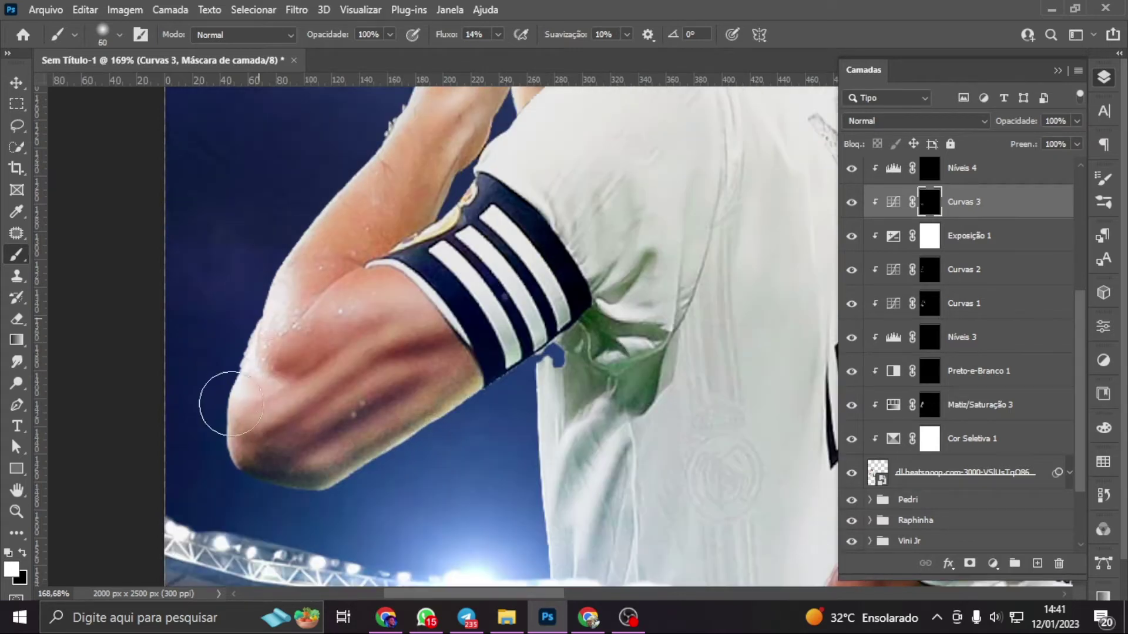
scroll(293, 294, "up", 3)
scroll(370, 224, "up", 2)
scroll(405, 247, "up", 5)
scroll(440, 259, "up", 2)
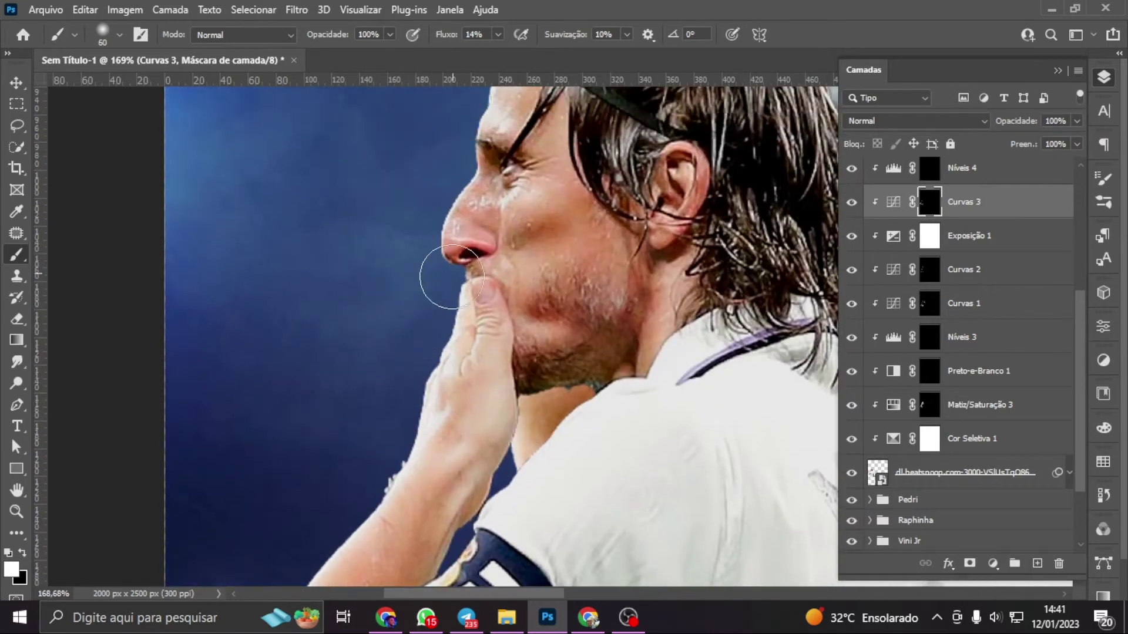
scroll(464, 176, "up", 2)
scroll(464, 165, "up", 3)
Compare the full poster with Curvas 3 hidden and add a new empty layer
key("ctrl+0")
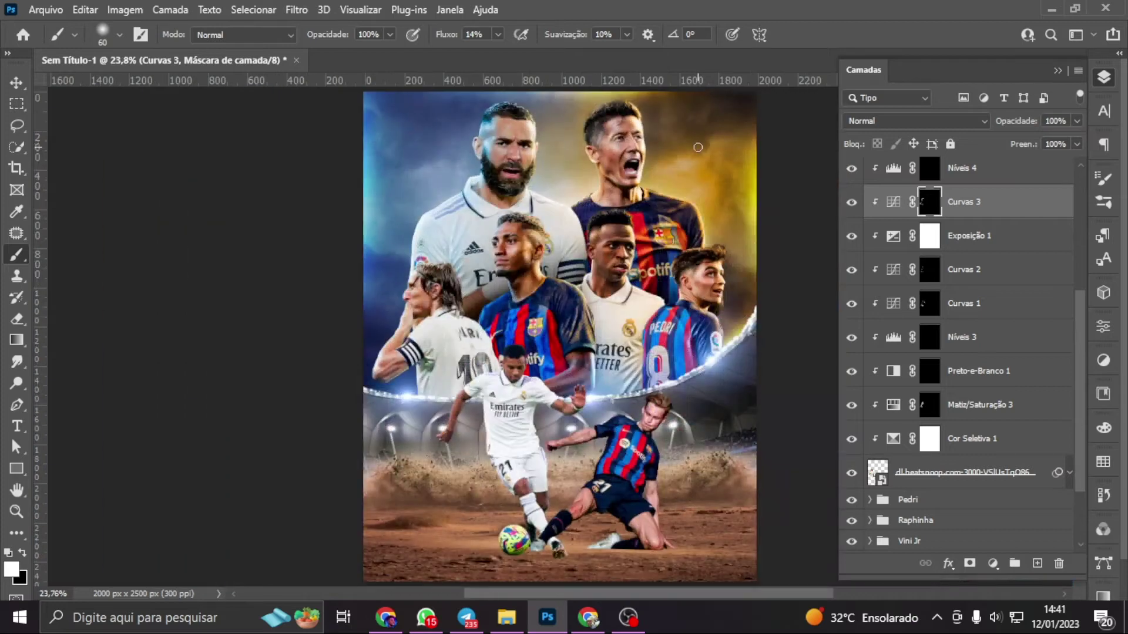
left_click(852, 209)
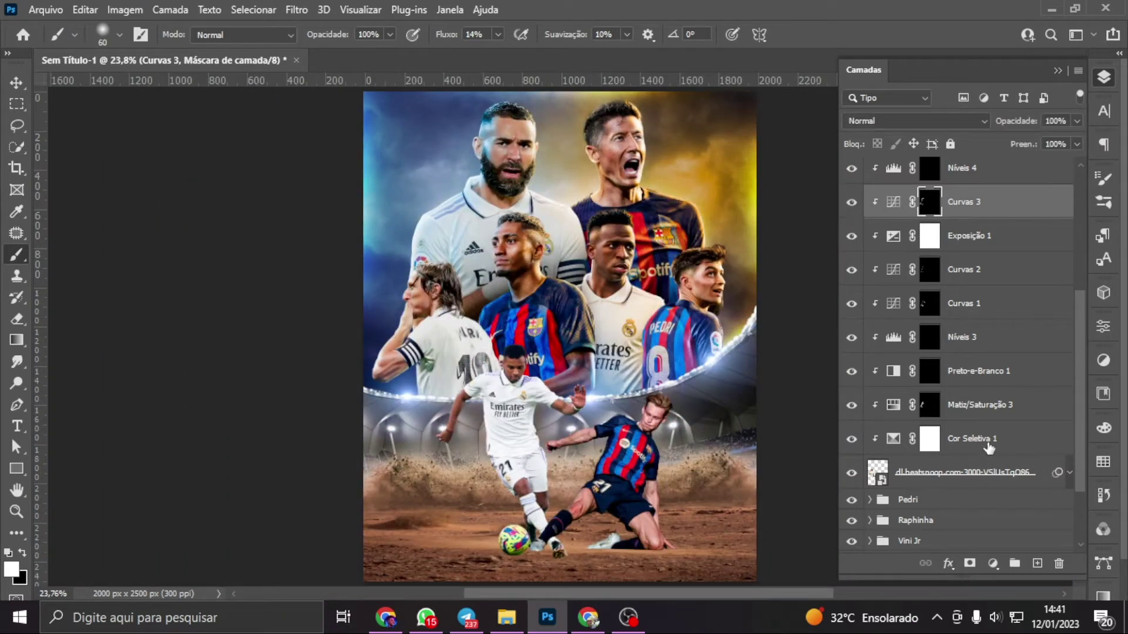
left_click(998, 477)
key("ctrl+shift+alt+n")
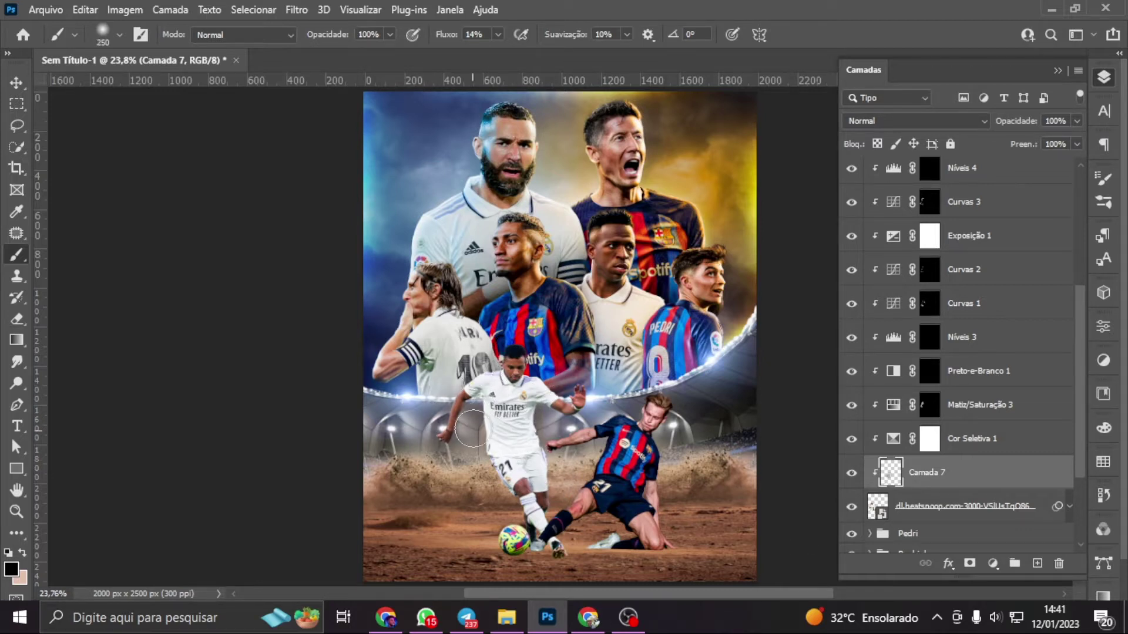
scroll(854, 423, "up", 2)
scroll(859, 388, "up", 3)
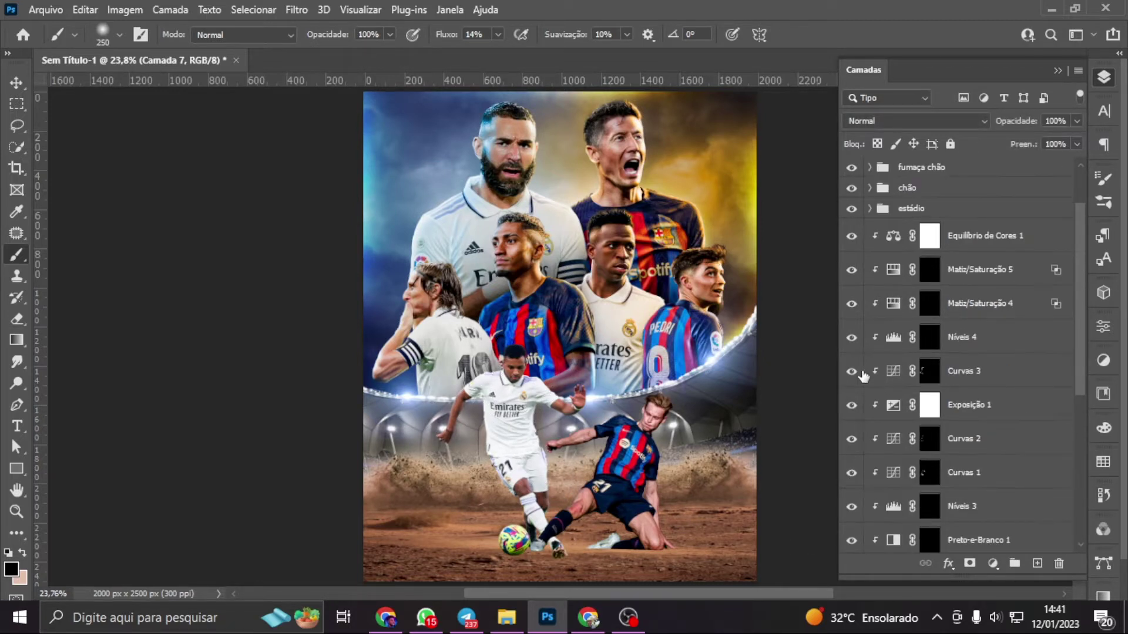
Brighten the hair tips at the captain's neck on the Curvas 3 mask with a smaller brush
left_click(929, 370)
scroll(493, 266, "up", 6)
scroll(493, 266, "up", 1)
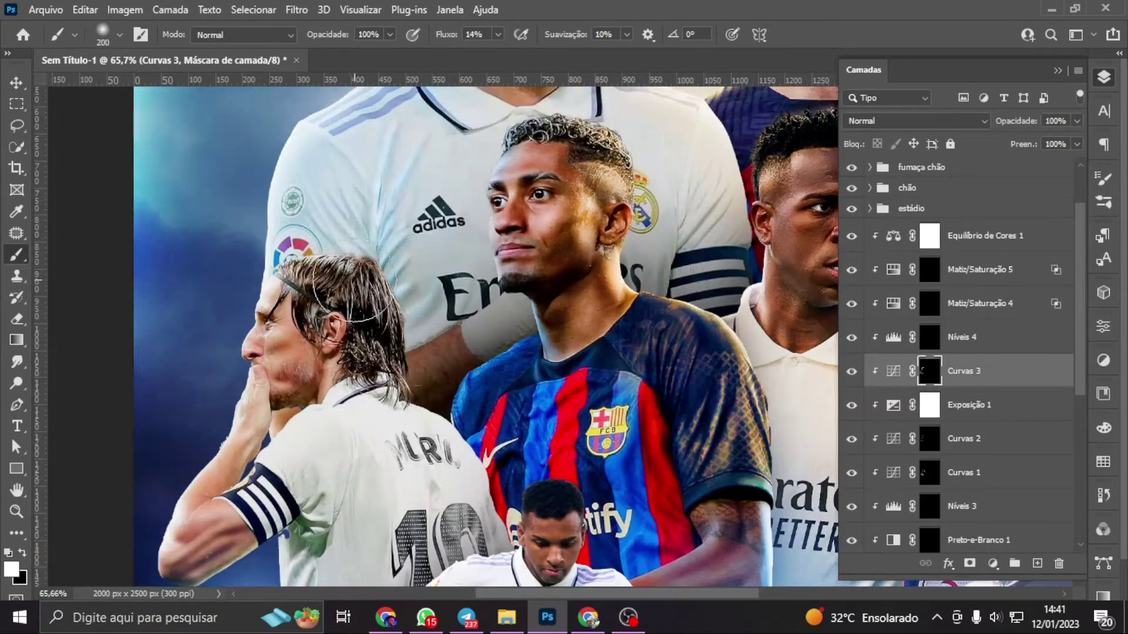
key("bracketleft")
key("bracketleft")
key("bracketleft")
left_click_drag(430, 359, 403, 386)
scroll(464, 430, "down", 3)
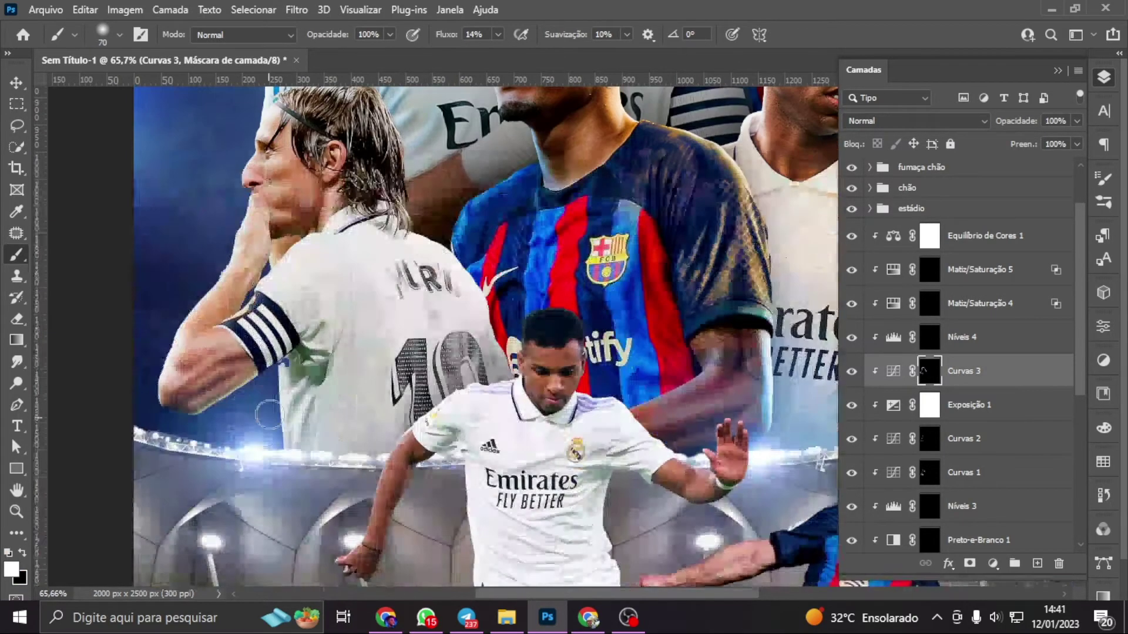
key("bracketleft")
Brighten the arm from armband to elbow on the Níveis 4 mask
left_click(929, 337)
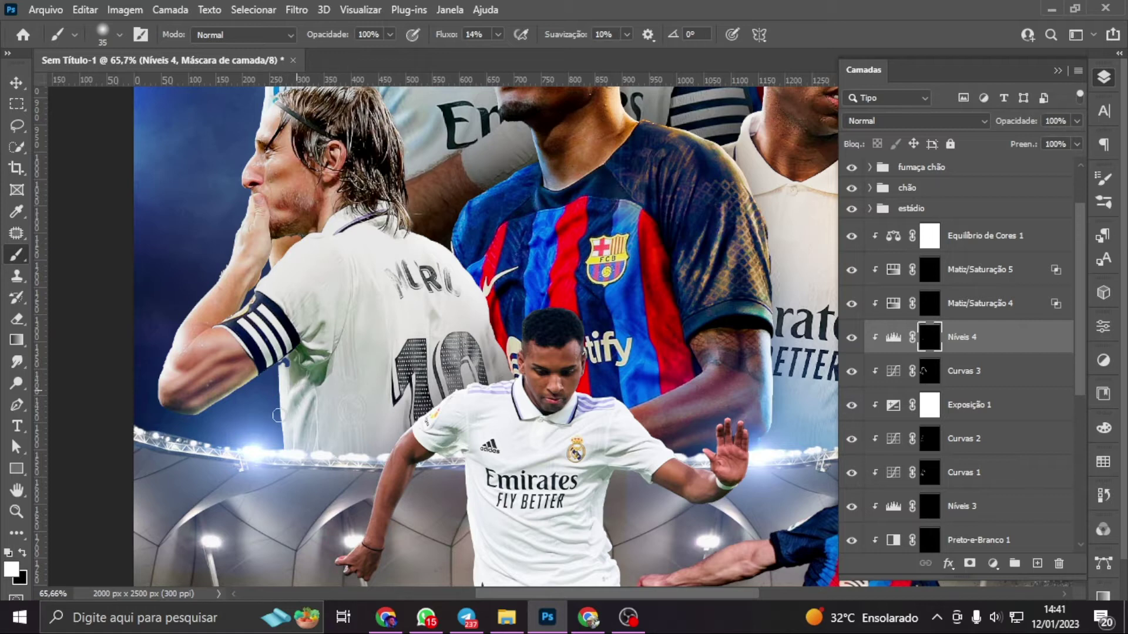
scroll(239, 298, "up", 2)
key("bracketleft")
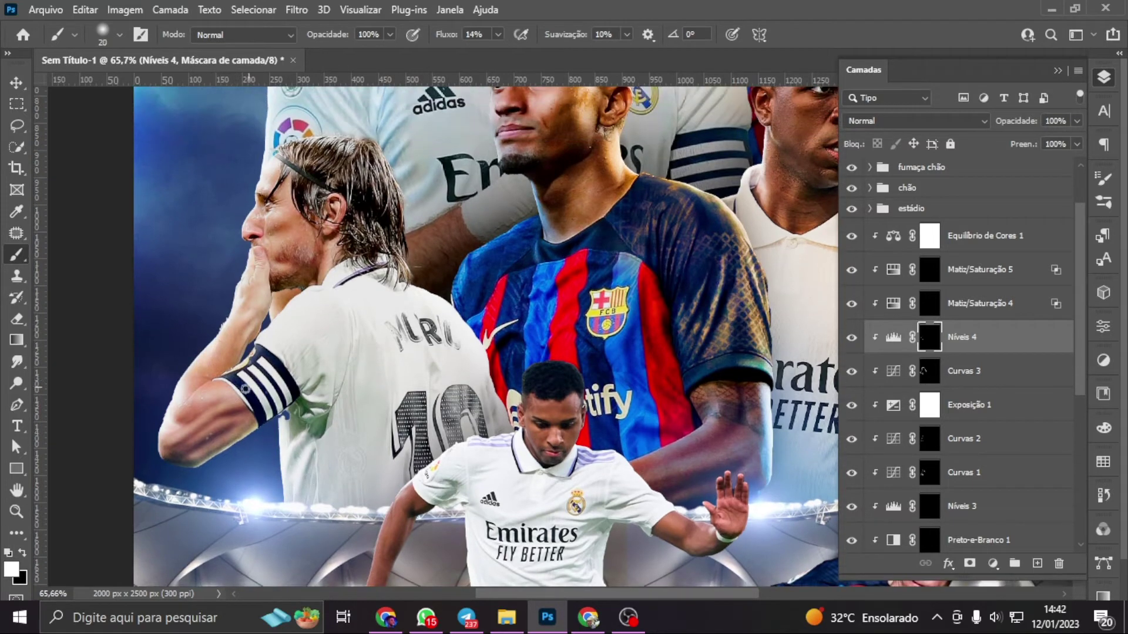
scroll(203, 348, "up", 3)
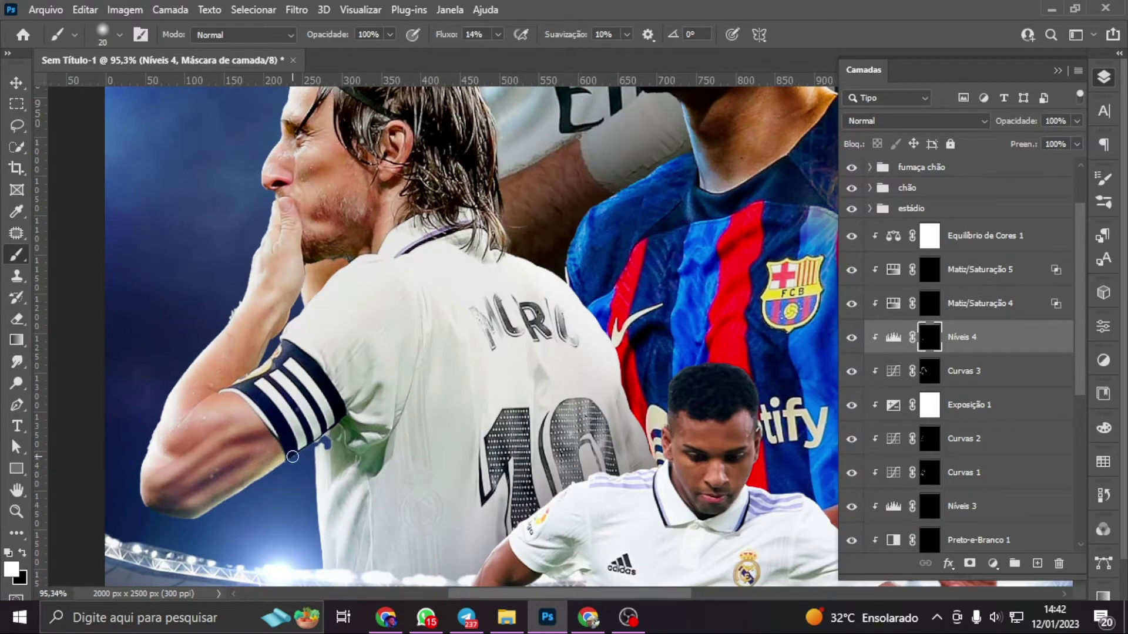
left_click_drag(292, 456, 188, 510)
scroll(335, 419, "up", 3)
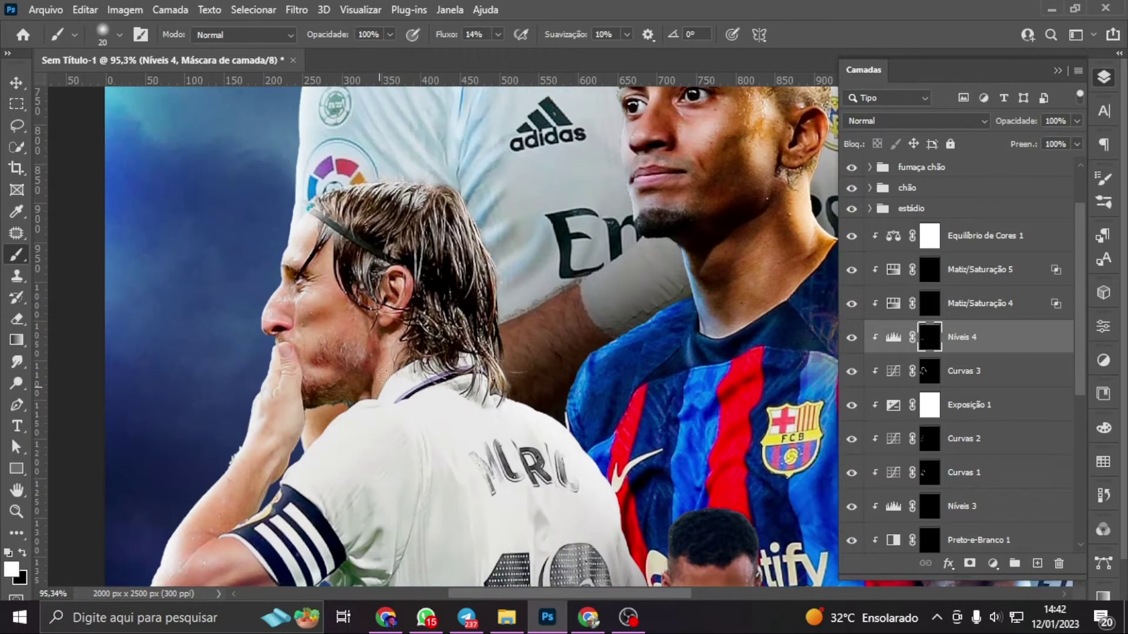
scroll(548, 319, "down", 5)
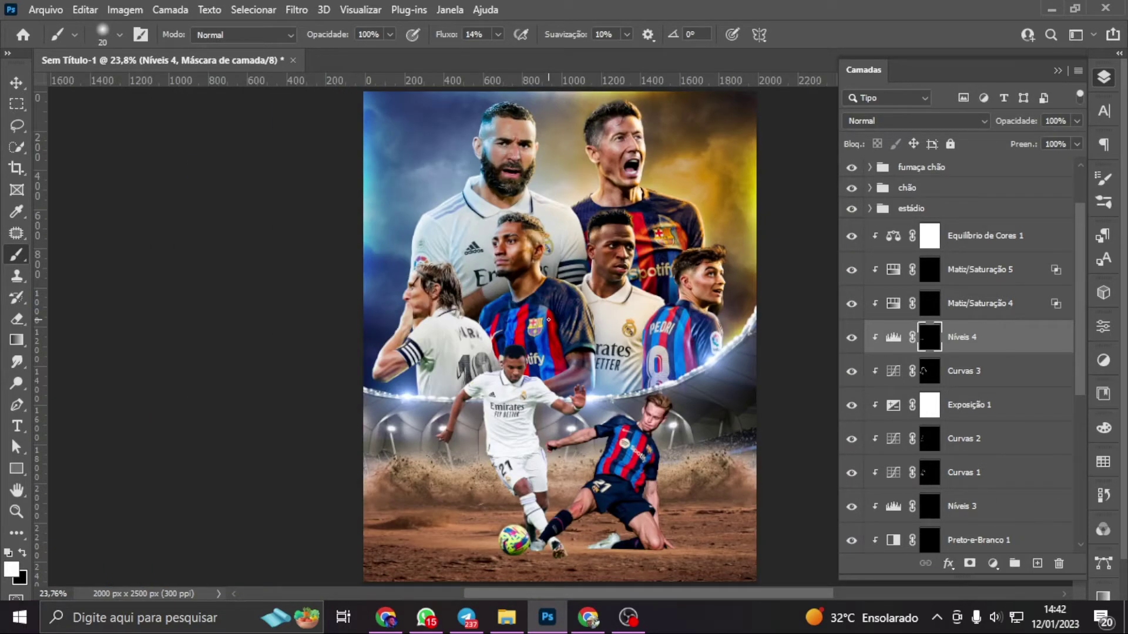
Remove the Matiz/Saturação 4 mask and shift its colorize hue to blue
left_click(929, 303)
right_click(929, 303)
left_click(940, 330)
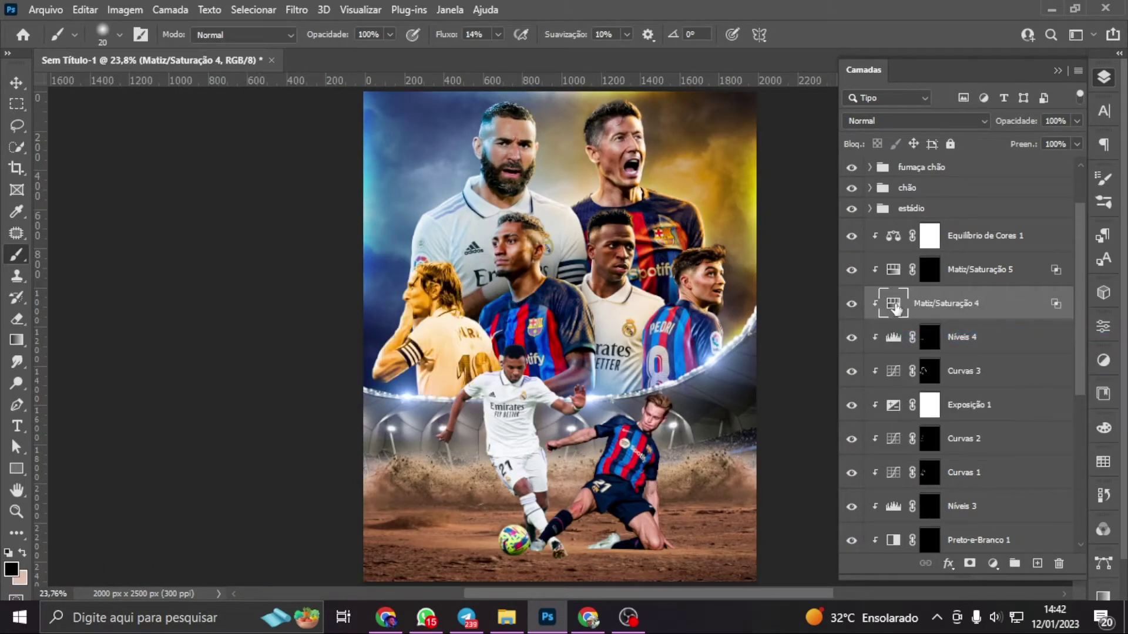
double_click(893, 303)
mouse_move(882, 249)
left_mouse_down()
mouse_move(1013, 260)
mouse_move(985, 257)
left_mouse_up()
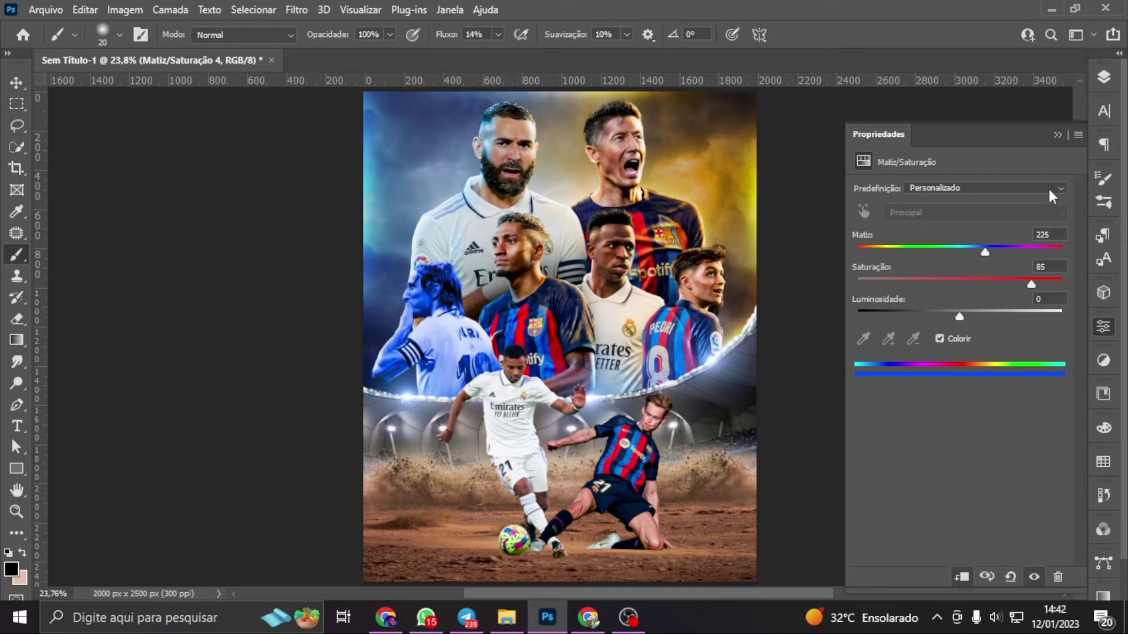
Invert the tint's mask and paint the blue back onto the player's arm and shirt
left_click(1104, 77)
left_click(969, 563)
key("ctrl+i")
scroll(402, 261, "up", 5)
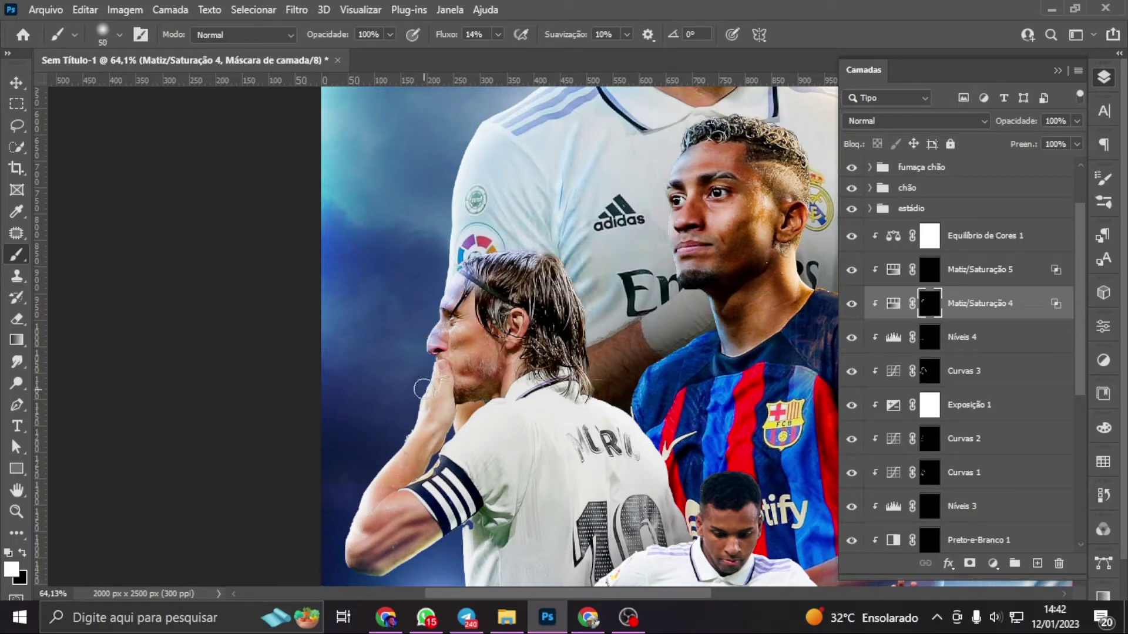
scroll(388, 446, "down", 3)
key("bracketright")
key("bracketright")
key("bracketright")
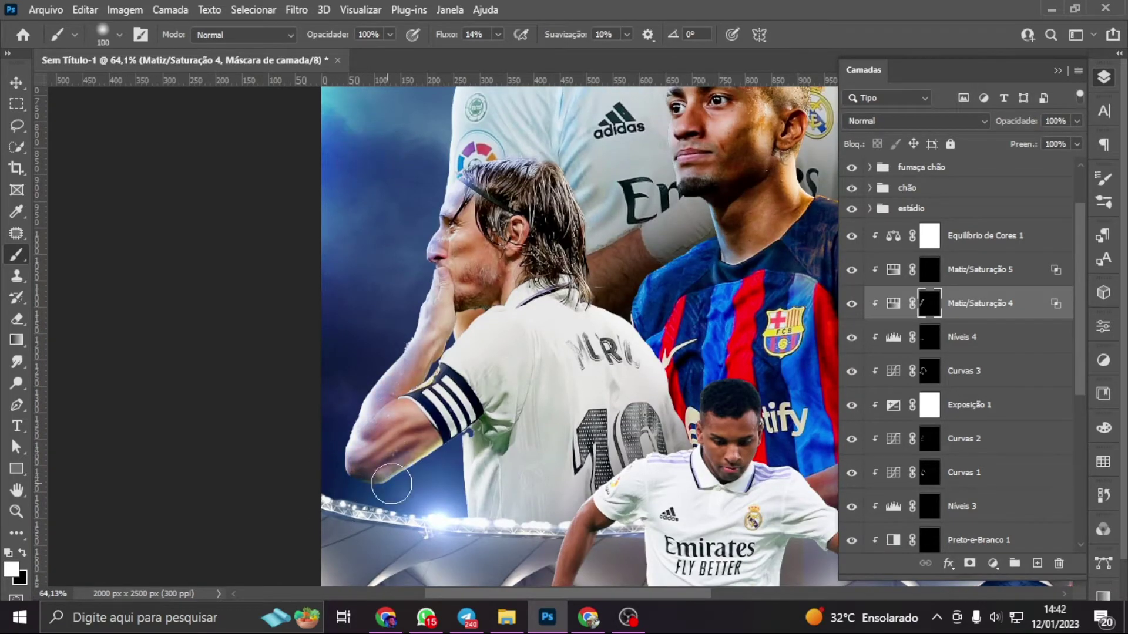
left_click_drag(446, 453, 487, 470)
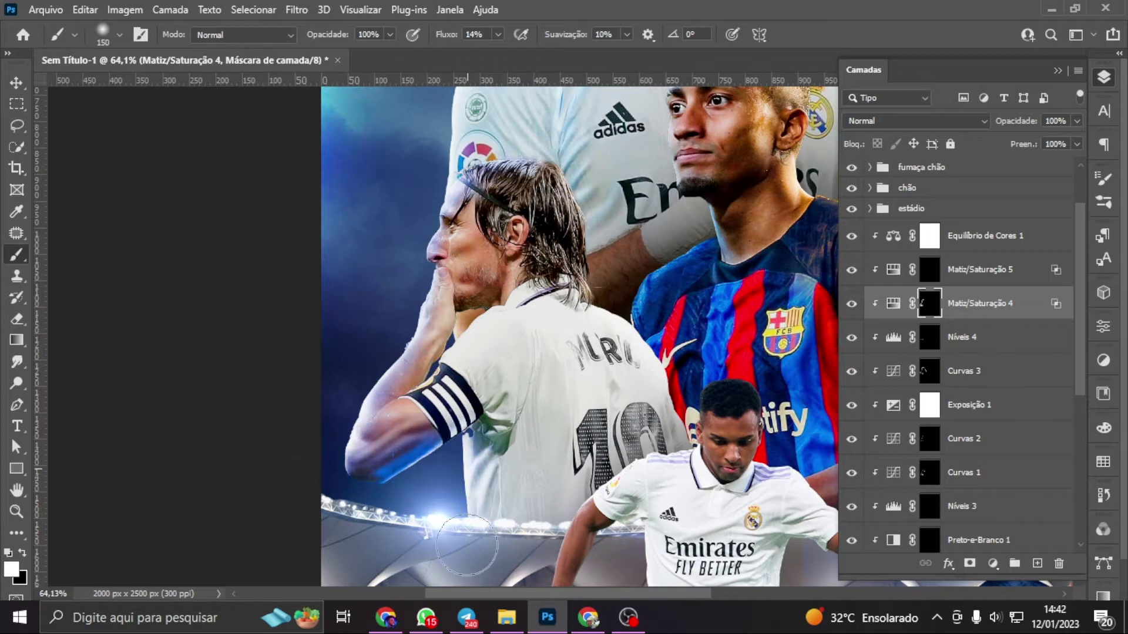
key("bracketright")
key("bracketright")
key("bracketright")
key("bracketright")
key("bracketright")
scroll(423, 382, "up", 5)
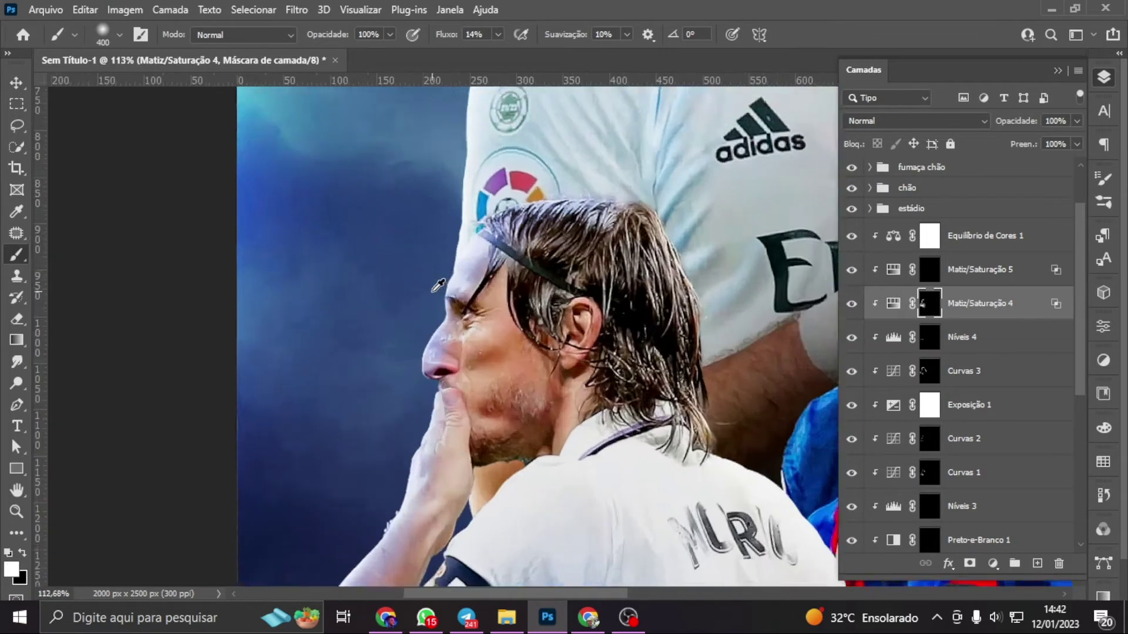
key("bracketleft")
key("bracketleft")
key("bracketleft")
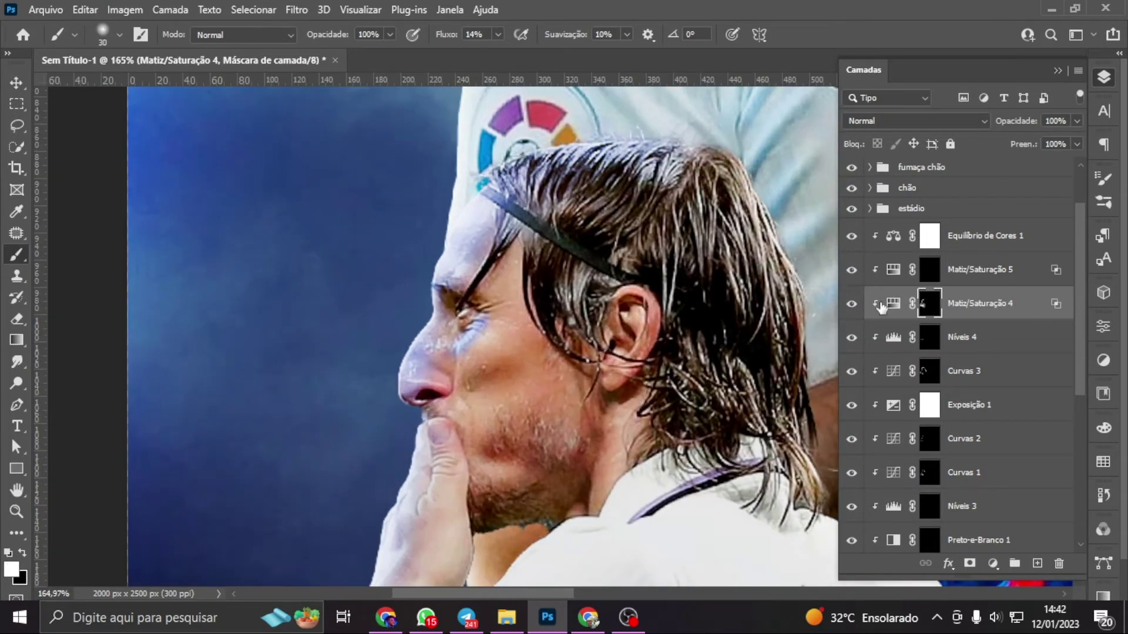
Fine-tune the Matiz/Saturação 4 tint hue to 218
double_click(881, 305)
left_click_drag(985, 252, 978, 252)
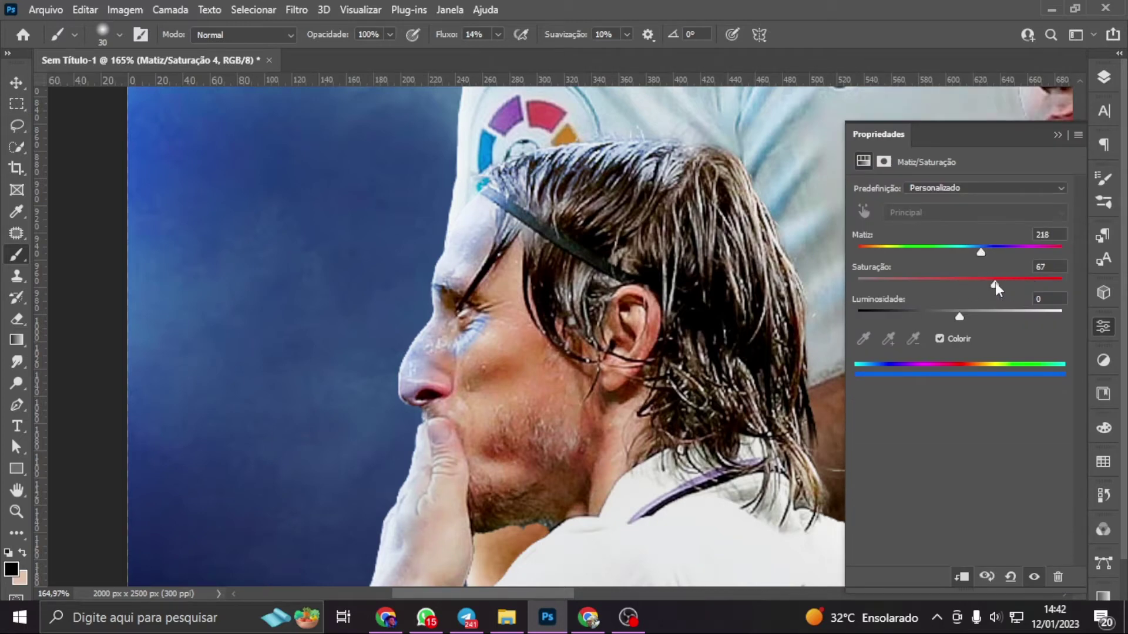
left_click(1104, 77)
left_click(929, 304)
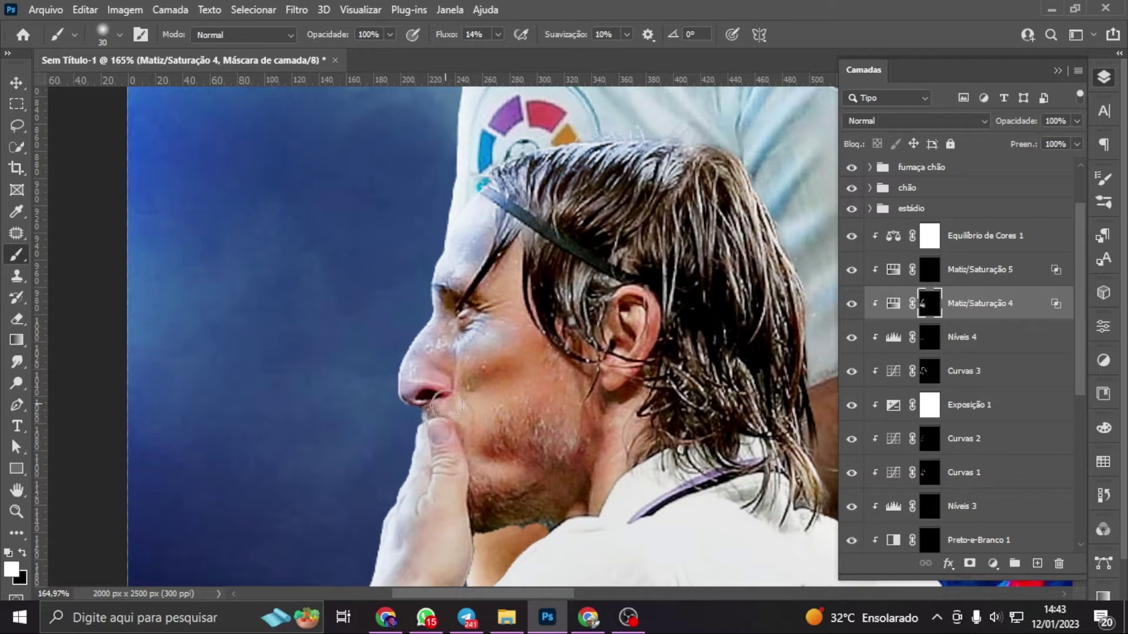
Review the full poster while switching between the Matiz/Saturação 5 and 4 masks
key("ctrl+0")
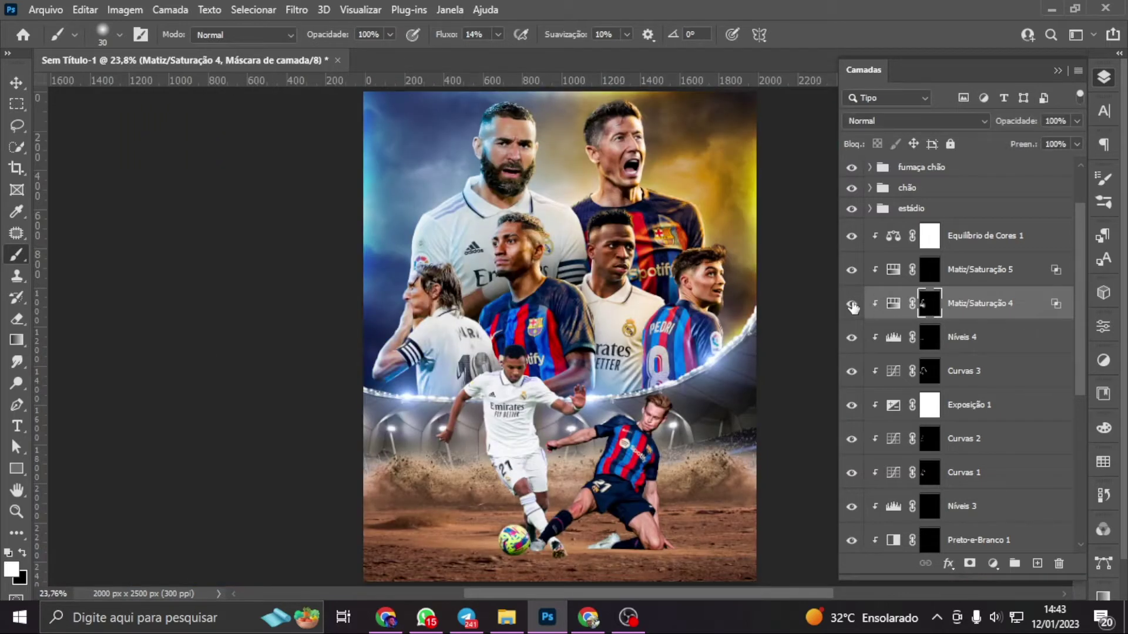
left_click(929, 269)
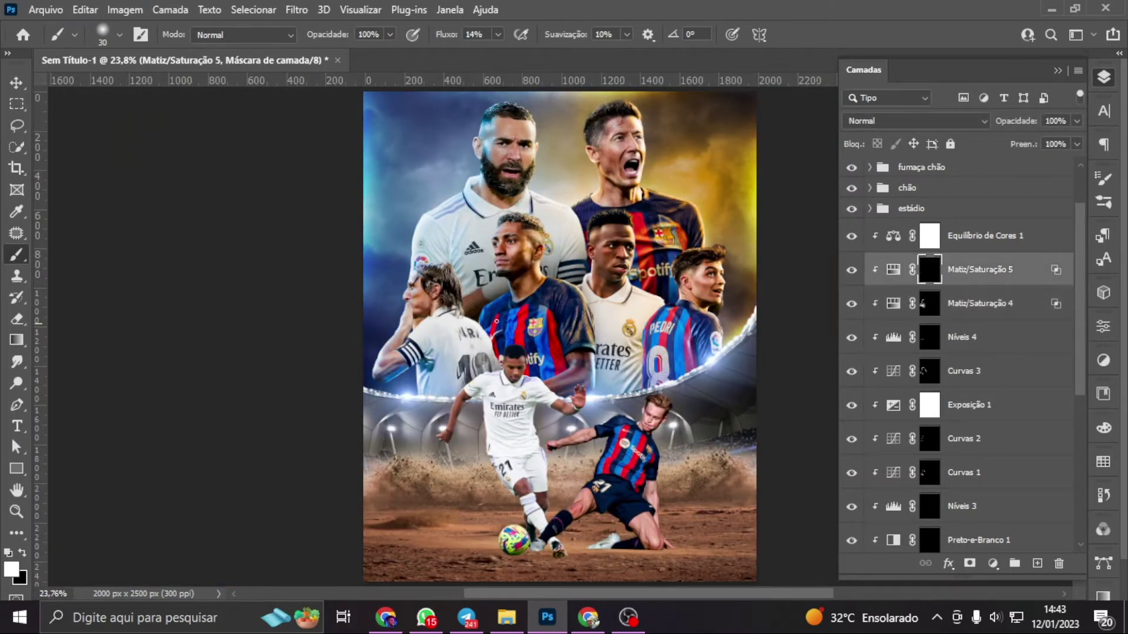
scroll(498, 326, "up", 3)
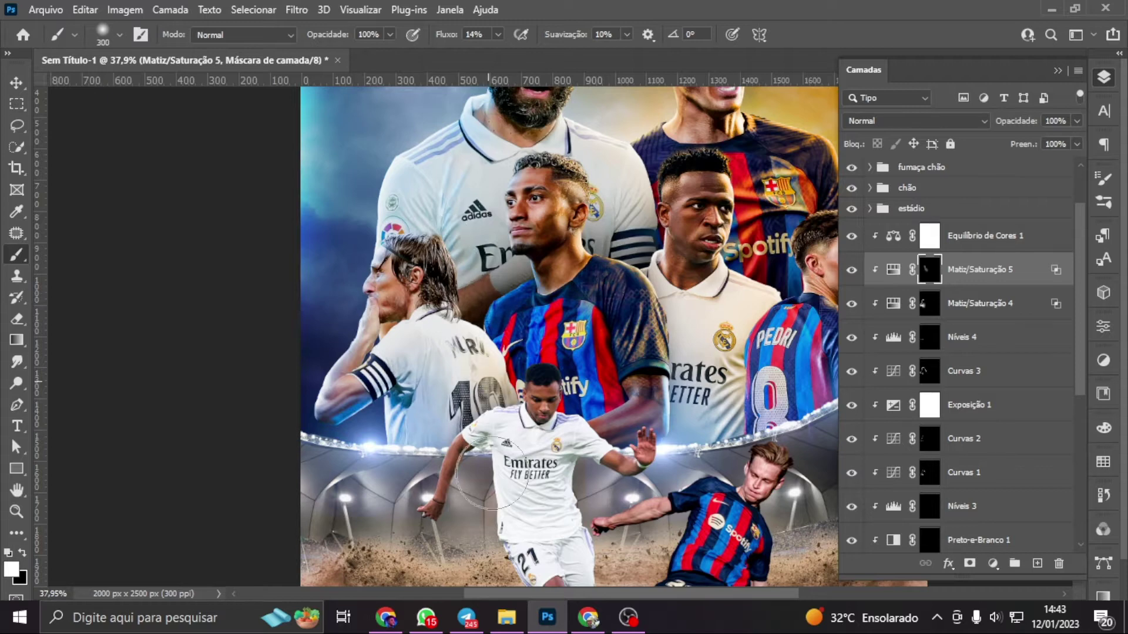
left_click(939, 303)
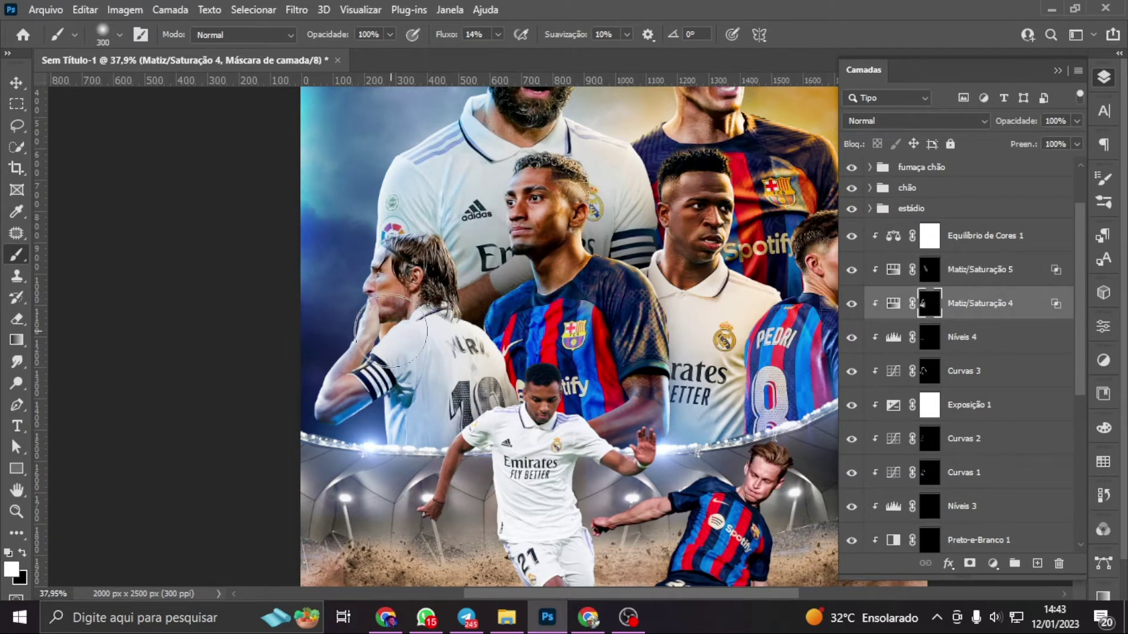
scroll(537, 441, "down", 3)
Group the player cutout through Equilíbrio de Cores 1 into a group named Modric
left_click(4, 84)
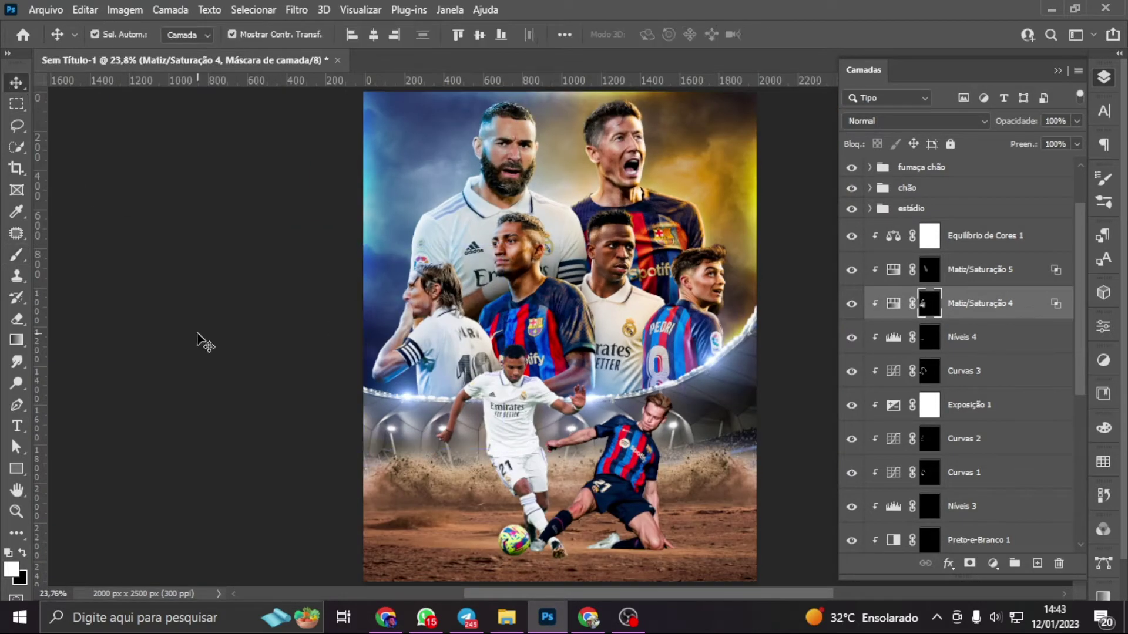
left_click(990, 235)
scroll(993, 352, "down", 5)
left_click(1003, 469)
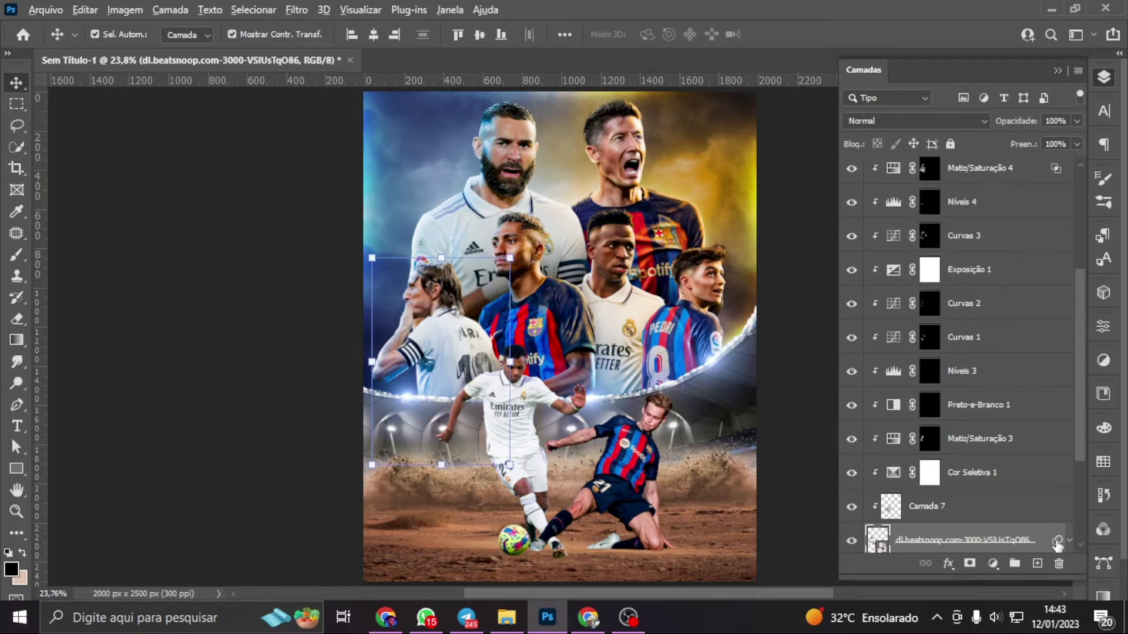
scroll(975, 235, "up", 10)
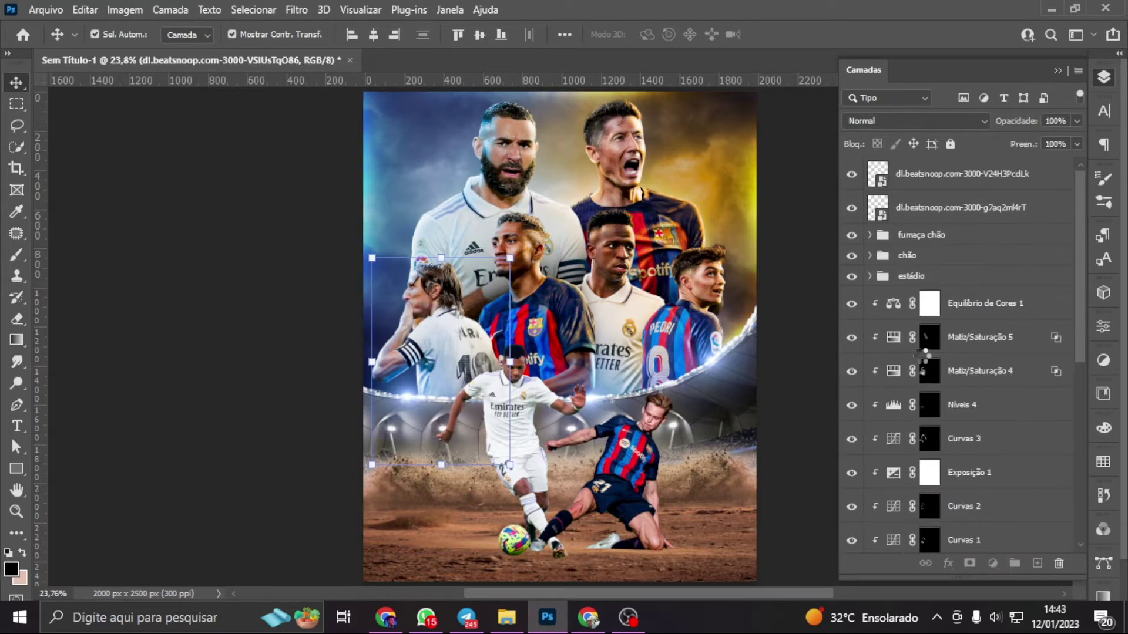
scroll(1002, 353, "down", 5)
scroll(964, 398, "up", 5)
left_click(981, 218, "shift")
key("ctrl+g")
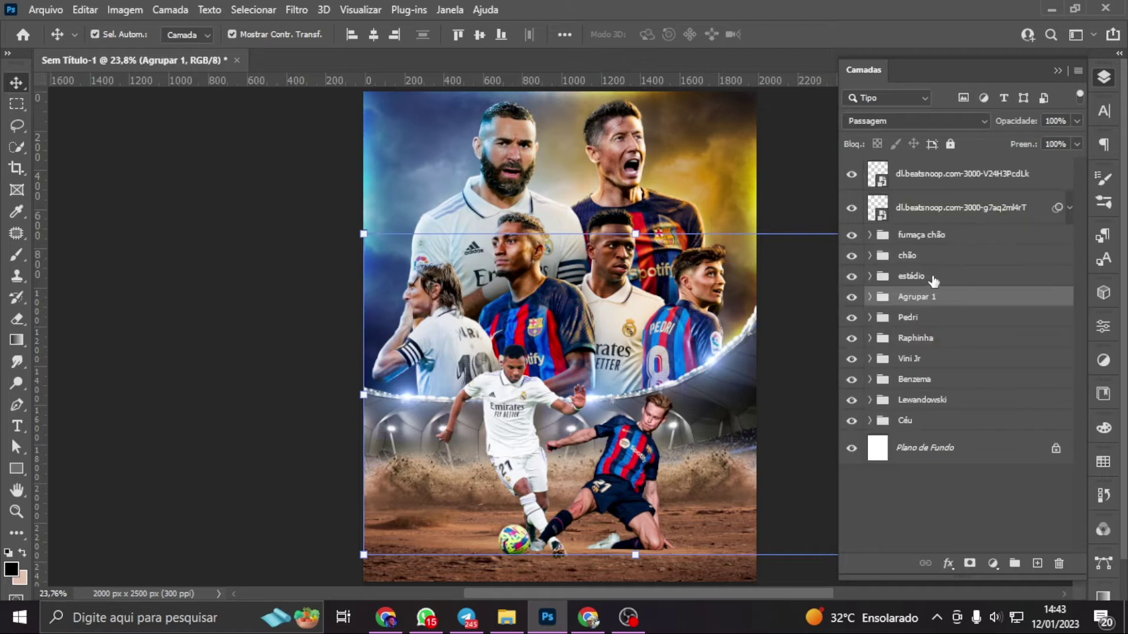
left_click(808, 332)
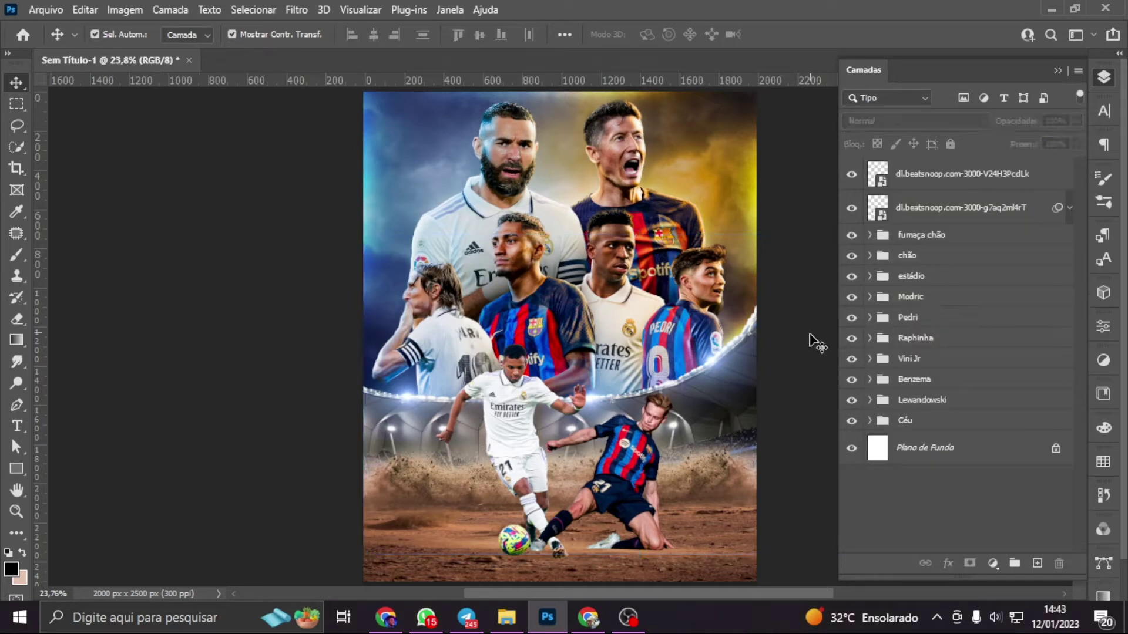
Add a new layer above fumaça chão and set a soft round 2000 px brush at 100% flow
left_click(928, 218)
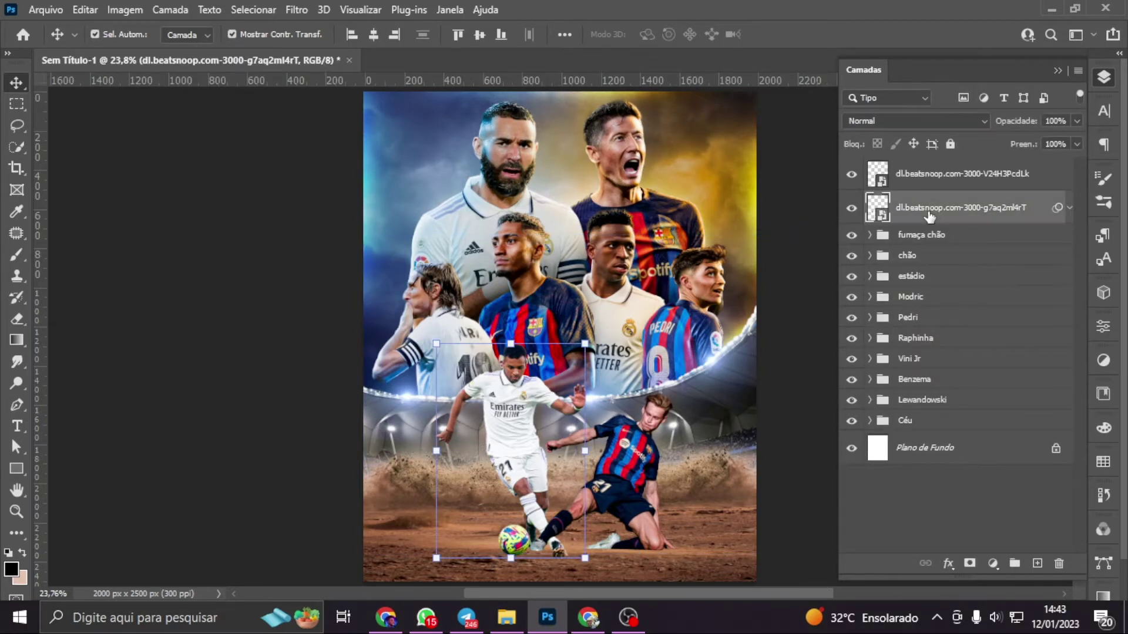
left_click(930, 236)
left_click(1038, 563)
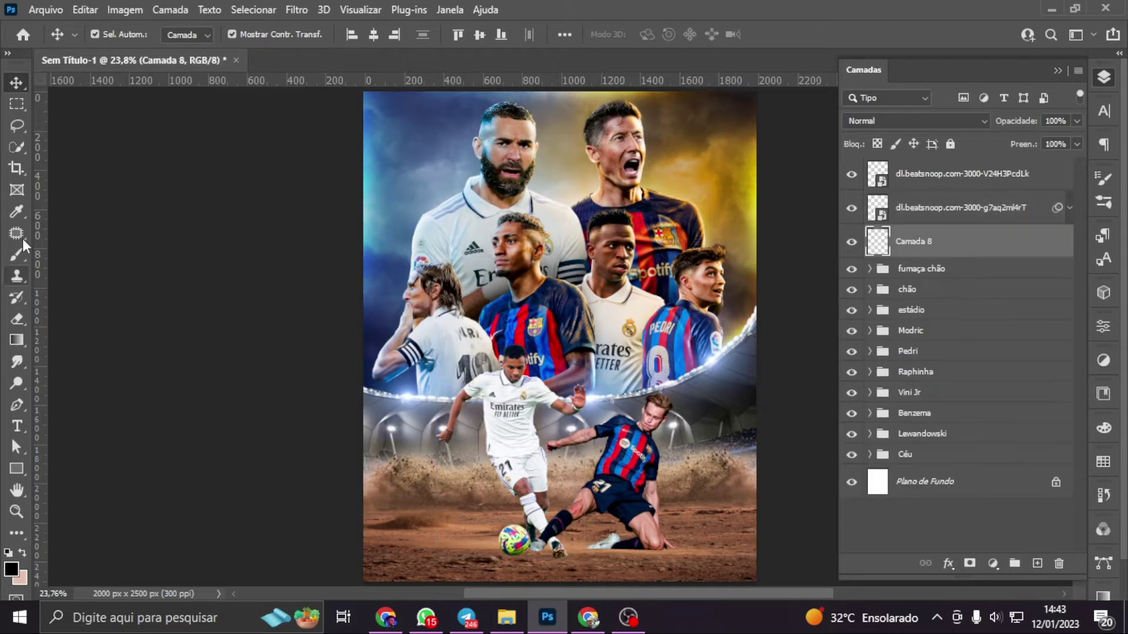
left_click(16, 254)
left_click(112, 34)
left_click(88, 188)
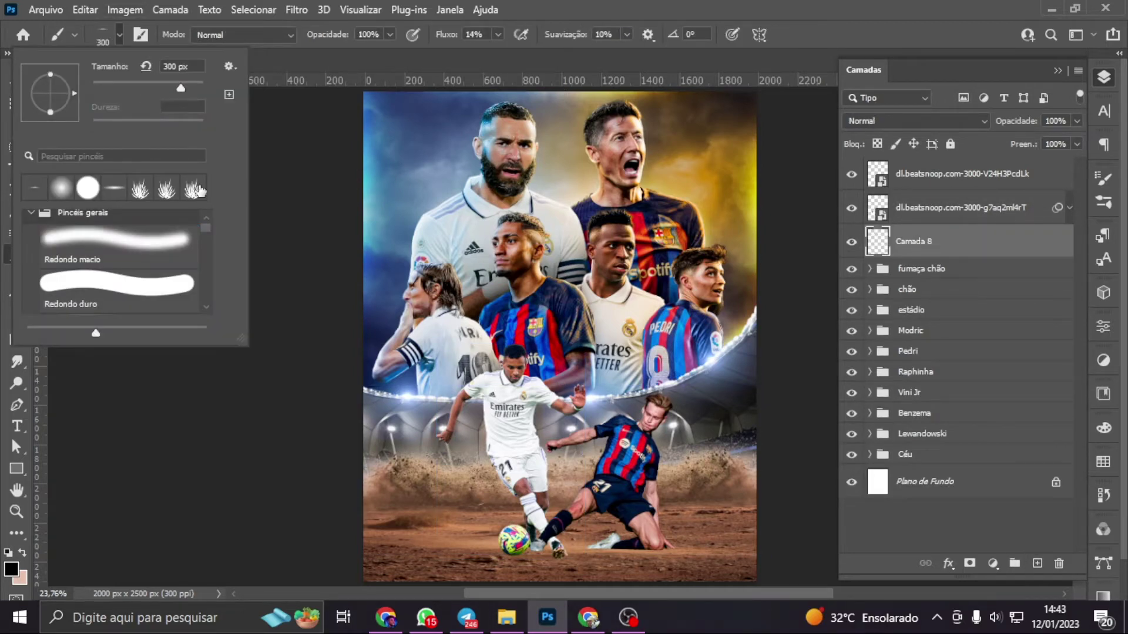
left_click(498, 34)
left_click_drag(495, 52, 563, 53)
scroll(631, 548, "up", 5)
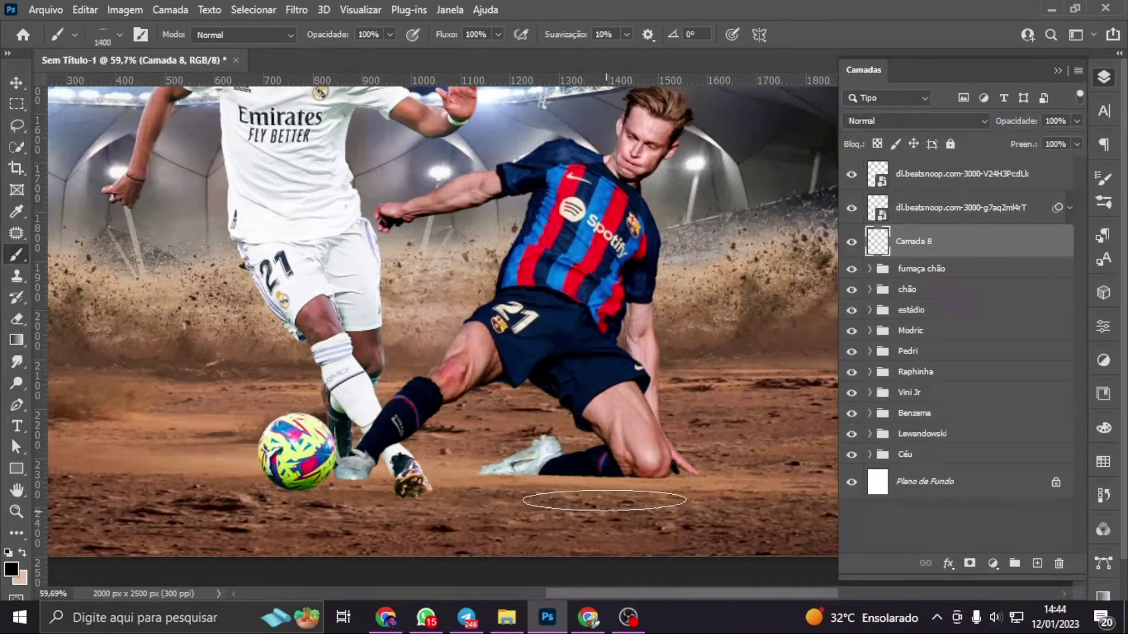
key("bracketright")
key("bracketright")
key("bracketright")
Nudge the shadow right, then duplicate it and shift the copy about 200 px left
left_click(16, 82)
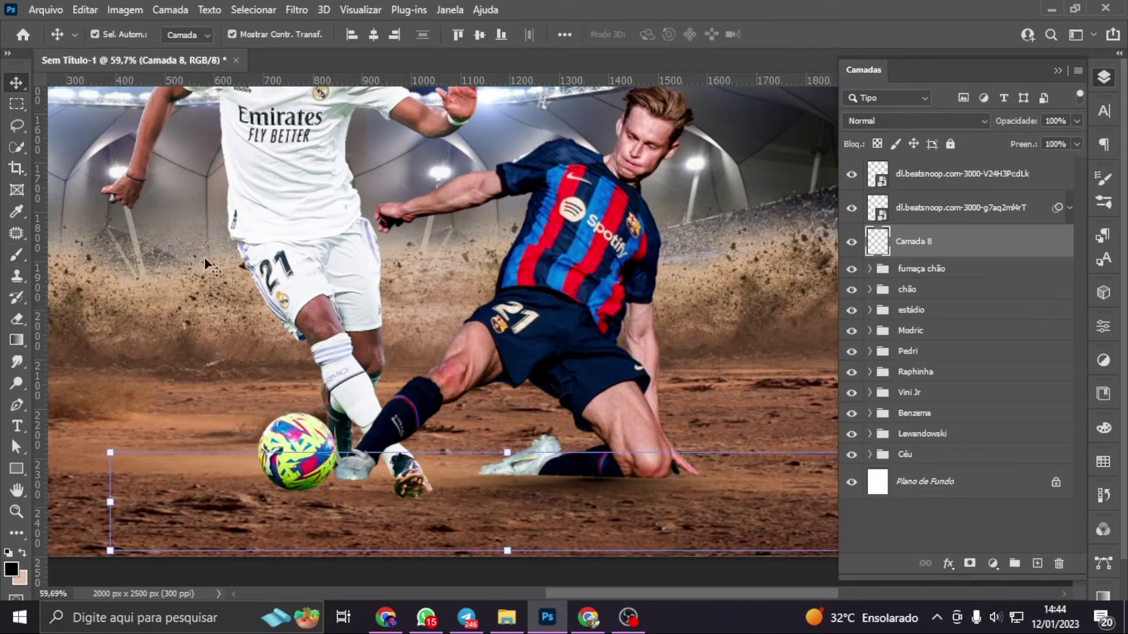
key("shift+Right")
key("shift+Right")
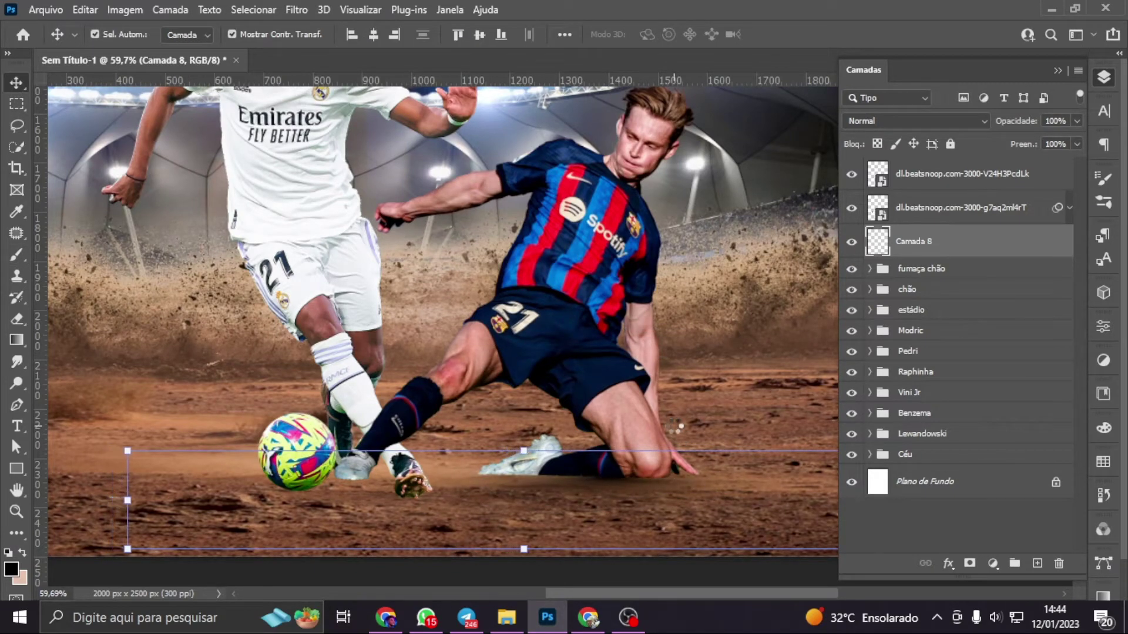
key("shift+Right")
key("shift+Right")
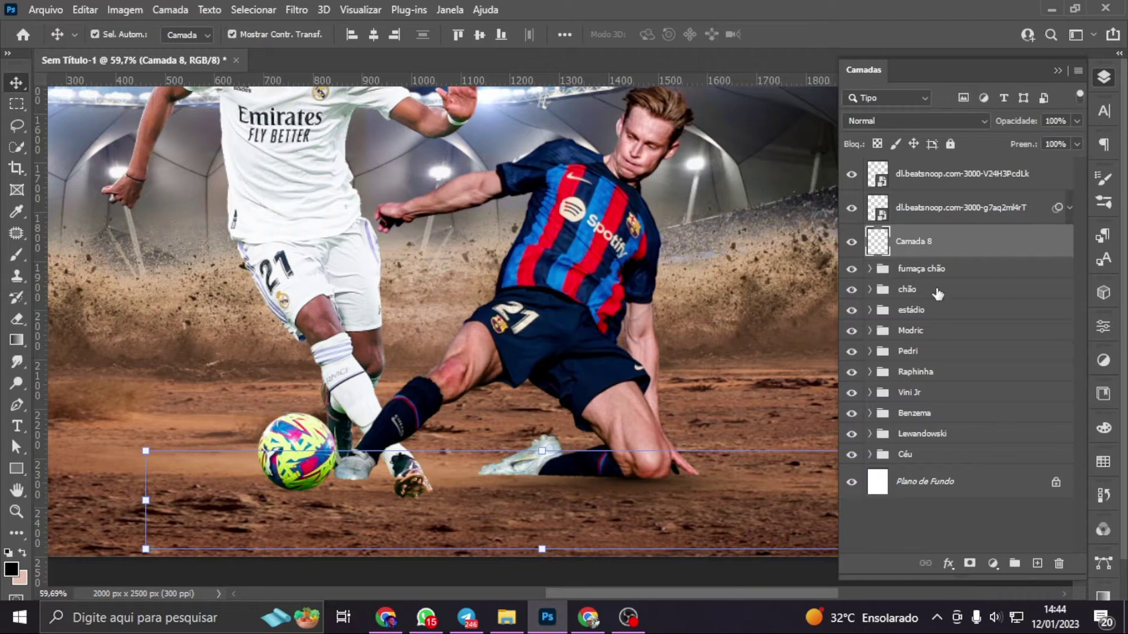
key("ctrl+j")
key("ctrl+t")
left_click_drag(622, 493, 504, 493)
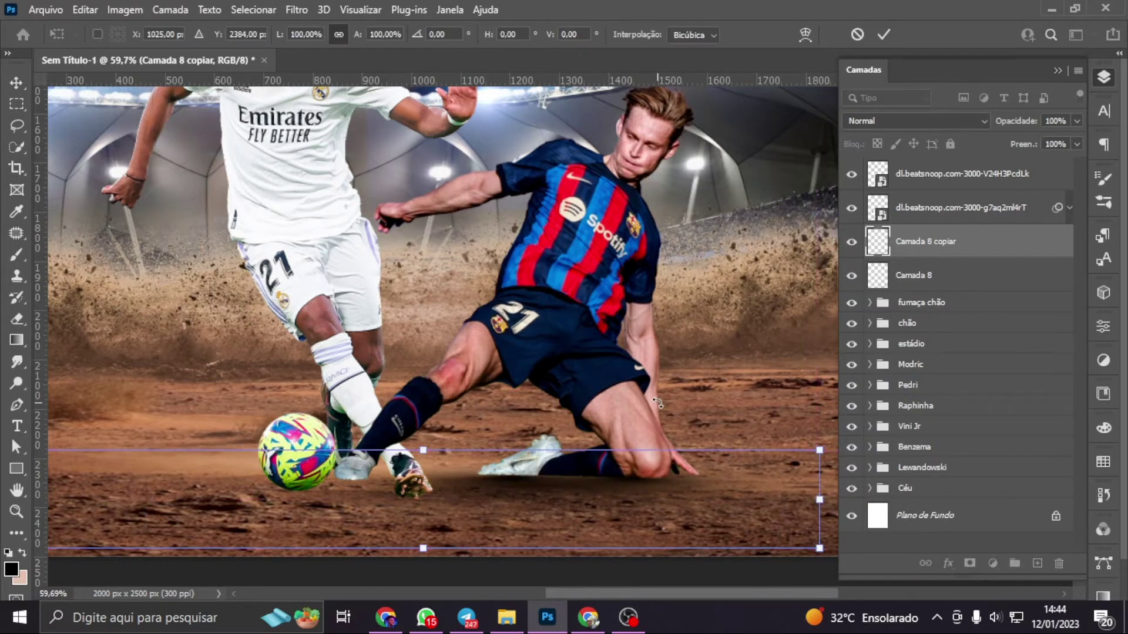
key("Up")
scroll(411, 323, "down", 2)
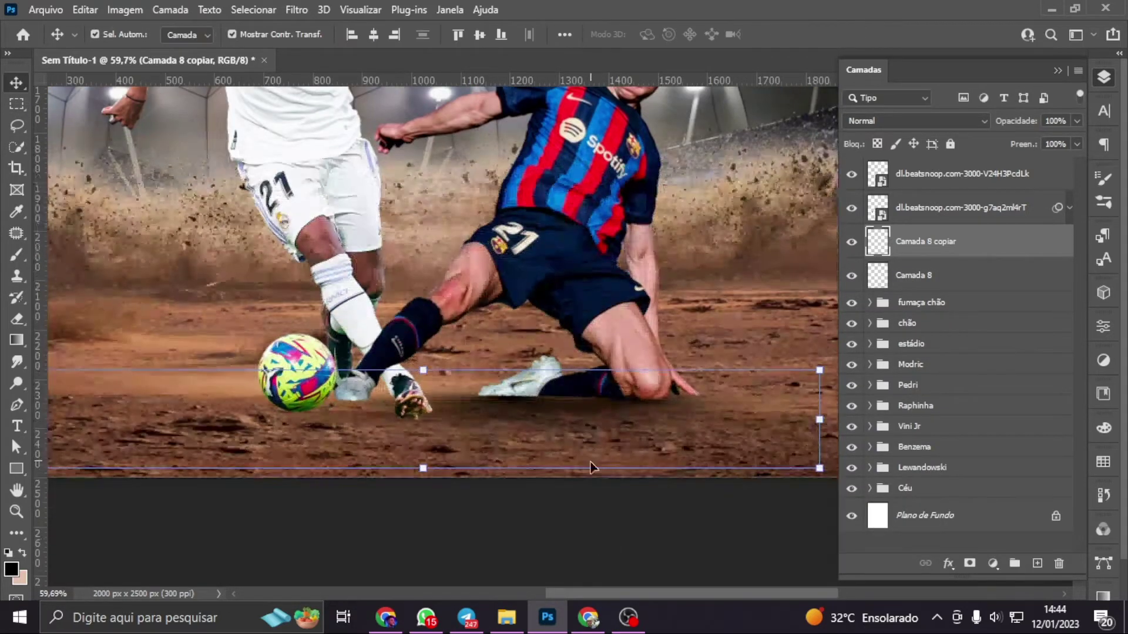
key("Return")
Set the brush to 300 px, fit the poster in view and clear the layer selection
key("b")
scroll(712, 390, "up", 4)
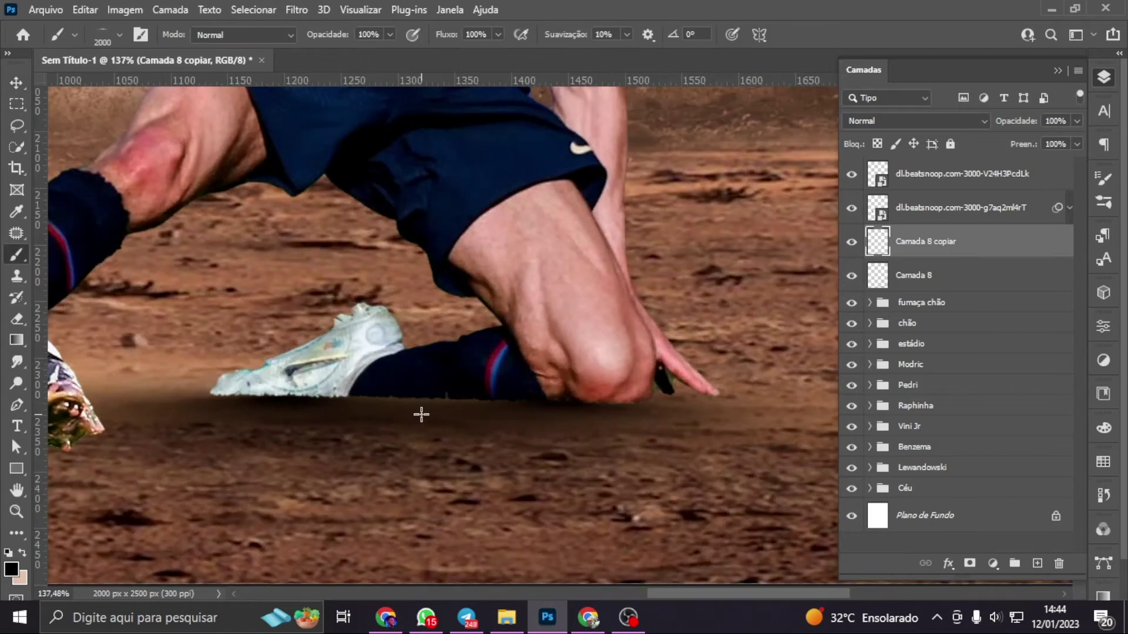
key("bracketright")
key("bracketright")
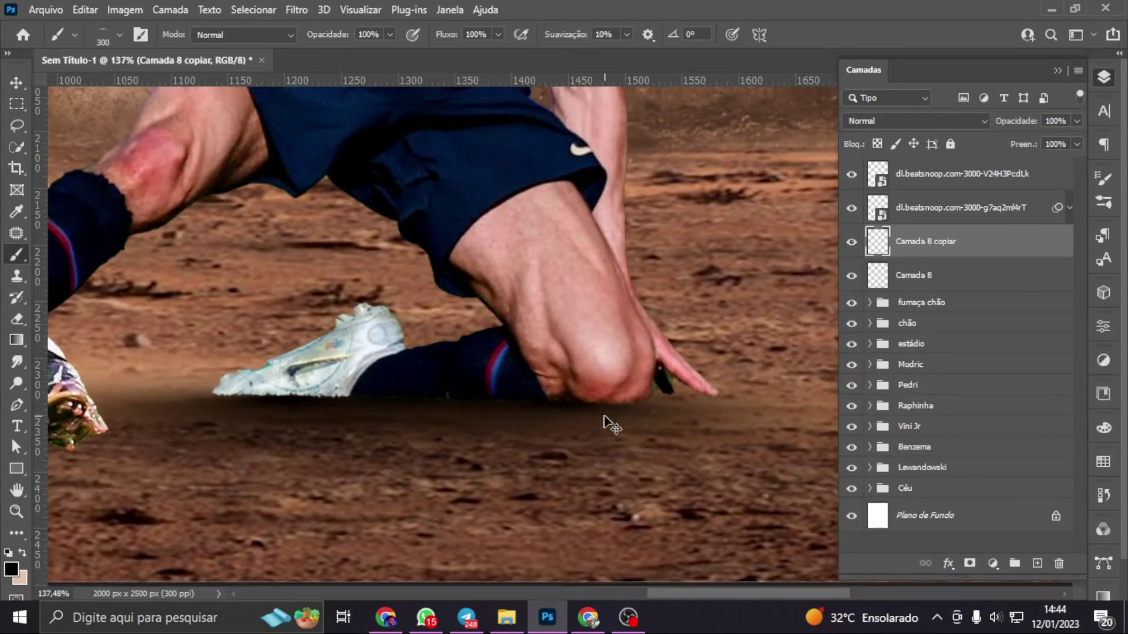
key("ctrl+0")
left_click(16, 82)
left_click(918, 250, "ctrl")
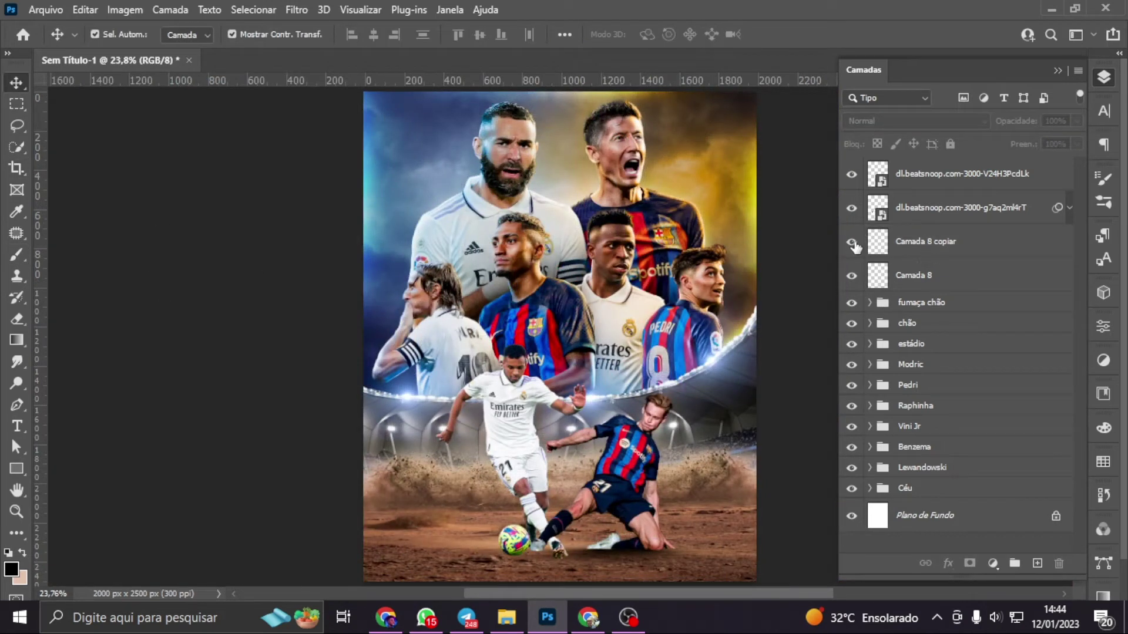
Add a new Camada 9 layer clipped to the Barcelona player's cutout
left_click(851, 275)
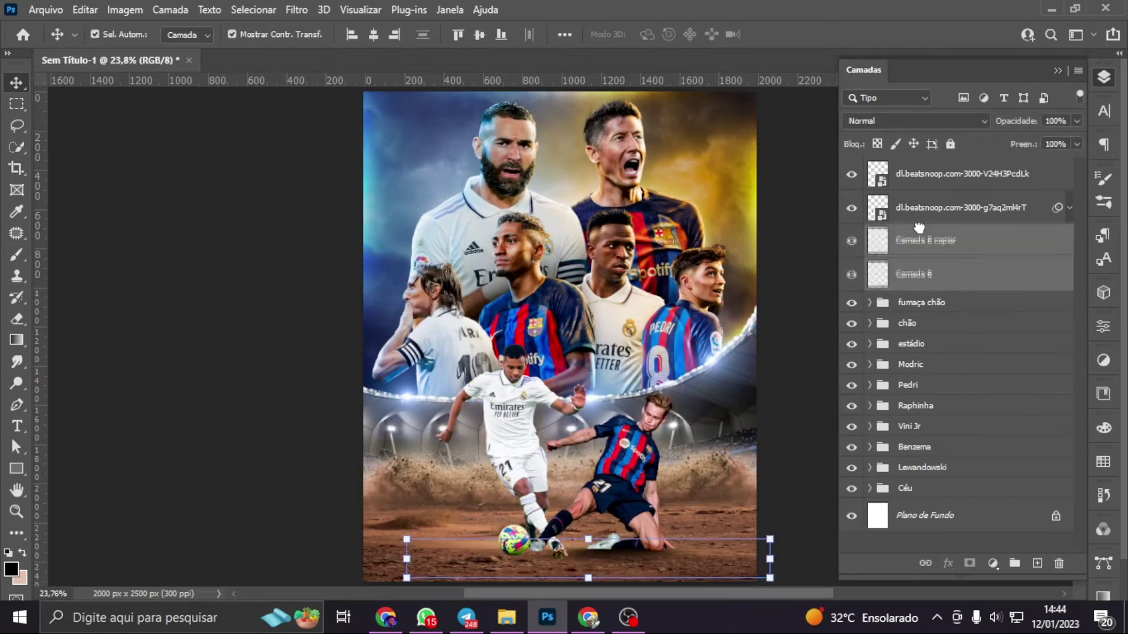
left_click_drag(920, 235, 963, 291)
key("ctrl+shift+alt+n")
left_click(961, 187, "alt")
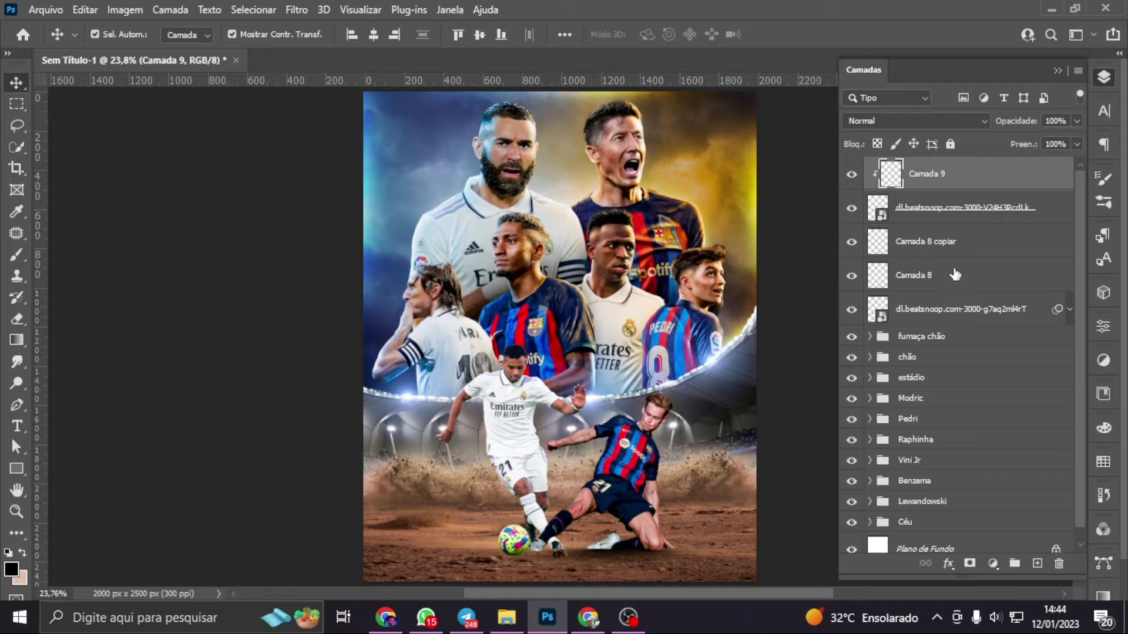
Paint soft black shadow on Camada 9 under the Barcelona player's shoe and knee
left_click(16, 254)
left_click(119, 35)
left_click(35, 186)
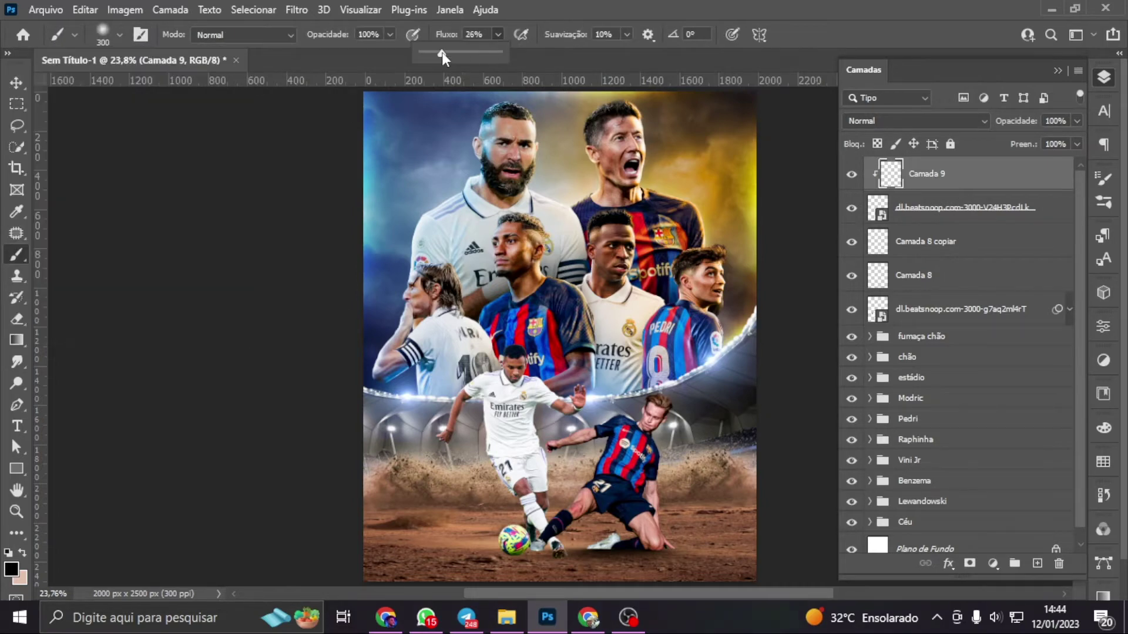
scroll(712, 511, "down", 2)
scroll(712, 511, "up", 5)
key("bracketleft")
key("bracketleft")
key("bracketleft")
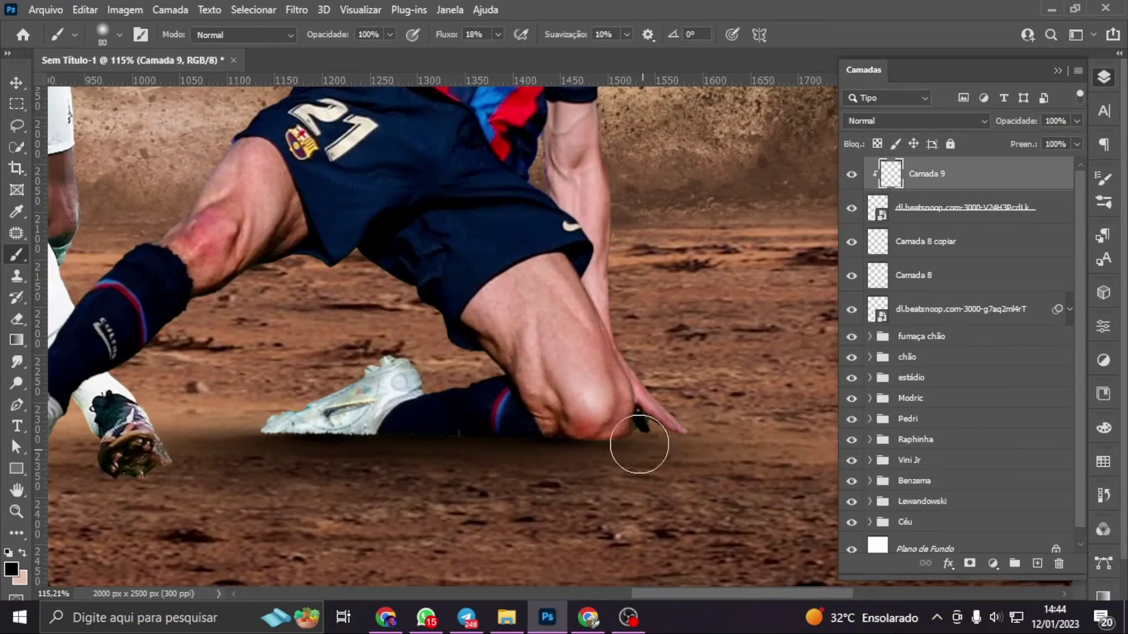
mouse_move(522, 451)
left_mouse_down()
mouse_move(323, 450)
mouse_move(411, 443)
left_mouse_up()
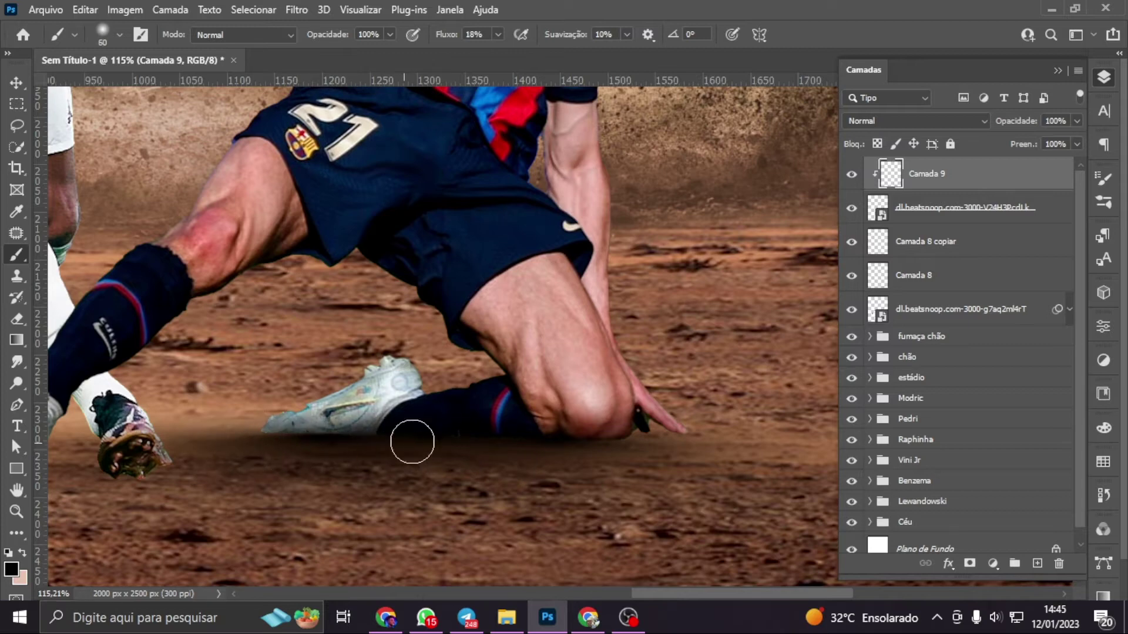
key("bracketleft")
key("bracketleft")
scroll(462, 419, "up", 2)
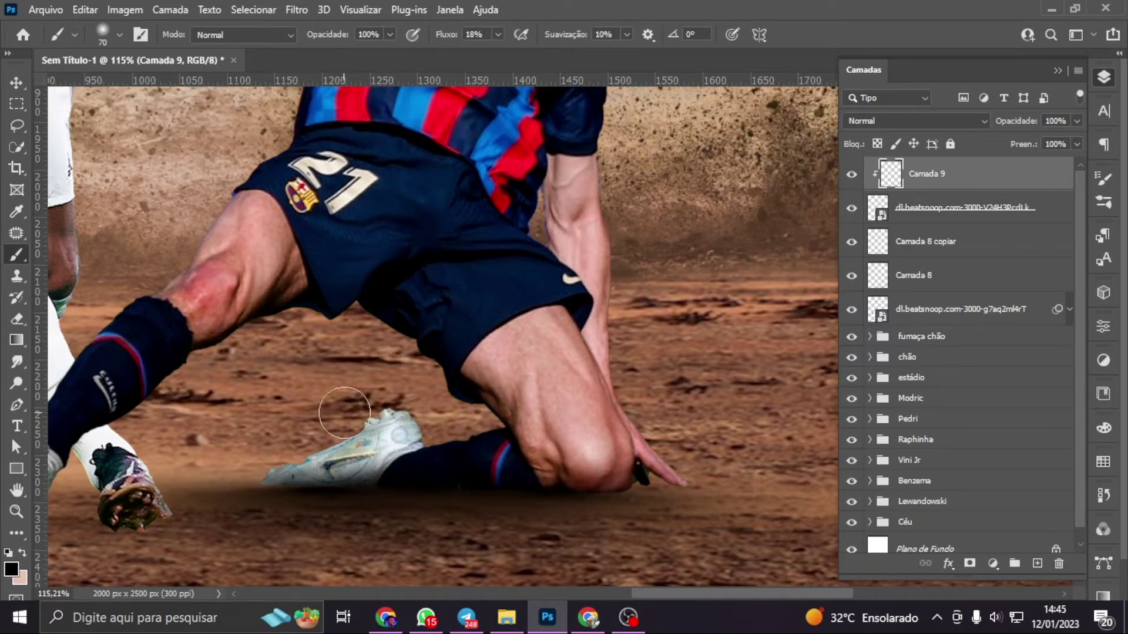
key("bracketright")
key("bracketright")
scroll(545, 263, "down", 5)
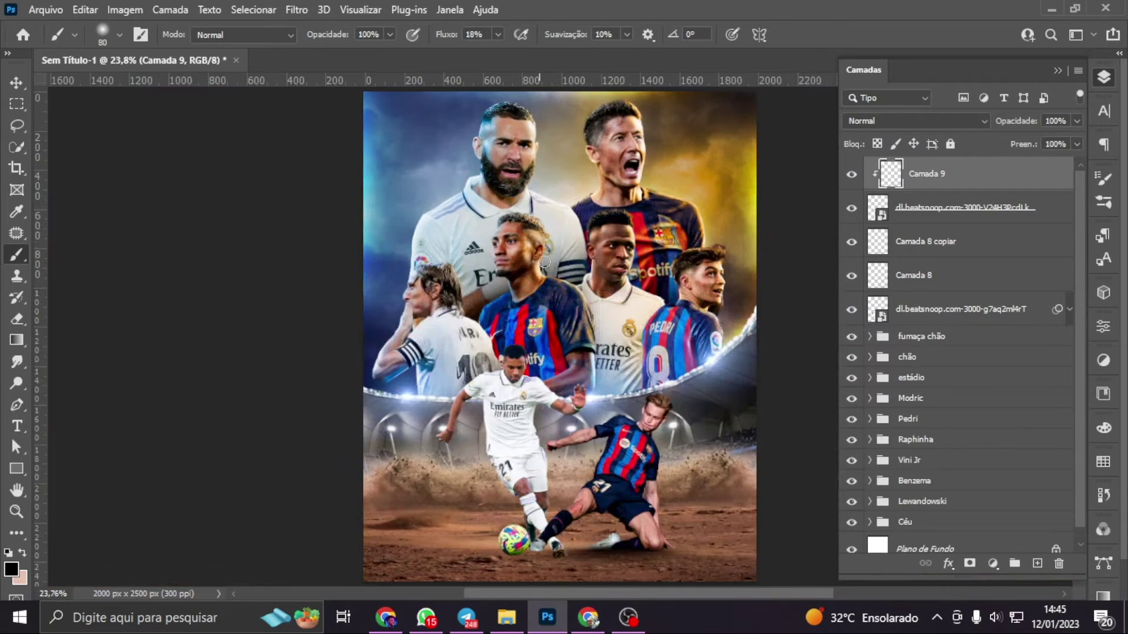
Group Camada 8 and Camada 8 copiar into a group named 'sombra'
double_click(852, 176)
left_click(934, 241)
left_click(934, 275, "shift")
key("v")
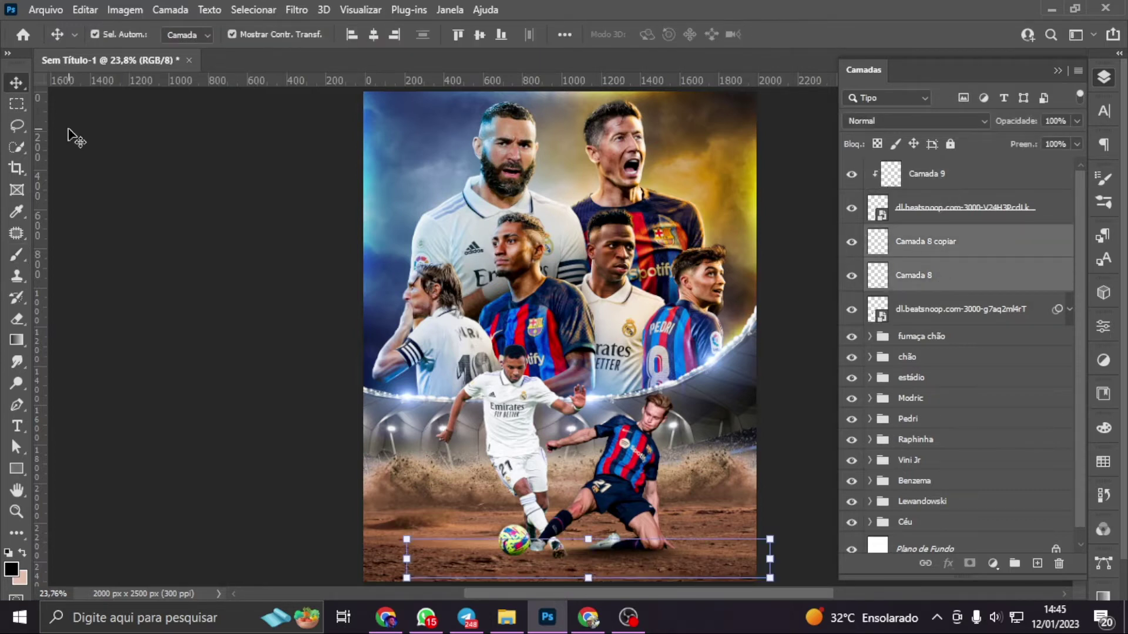
left_click(201, 249)
left_click(929, 240)
left_click(926, 276, "shift")
key("g")
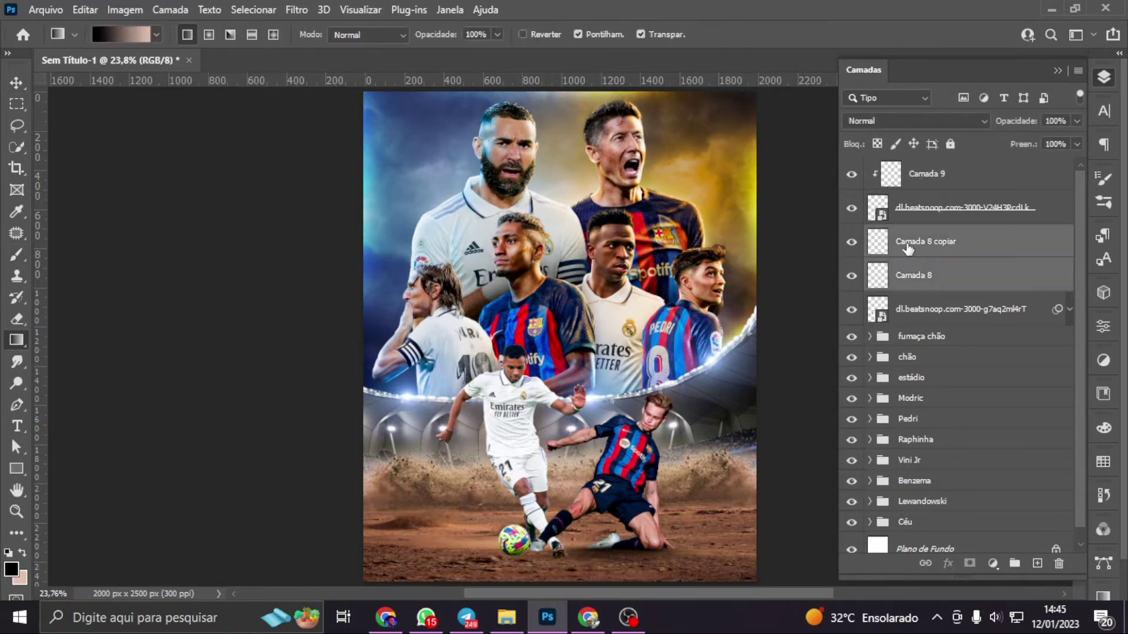
key("ctrl+g")
double_click(919, 235)
type("ra")
key("Return")
Add a new Camada 10 layer beneath the Barcelona player layer
key("v")
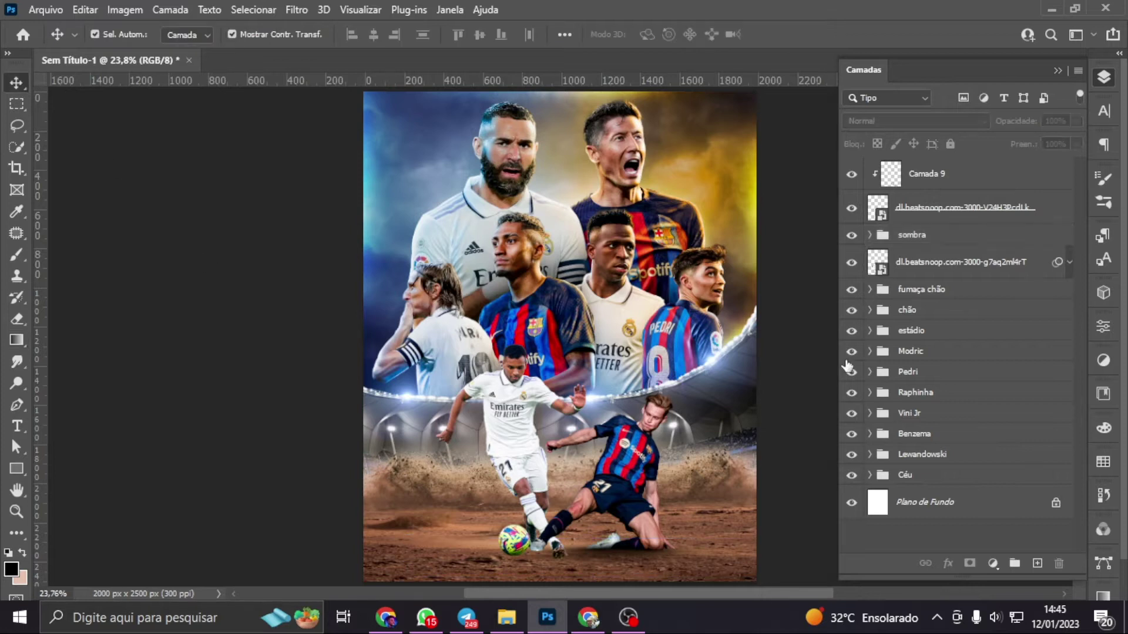
left_click(851, 235)
left_click(851, 235)
left_click(940, 261)
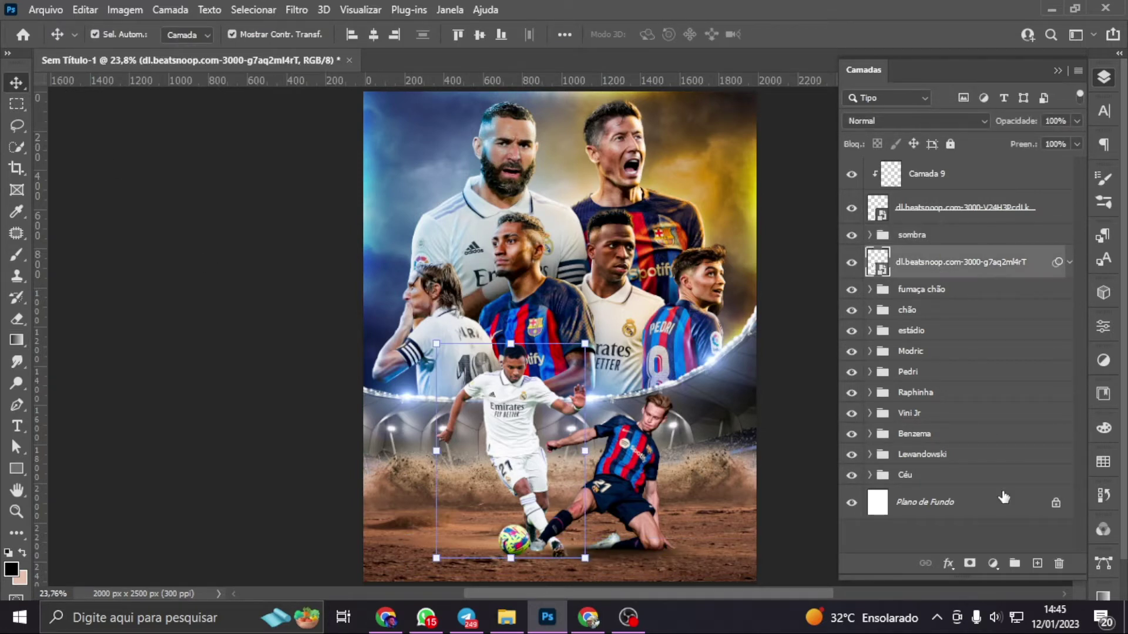
left_click(1037, 563)
left_click(1036, 563)
left_click_drag(932, 291, 957, 329)
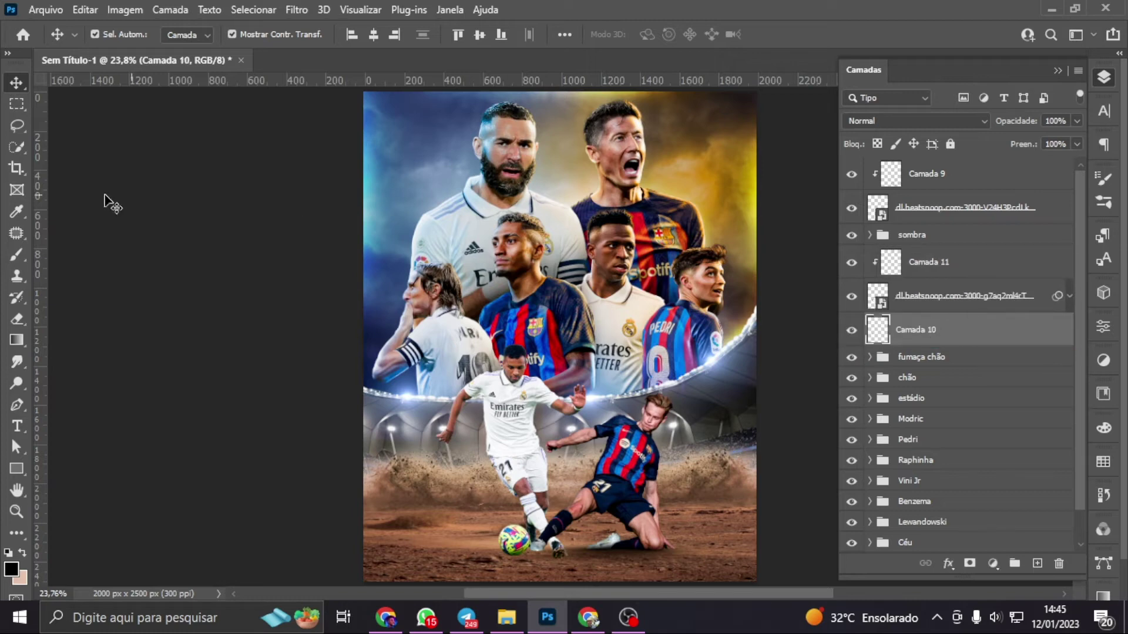
Paint a large soft ground shadow on Camada 10 with a new brush tip at 100% flow
key("b")
left_click(105, 34)
left_click(141, 34)
scroll(942, 231, "down", 1)
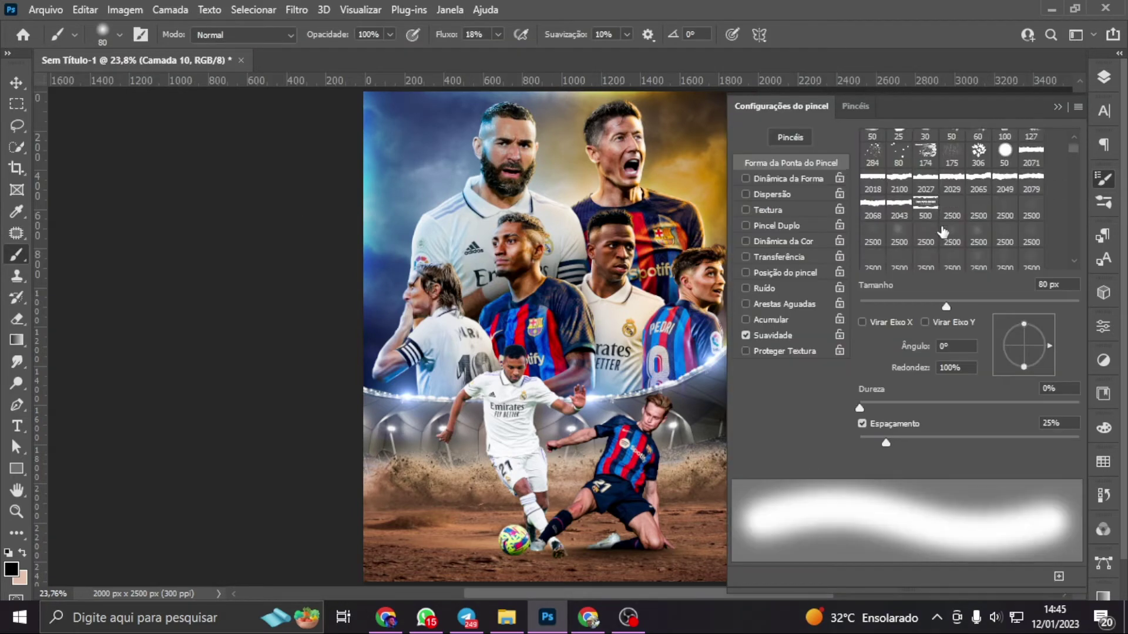
scroll(943, 231, "down", 2)
scroll(942, 231, "down", 2)
scroll(943, 231, "down", 2)
scroll(942, 231, "down", 2)
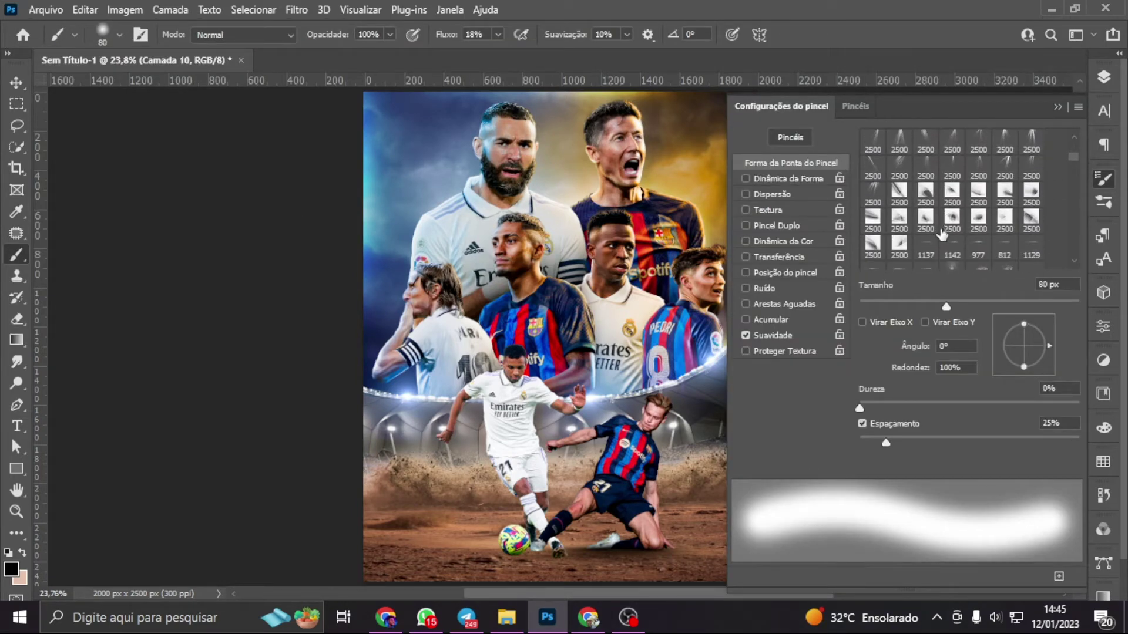
left_click(927, 241)
left_click(1057, 107)
scroll(583, 511, "up", 2)
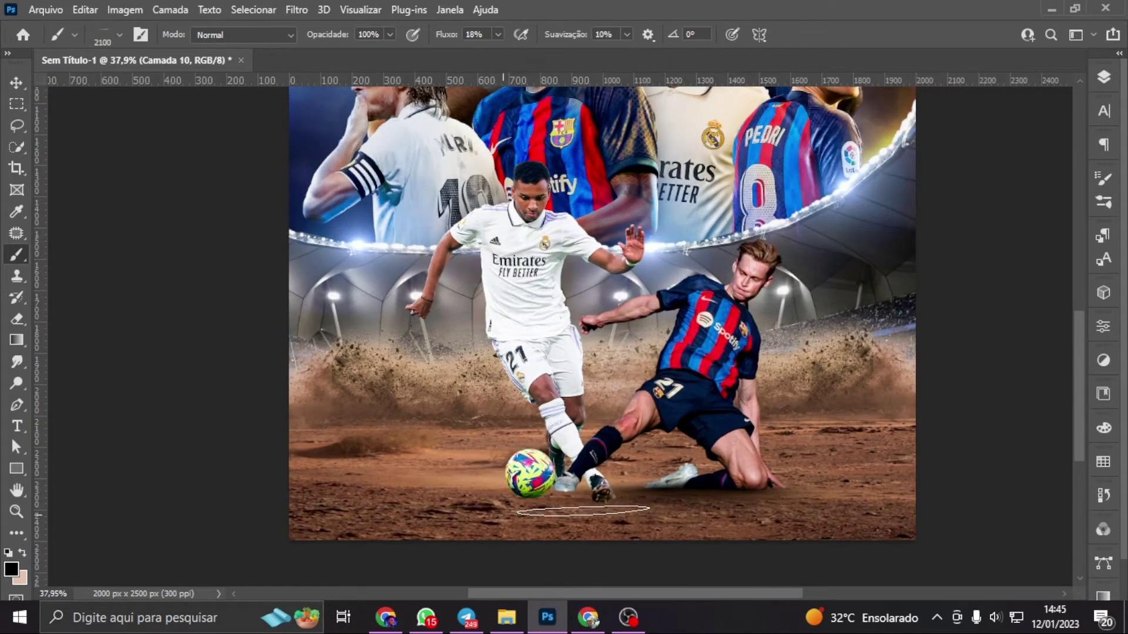
left_click_drag(498, 34, 693, 84)
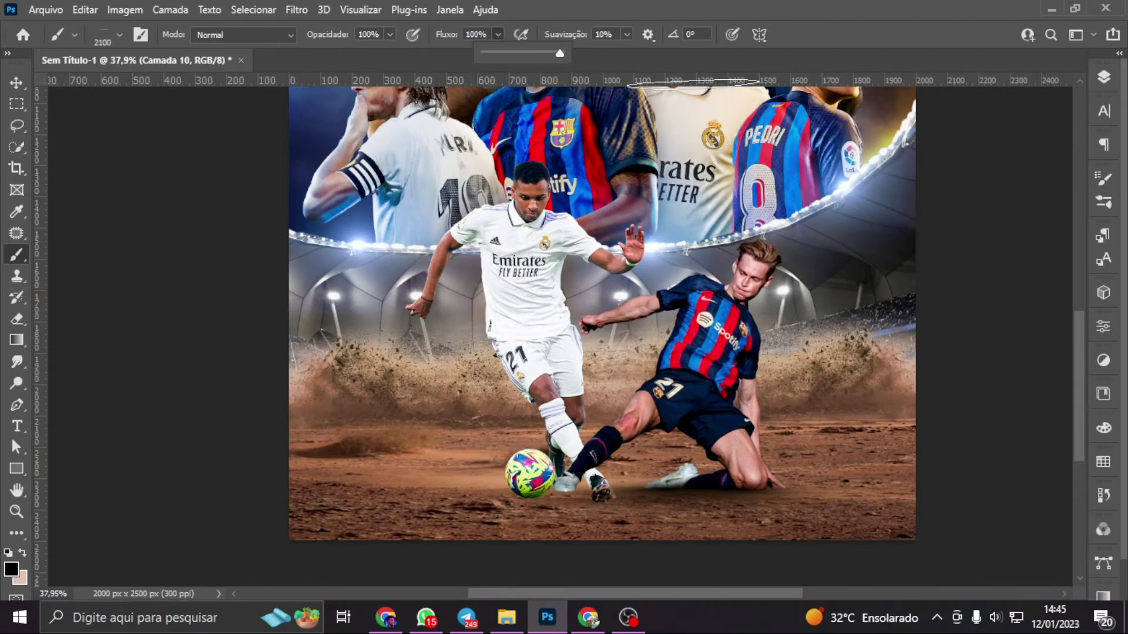
Move the shadow under the ball and place a duplicate under the Barcelona player's knee
key("ctrl+t")
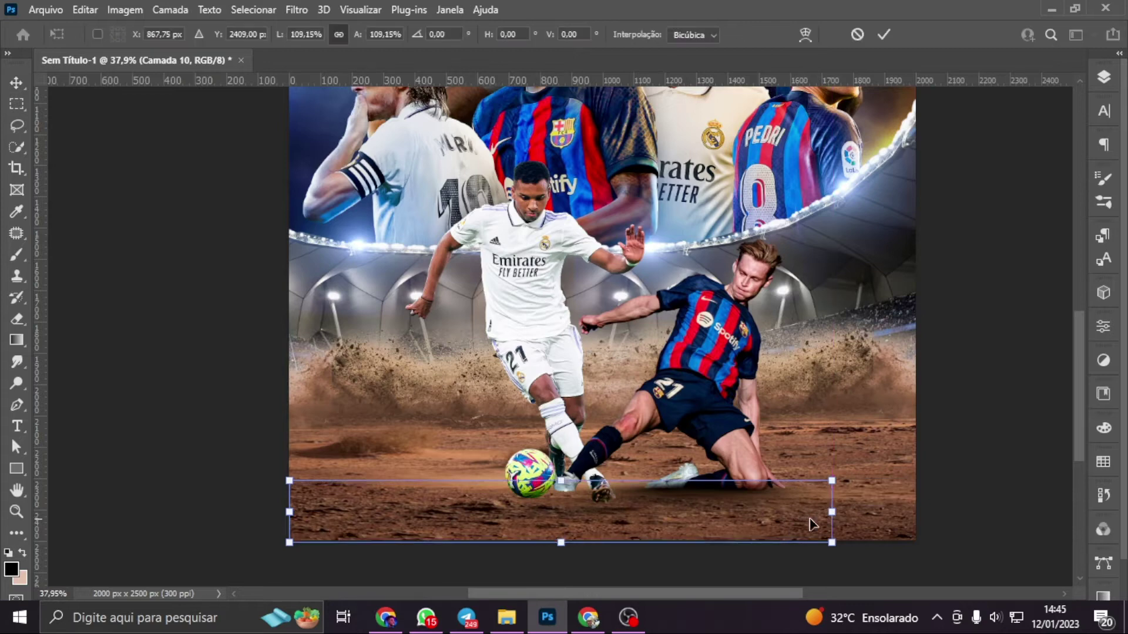
left_click_drag(811, 523, 543, 504)
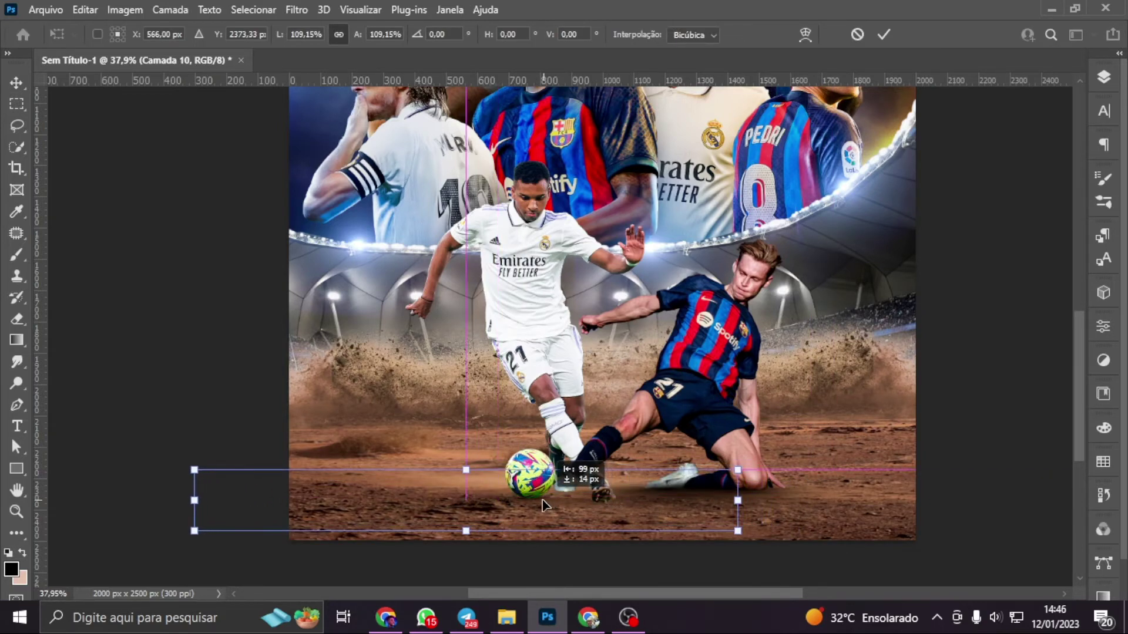
left_click_drag(543, 504, 541, 506)
key("Return")
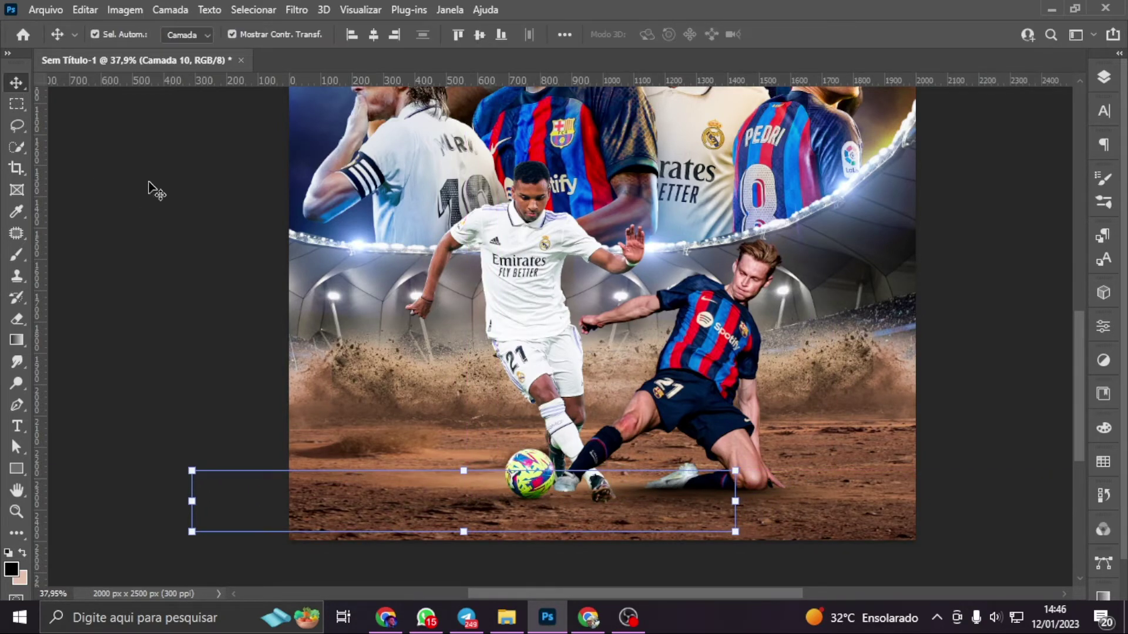
left_click(1103, 77)
key("ctrl+j")
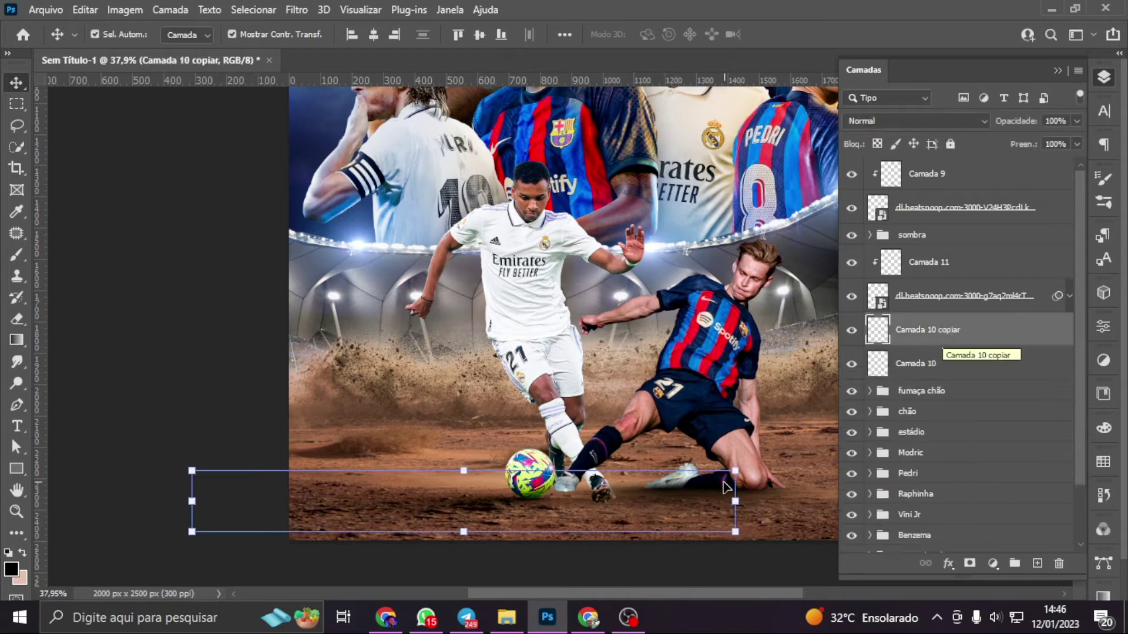
key("ctrl+t")
left_click_drag(549, 514, 618, 517)
key("Return")
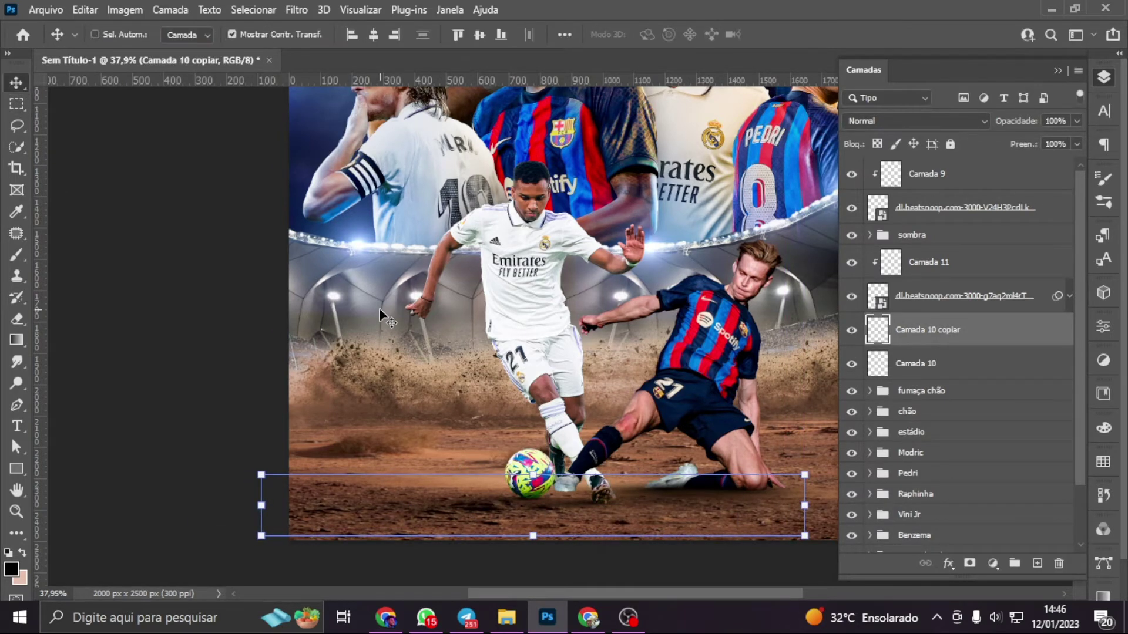
Add a third, slightly smaller shadow copy positioned under the ball
key("ctrl+j")
left_click(851, 215)
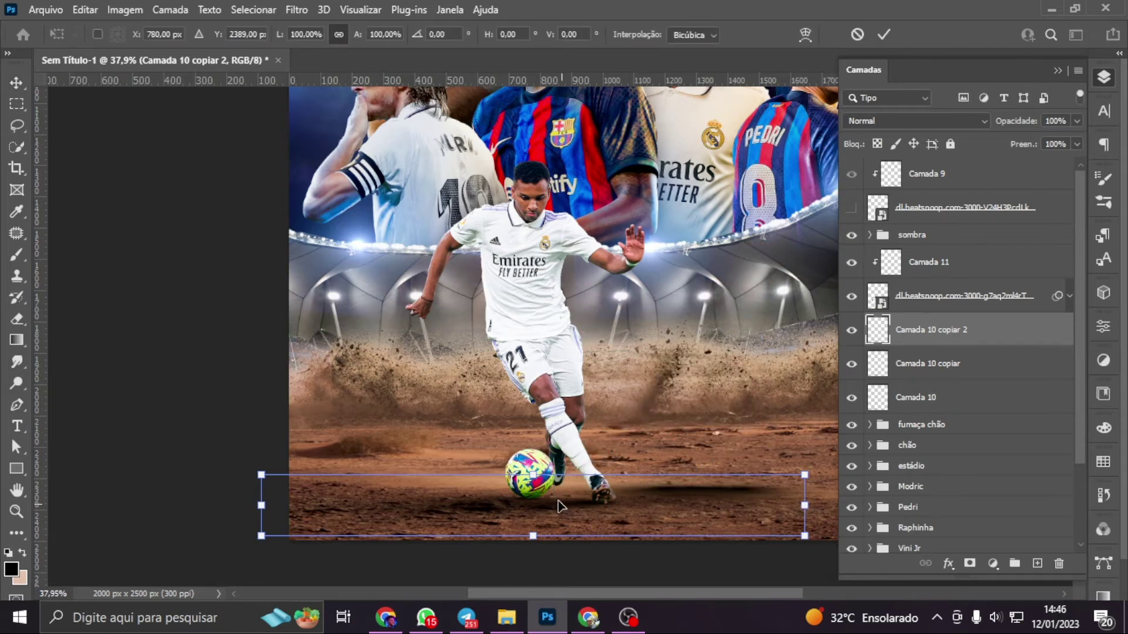
left_click_drag(804, 507, 771, 506)
left_click_drag(663, 522, 629, 506)
key("Right")
key("Right")
key("Right")
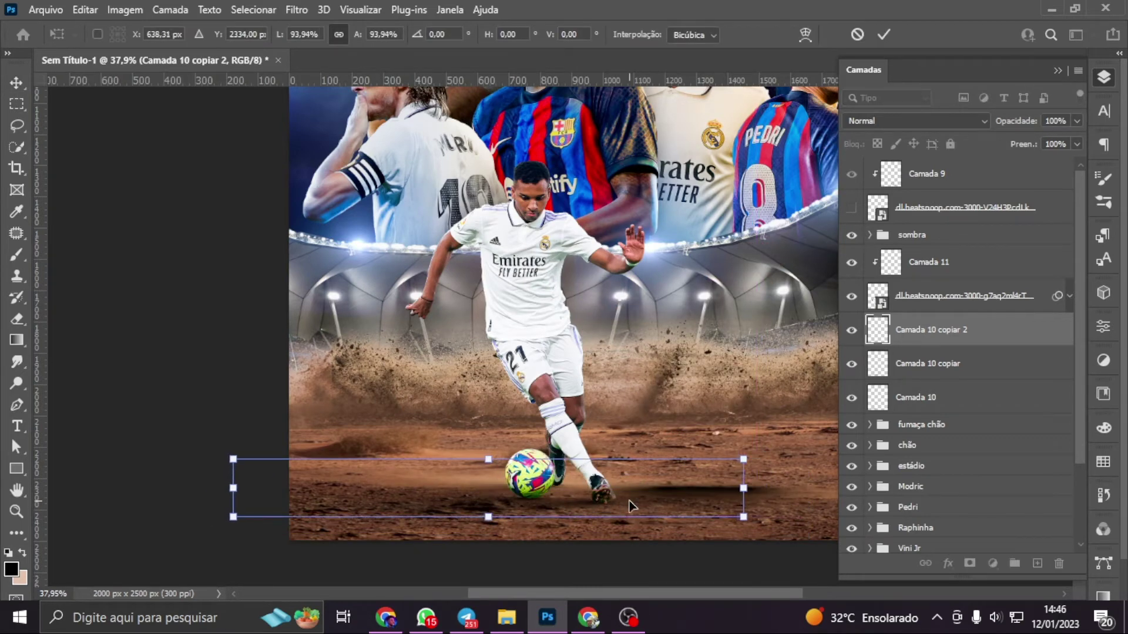
key("Down")
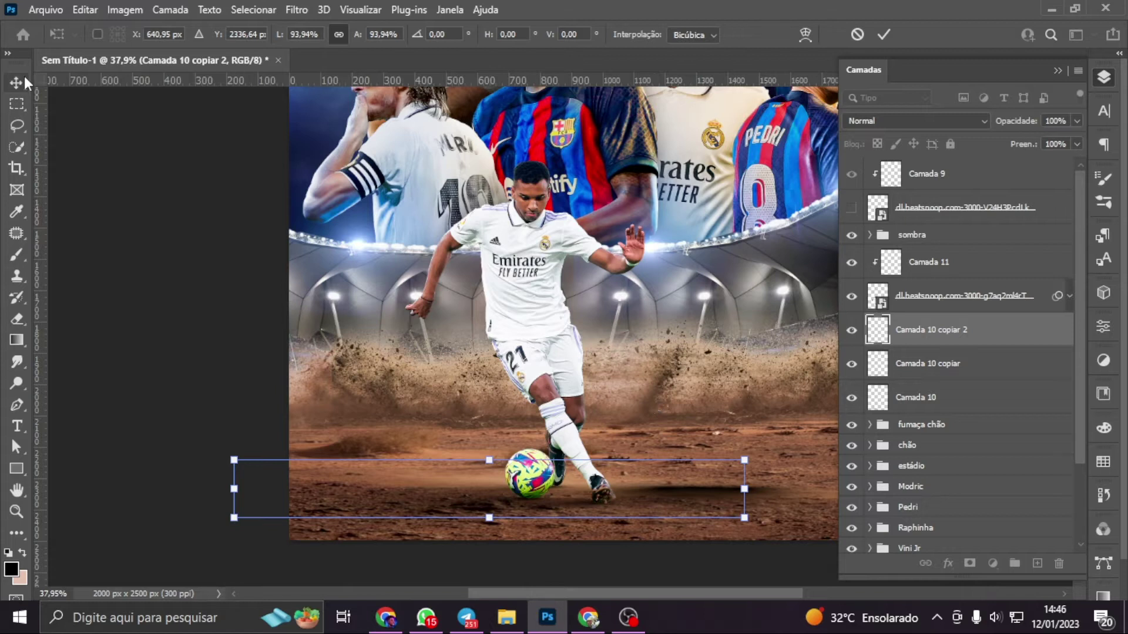
key("Return")
left_click(851, 207)
Duplicate the shadow a fourth time and nudge it down and to the right
left_click(935, 329)
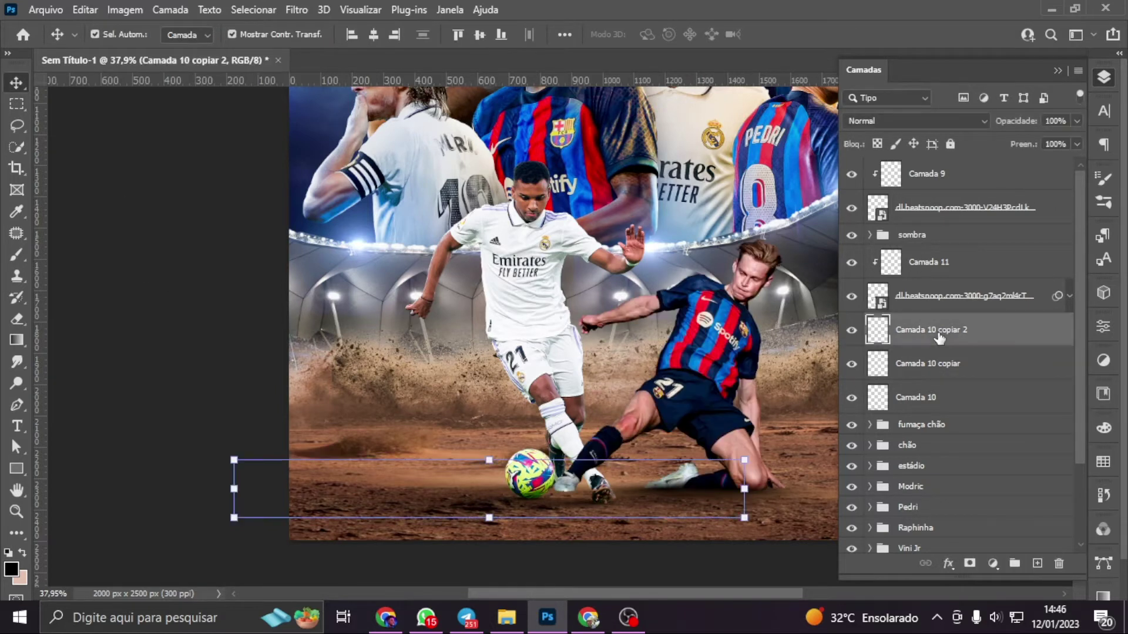
key("ctrl+j")
key("shift+Down")
key("shift+Down")
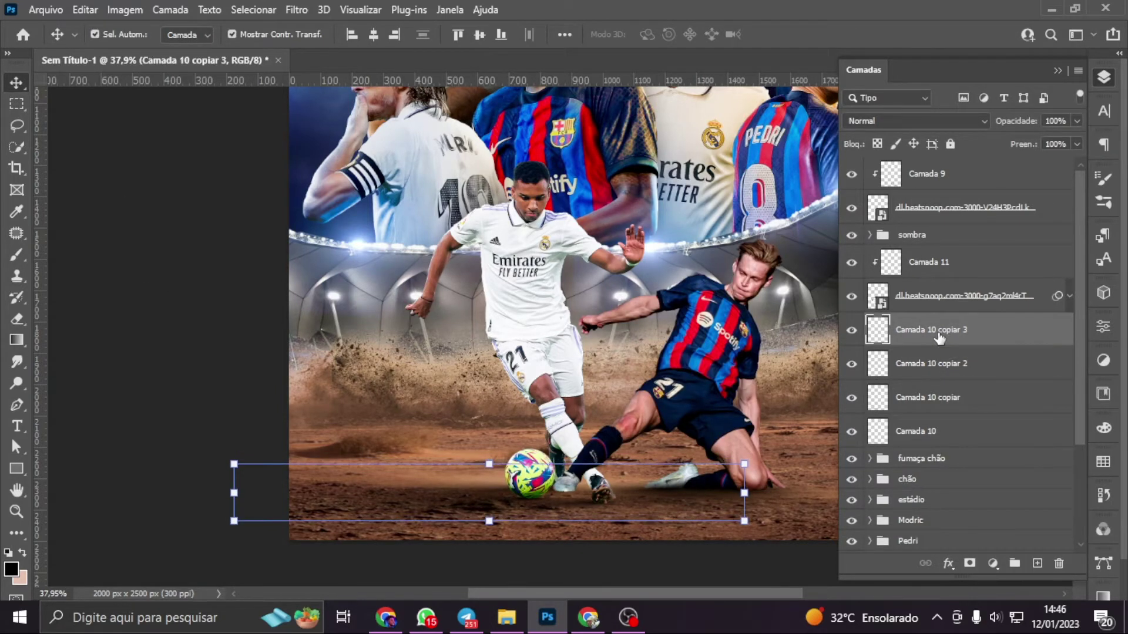
key("shift+Down")
key("shift+Right")
key("shift+Right")
key("shift+Right")
key("shift+Right")
key("shift+Right")
key("shift+Up")
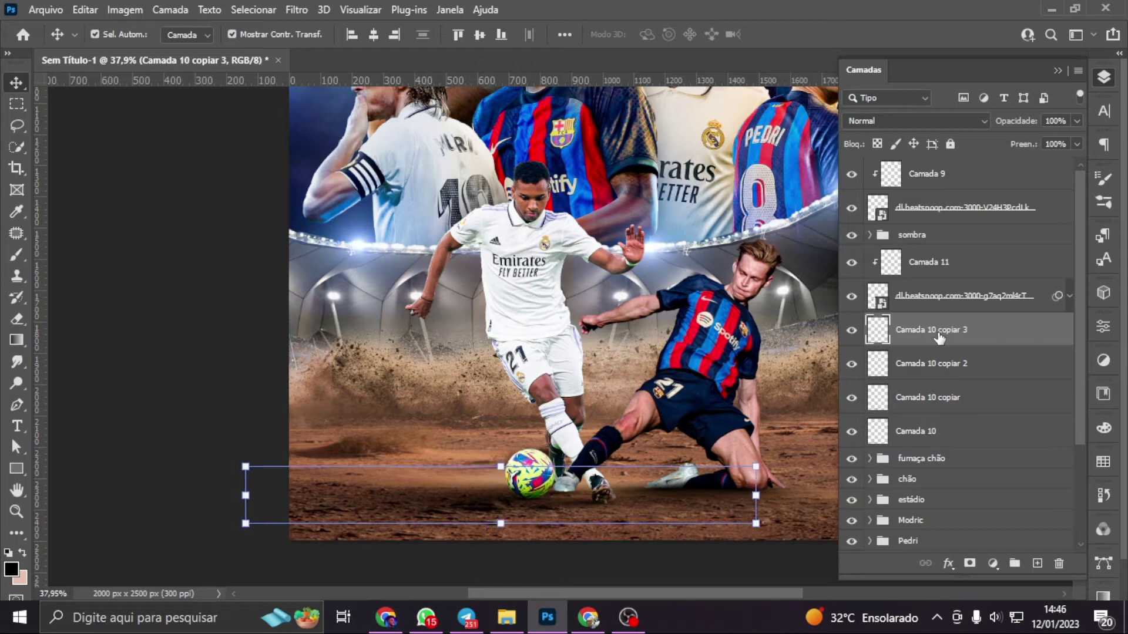
left_click(988, 182)
key("Return")
Deepen the shadow under the silver boot on Camada 9 with a small, low-flow brush
key("b")
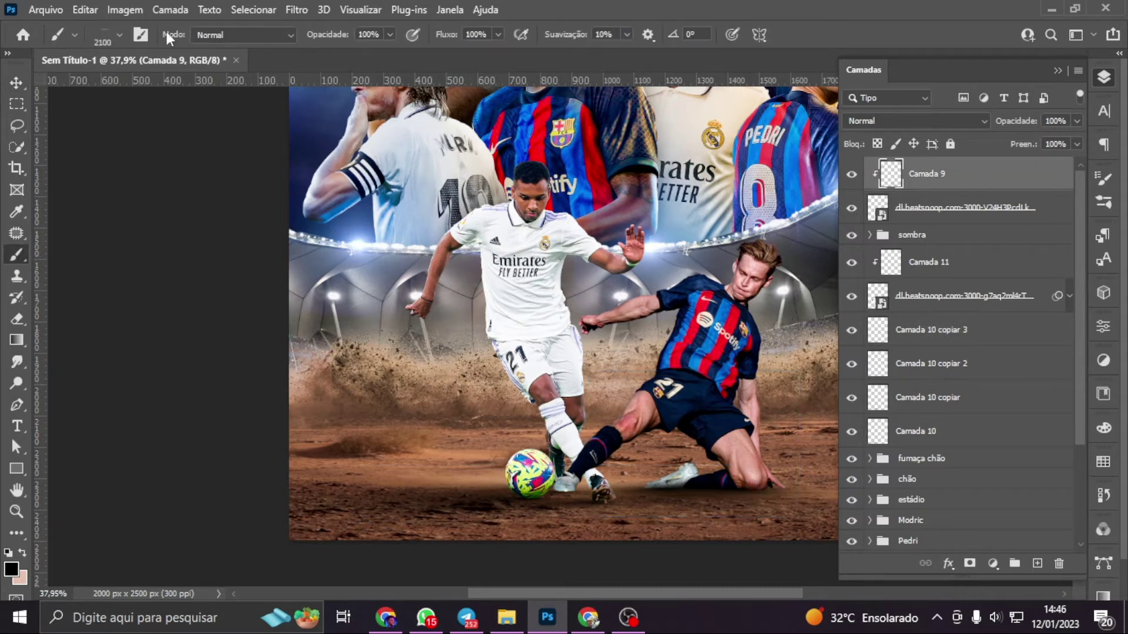
left_click(119, 34)
left_click(498, 35)
scroll(585, 511, "up", 5)
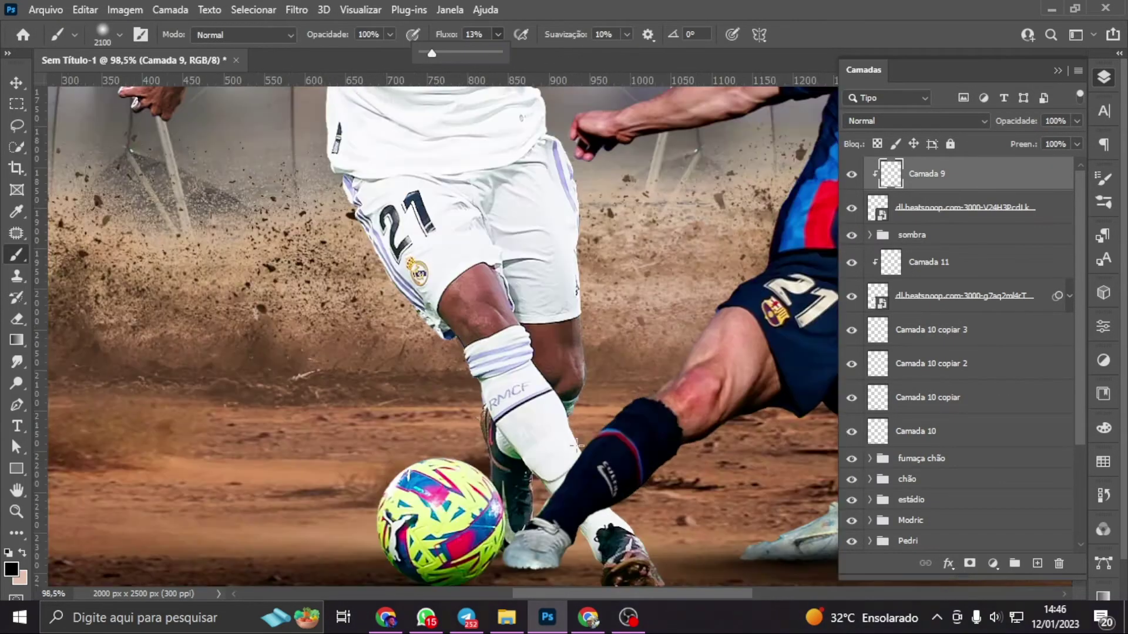
key("bracketleft")
key("bracketleft")
key("bracketleft")
mouse_move(555, 452)
left_mouse_down()
mouse_move(540, 429)
mouse_move(491, 460)
mouse_move(460, 452)
mouse_move(541, 456)
left_mouse_up()
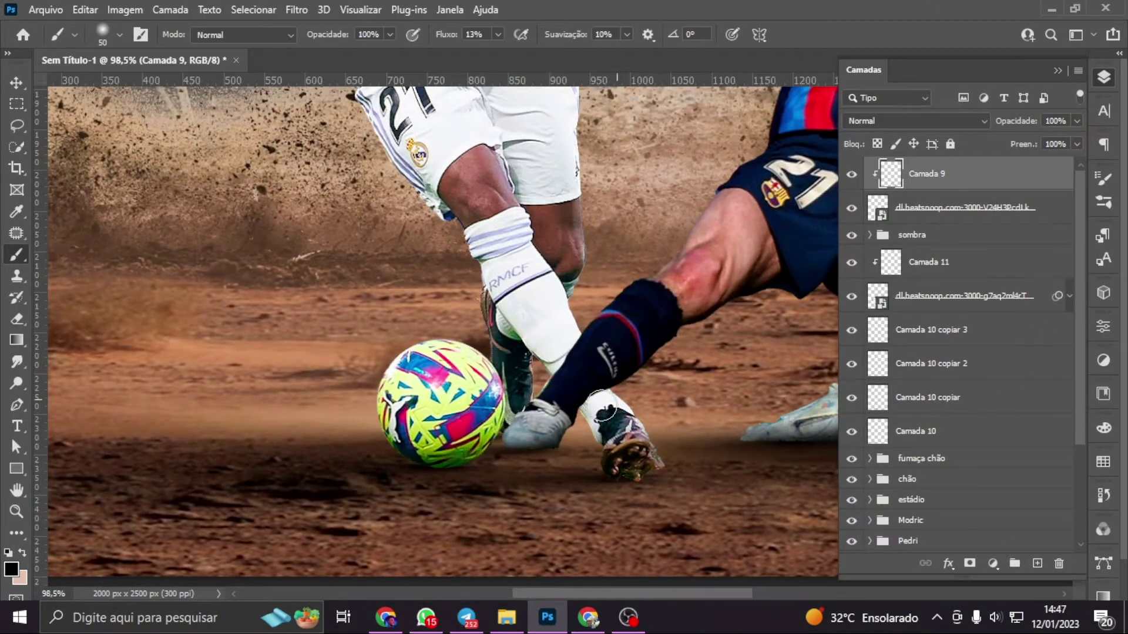
scroll(681, 388, "down", 7)
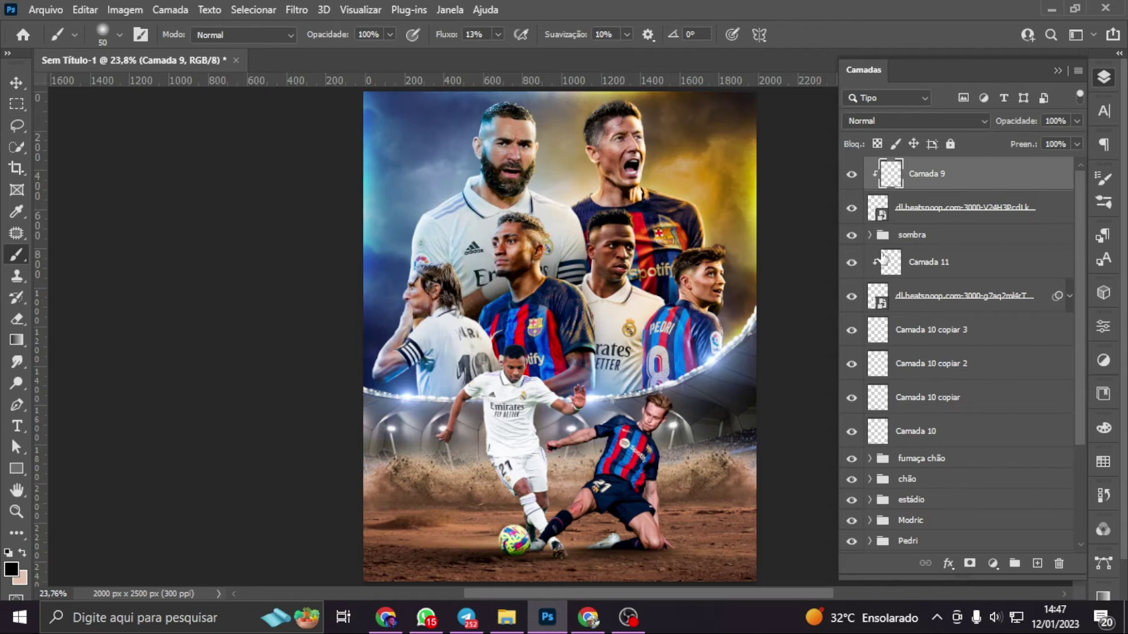
Group the four Camada 10 shadow layers into a group named sombra
left_click(937, 330)
left_click(933, 432, "shift")
key("ctrl+g")
type("sombra")
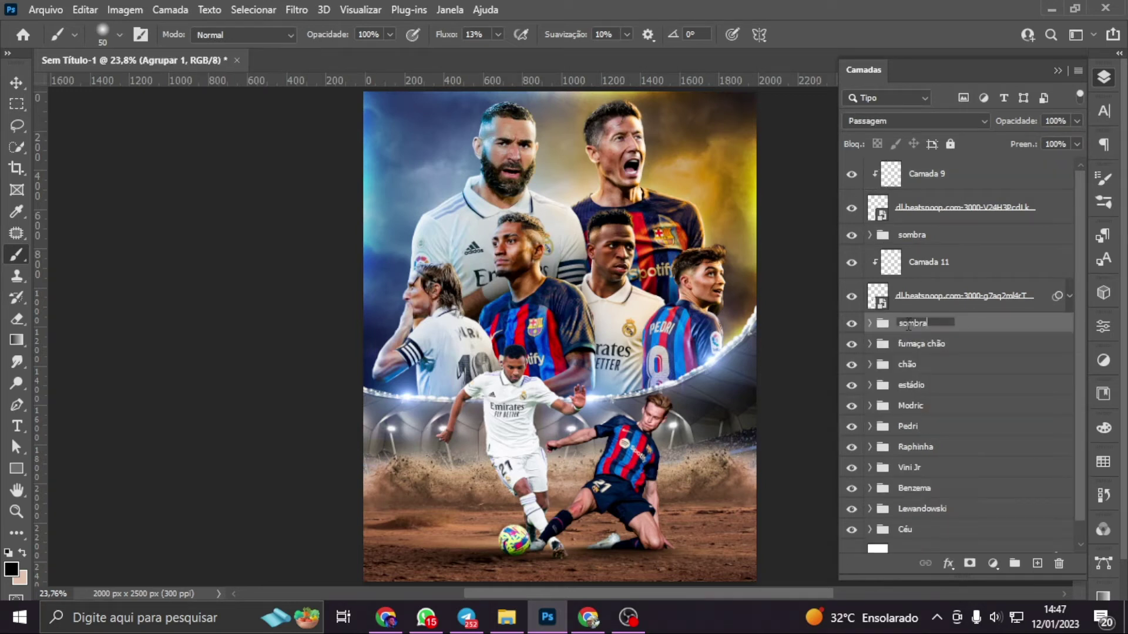
key("Return")
key("v")
left_click(851, 323)
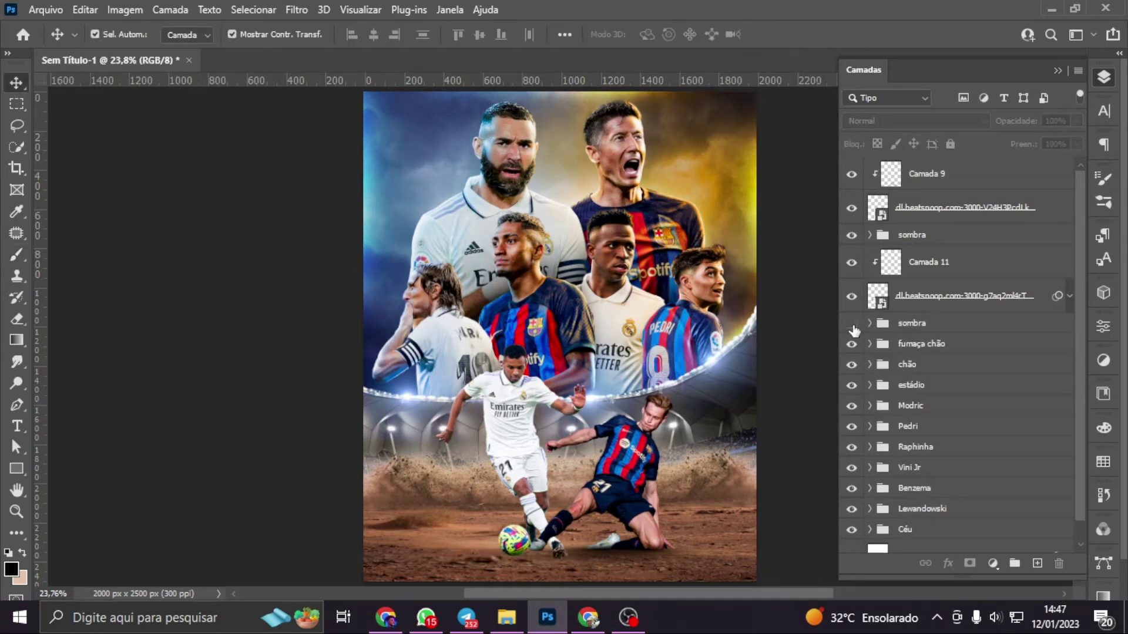
Erase on the clipped Camada 11 layer, then select the front Real Madrid player's layer
left_click(922, 277)
key("b")
scroll(574, 513, "down", 1)
scroll(573, 514, "up", 5)
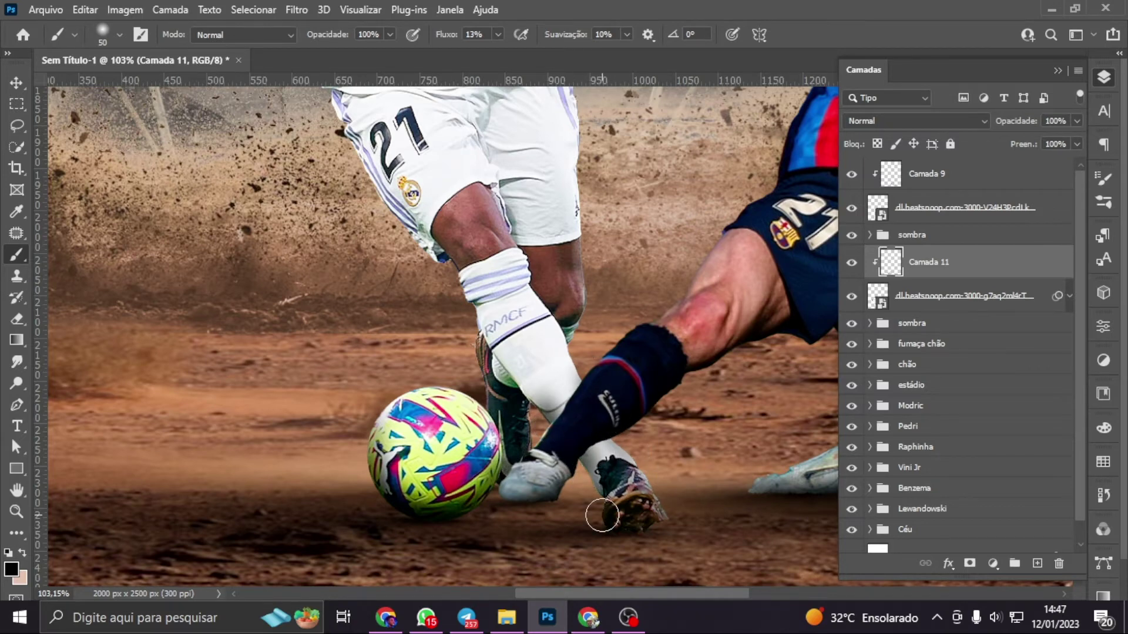
scroll(604, 505, "down", 3)
scroll(618, 444, "down", 2)
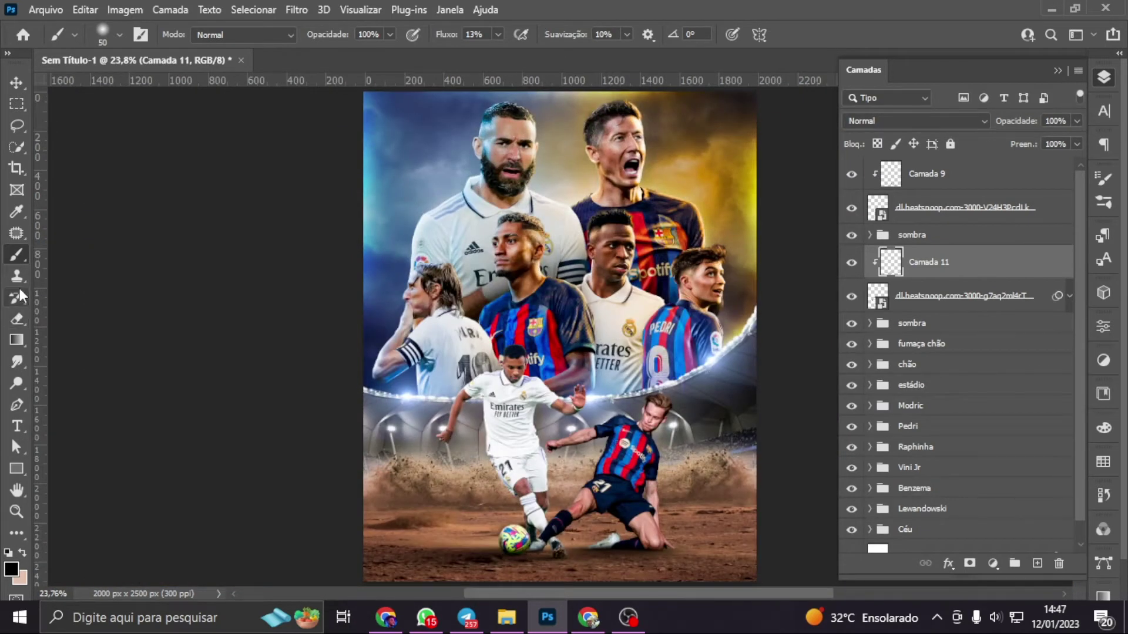
left_click(17, 319)
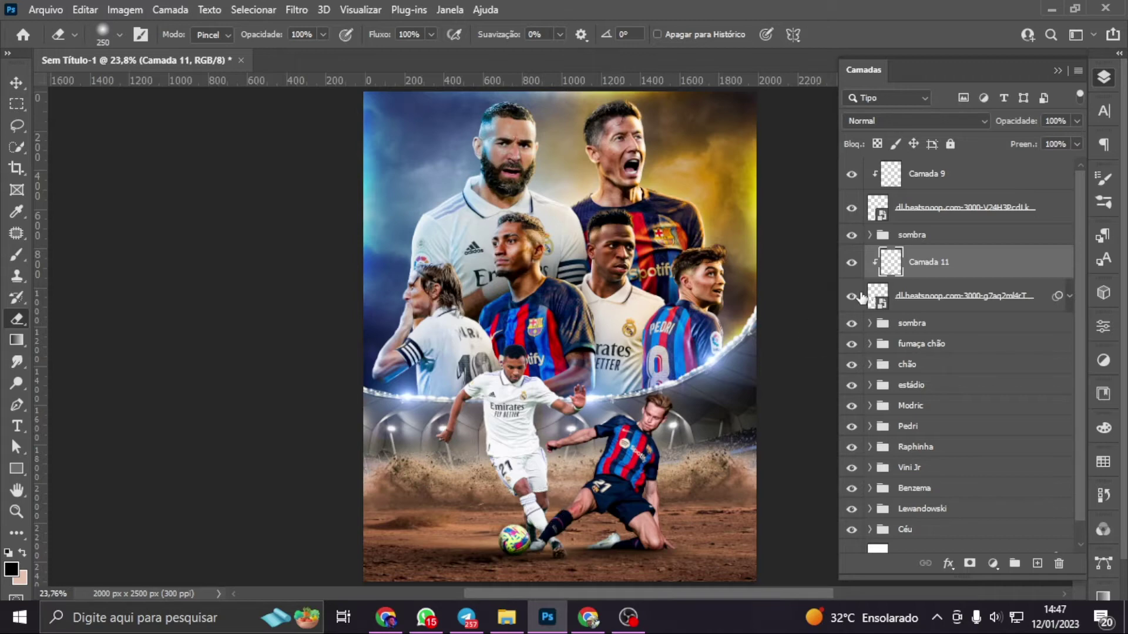
left_click(17, 82)
left_click(770, 391)
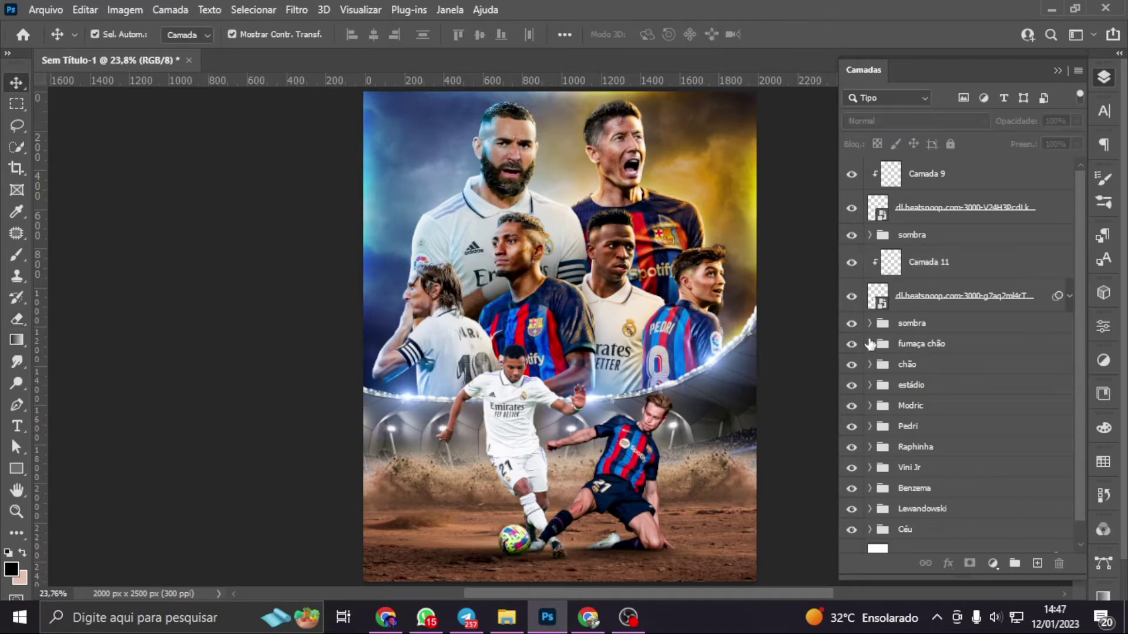
left_click(963, 296)
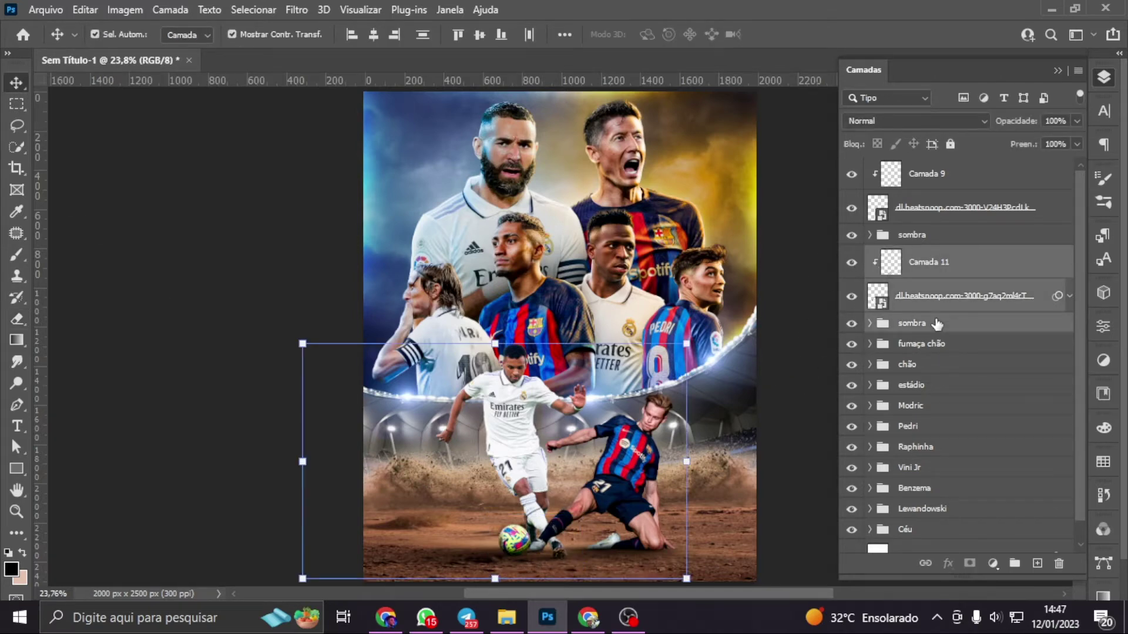
Clip Cor Seletiva 1 through Curvas 2, Exposição 1, Curvas 3, Níveis 4 and Matiz/Saturação 4 to the player
left_click(939, 262)
left_click(960, 479, "alt")
left_click(960, 446, "alt")
left_click(960, 413, "alt")
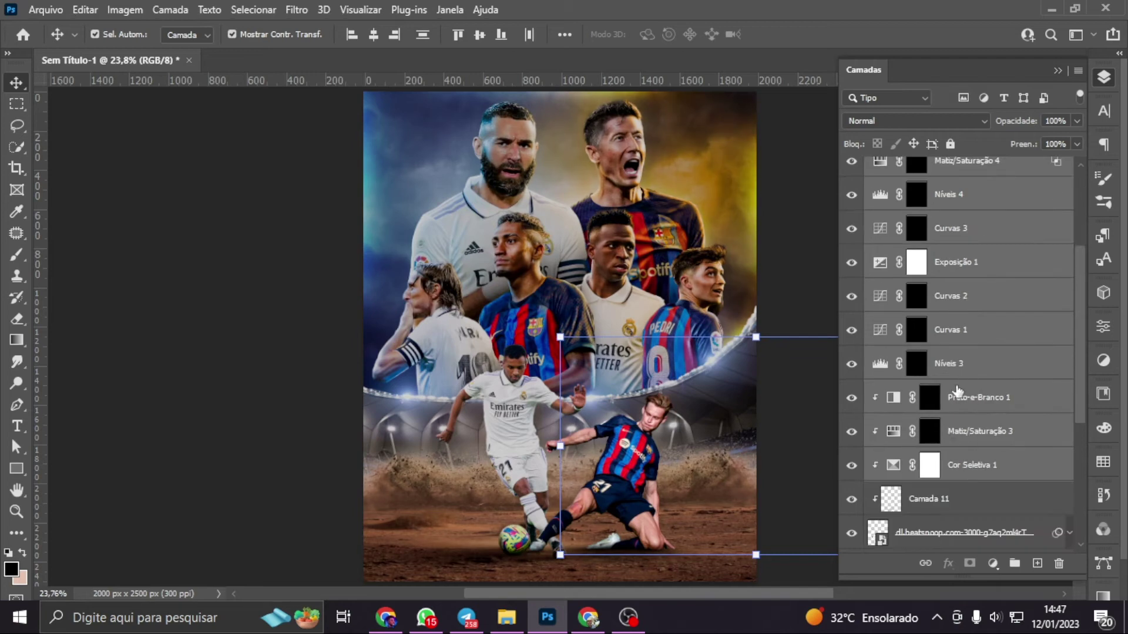
left_click(960, 379, "alt")
left_click(960, 344, "alt")
left_click(960, 311, "alt")
left_click(955, 273, "alt")
left_click(956, 239, "alt")
left_click(955, 205, "alt")
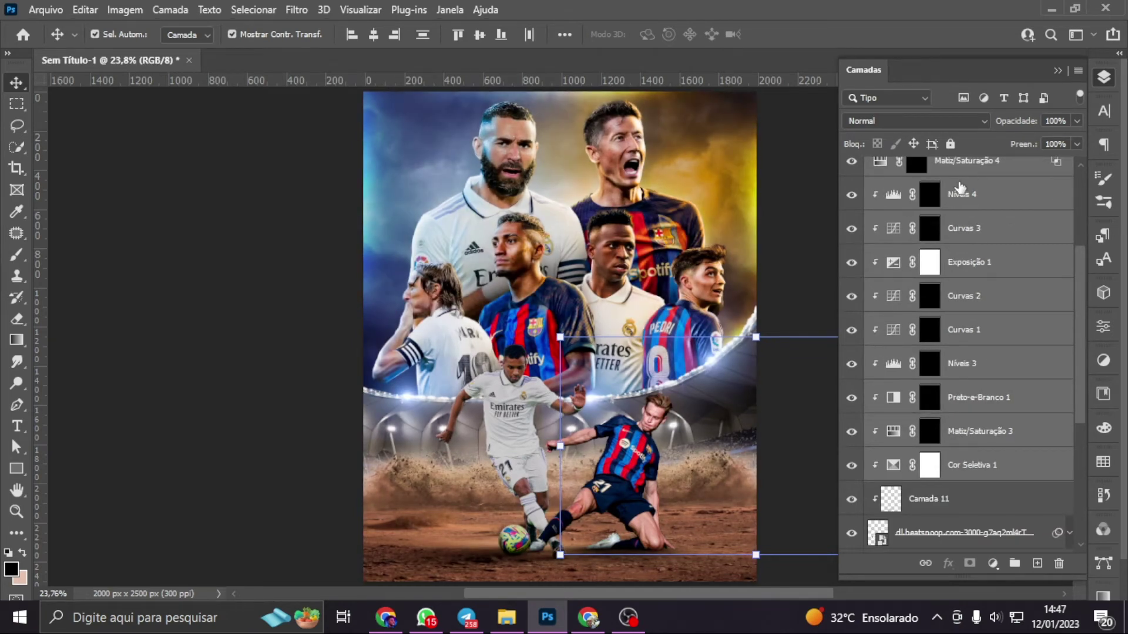
left_click(955, 172, "alt")
Also clip Matiz/Saturação 5 and Equilíbrio de Cores 1, and hide Exposição 1
scroll(955, 176, "up", 5)
left_click(956, 307)
left_click(960, 281, "alt")
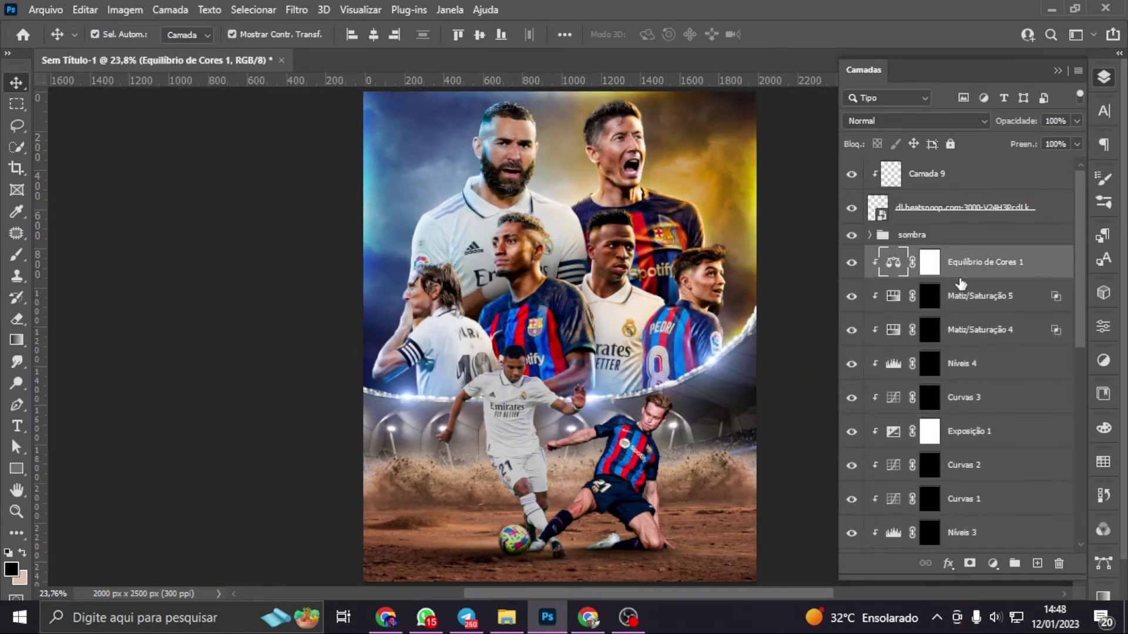
left_click(851, 431)
scroll(963, 458, "down", 3)
left_click(958, 494)
Browse the Filtro > Tornar Nítido filters and review the Cor Seletiva 1 settings
left_click(293, 11)
mouse_move(326, 330)
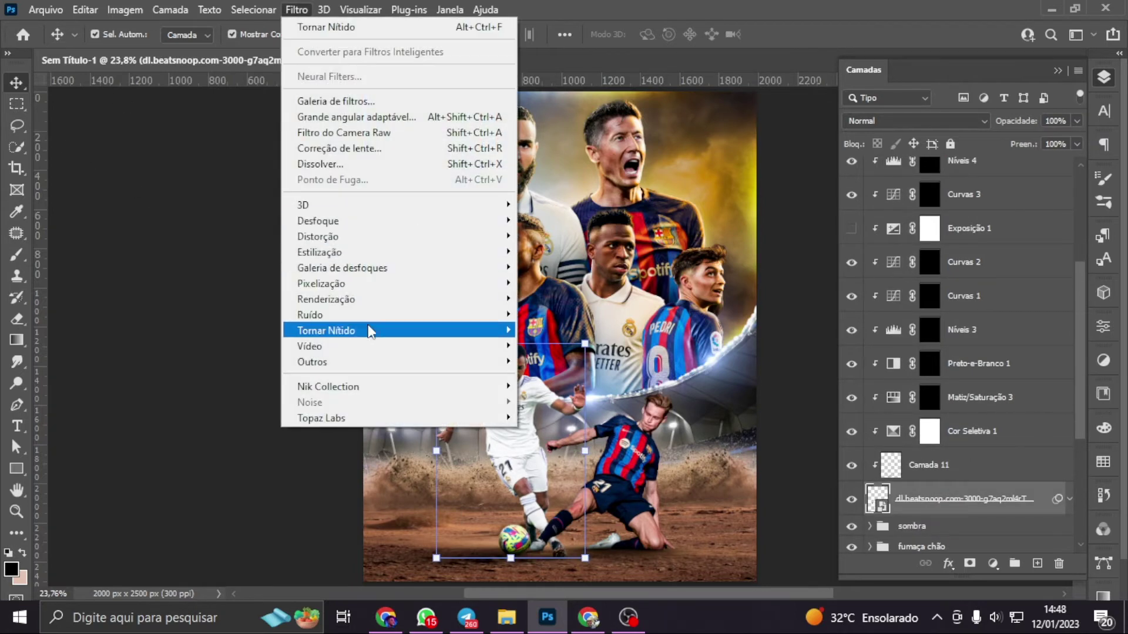
left_click(567, 410)
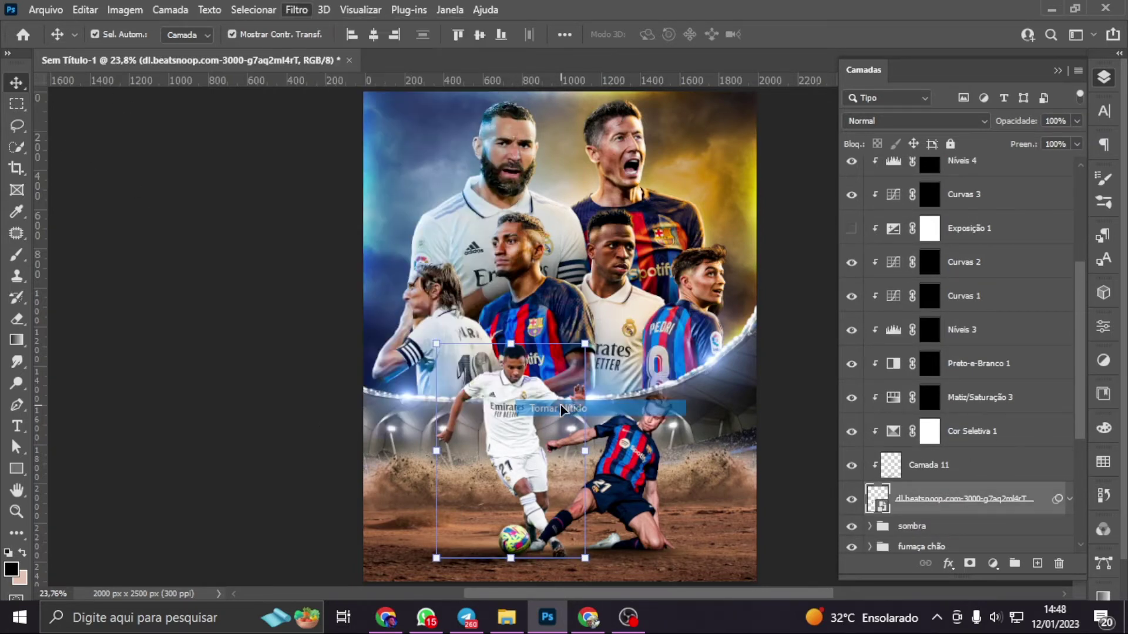
double_click(893, 432)
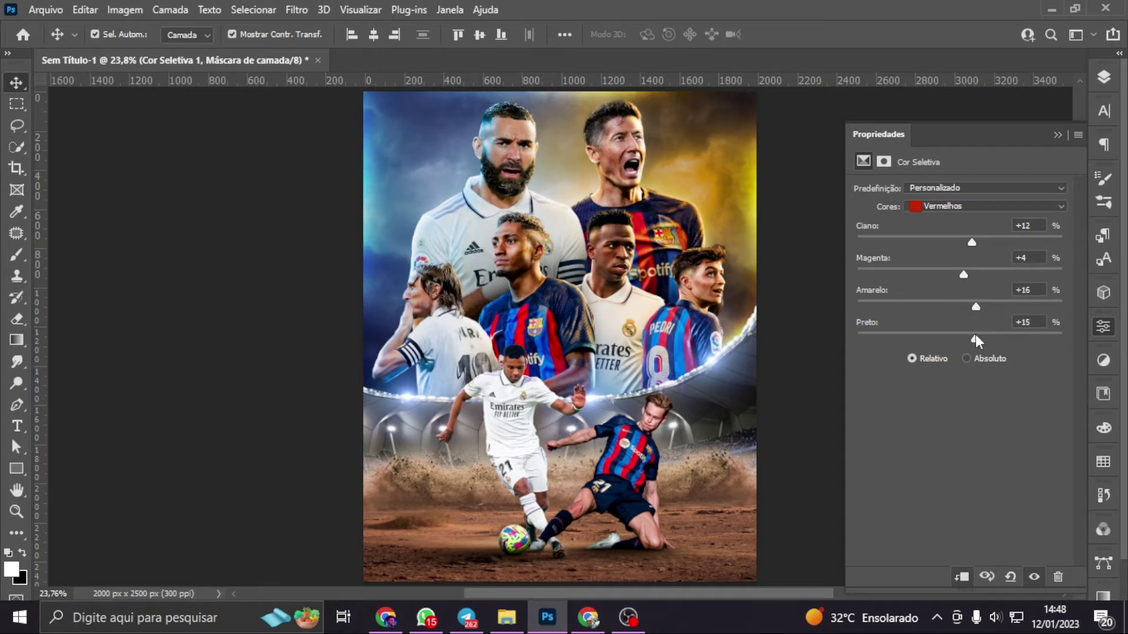
left_click(1103, 77)
left_click(920, 397)
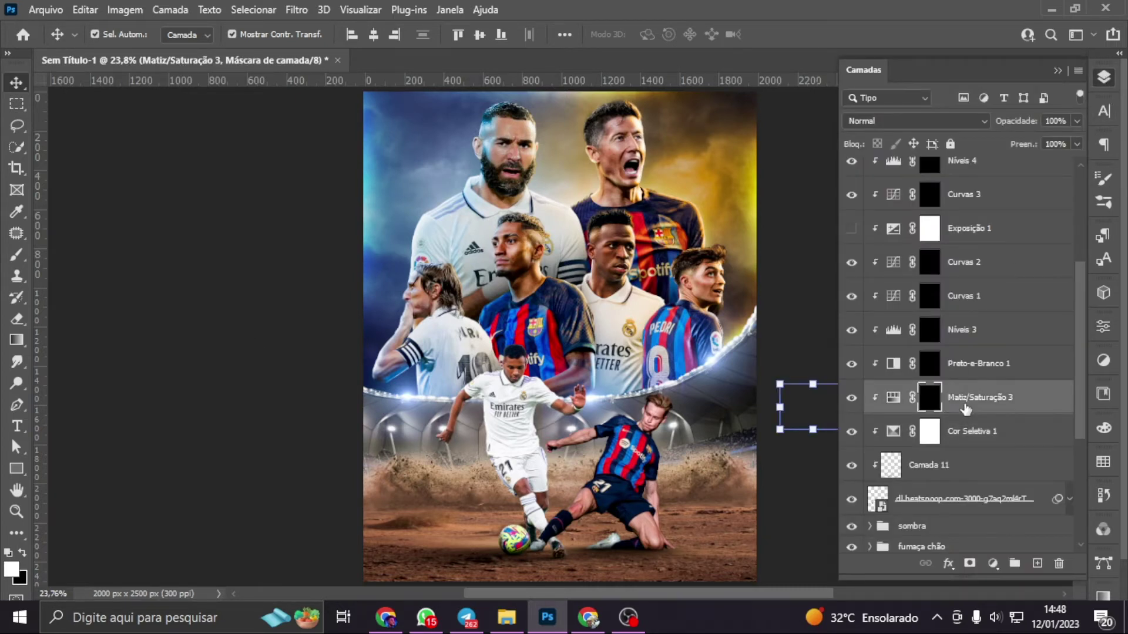
Delete the Matiz/Saturação 3 adjustment and ready a tiny brush on the adjustment masks
key("Delete")
left_click(930, 364)
key("b")
scroll(493, 341, "up", 5)
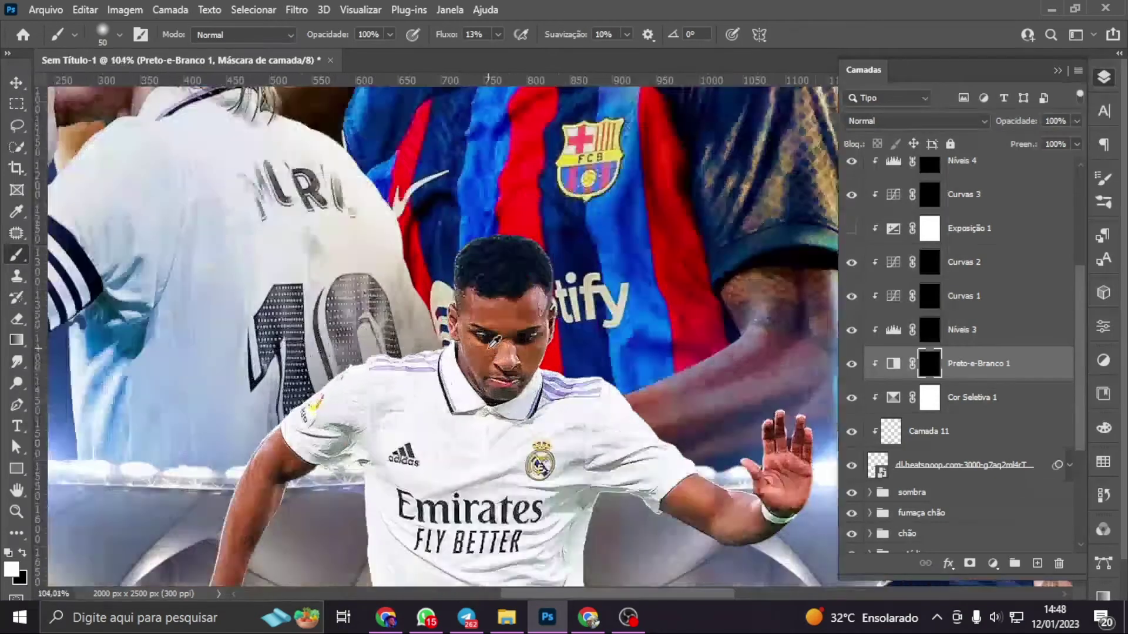
scroll(493, 341, "up", 5)
key("bracketleft")
key("bracketleft")
key("bracketleft")
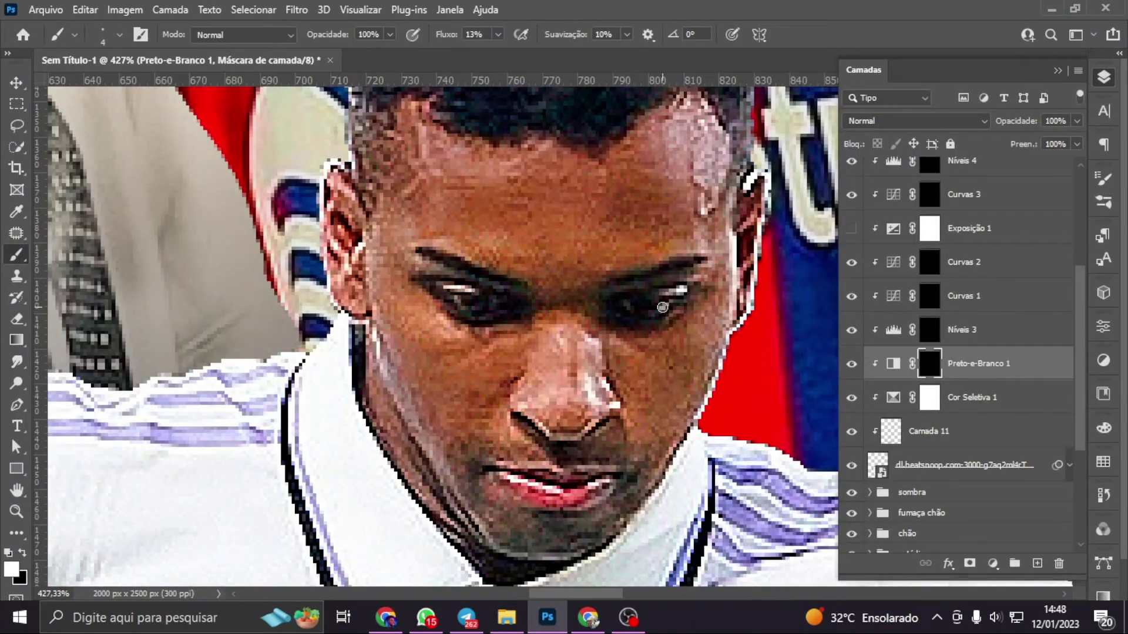
key("alt+bracketright")
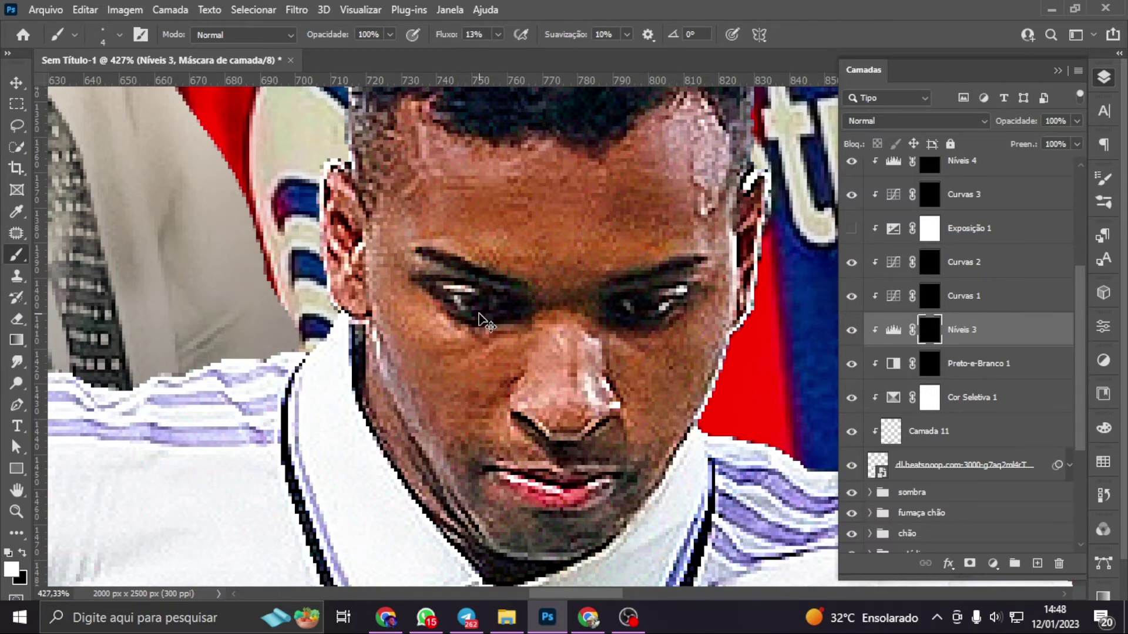
key("ctrl+0")
Darken the Curvas 1 mask beside the ball and along the forearm and hand
left_click(923, 299)
scroll(546, 546, "up", 5)
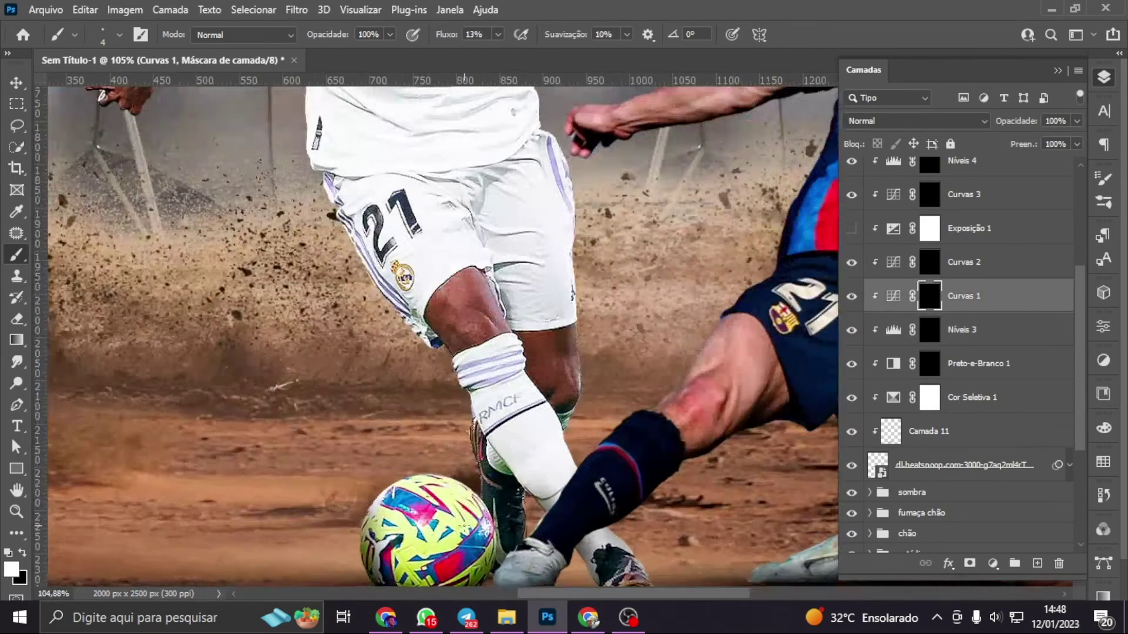
key("bracketright")
key("bracketright")
key("bracketright")
key("bracketright")
key("bracketright")
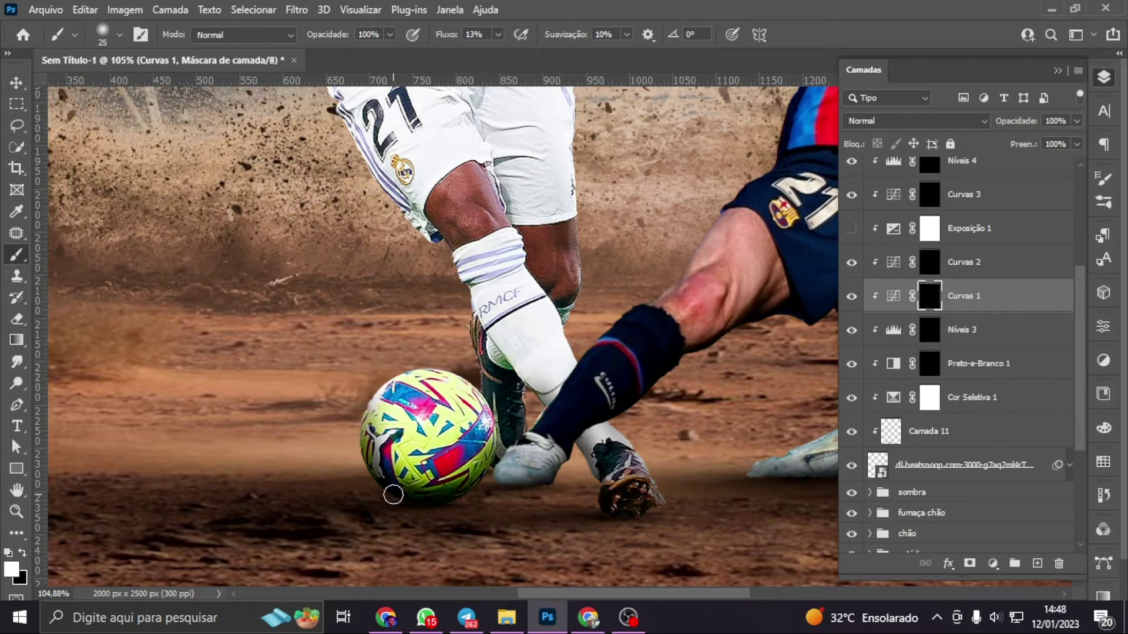
left_click_drag(406, 446, 464, 434)
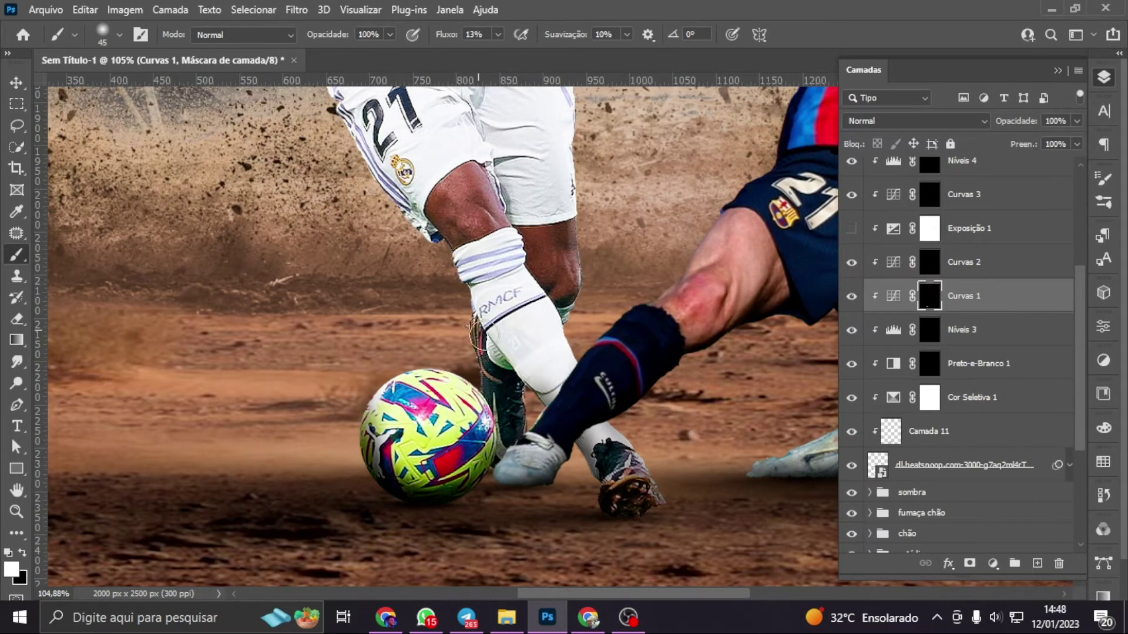
scroll(589, 448, "up", 2)
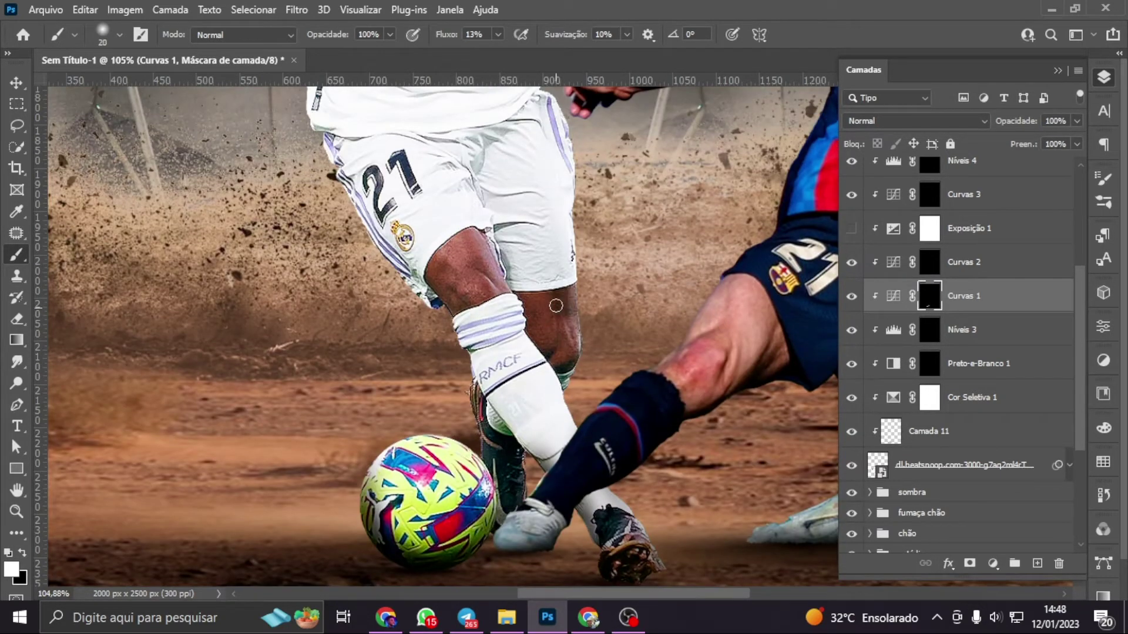
scroll(564, 318, "up", 2)
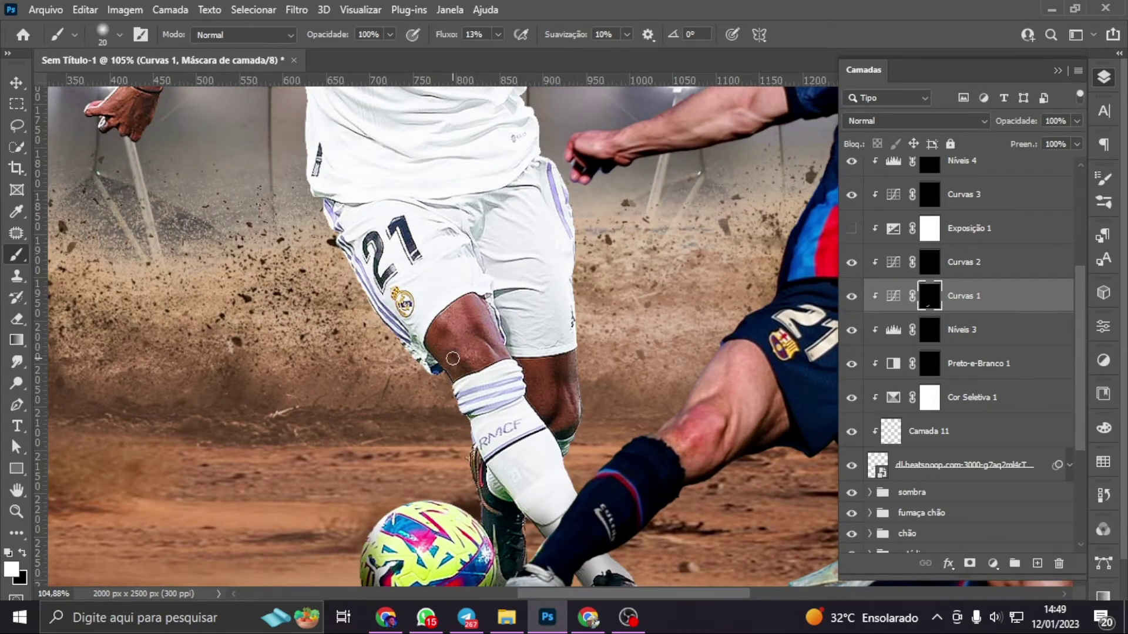
scroll(452, 362, "up", 2)
scroll(449, 376, "up", 4)
scroll(406, 399, "up", 2)
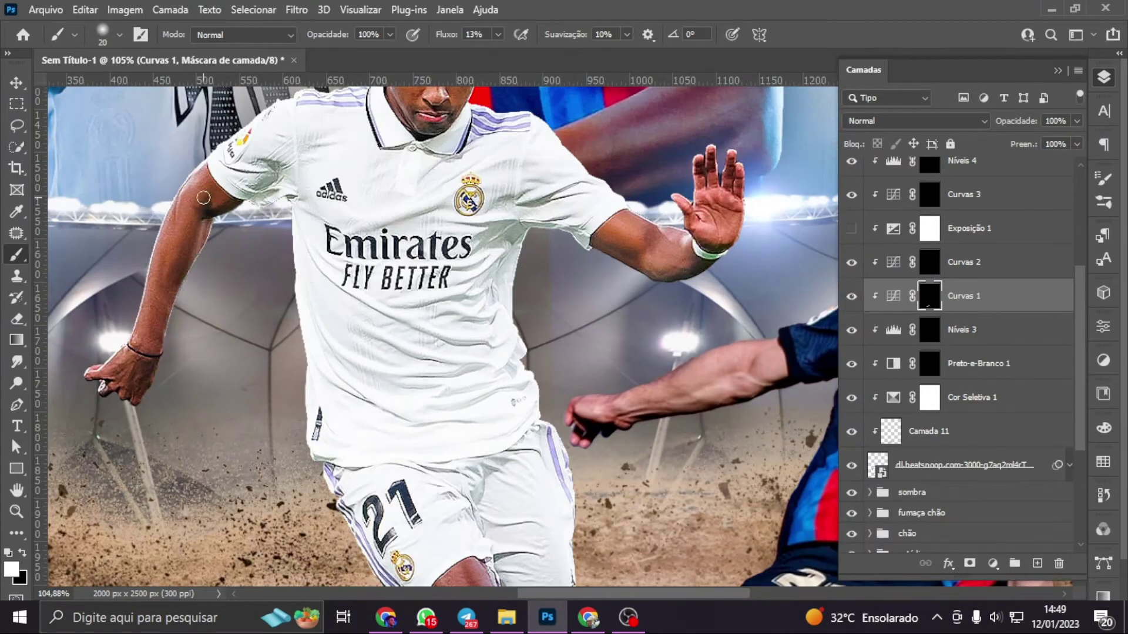
left_click_drag(186, 258, 161, 344)
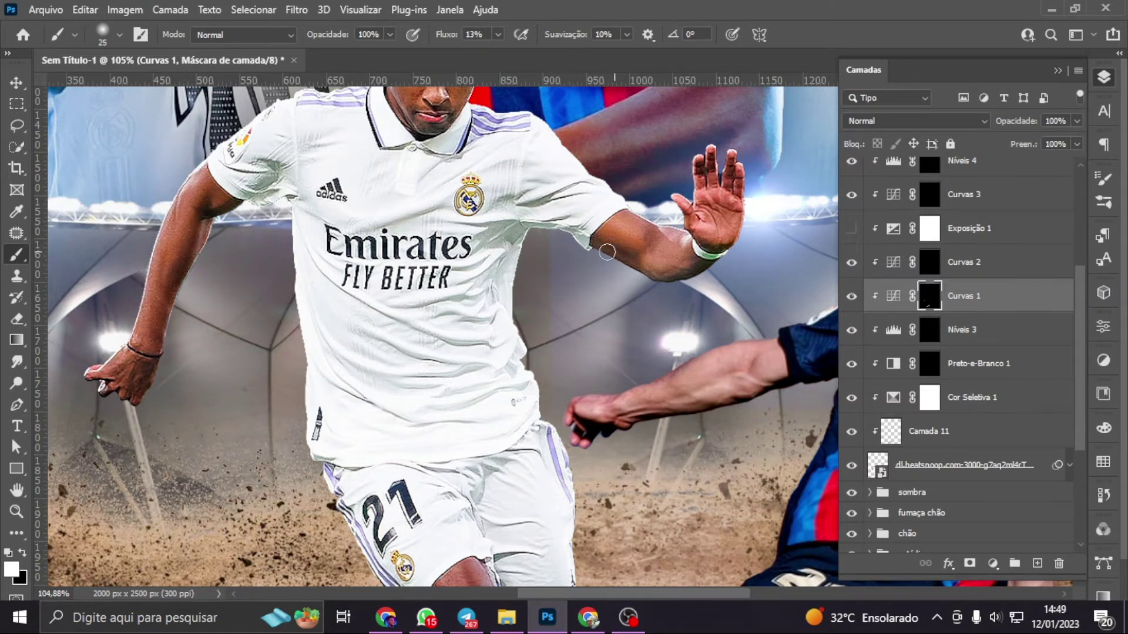
scroll(386, 274, "up", 4)
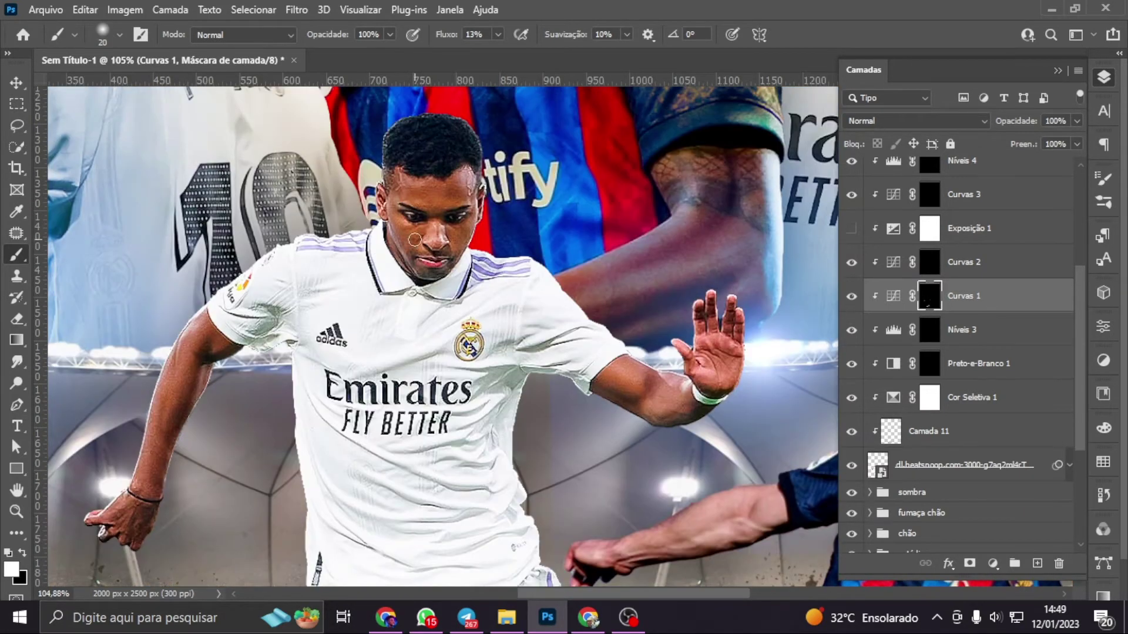
key("]")
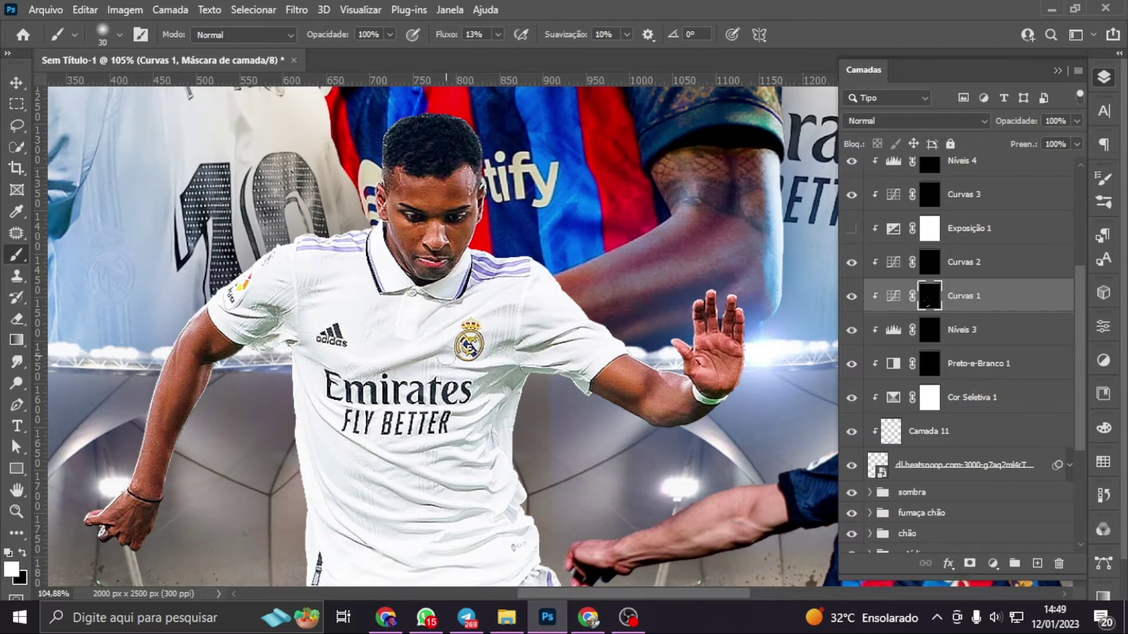
left_click_drag(156, 519, 132, 546)
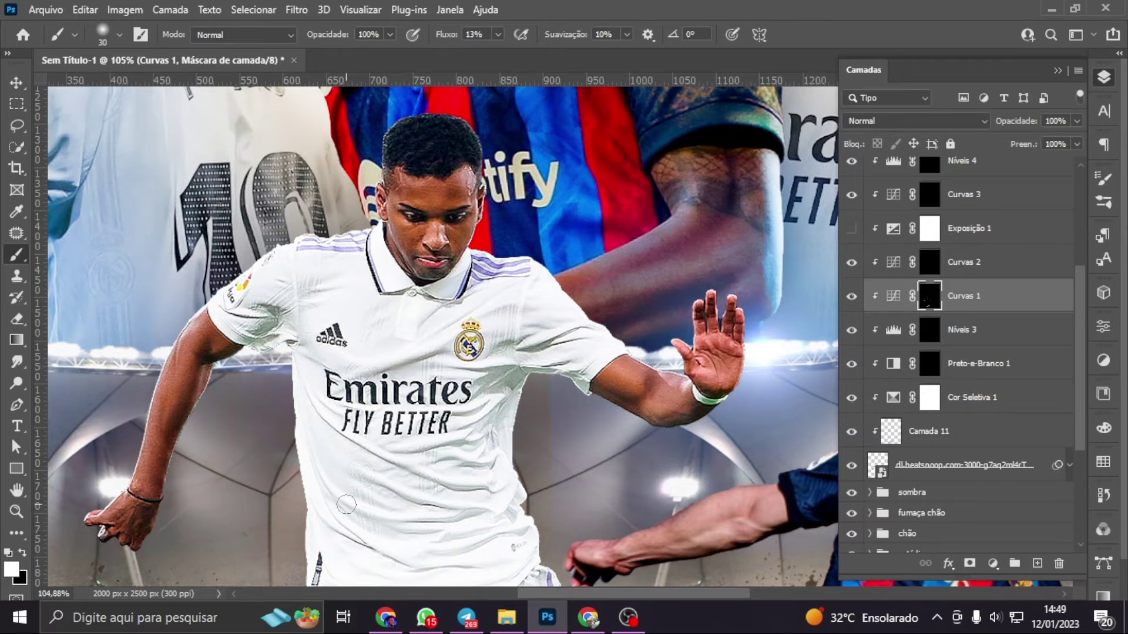
Brighten the hand, wrist, forearm and both sides of the face on the Curvas 2 mask
left_click(927, 268)
mouse_move(705, 325)
left_mouse_down()
mouse_move(684, 396)
mouse_move(642, 379)
left_mouse_up()
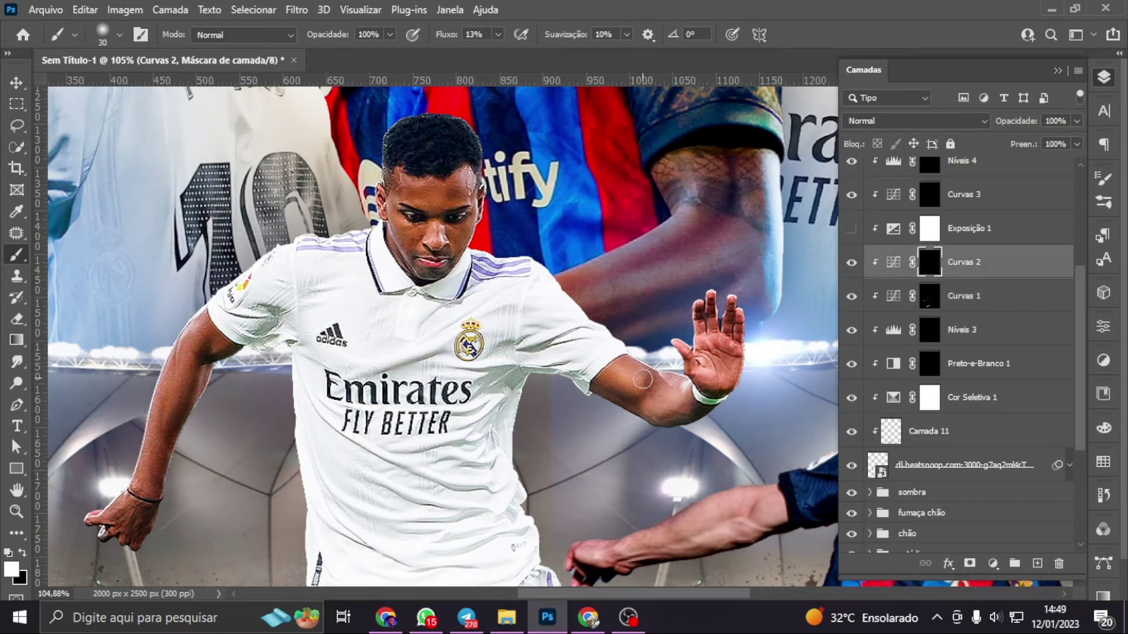
mouse_move(466, 194)
left_mouse_down()
mouse_move(475, 213)
mouse_move(424, 108)
left_mouse_up()
left_click_drag(384, 195, 400, 253)
mouse_move(175, 339)
left_mouse_down()
mouse_move(138, 464)
mouse_move(207, 381)
left_mouse_up()
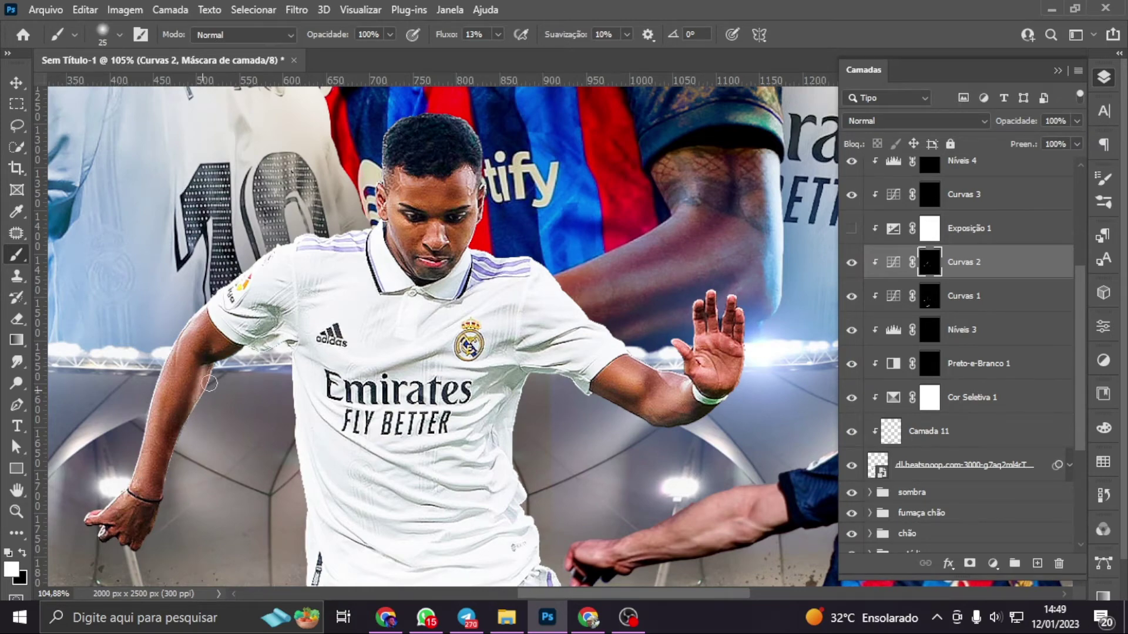
key("ctrl+0")
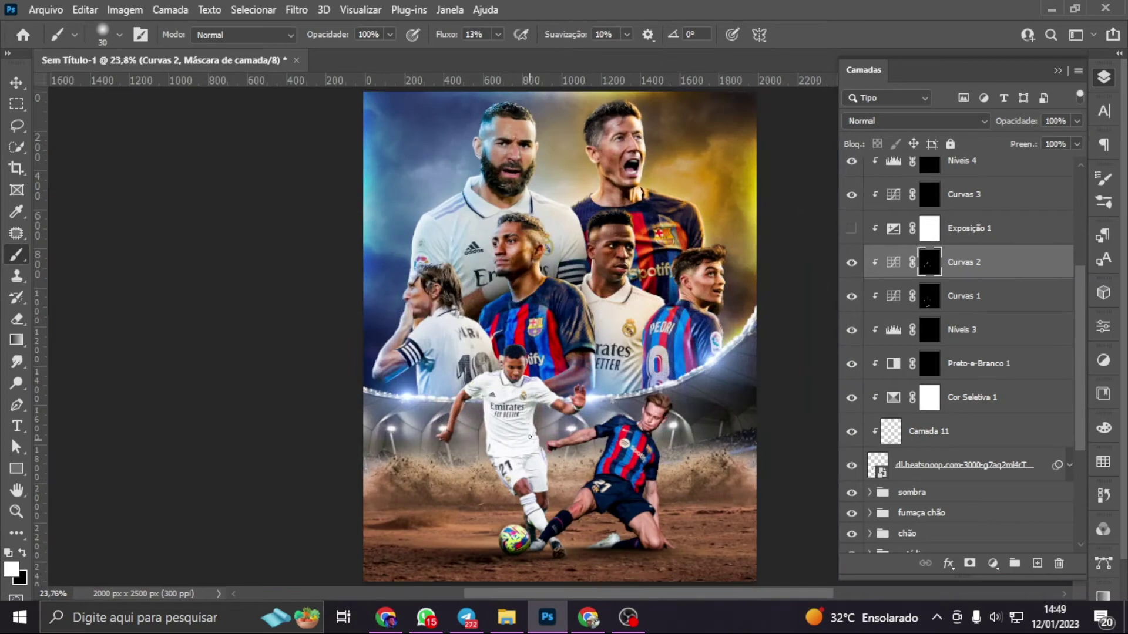
scroll(530, 436, "up", 10)
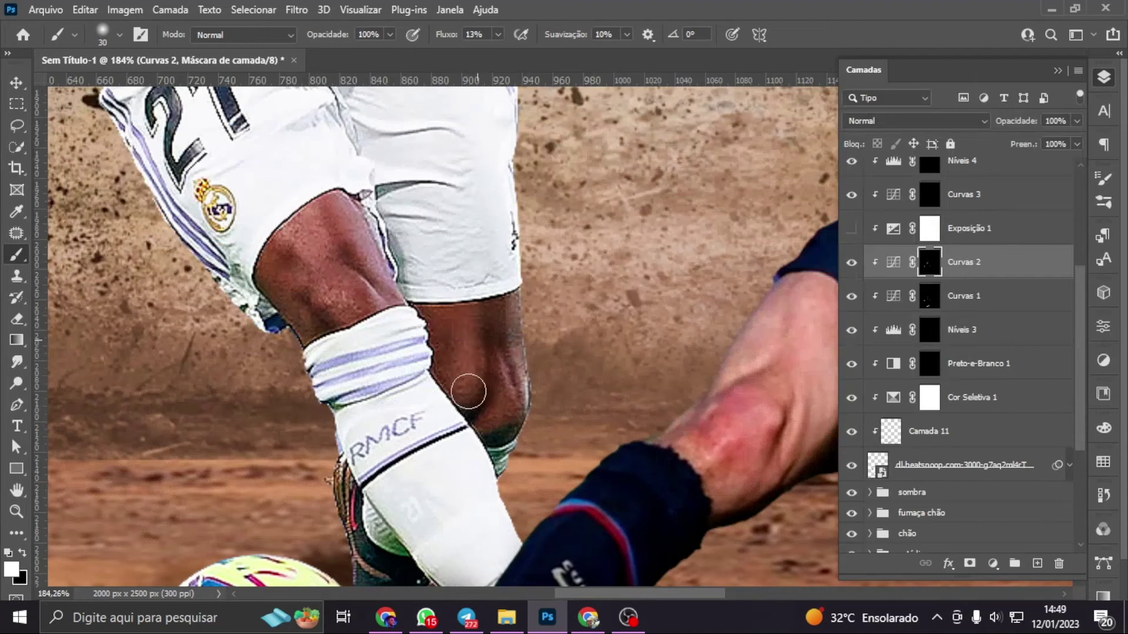
Show the Exposição 1 adjustment again and set its exposure to -0,4
key("ctrl+0")
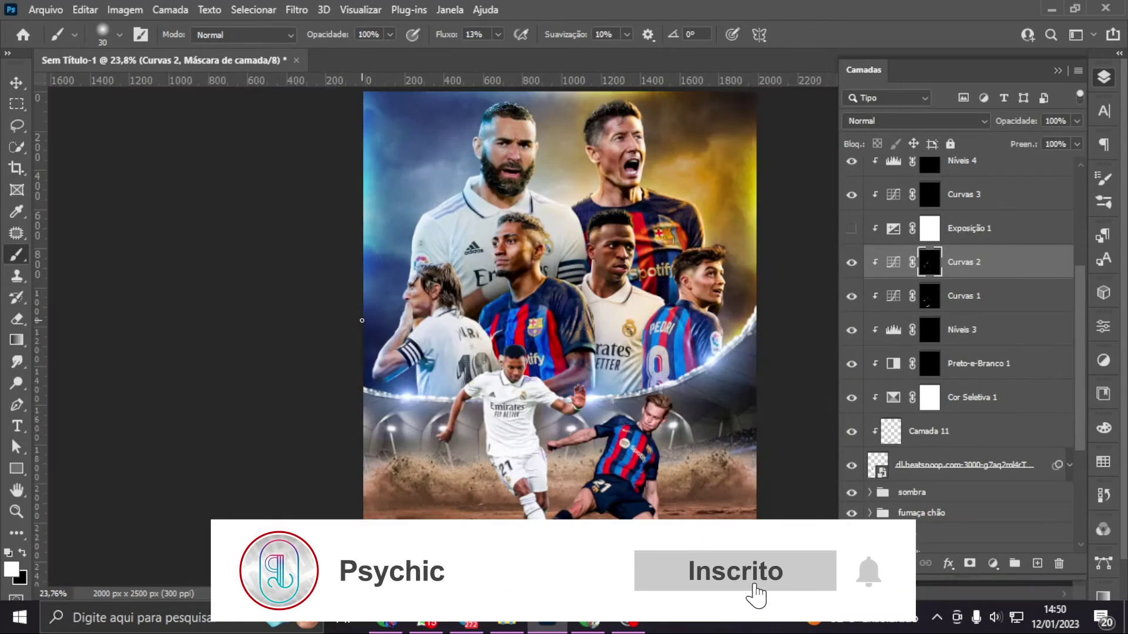
left_click(17, 83)
left_click(967, 228)
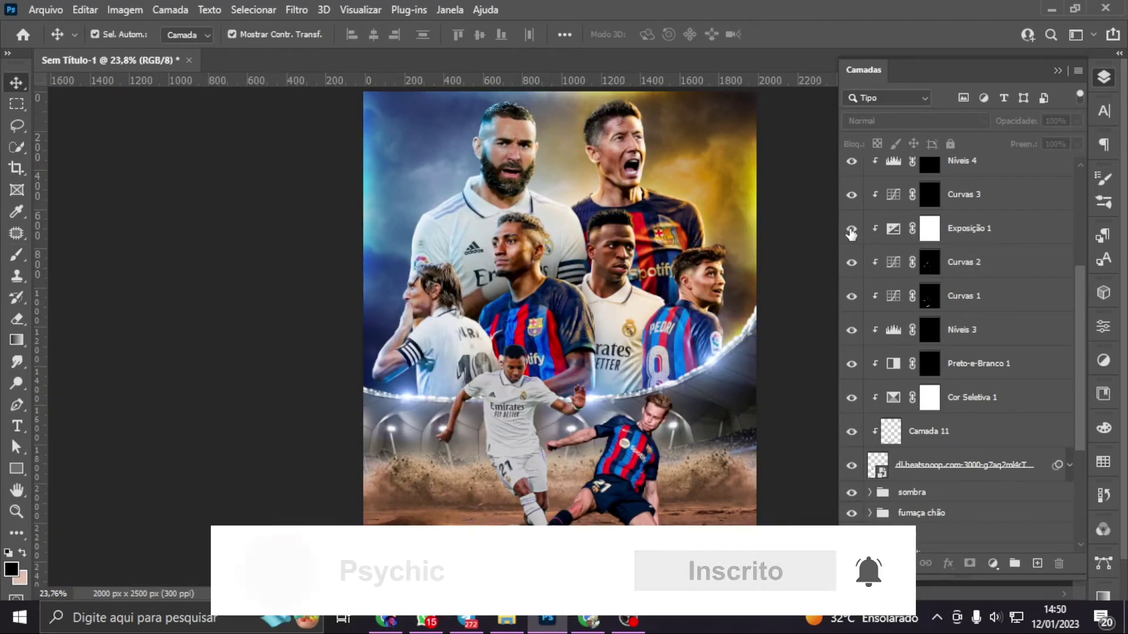
double_click(893, 228)
type("-0,")
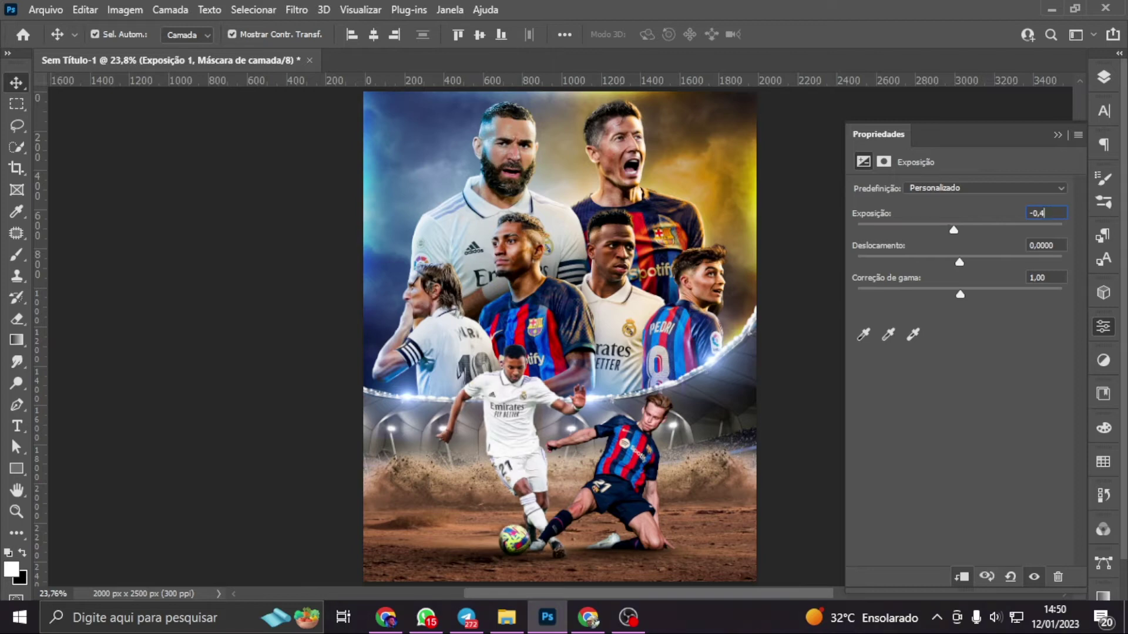
type("4")
left_click(1106, 82)
scroll(952, 282, "up", 1)
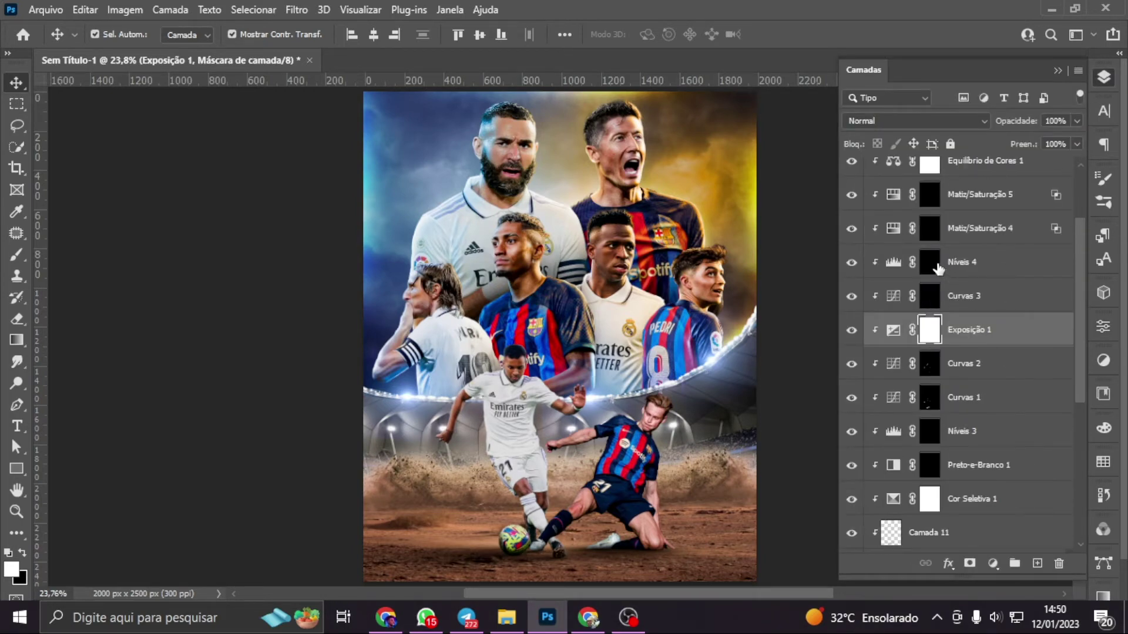
Shift the Matiz/Saturação 4 hue toward blue and invert its mask to hide it
double_click(939, 233)
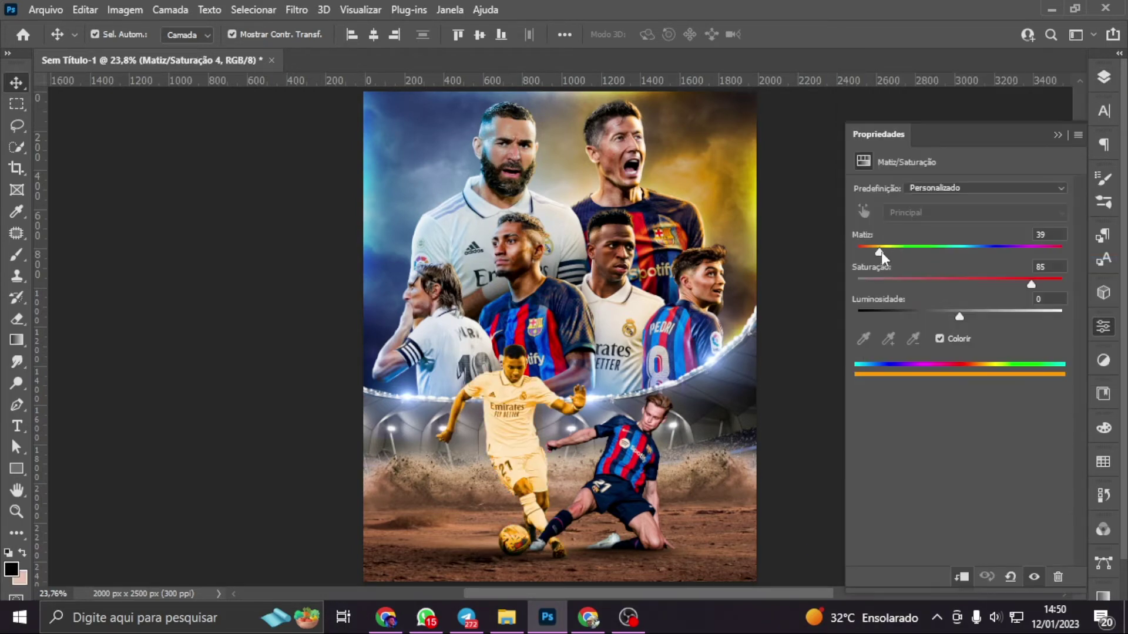
left_click_drag(879, 252, 979, 252)
key("F7")
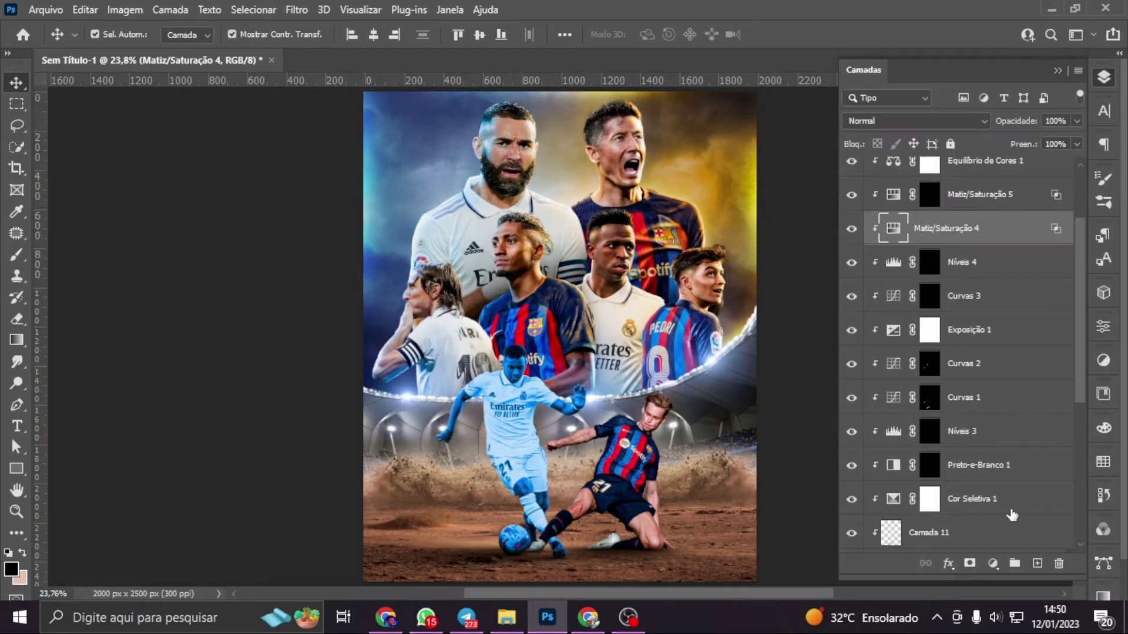
left_click(969, 564)
key("ctrl+i")
Paint white on the Curvas 3 mask over the forearm, raised hand and side of the face
left_click(929, 296)
key("b")
key("x")
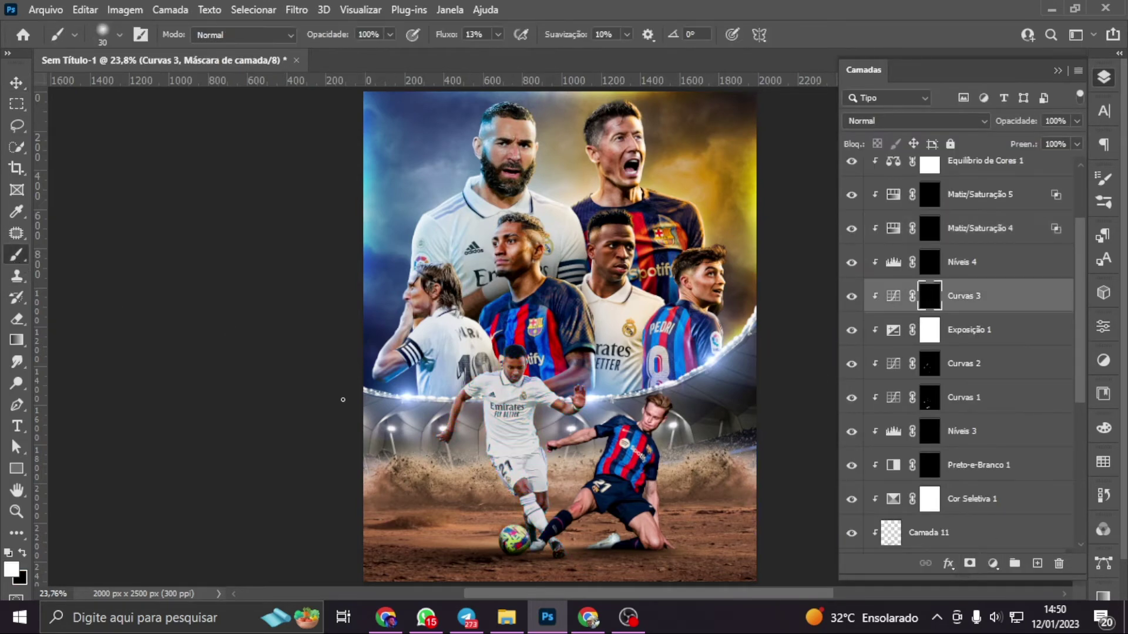
scroll(343, 400, "up", 3)
scroll(334, 376, "up", 3)
scroll(323, 359, "up", 1)
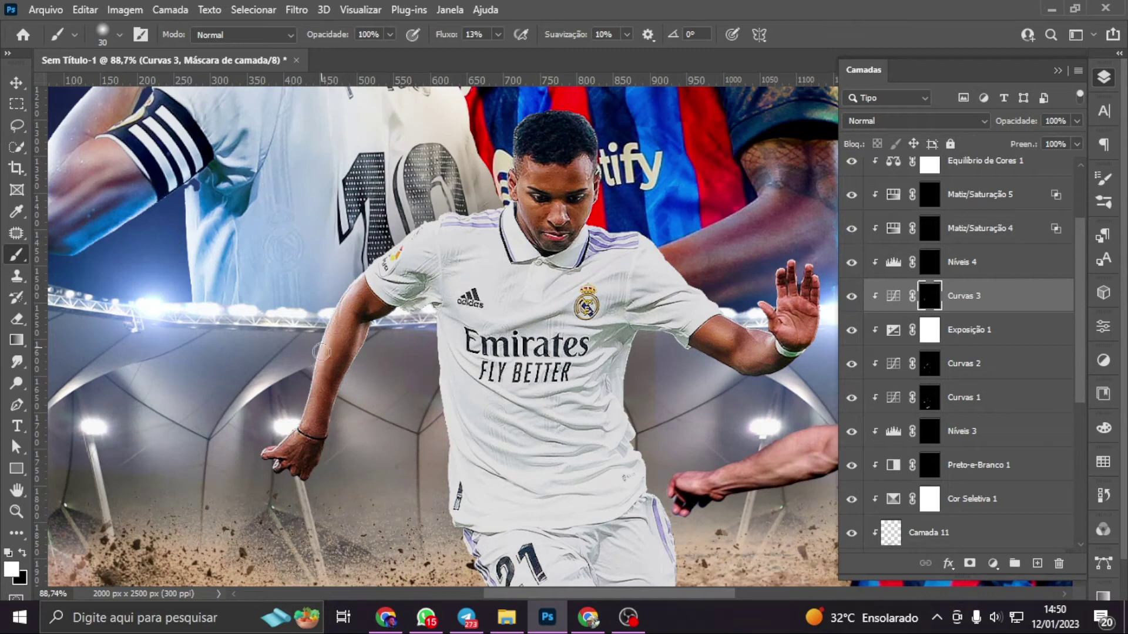
left_click_drag(322, 352, 307, 419)
scroll(542, 254, "up", 2)
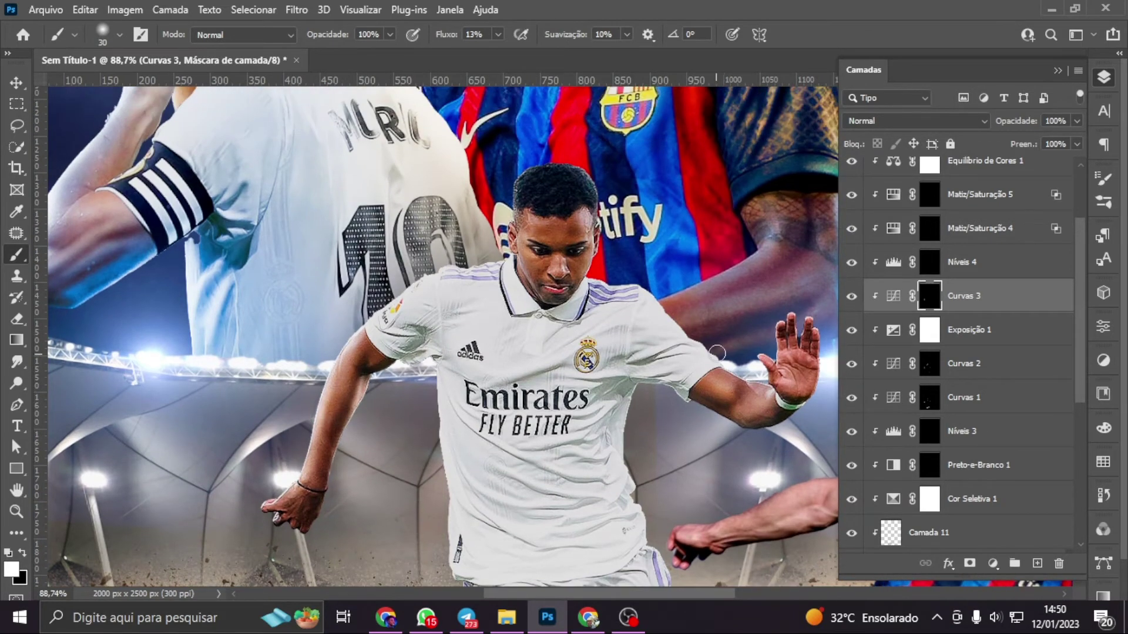
left_click_drag(820, 370, 824, 336)
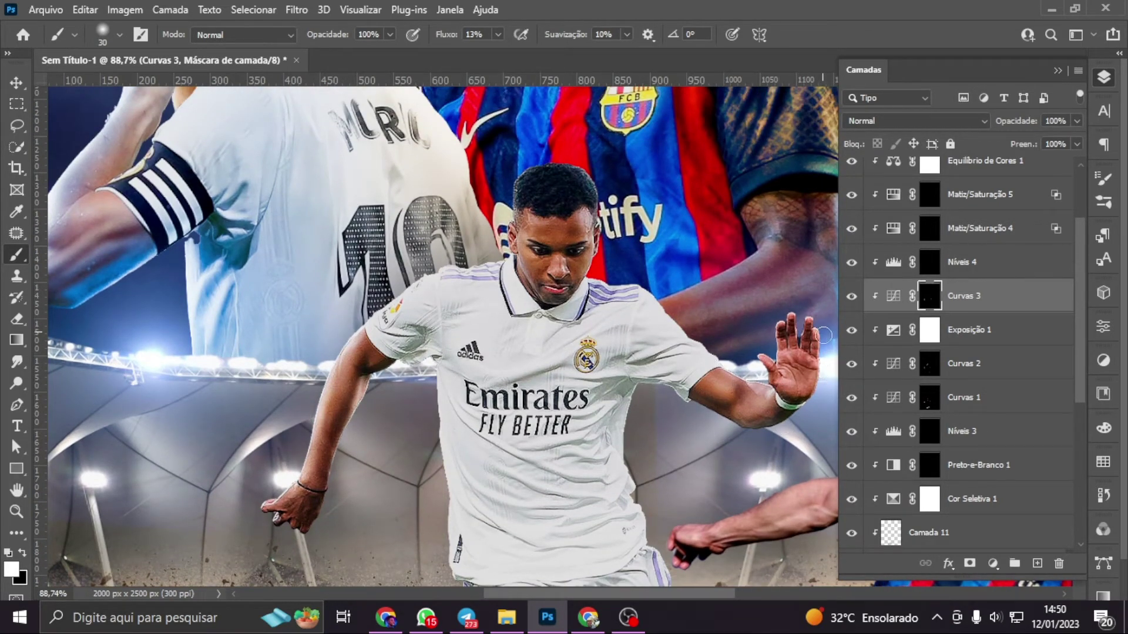
left_click_drag(611, 212, 584, 243)
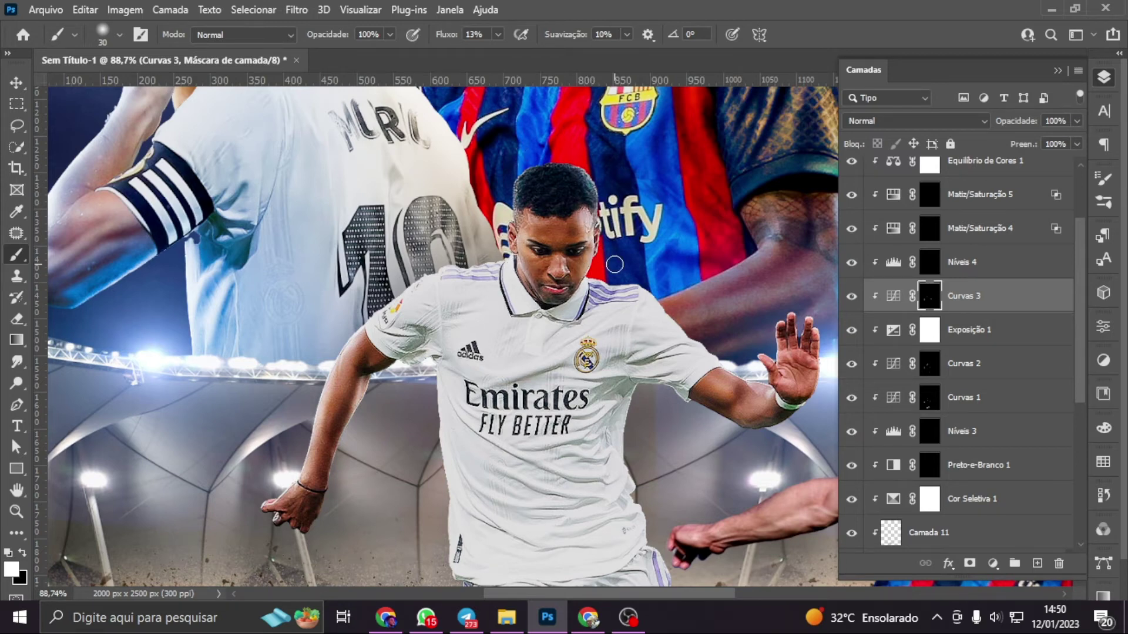
key("ctrl+0")
Compare the Curvas 3 effect, then select the Níveis 4 mask with a smaller brush
left_click(851, 296)
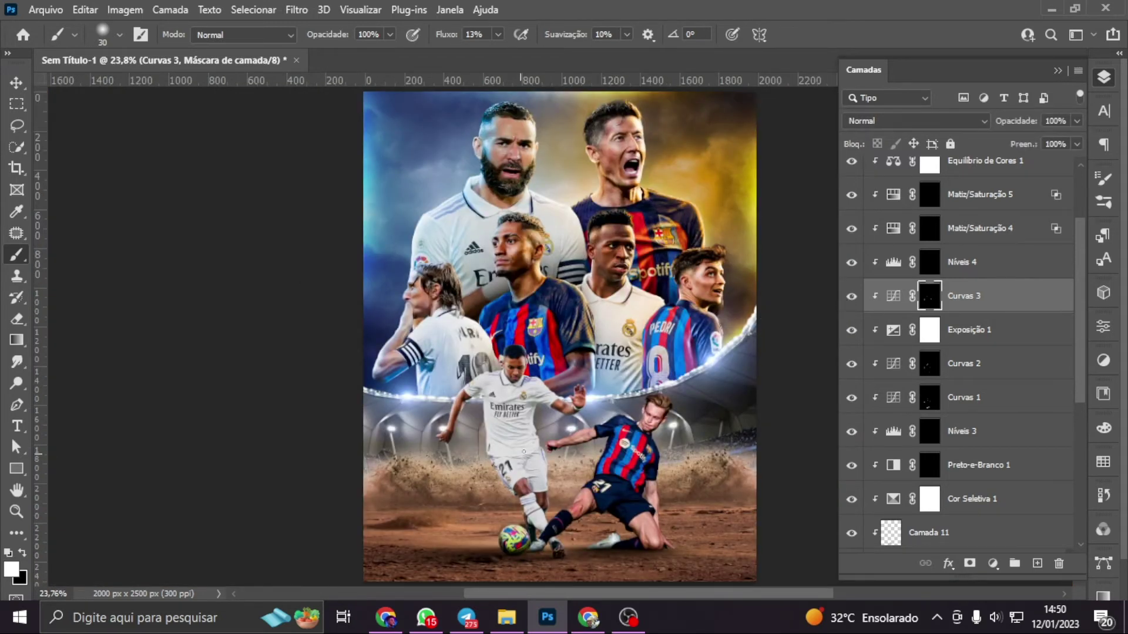
scroll(495, 452, "up", 5)
scroll(579, 363, "down", 2)
key("bracketleft")
key("bracketleft")
key("bracketleft")
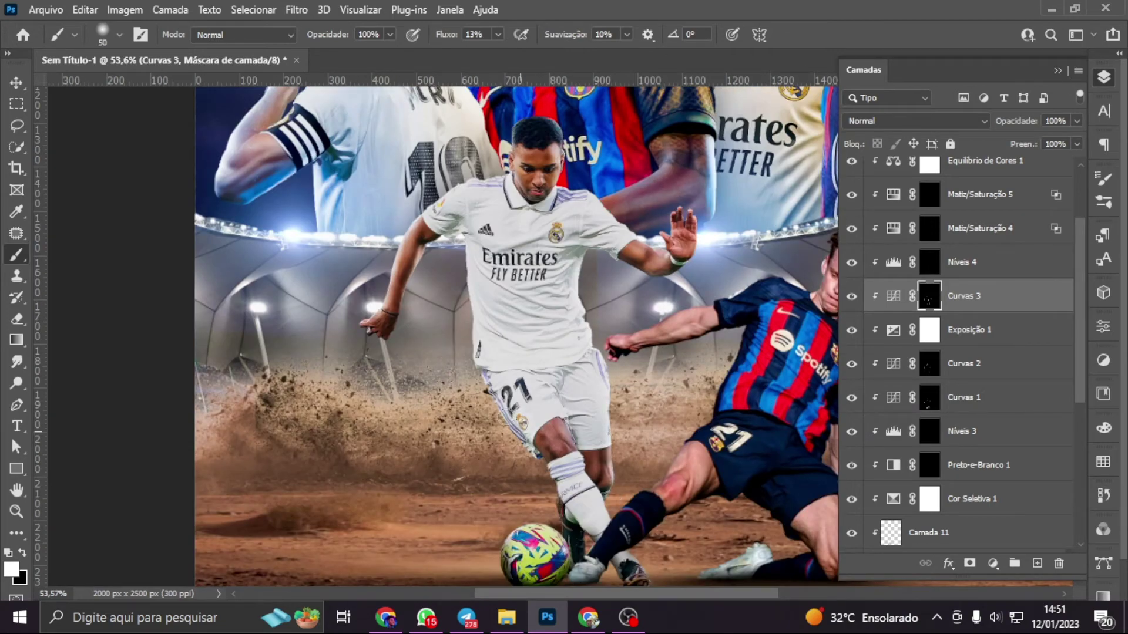
left_click(932, 262)
scroll(456, 379, "up", 1)
scroll(455, 378, "up", 6)
key("bracketleft")
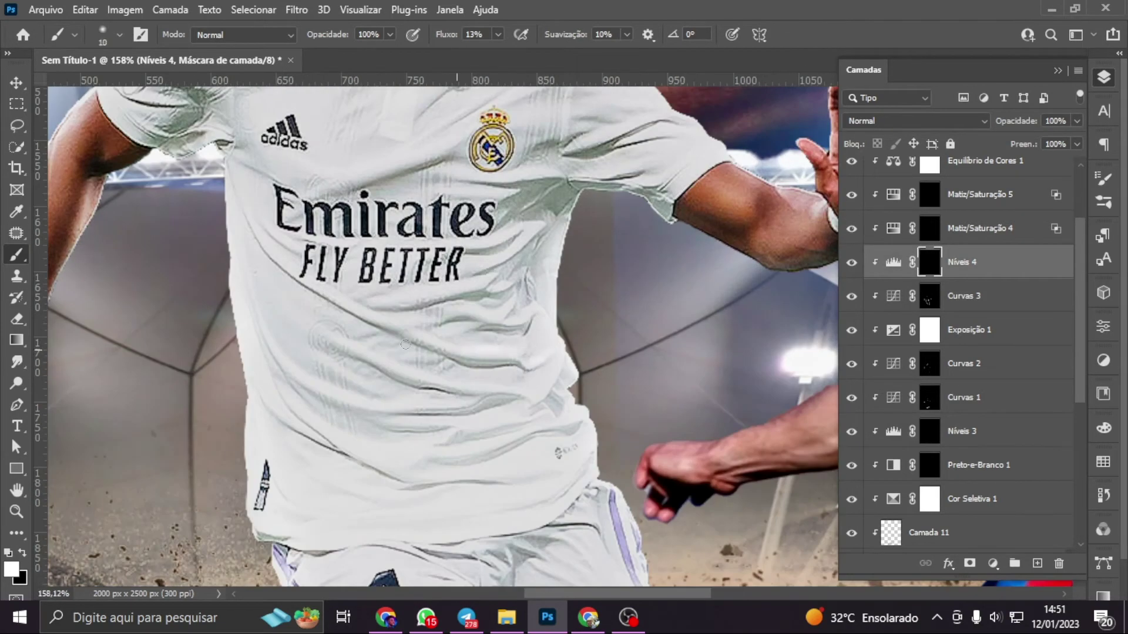
Brush light on the Níveis 4 mask across the shirt and along the edge under the sleeve
left_click_drag(405, 344, 493, 311)
key("bracketright")
key("bracketright")
key("bracketright")
left_click_drag(582, 187, 664, 218)
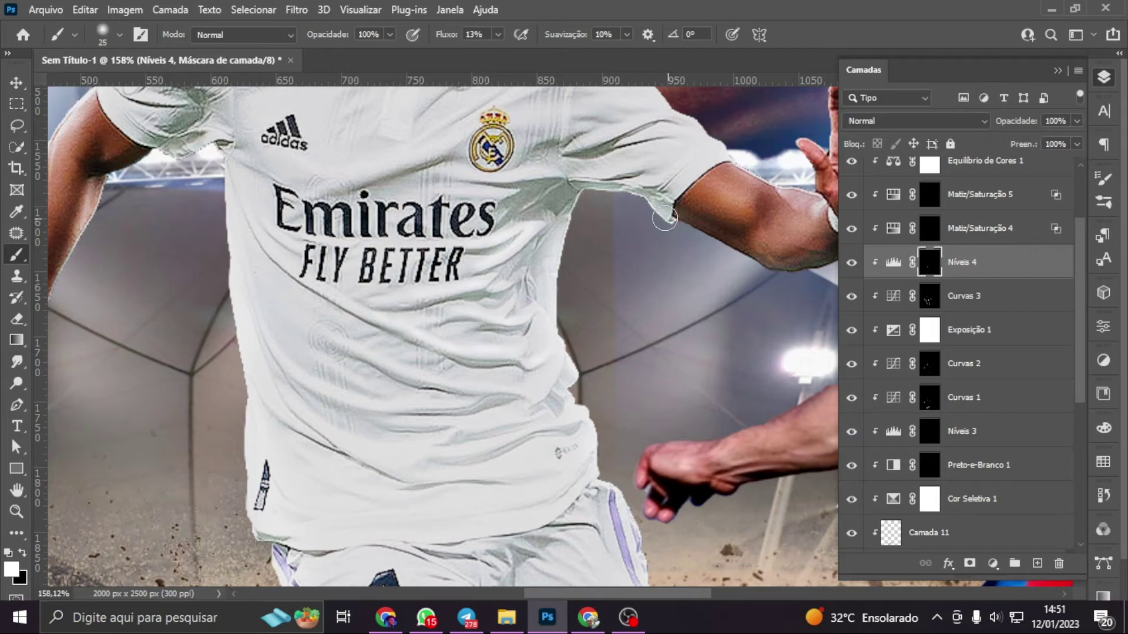
scroll(617, 467, "down", 5)
scroll(528, 447, "down", 5)
scroll(353, 411, "up", 4)
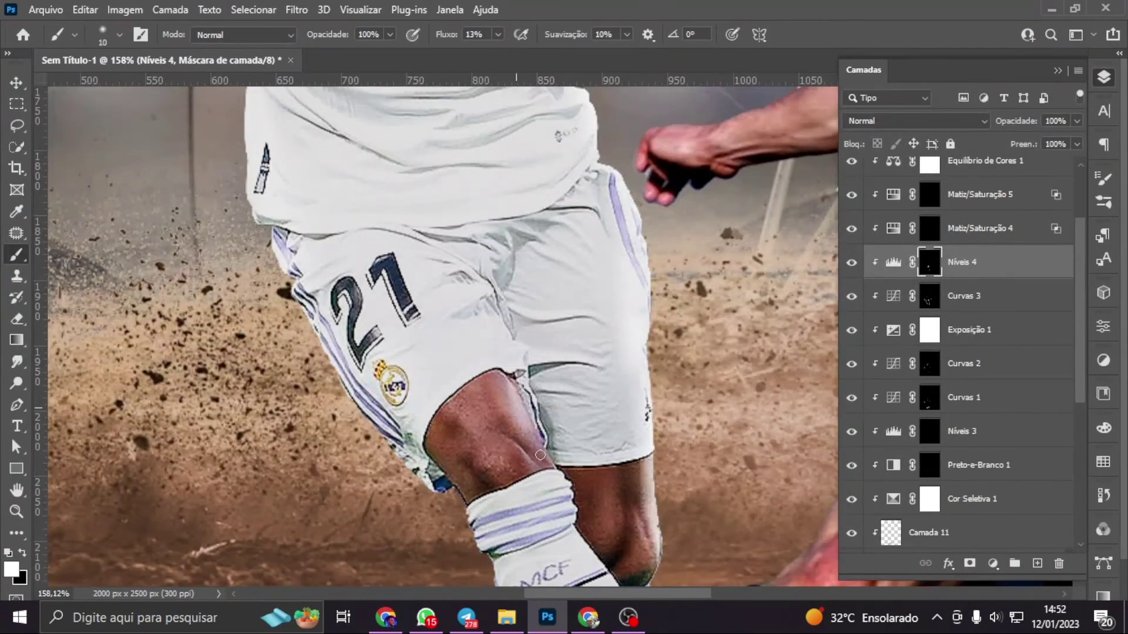
scroll(273, 386, "up", 2)
scroll(273, 386, "up", 5)
scroll(440, 397, "left", 5)
scroll(687, 294, "up", 3)
key("bracketright")
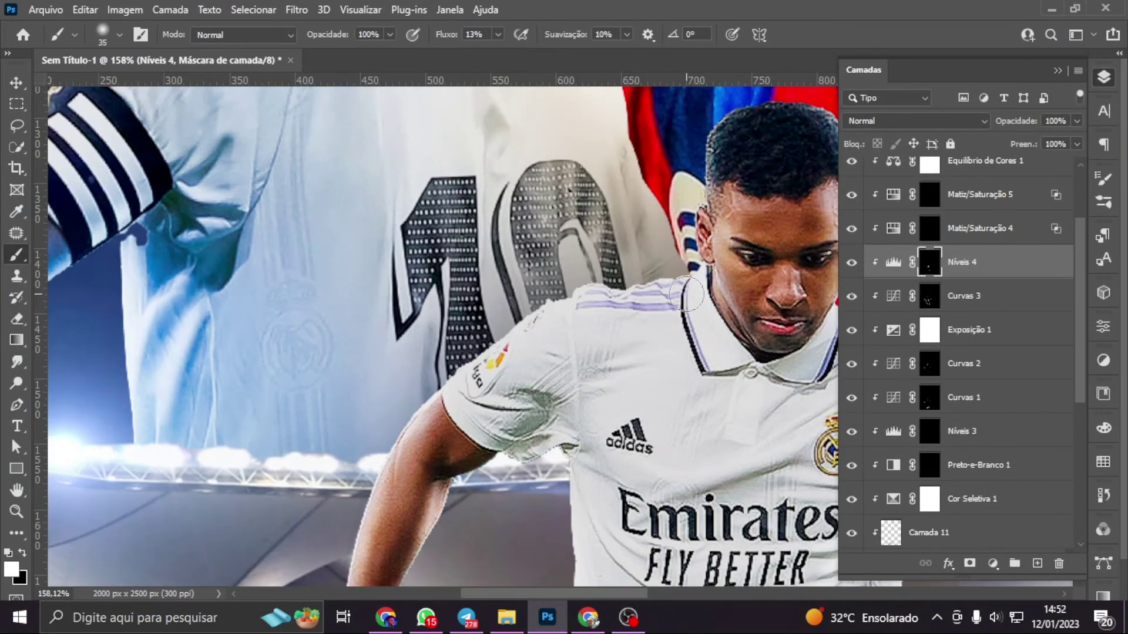
key("bracketright")
key("bracketright")
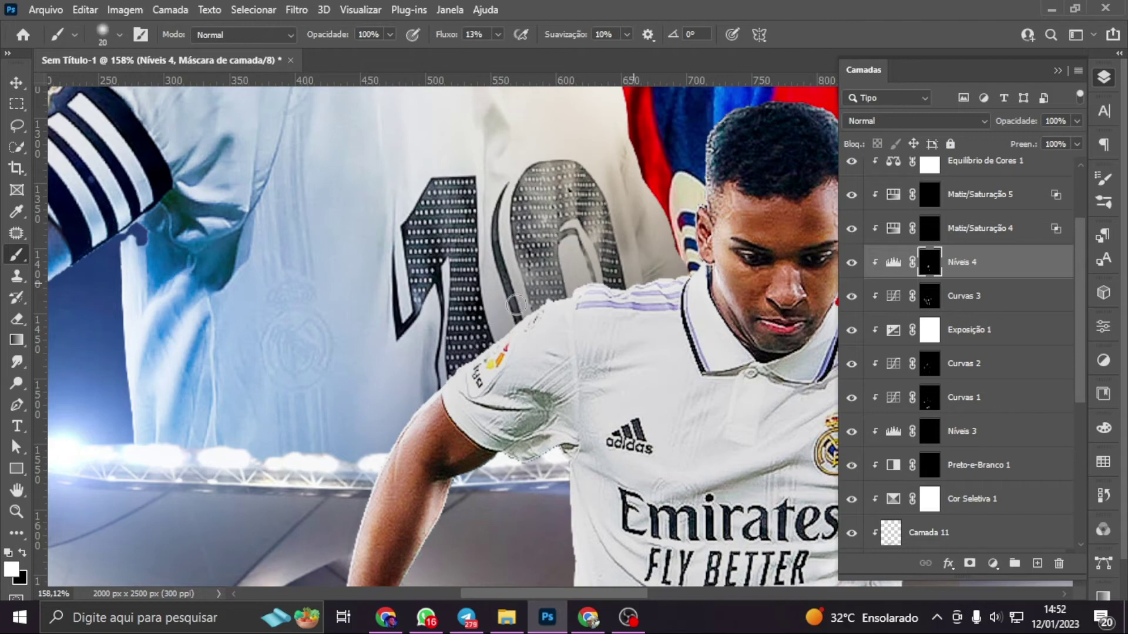
key("ctrl+minus")
key("ctrl+0")
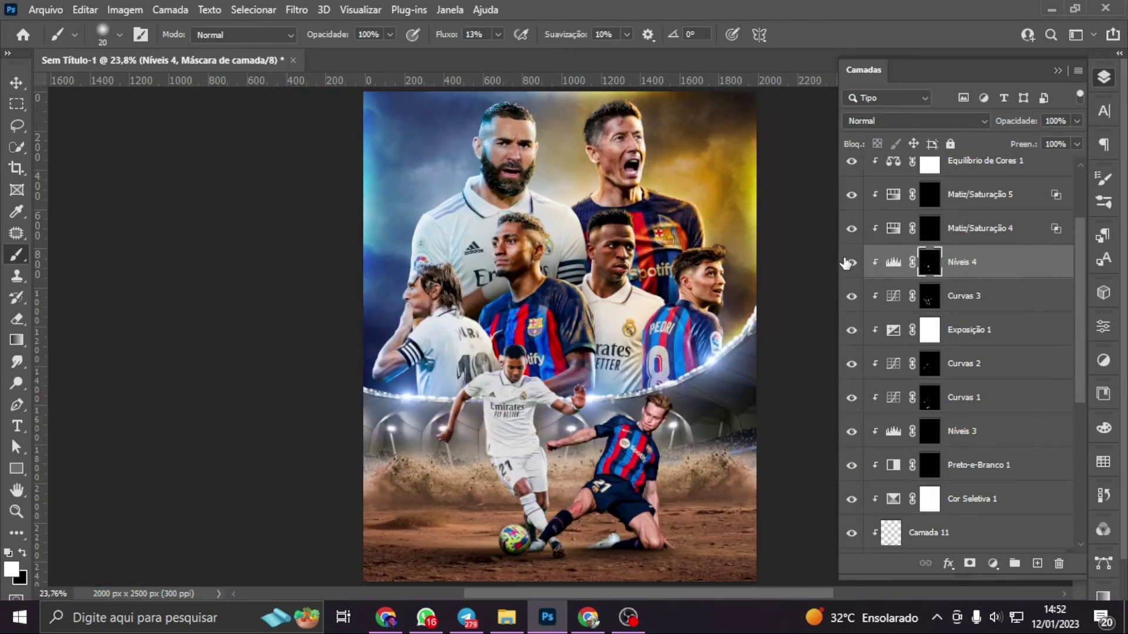
left_click(969, 229)
Refine the Matiz/Saturação 4 mask over the arm, resizing the brush and alternating black and white
scroll(463, 411, "up", 8)
scroll(399, 369, "down", 2)
key("bracketright")
key("bracketright")
key("bracketright")
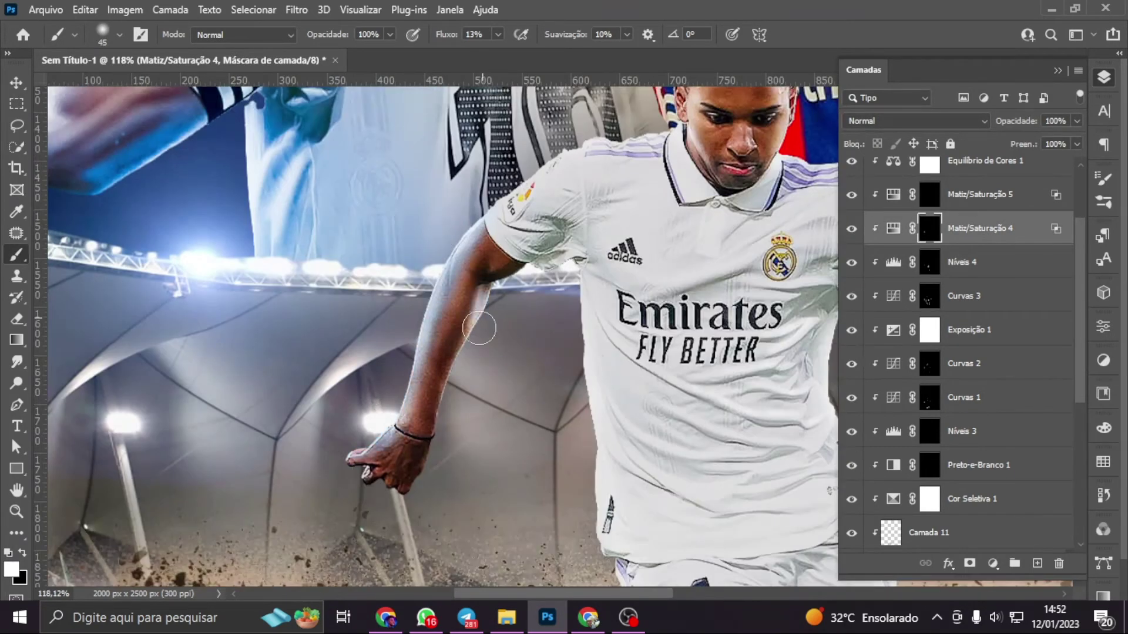
scroll(479, 328, "up", 3)
scroll(690, 151, "up", 2)
key("bracketleft")
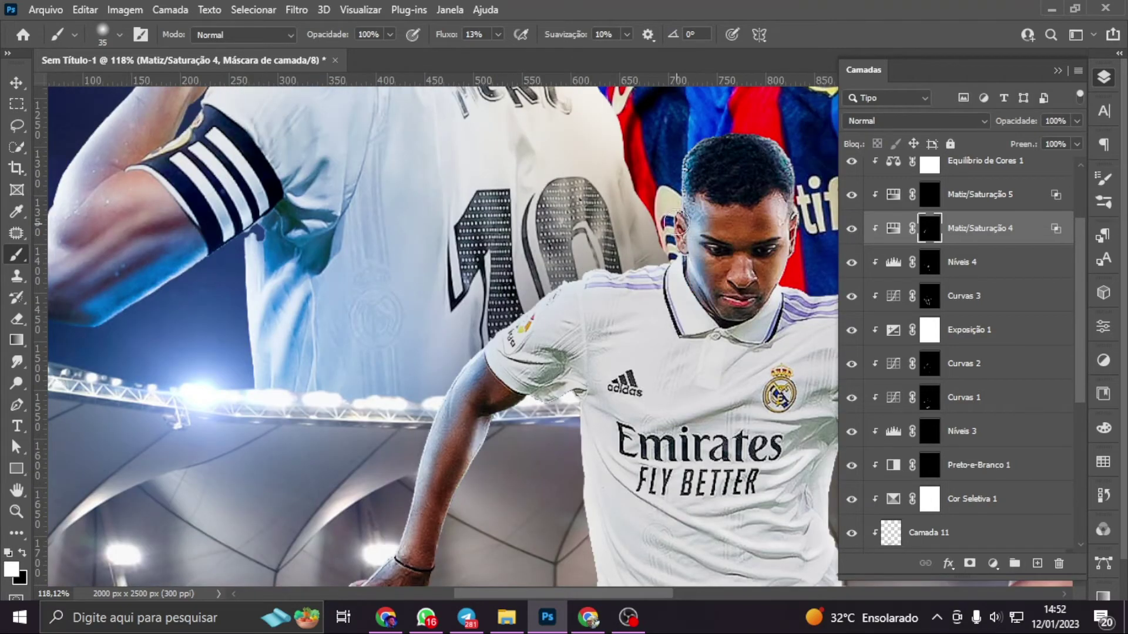
key("x")
key("x")
key("x")
key("ctrl+0")
key("bracketleft")
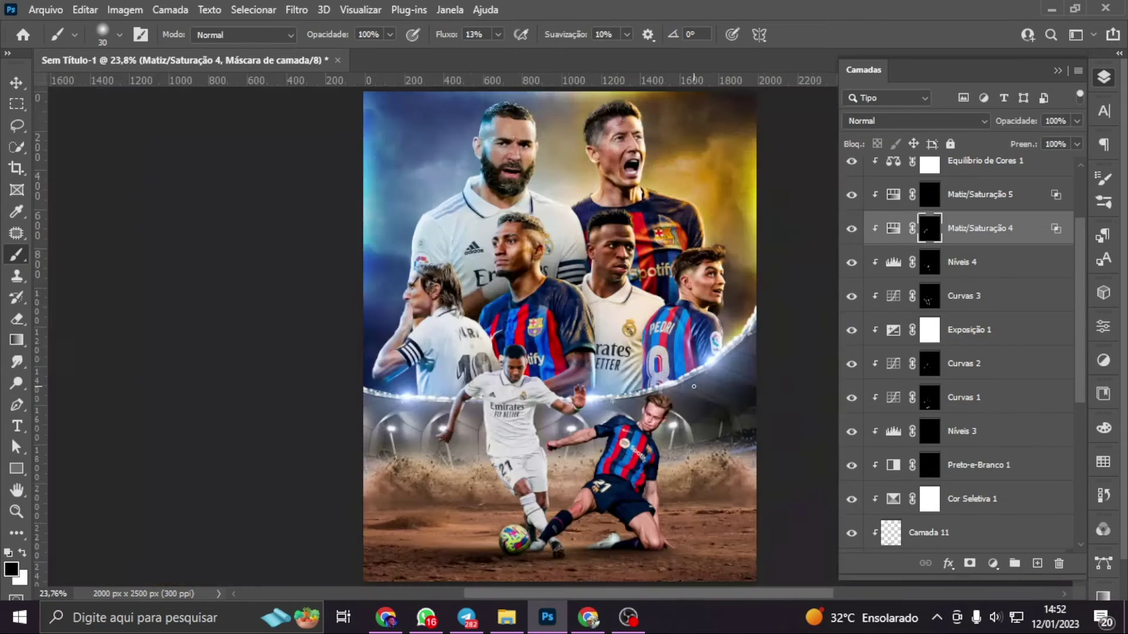
scroll(468, 399, "up", 4)
key("x")
key("bracketright")
key("bracketright")
key("bracketright")
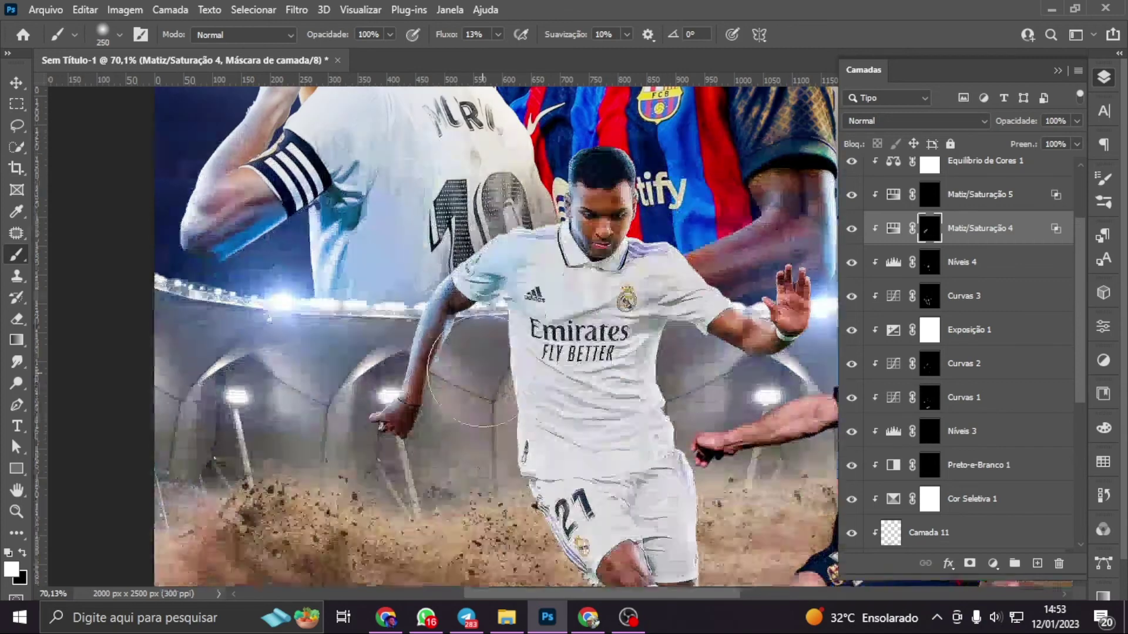
scroll(498, 349, "down", 4)
scroll(561, 392, "up", 7)
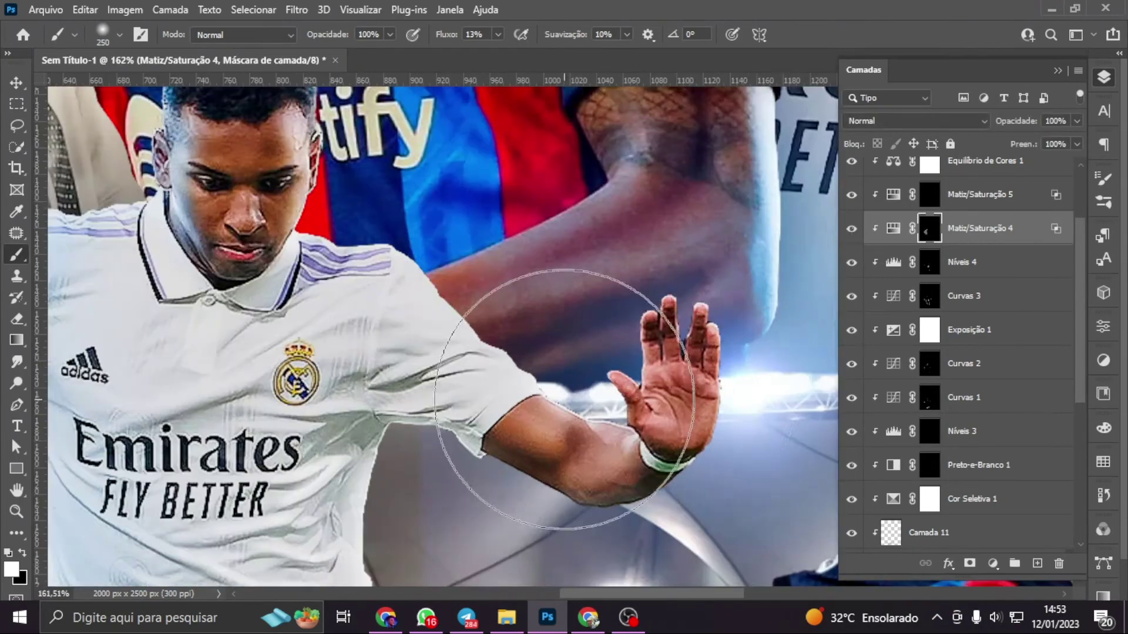
key("bracketleft")
key("bracketleft")
key("bracketleft")
key("bracketleft")
key("bracketleft")
key("bracketleft")
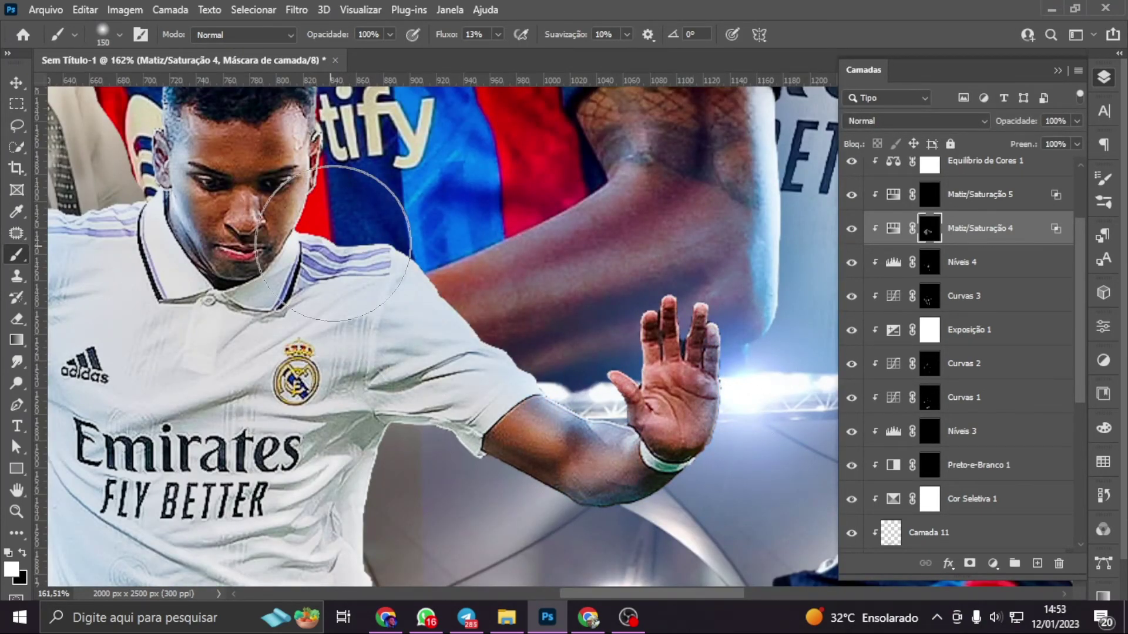
scroll(396, 232, "down", 7)
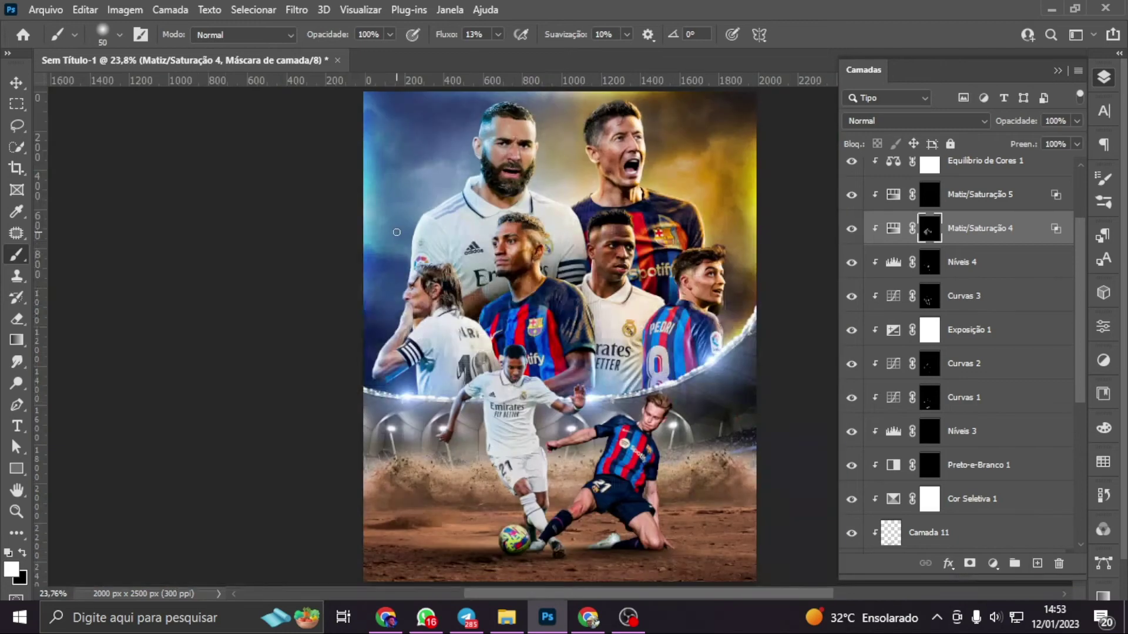
Work between the Matiz/Saturação 5 and 4 masks with a smaller brush on the sleeve and collar
right_click(932, 199)
key("Escape")
key("bracketleft")
key("bracketleft")
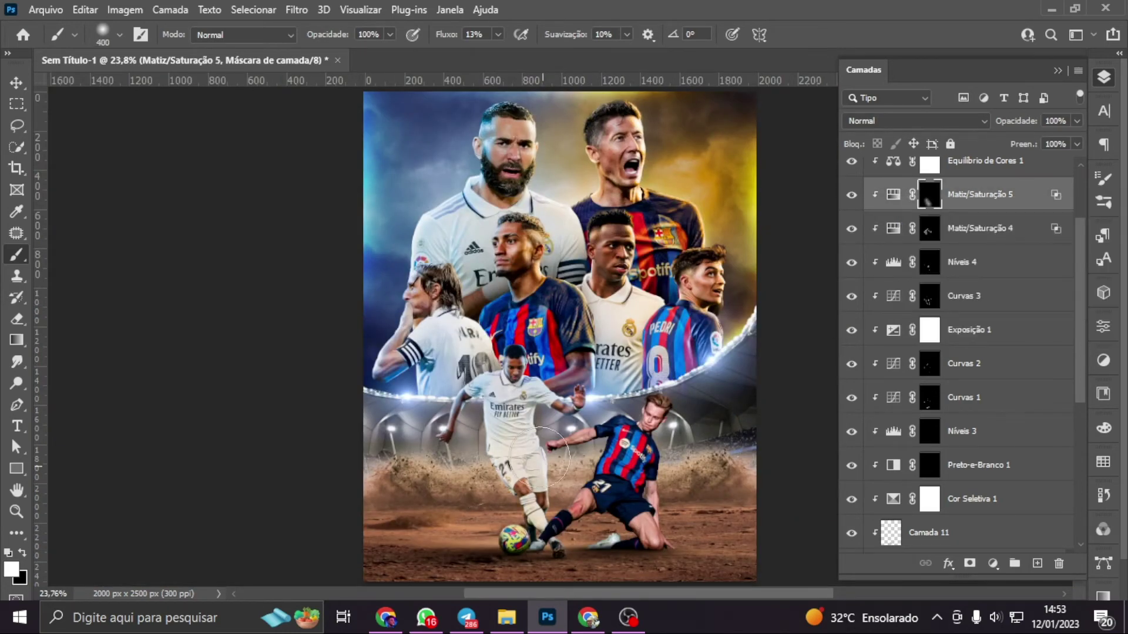
left_click(929, 229)
scroll(488, 437, "up", 5, "alt")
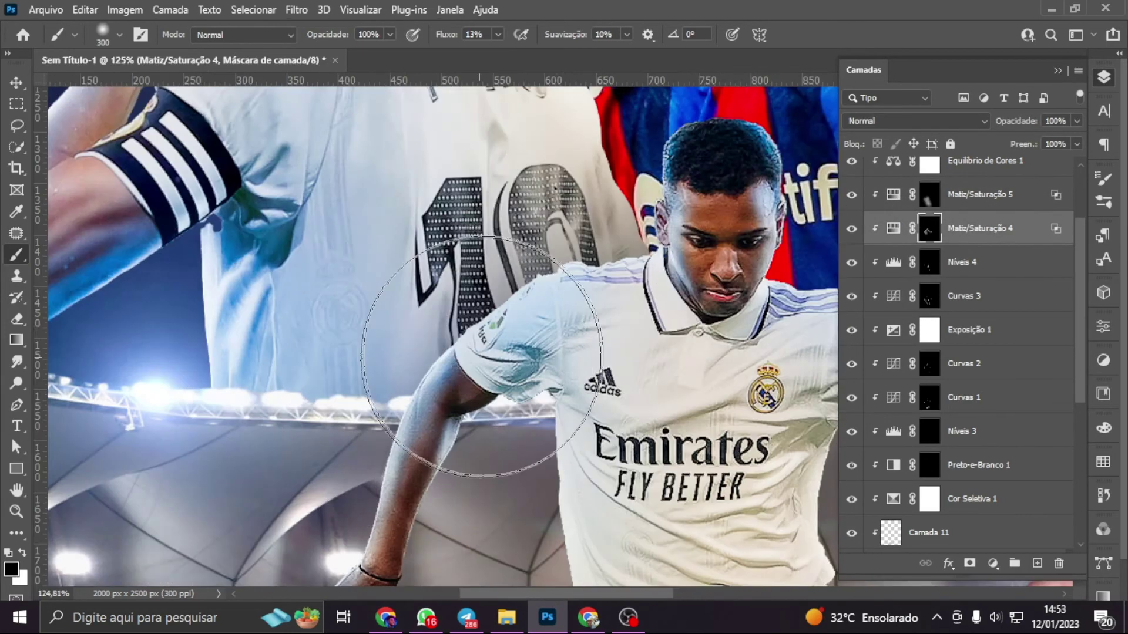
key("bracketleft")
key("bracketleft")
key("bracketleft")
scroll(485, 382, "down", 5, "alt")
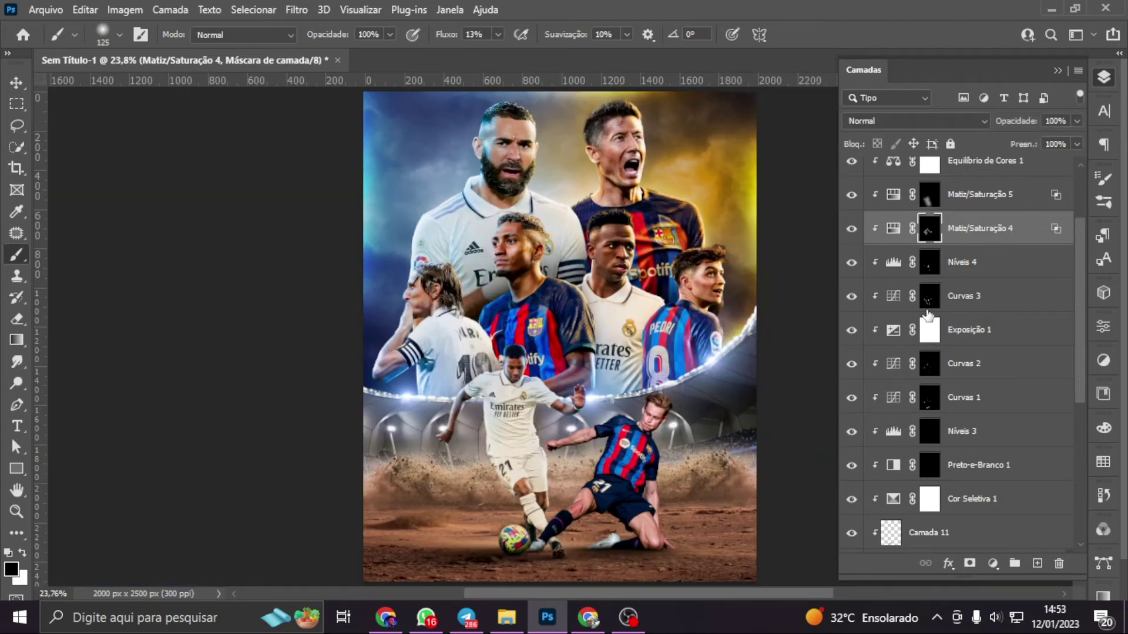
Add a clipped, lowered Exposição 2 to the ground photo and mask it back along the lower ground
left_click(1001, 520)
key("bracketright")
key("bracketright")
key("bracketright")
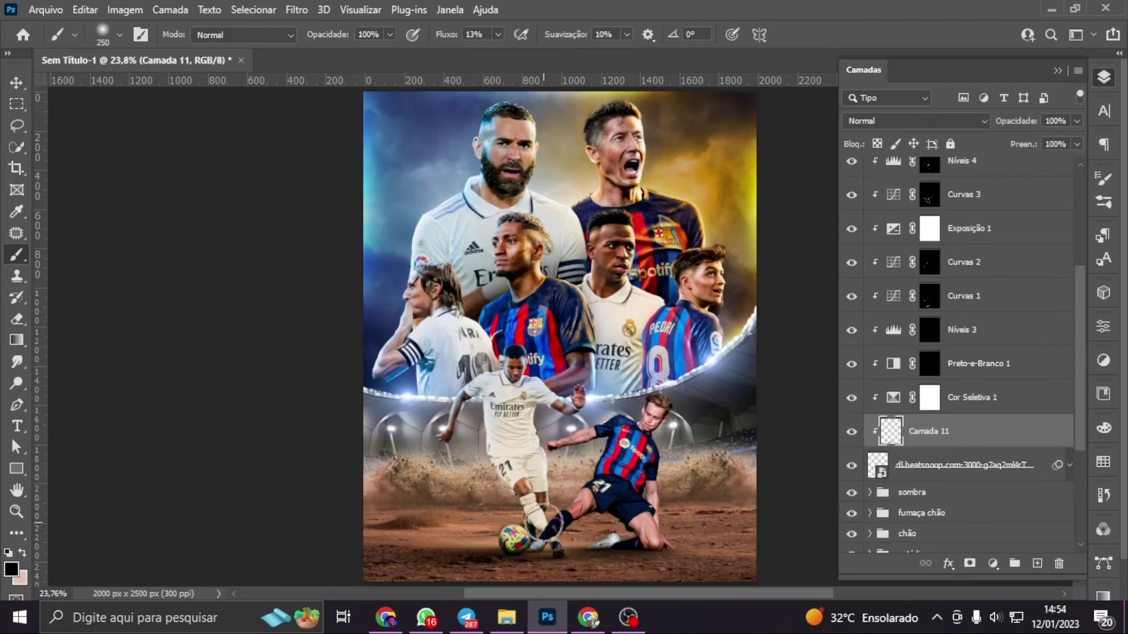
key("v")
left_click(511, 496)
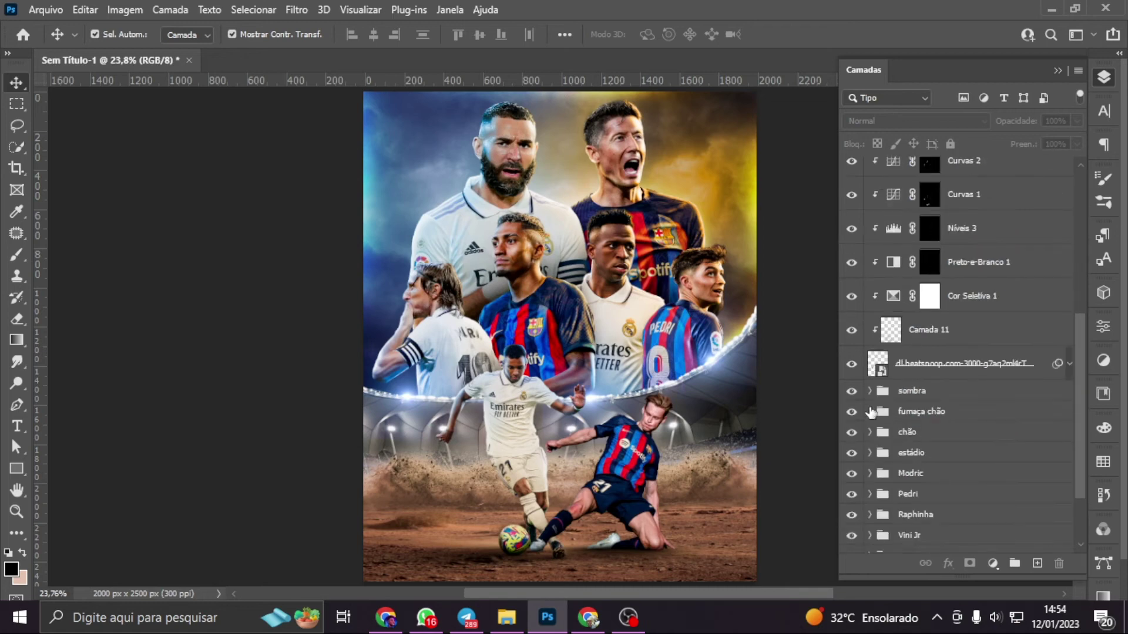
left_click(992, 563)
left_click(999, 364)
left_click_drag(921, 223, 917, 223)
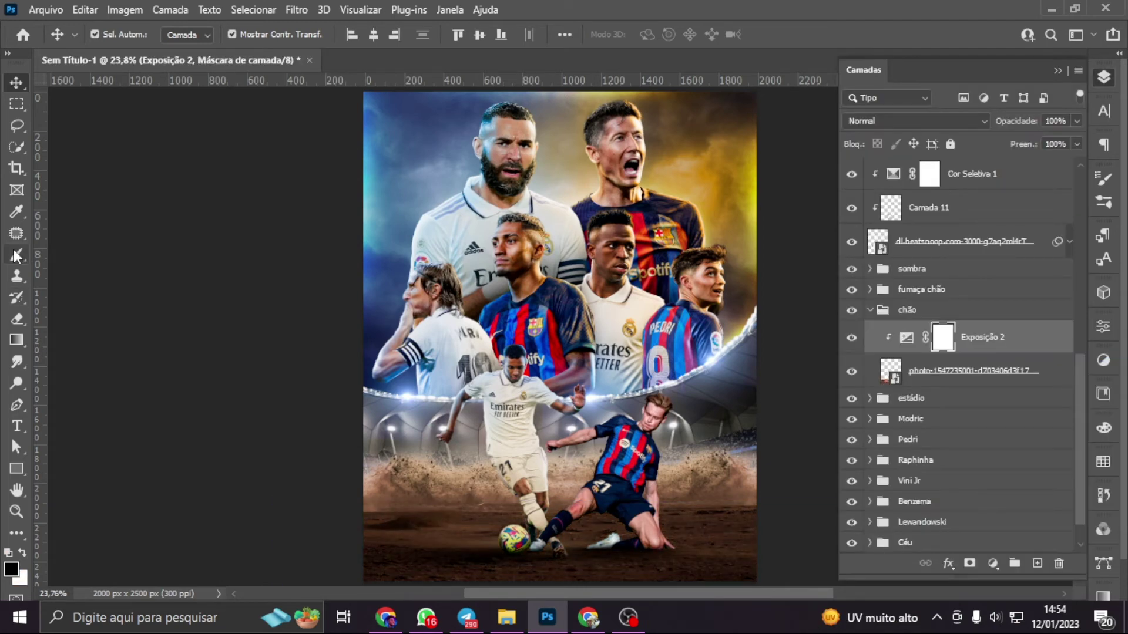
key("b")
left_click_drag(716, 474, 600, 460)
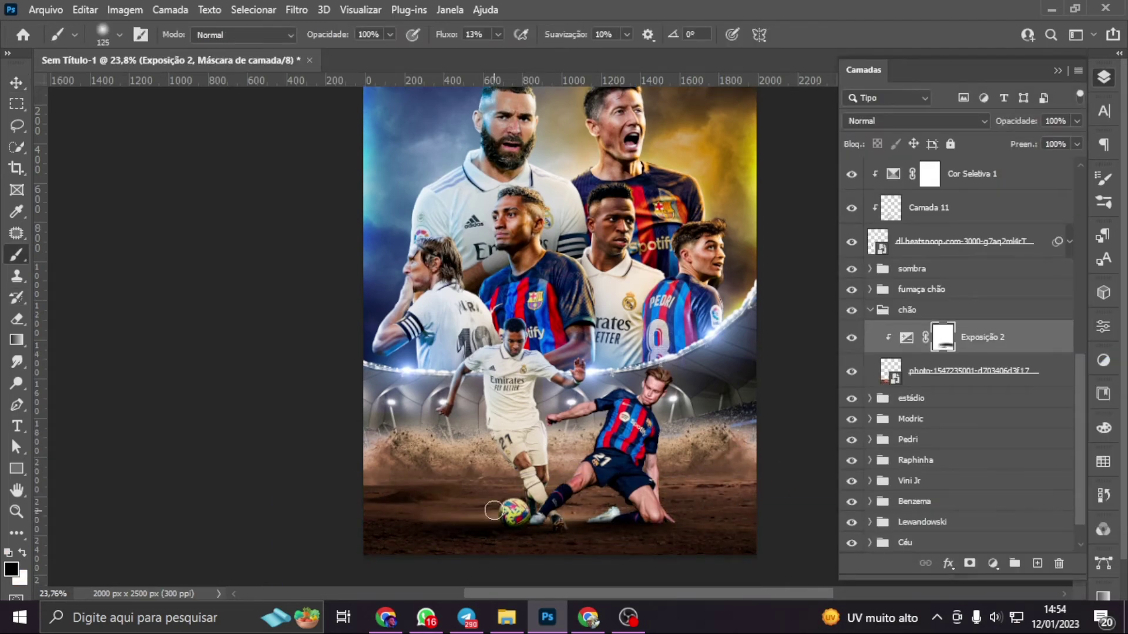
key("bracketright")
left_click_drag(493, 510, 360, 504)
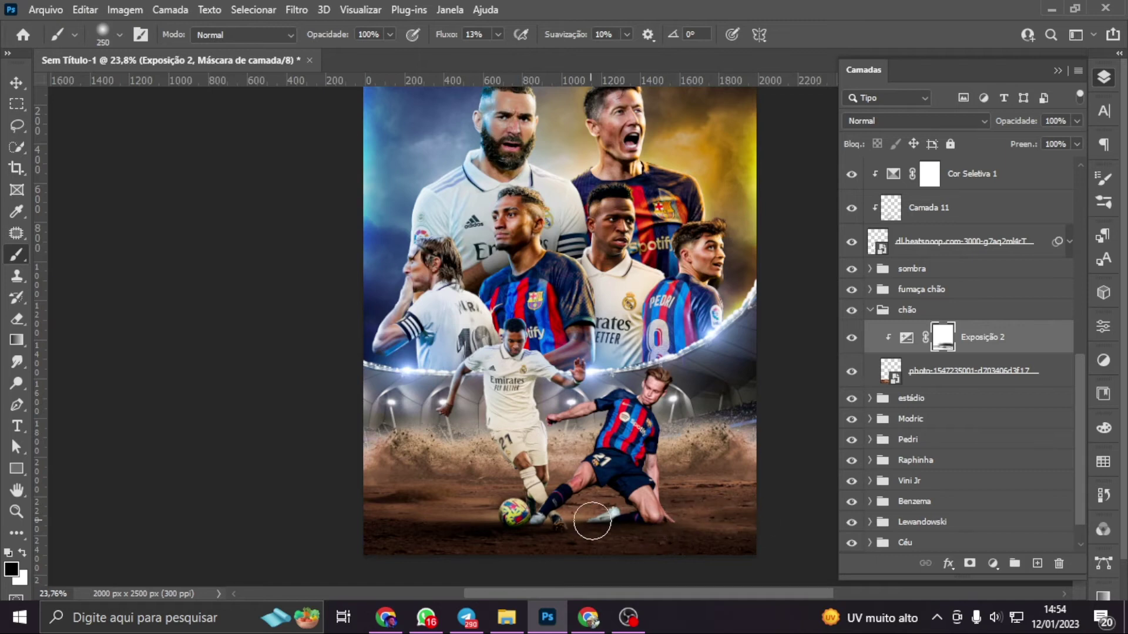
key("bracketleft")
left_click(852, 338)
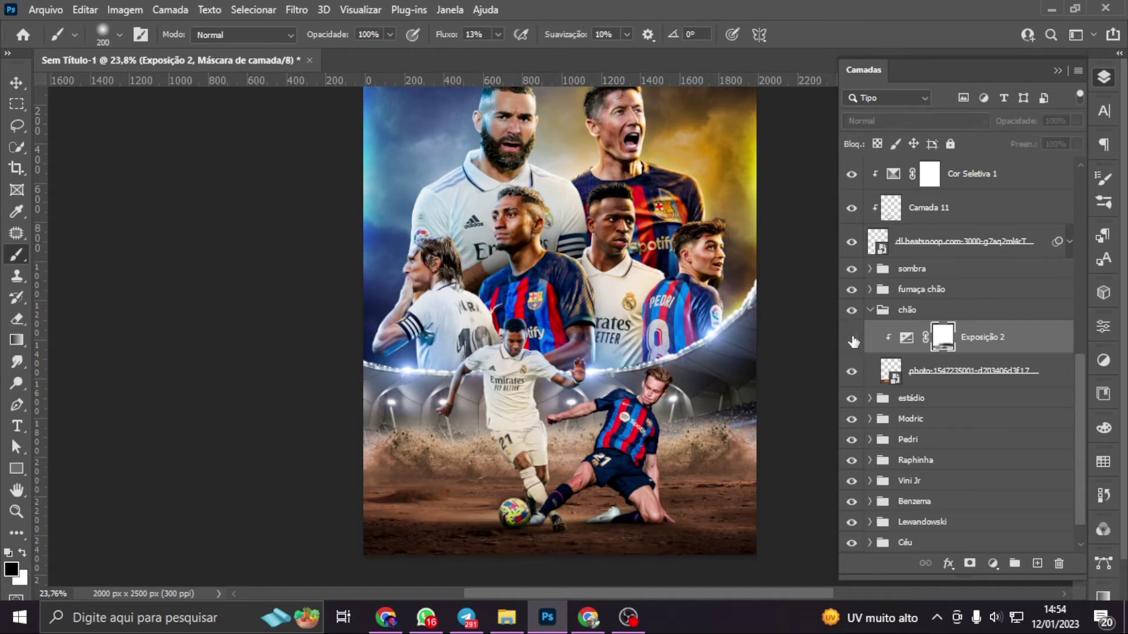
Add a clipped, lowered Exposição 3 to the stadium photo and restore brightness on its lit arc
left_click(870, 398)
left_click(940, 403)
left_click(993, 563)
left_click(1006, 372)
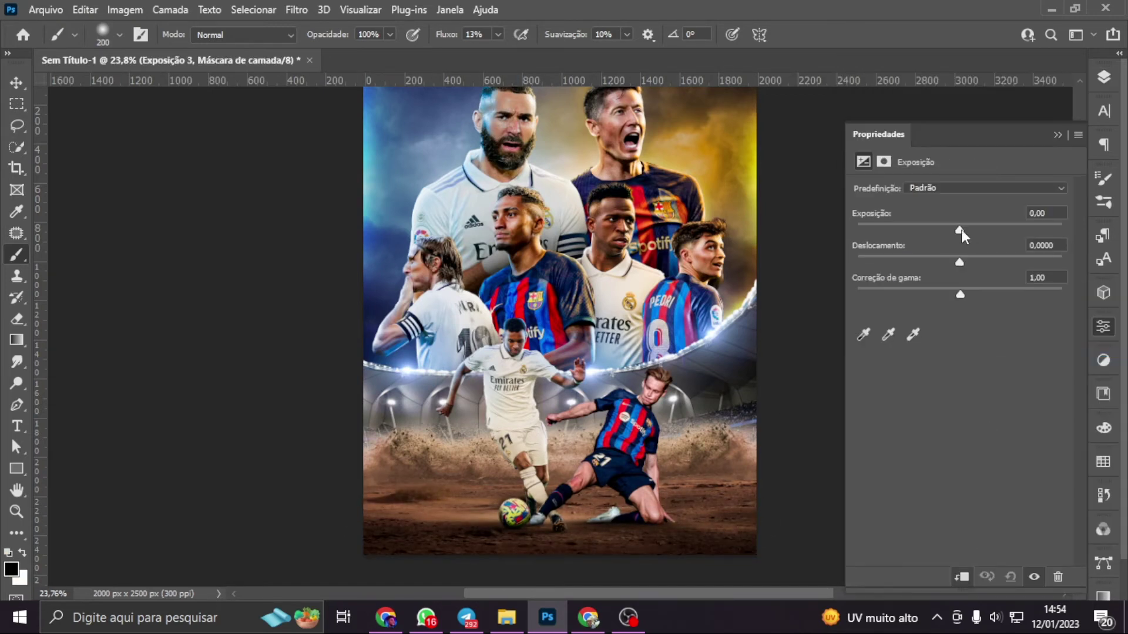
left_click_drag(963, 237, 932, 236)
left_click(1104, 77)
key("bracketright")
key("bracketright")
key("bracketright")
left_click_drag(728, 343, 428, 382)
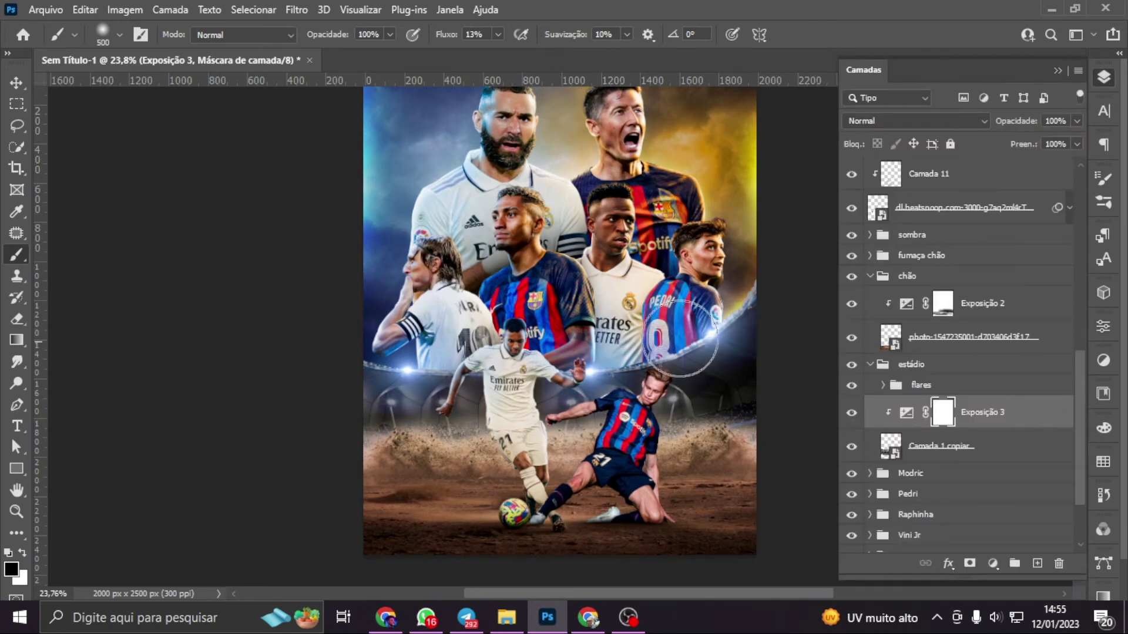
Add a clipped Exposição 4 at -3,66 with gamma 0,79 to the smoke layer and invert its mask
left_click(870, 473)
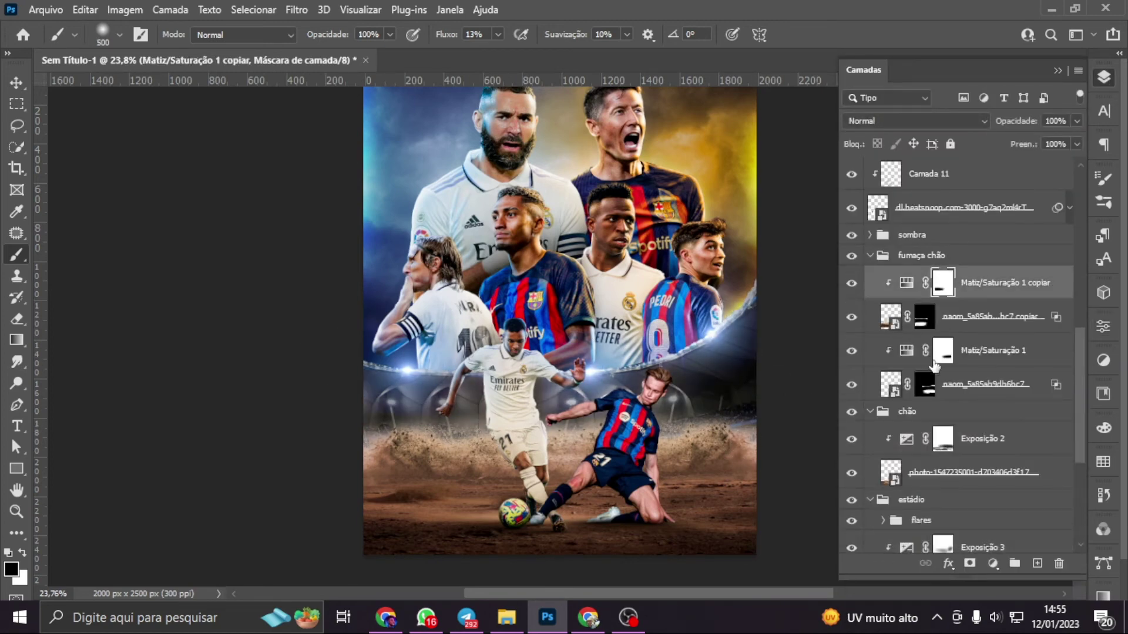
left_click(996, 390)
left_click(992, 564)
left_click(975, 340)
left_click_drag(959, 295, 975, 294)
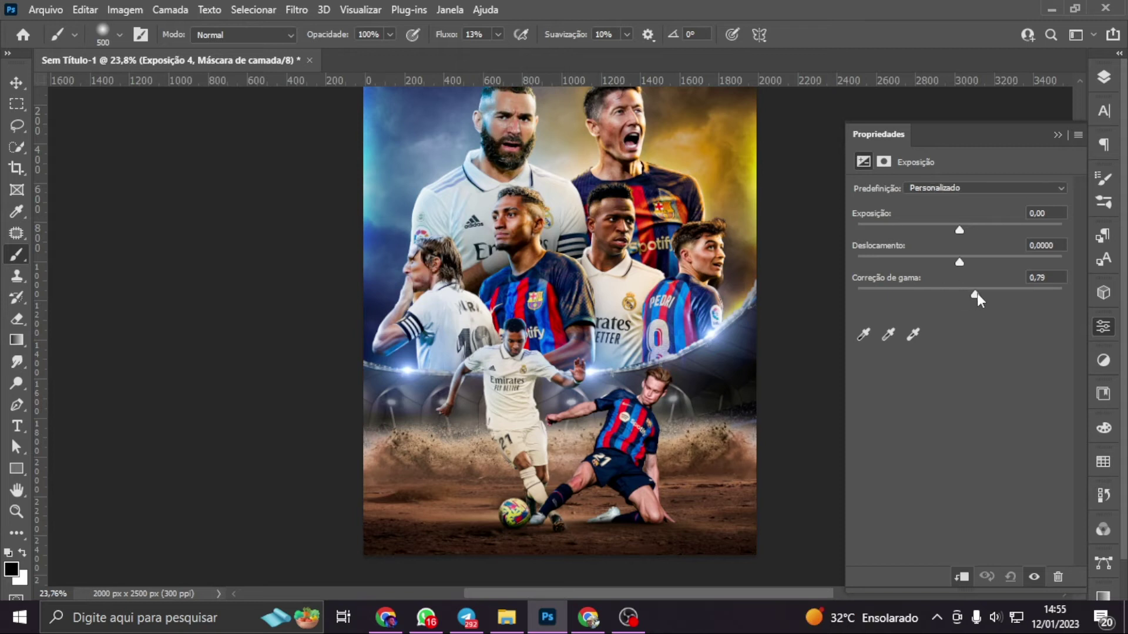
left_click_drag(959, 229, 902, 230)
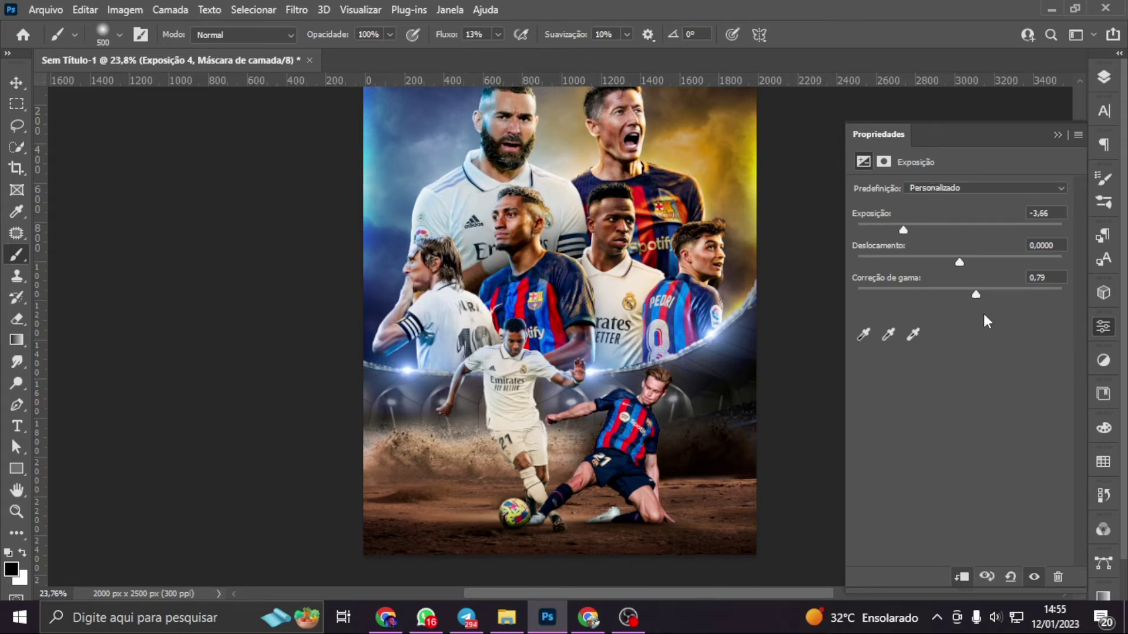
left_click(1104, 77)
key("ctrl+i")
Copy the exposure adjustment onto the upper smoke layer and paint darkening into the dust left of the players
key("x")
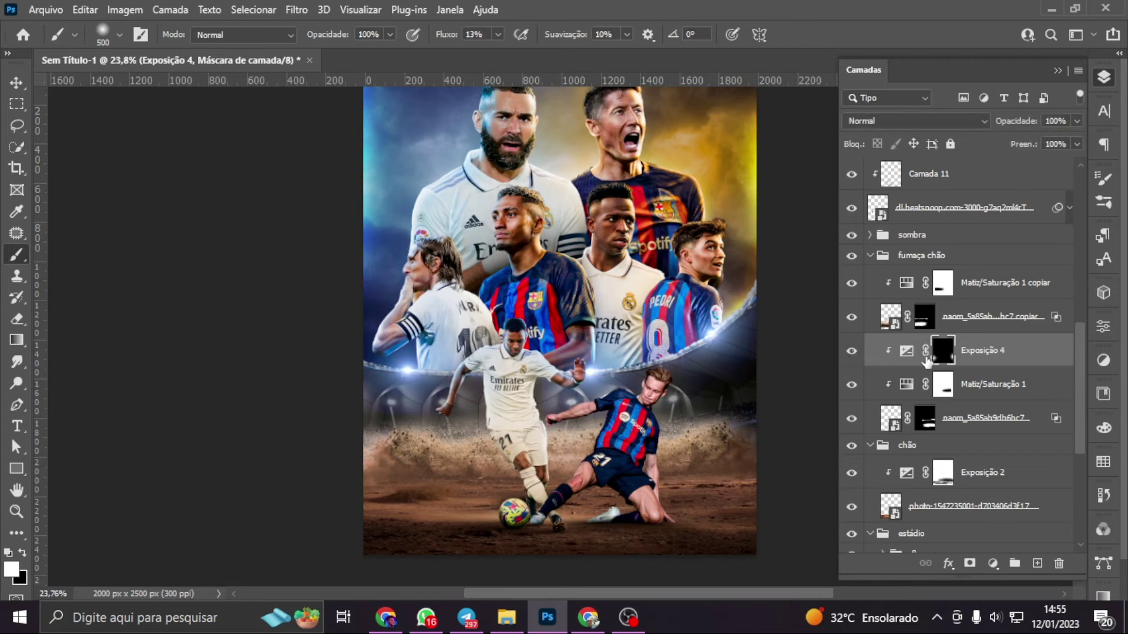
left_click_drag(926, 360, 969, 272)
key("x")
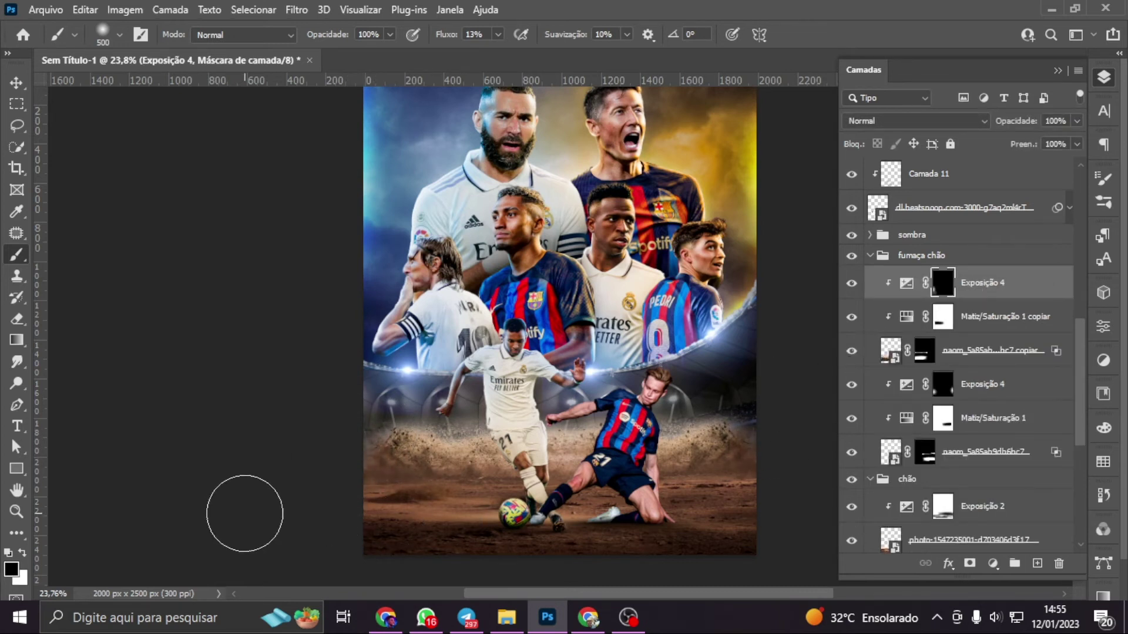
key("x")
left_click_drag(505, 452, 383, 467)
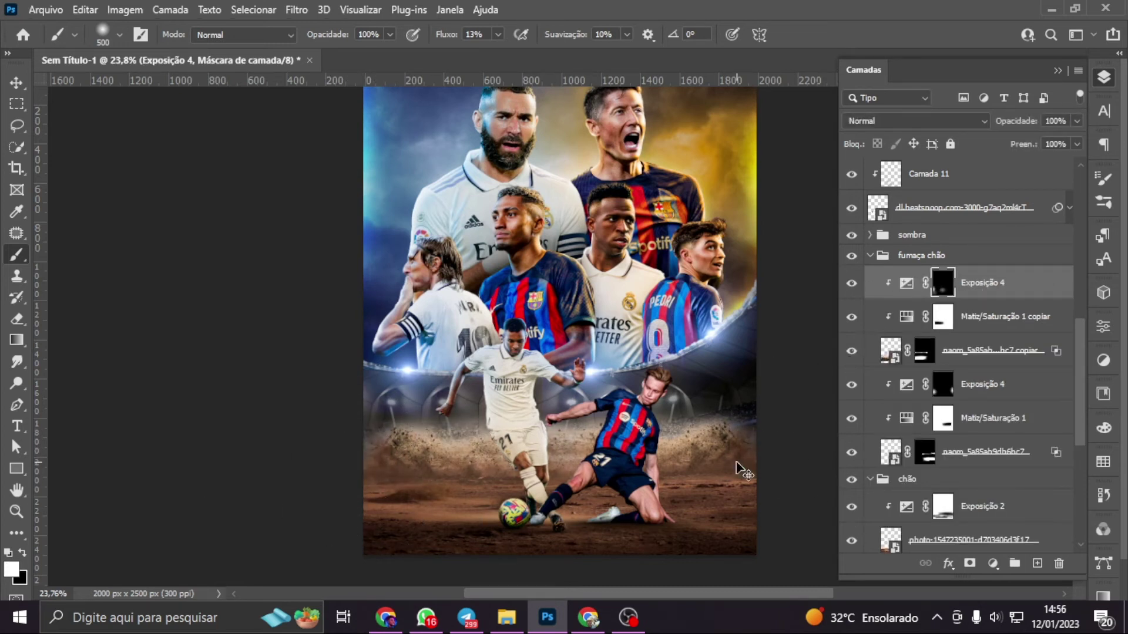
Add a Hue/Saturation adjustment clipped to the stadium above Exposição 3
left_click(870, 256)
key("v")
left_click(963, 412)
left_click(993, 564)
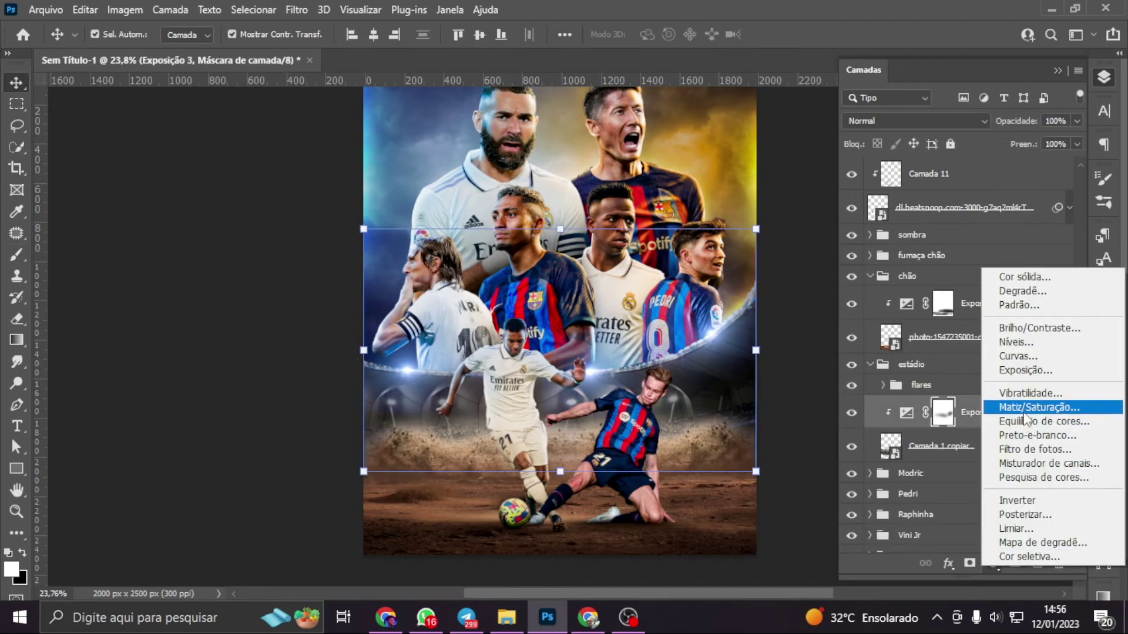
left_click(1025, 407)
left_click(944, 341)
left_click(1045, 421)
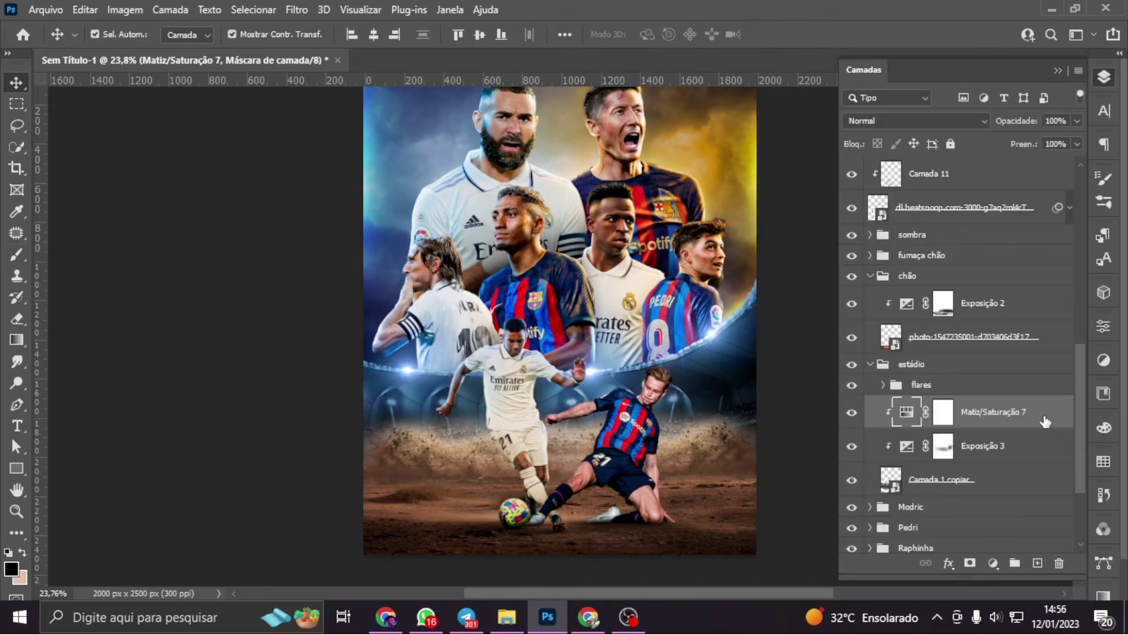
double_click(1045, 422)
left_click(1042, 80)
left_click_drag(685, 594, 555, 598)
Add a Curves adjustment with an inverted black mask, brush it in, and clip it to the stadium
left_click(993, 564)
left_click(981, 347)
key("ctrl+i")
key("b")
key("d")
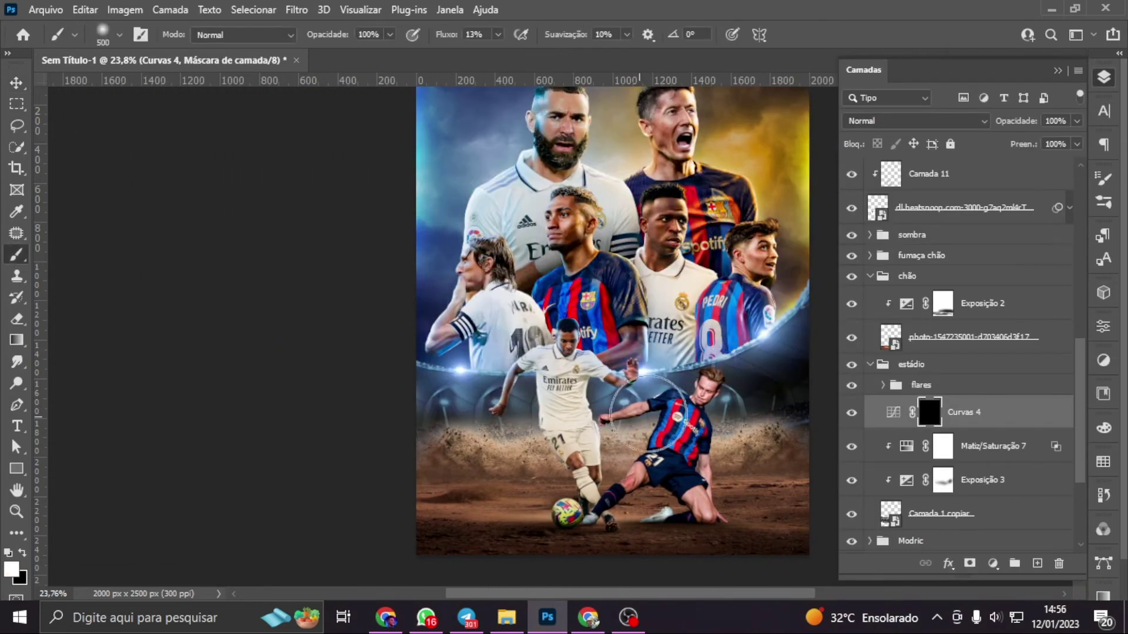
scroll(649, 406, "up", 5)
key("bracketleft")
key("bracketleft")
key("bracketleft")
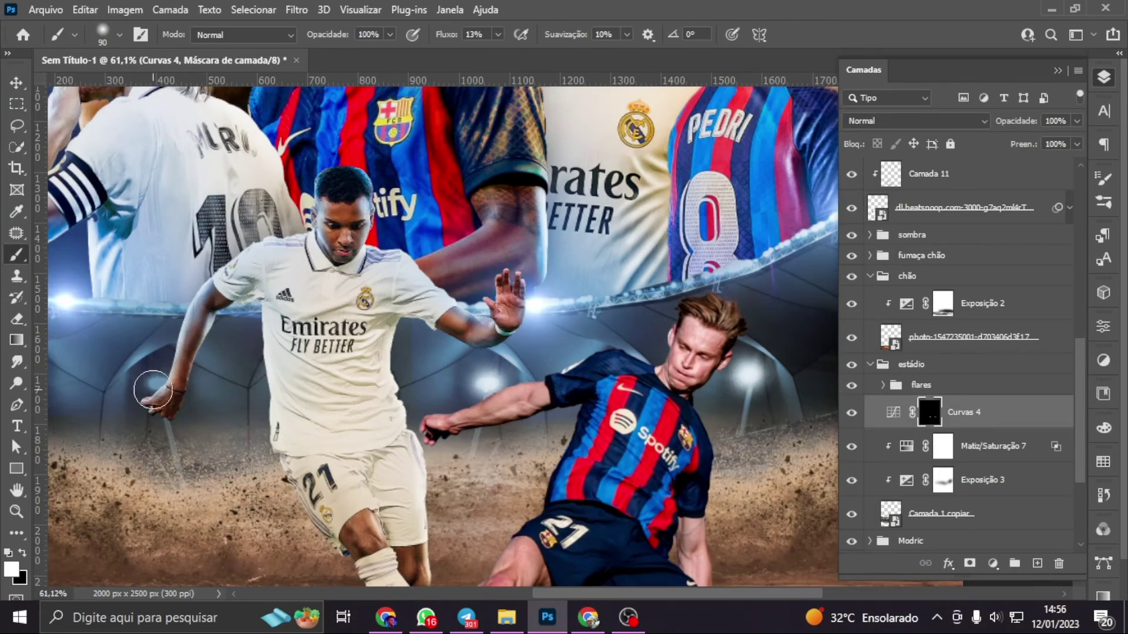
key("bracketright")
scroll(153, 390, "down", 5)
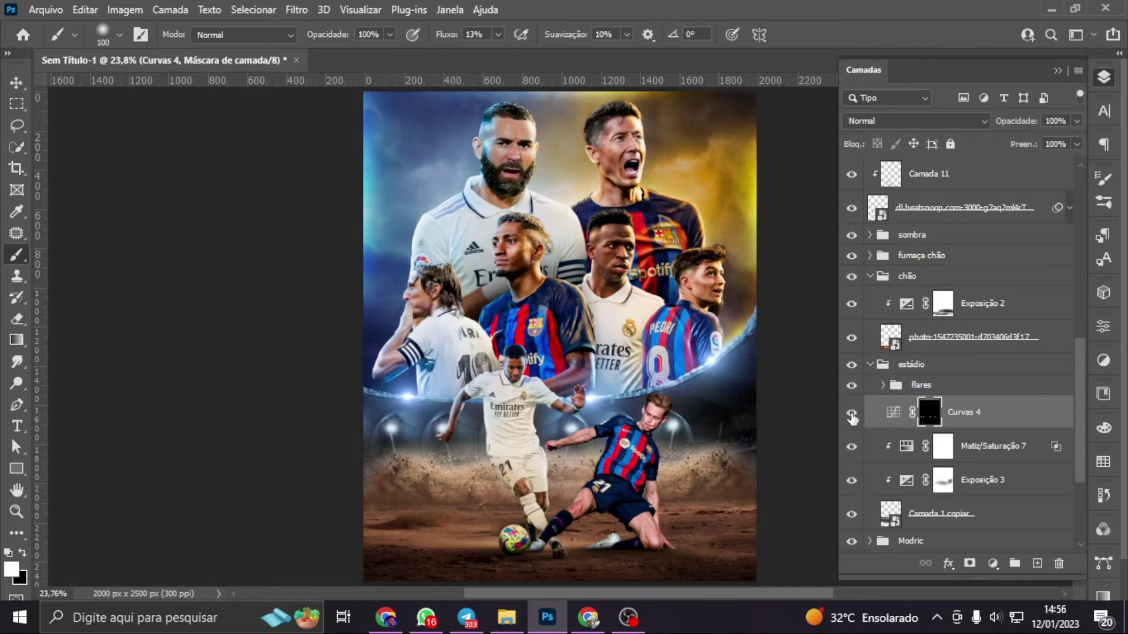
key("v")
key("ctrl+bracketleft")
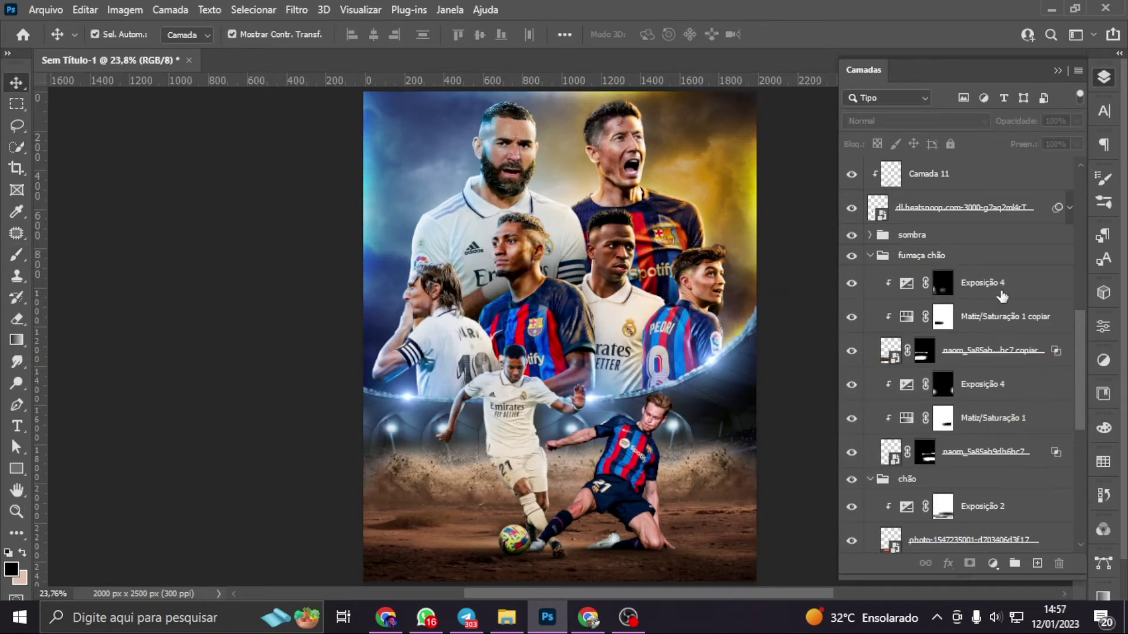
Add a colourised Hue/Saturation tint to the smoke at hue 235, saturation 74
left_click(1002, 297)
left_click(1017, 423)
left_click_drag(908, 284, 1007, 283)
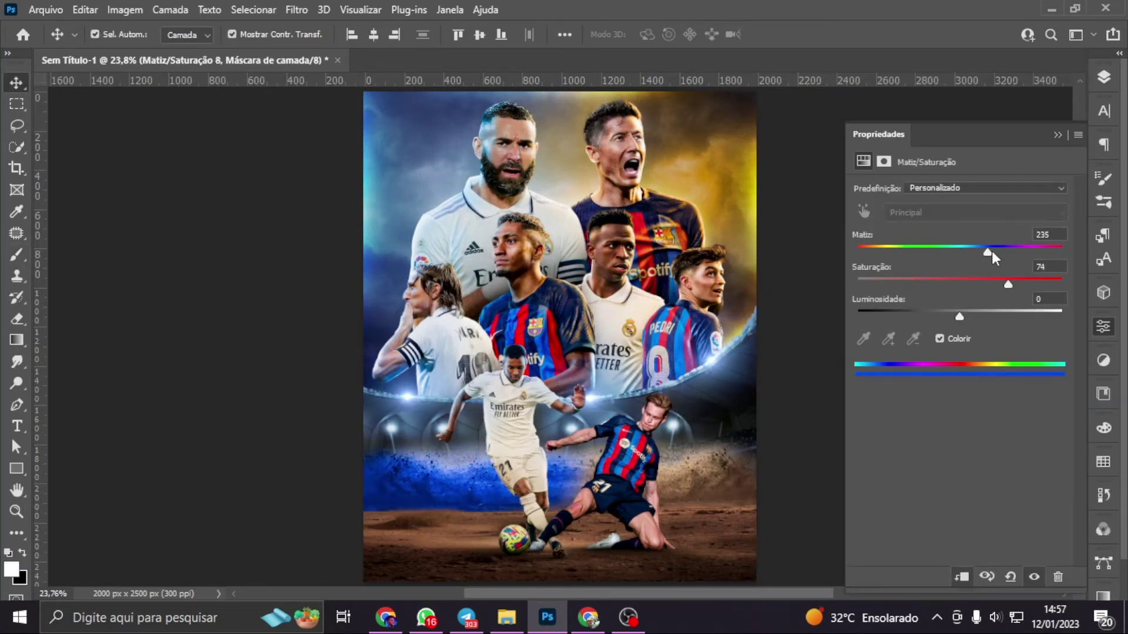
left_click_drag(959, 316, 946, 318)
left_click(1103, 77)
Paint the blue tint into the ground dust and copy it onto the lower smoke layer
key("b")
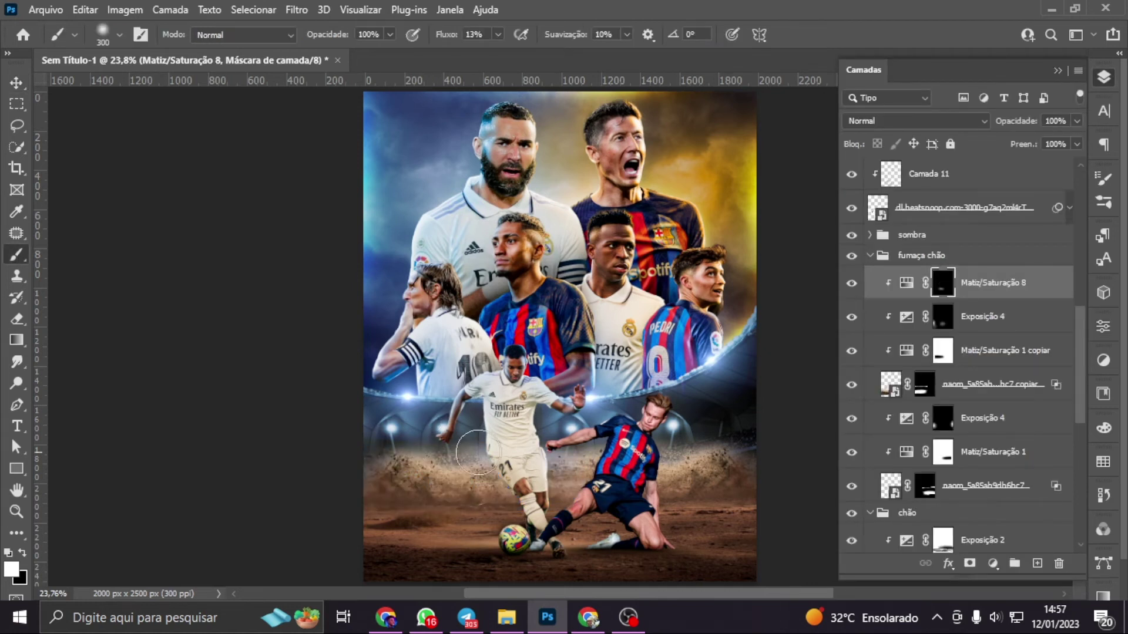
key("bracketright")
key("bracketright")
key("bracketright")
left_click_drag(448, 466, 583, 459)
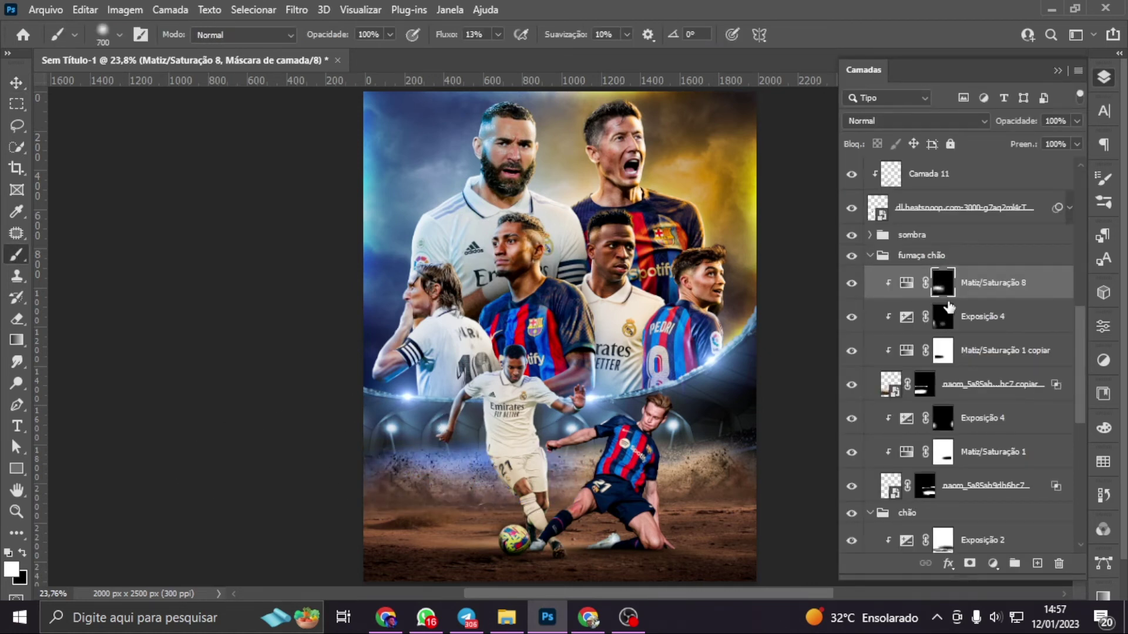
left_click_drag(949, 294, 969, 405, "alt")
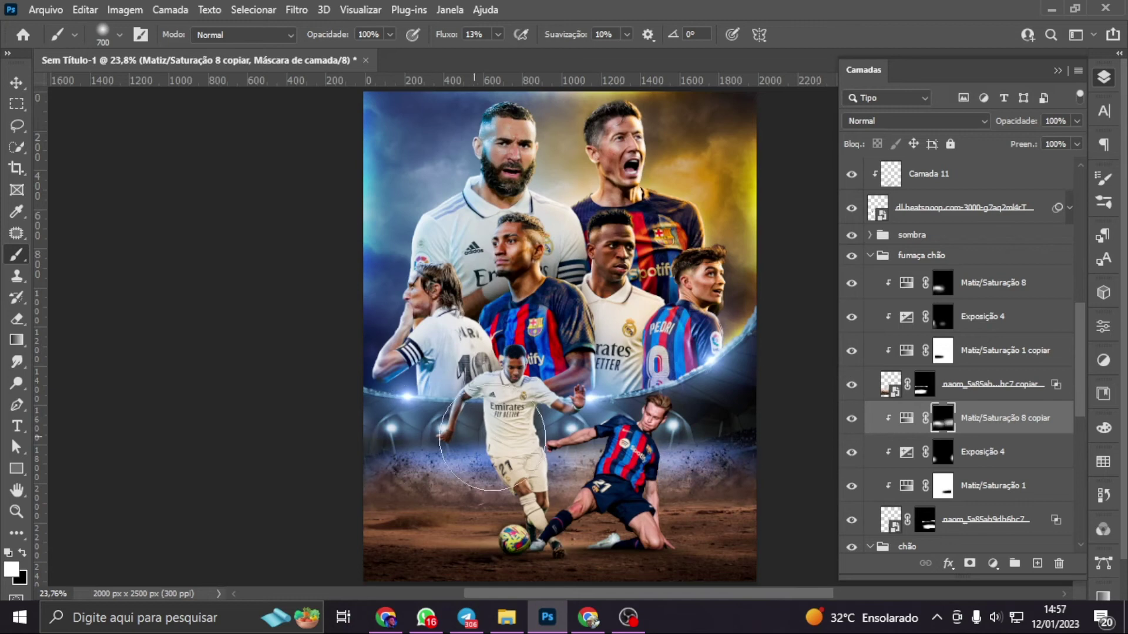
key("v")
left_click(492, 446)
Add a Color Balance to the ground with midtones cyan -48 and blue +23
left_click(992, 563)
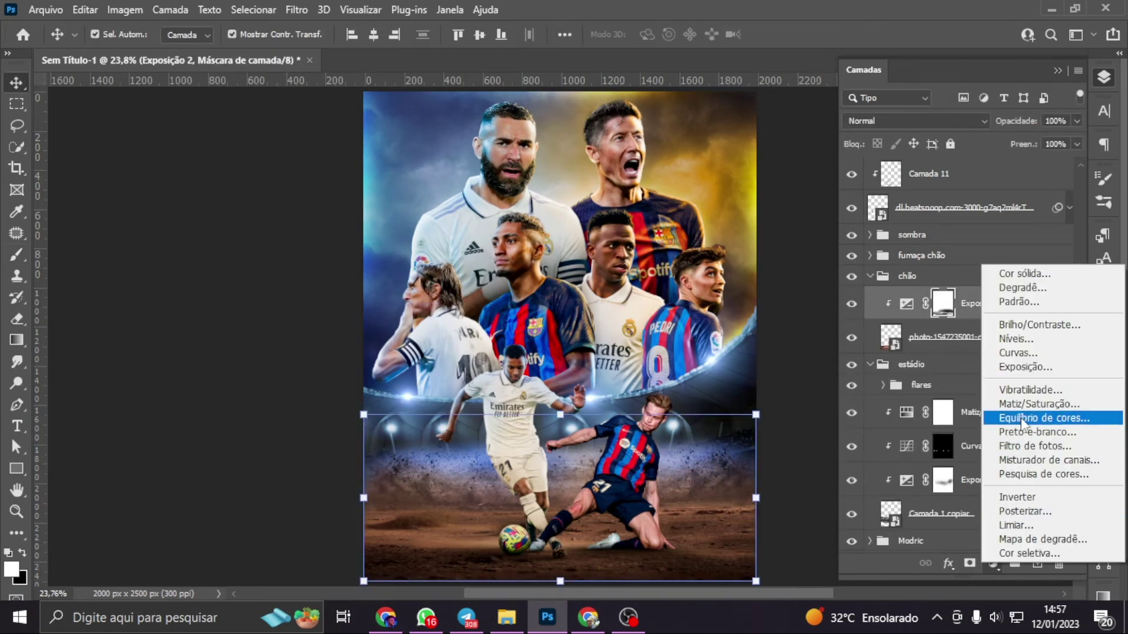
left_click(1022, 418)
left_click_drag(938, 278, 952, 280)
left_click_drag(925, 225, 899, 226)
left_click_drag(952, 279, 991, 281)
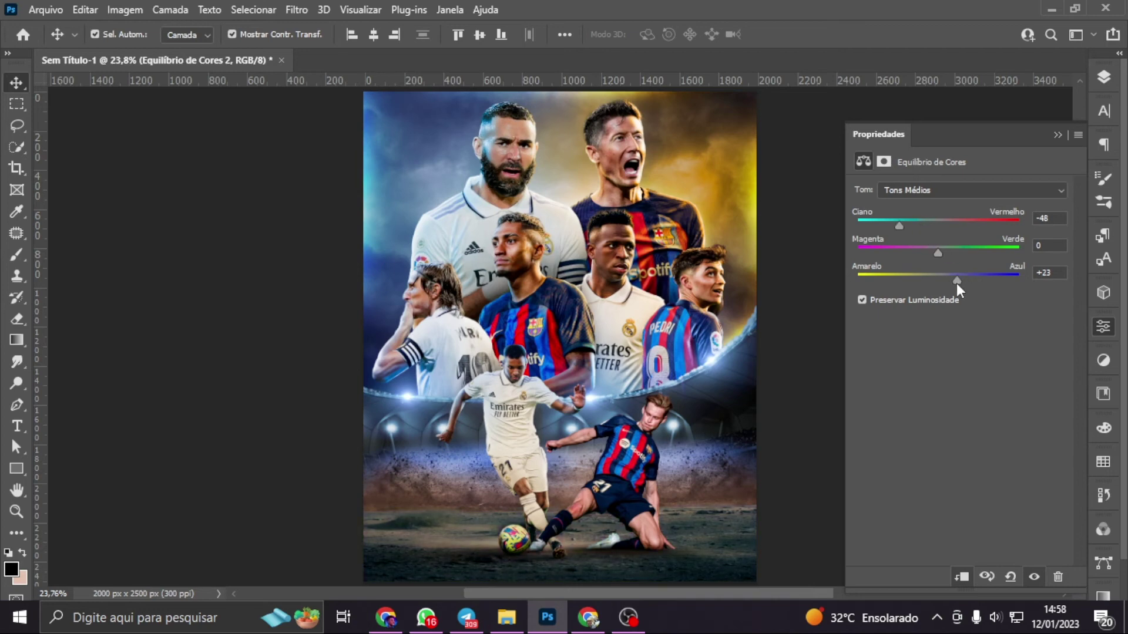
Add a colourised Hue/Saturation to the ground and prepare its mask for painting
left_click(1024, 428)
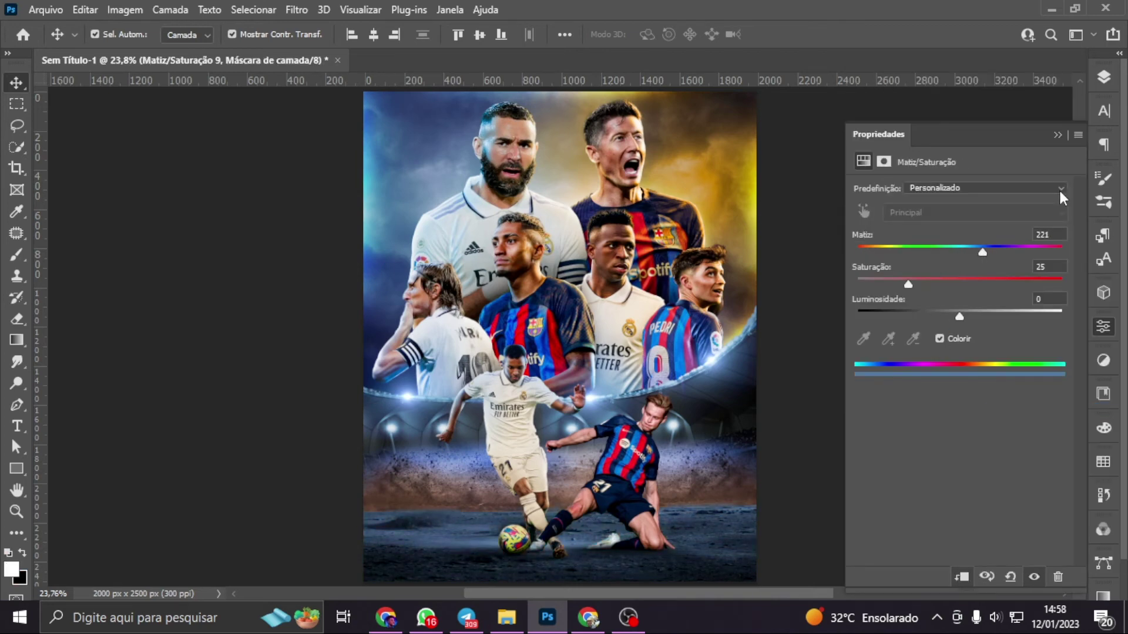
key("F7")
key("b")
key("x")
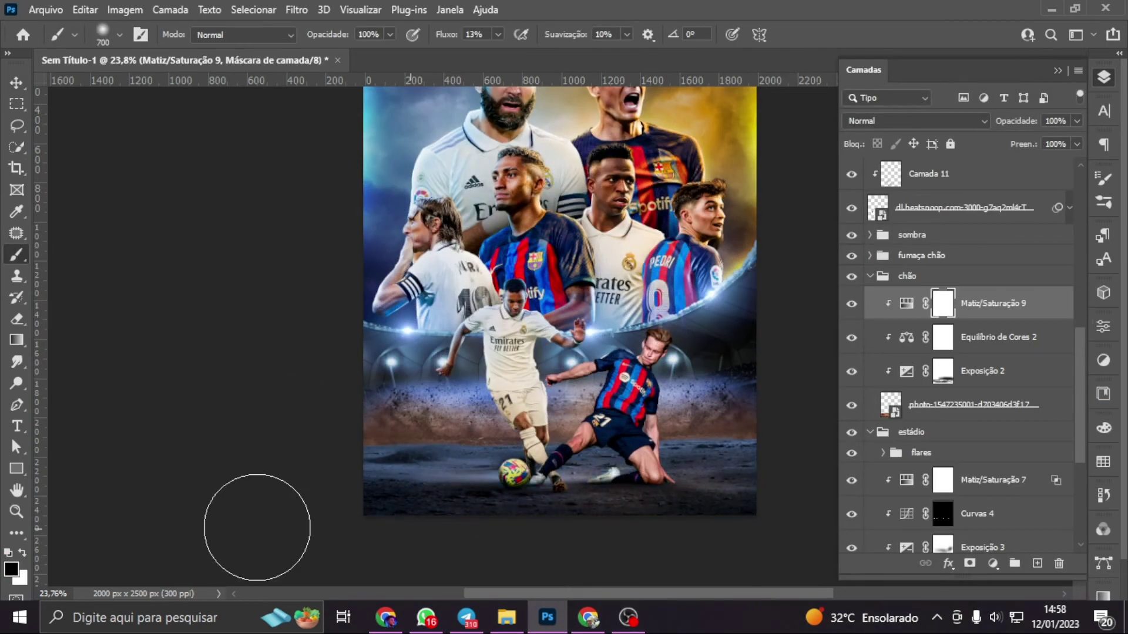
key("x")
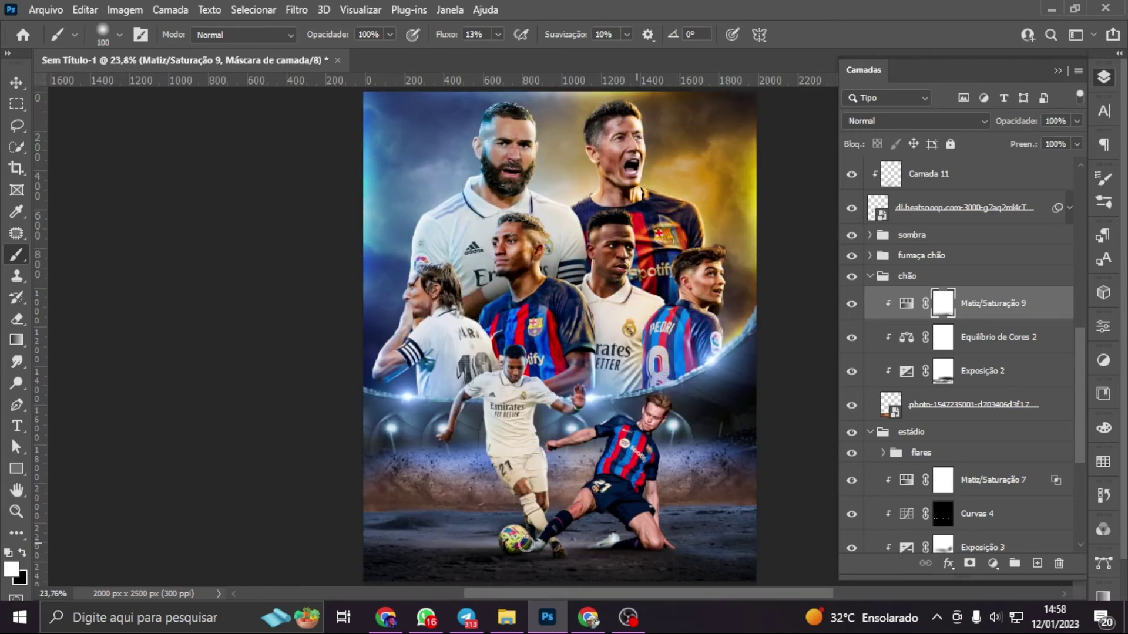
scroll(1008, 314, "down", 3)
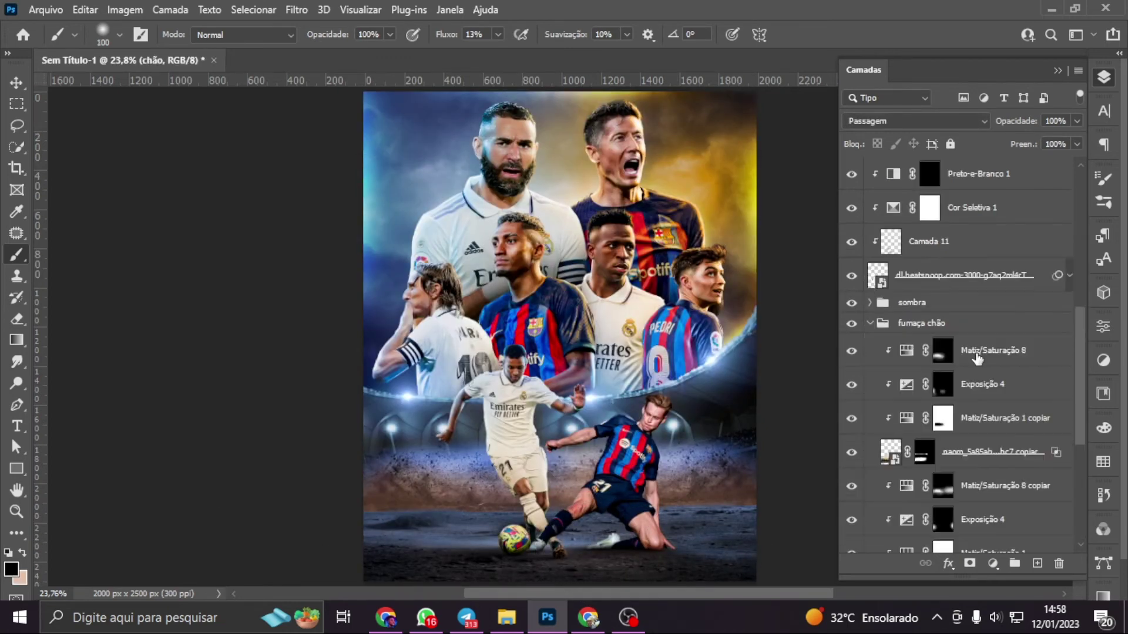
Adjust the blue smoke tint's hue and darken it to lightness -24
double_click(1023, 427)
left_click_drag(939, 282, 968, 282)
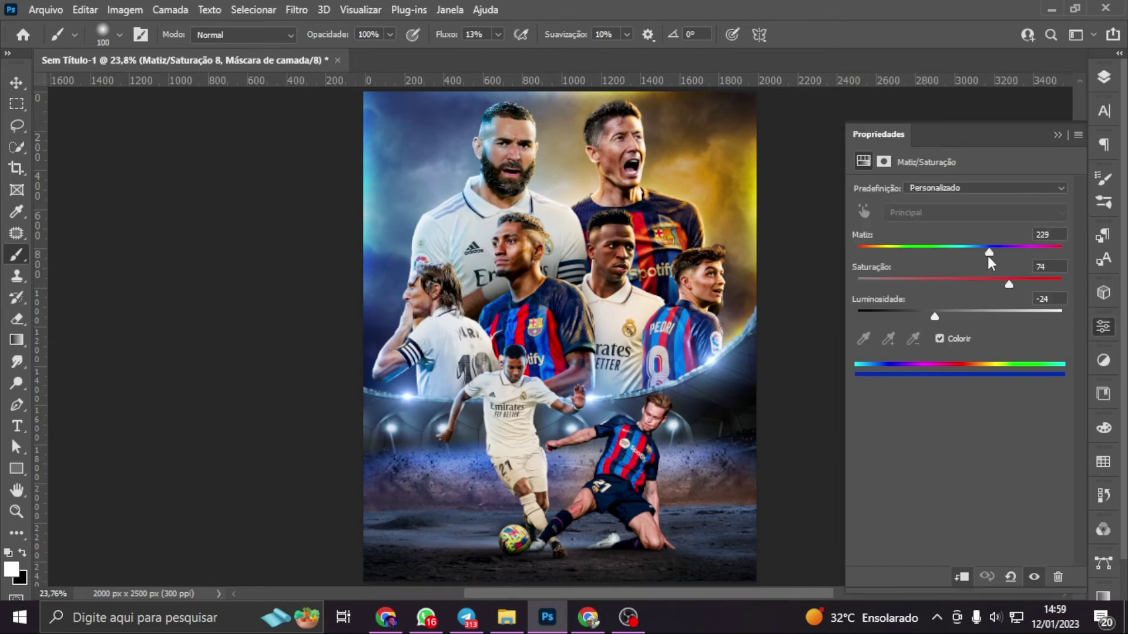
left_click_drag(935, 320, 928, 320)
key("F7")
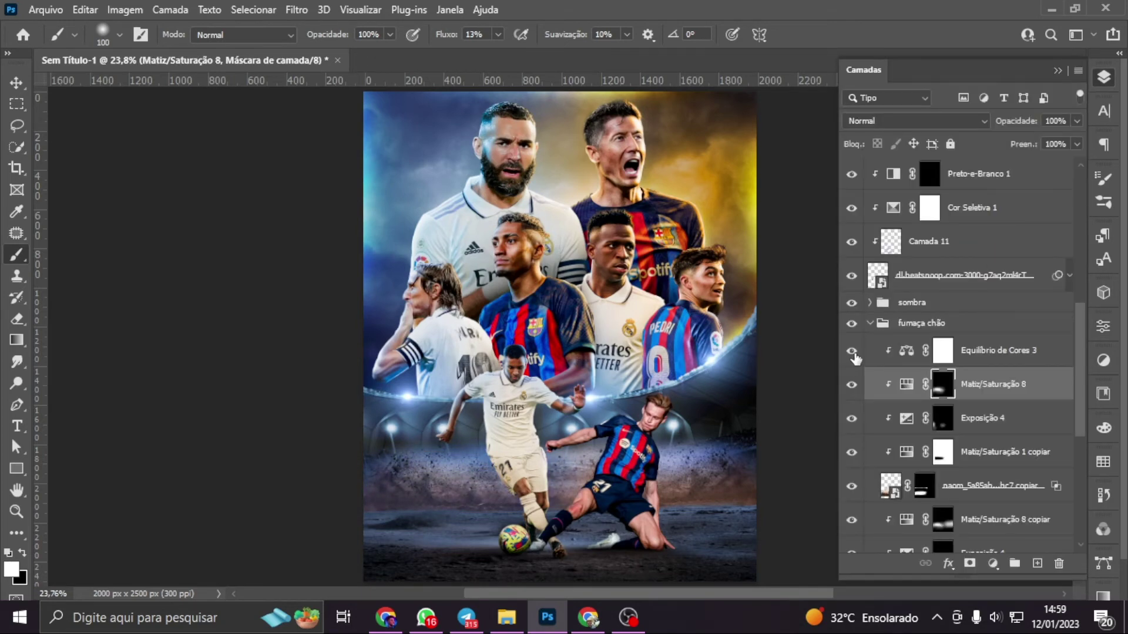
Copy Color Balance 3 (midtones +37 blue) onto the lower smoke layer and select the smoke masks
left_click(1003, 361)
left_click_drag(1003, 361, 976, 433)
double_click(942, 451)
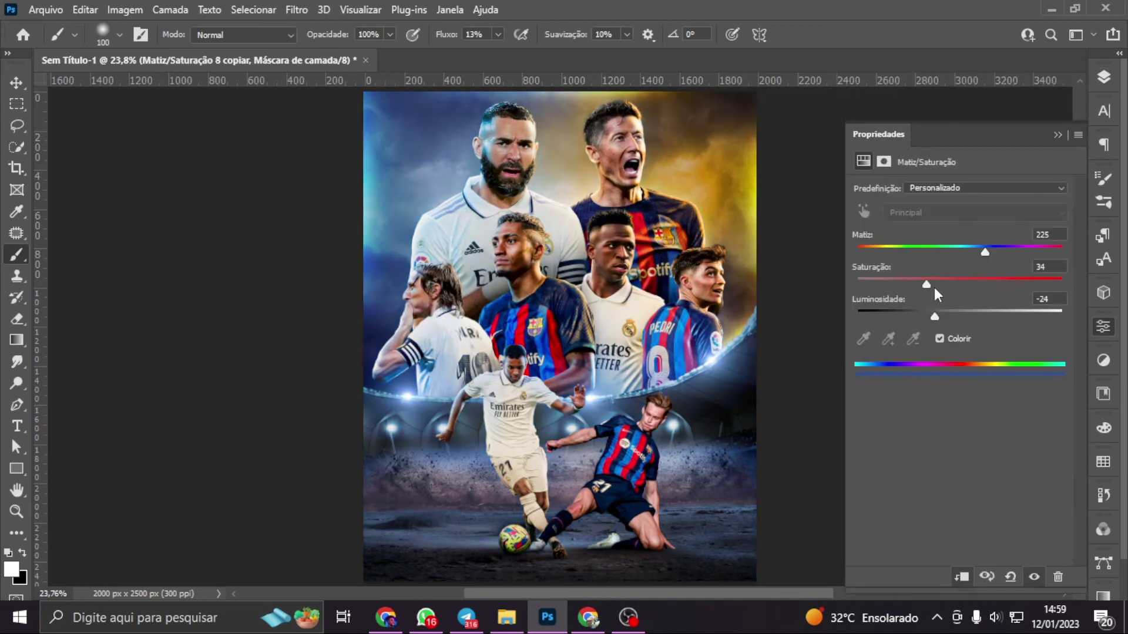
key("F7")
left_click(940, 489)
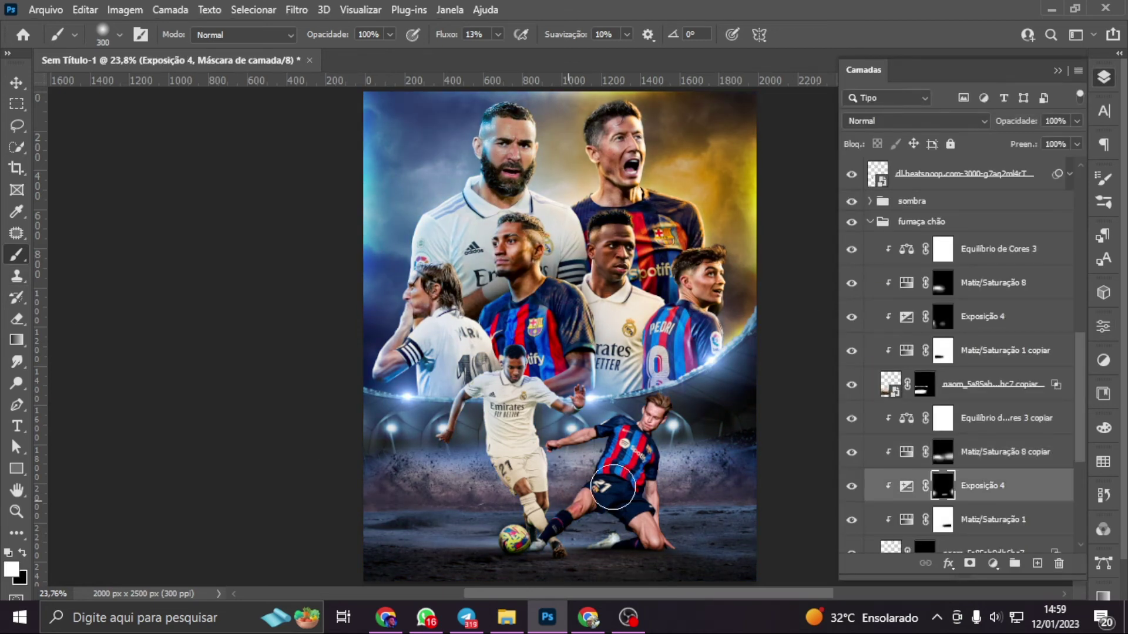
left_click(938, 313)
left_click(923, 384)
key("x")
key("bracketleft")
scroll(508, 503, "up", 5, "alt")
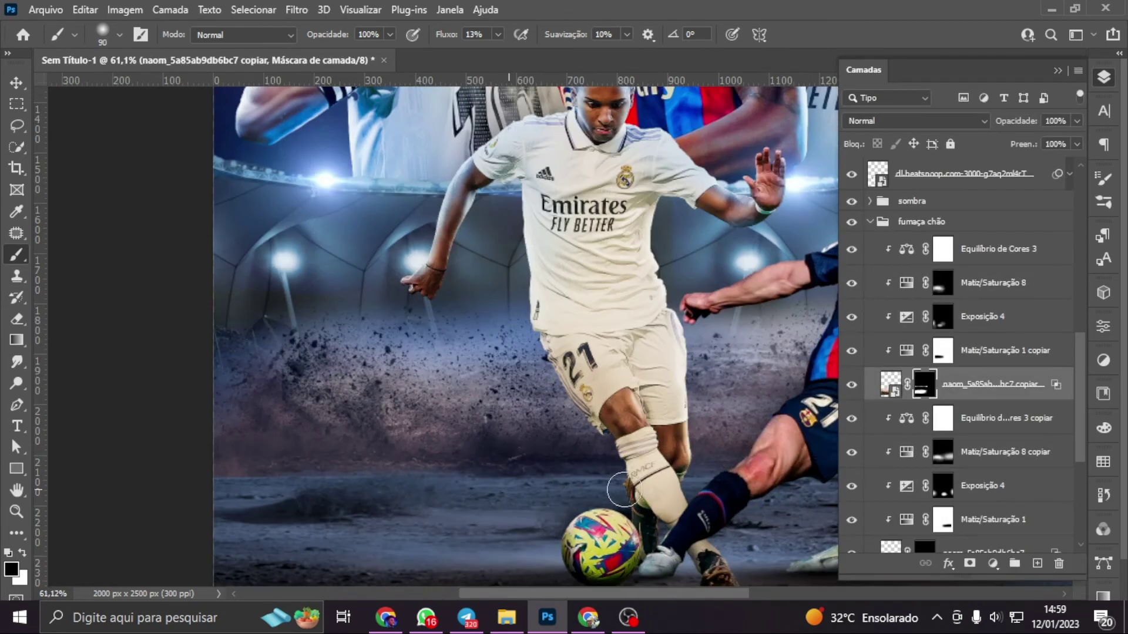
scroll(624, 489, "down", 5, "alt")
Group the selected player layers as Rodrygo and darken the player's exposure
key("v")
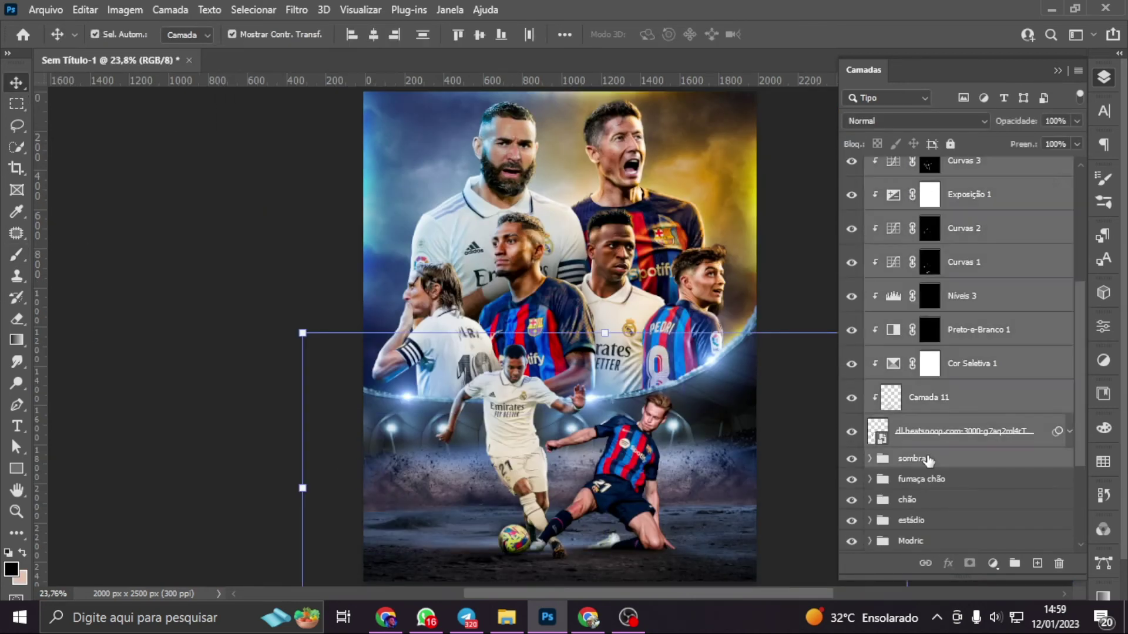
key("ctrl+g")
double_click(910, 255)
type("Rodrygo")
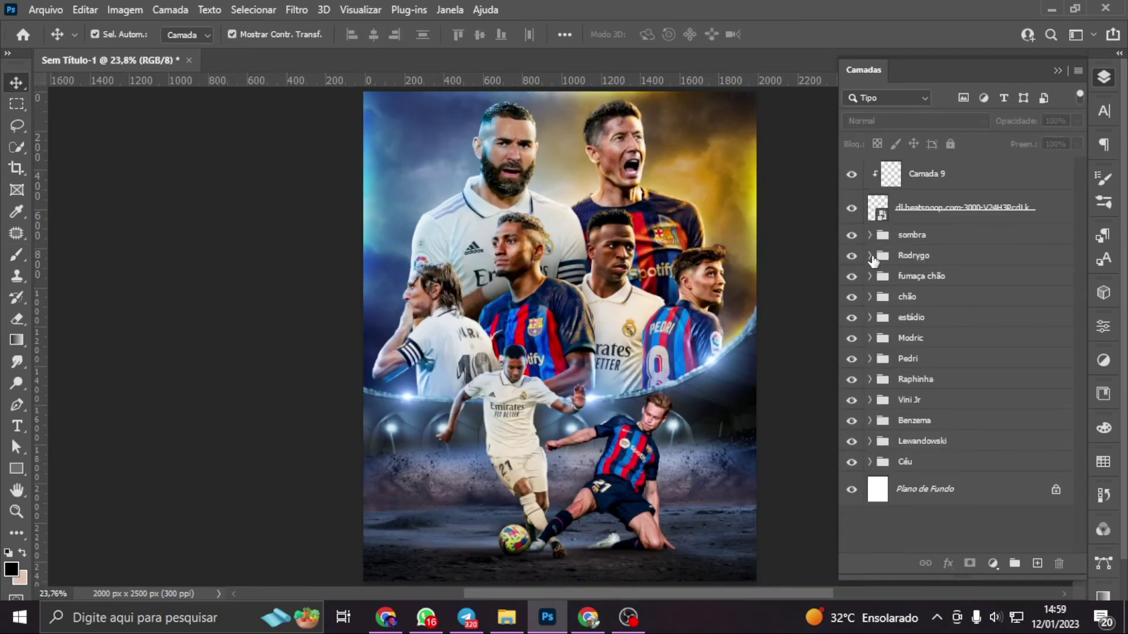
left_click_drag(959, 230, 939, 235)
Paint on the Curvas 3 mask, then select the Preto-e-Branco 1 mask for brushing
left_click(1103, 77)
left_click(942, 350)
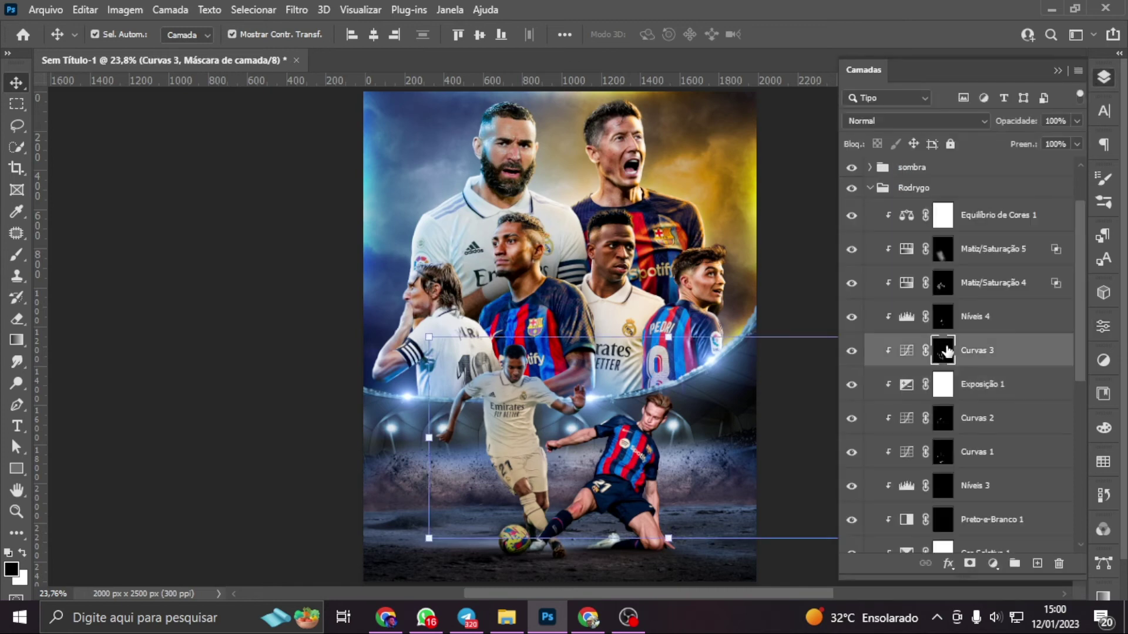
key("b")
key("x")
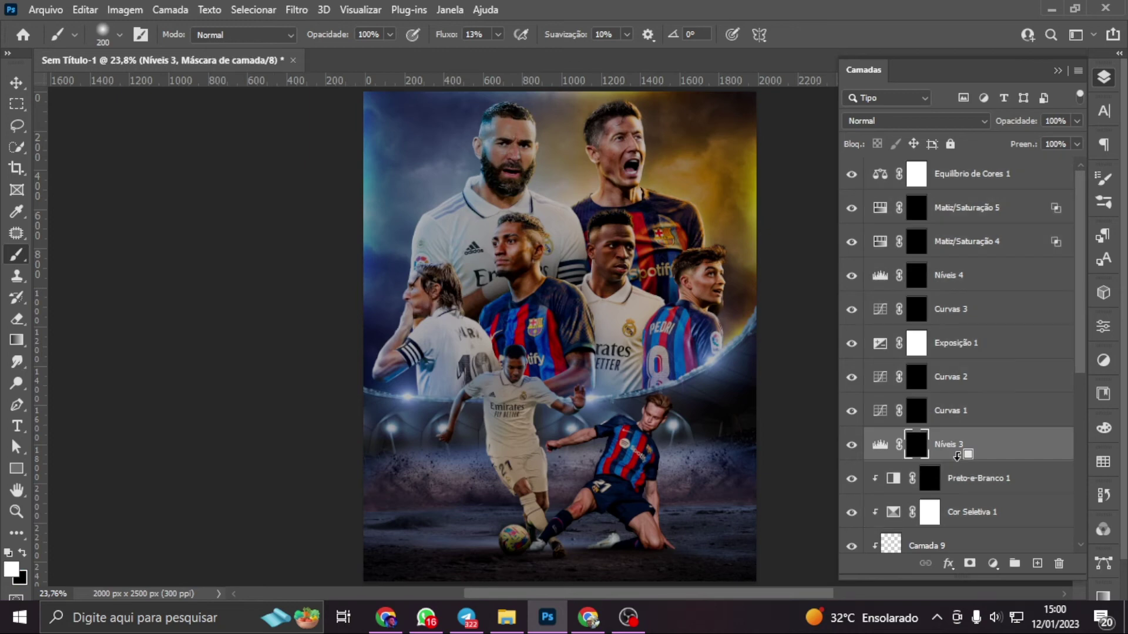
left_click_drag(929, 444, 946, 322)
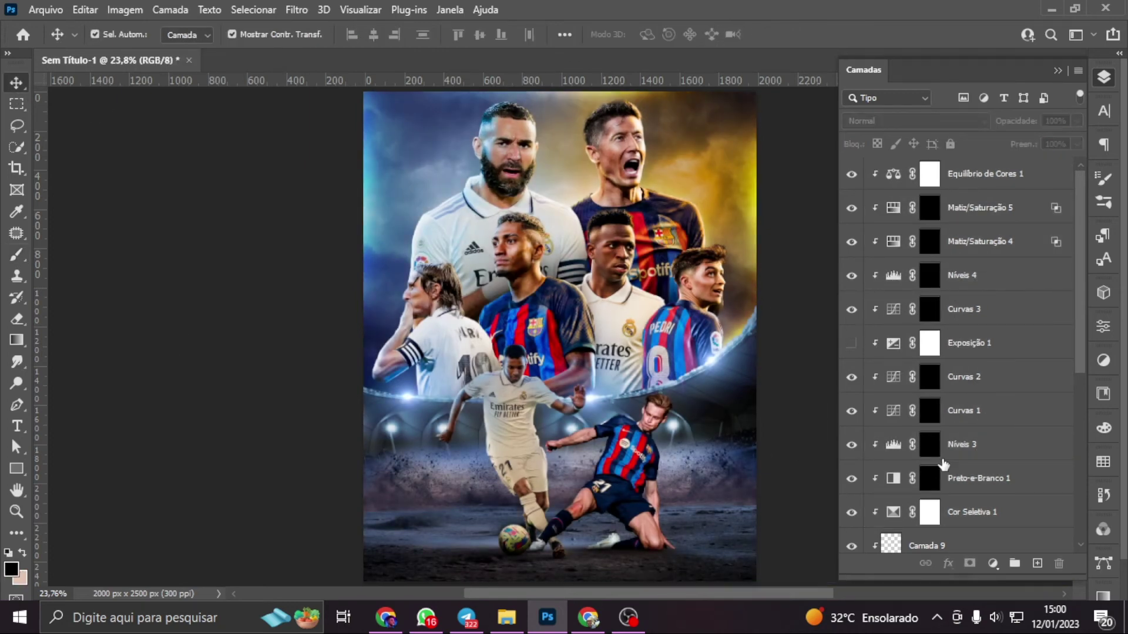
left_click(929, 478)
key("b")
scroll(536, 352, "up", 5)
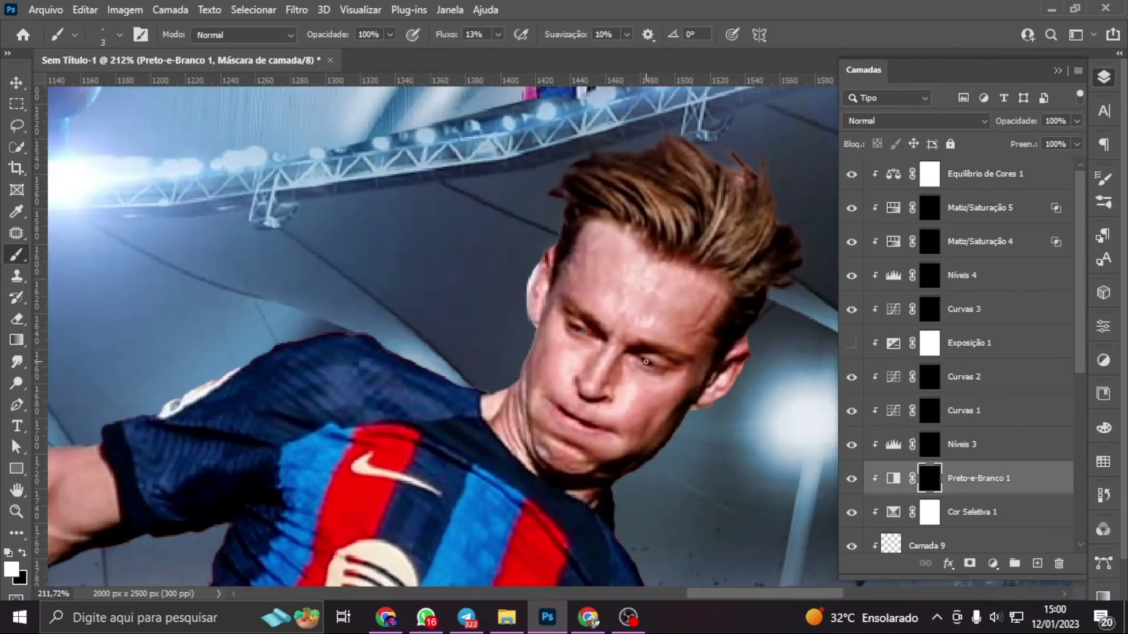
Work on the Curvas 1 mask while moving around the Barcelona player
key("alt+bracketright")
key("alt+bracketright")
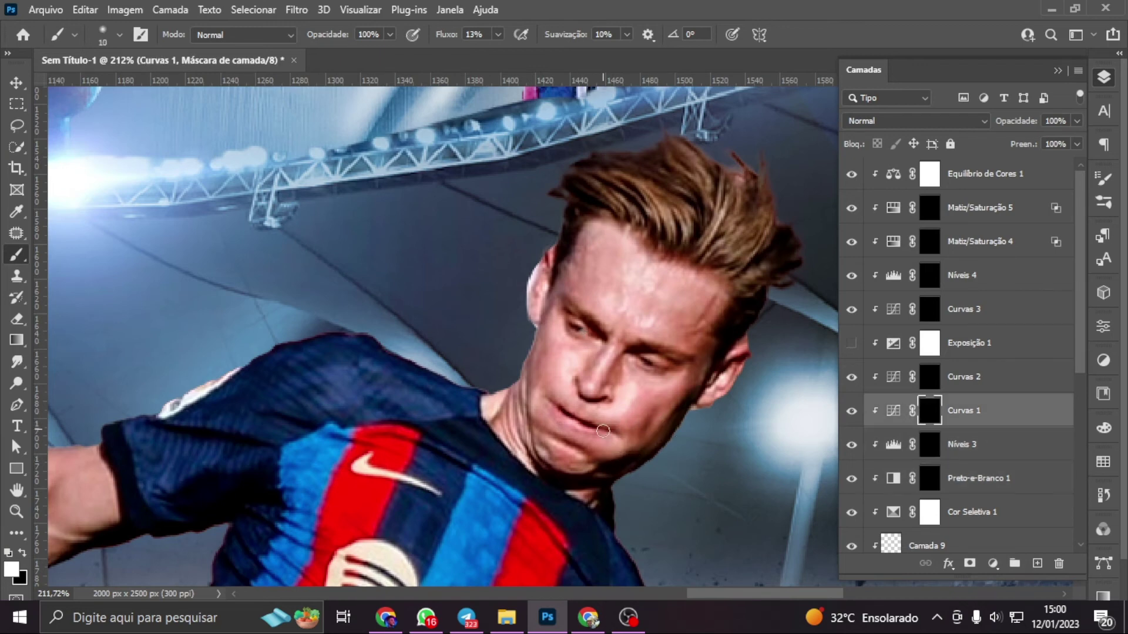
scroll(620, 375, "down", 2)
scroll(456, 411, "down", 5)
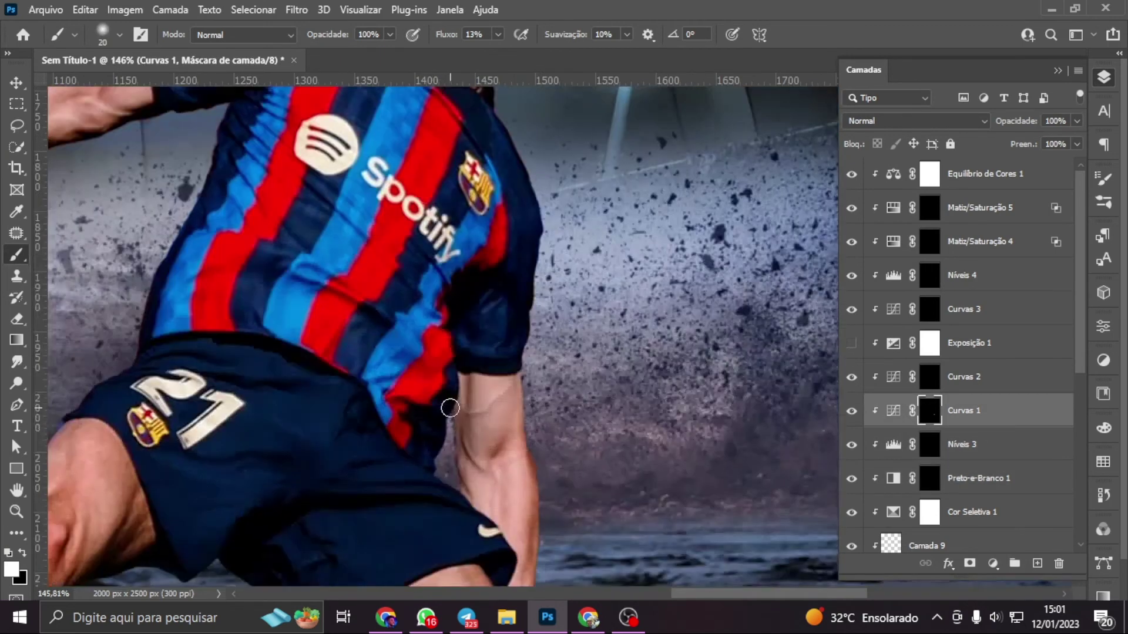
scroll(454, 410, "down", 4)
scroll(454, 410, "down", 2)
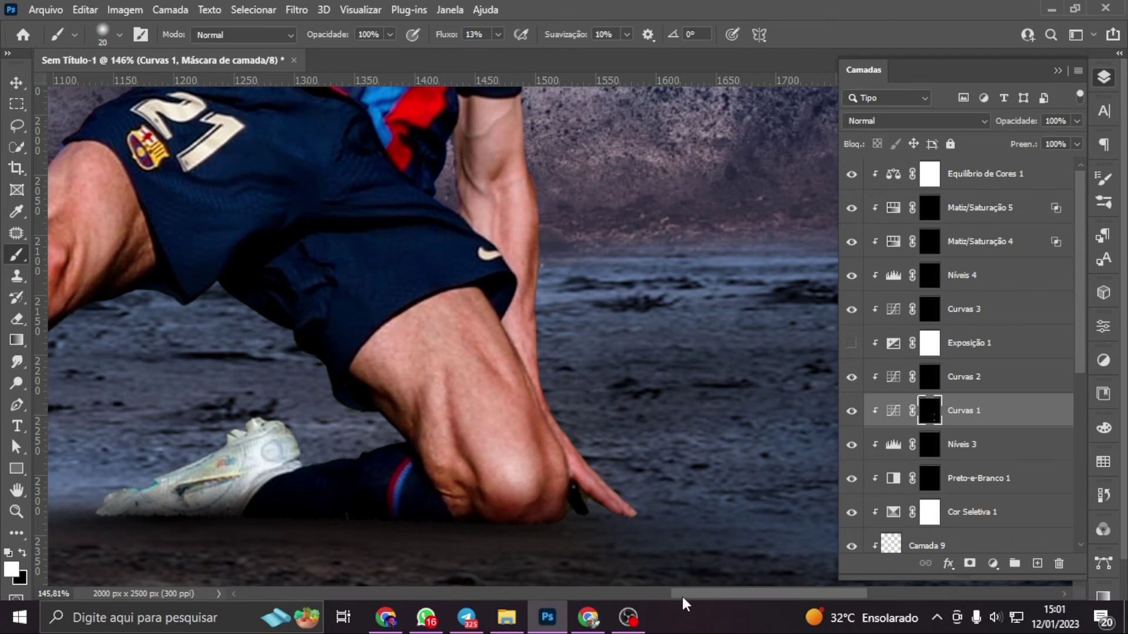
scroll(194, 430, "left", 5)
scroll(194, 429, "up", 5)
scroll(194, 429, "up", 3)
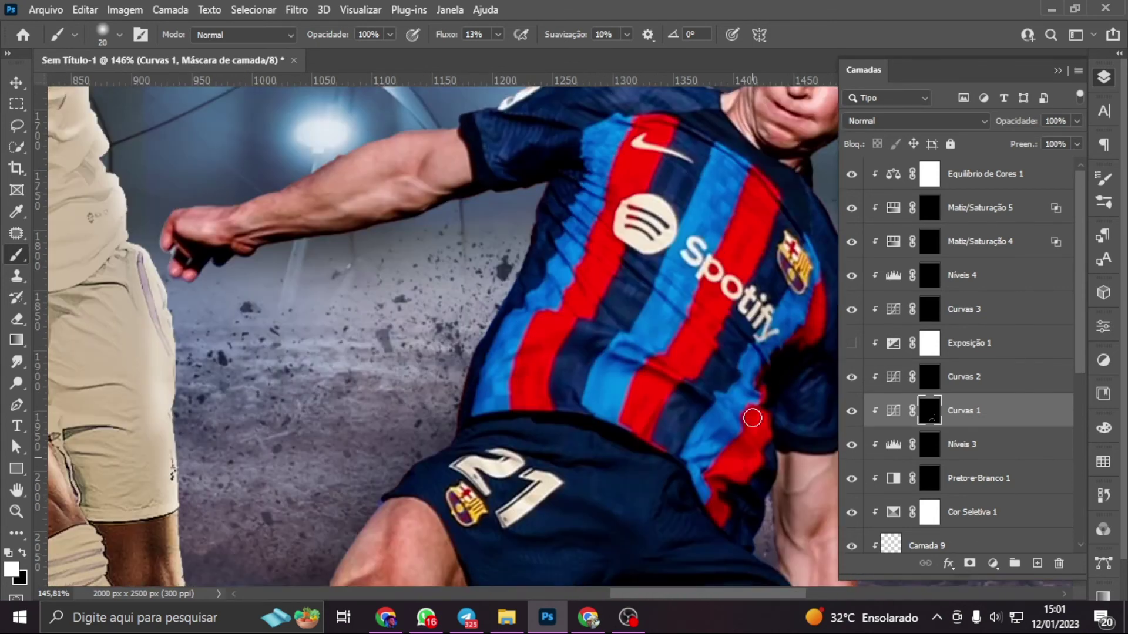
Brush light through the Curvas 2 mask and turn Exposição 1 back on
key("alt+bracketright")
key("bracketright")
scroll(312, 191, "down", 5)
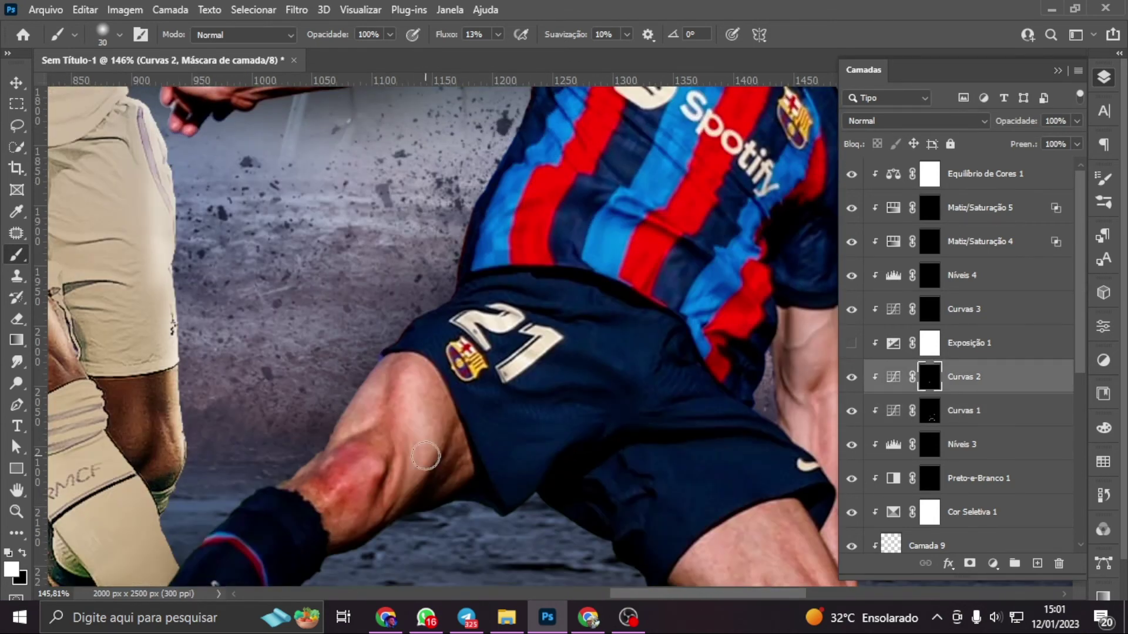
scroll(682, 599, "right", 2)
scroll(681, 411, "down", 2)
scroll(681, 381, "down", 2)
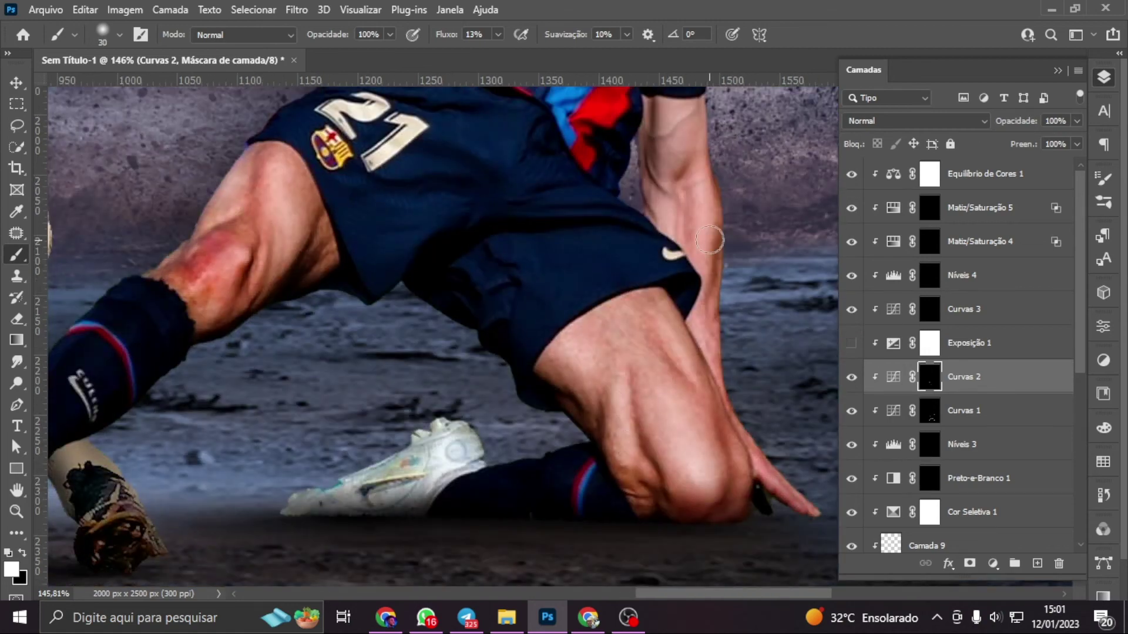
scroll(679, 357, "up", 3)
key("ctrl+0")
left_click(851, 343)
Paint light onto the Barcelona player's shoulder and outline through the Curvas 3 mask
left_click(963, 308)
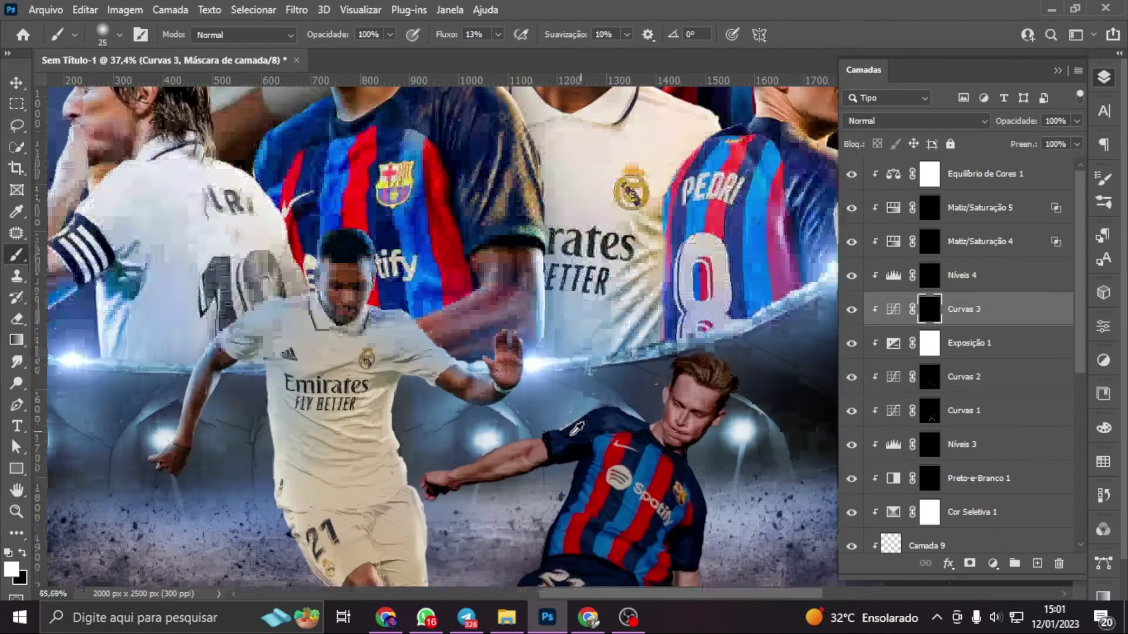
scroll(605, 449, "up", 5)
key("bracketright")
mouse_move(470, 444)
left_mouse_down()
mouse_move(329, 493)
mouse_move(787, 327)
left_mouse_up()
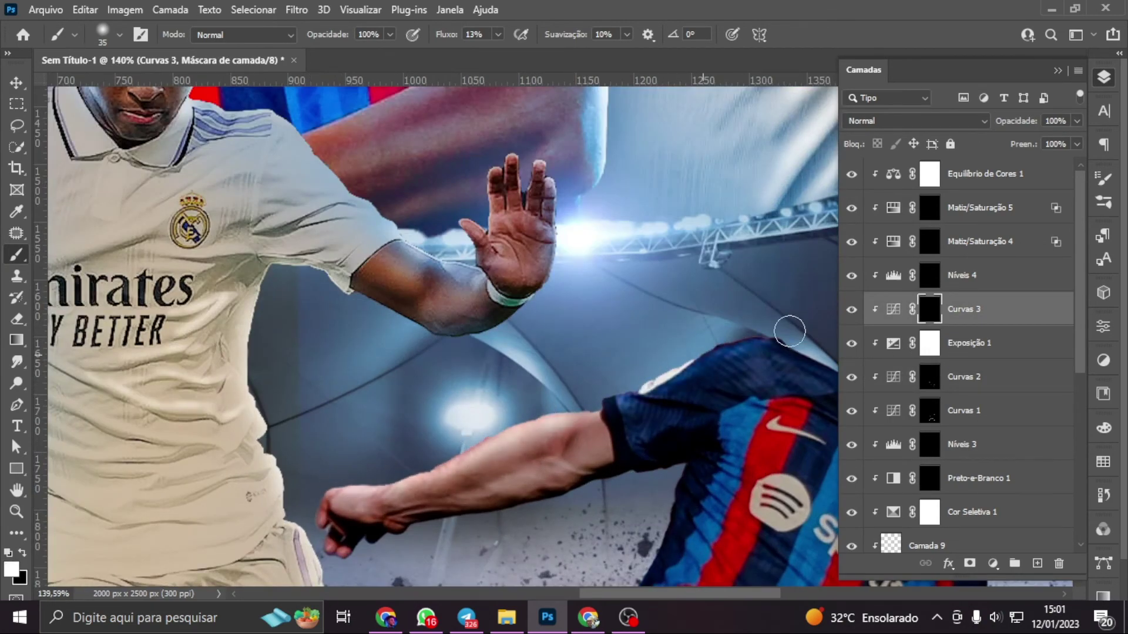
scroll(587, 341, "right", 5)
left_click_drag(446, 353, 546, 342)
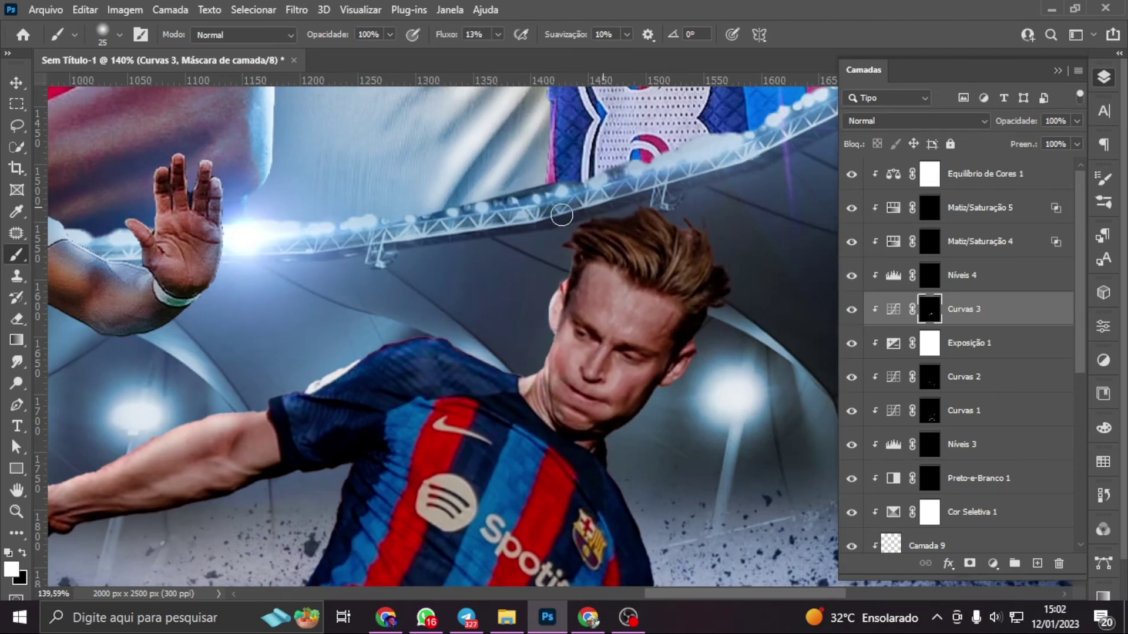
mouse_move(562, 215)
left_mouse_down()
mouse_move(685, 264)
mouse_move(672, 332)
mouse_move(604, 471)
left_mouse_up()
scroll(660, 469, "down", 2)
key("bracketright")
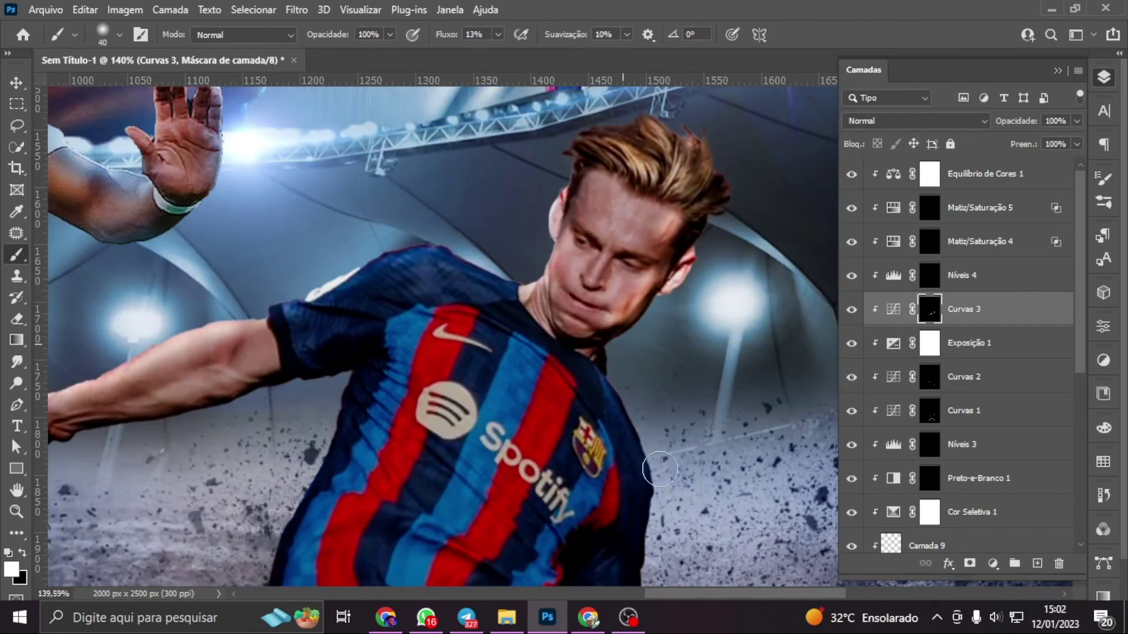
scroll(659, 469, "down", 4)
key("bracketright")
key("bracketright")
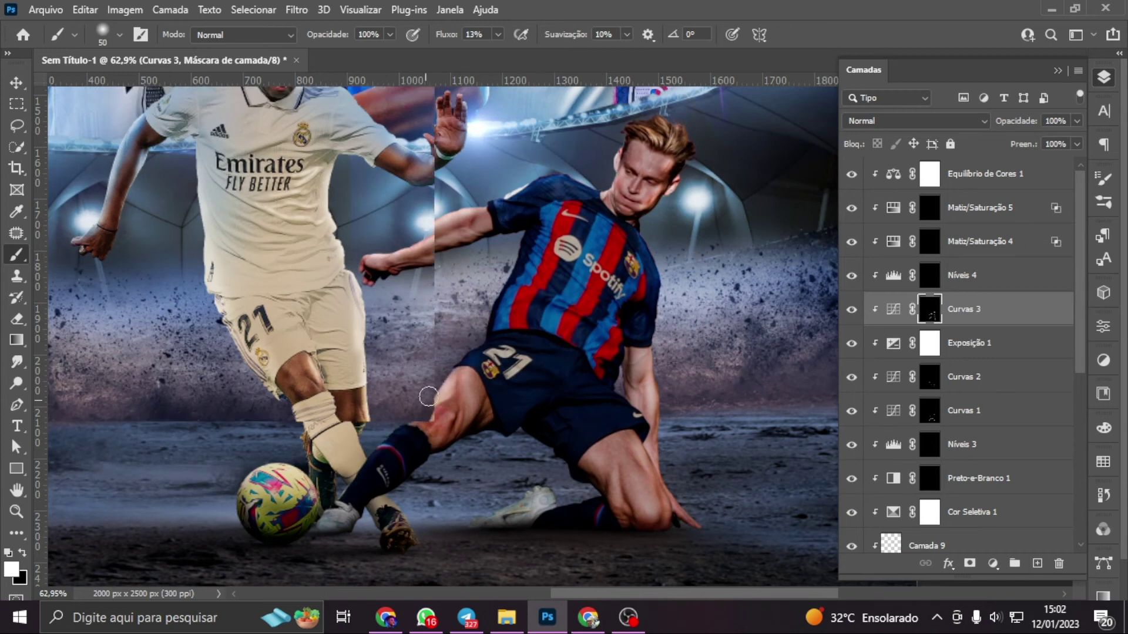
scroll(433, 182, "up", 2)
scroll(433, 181, "up", 3)
key("alt+bracketright")
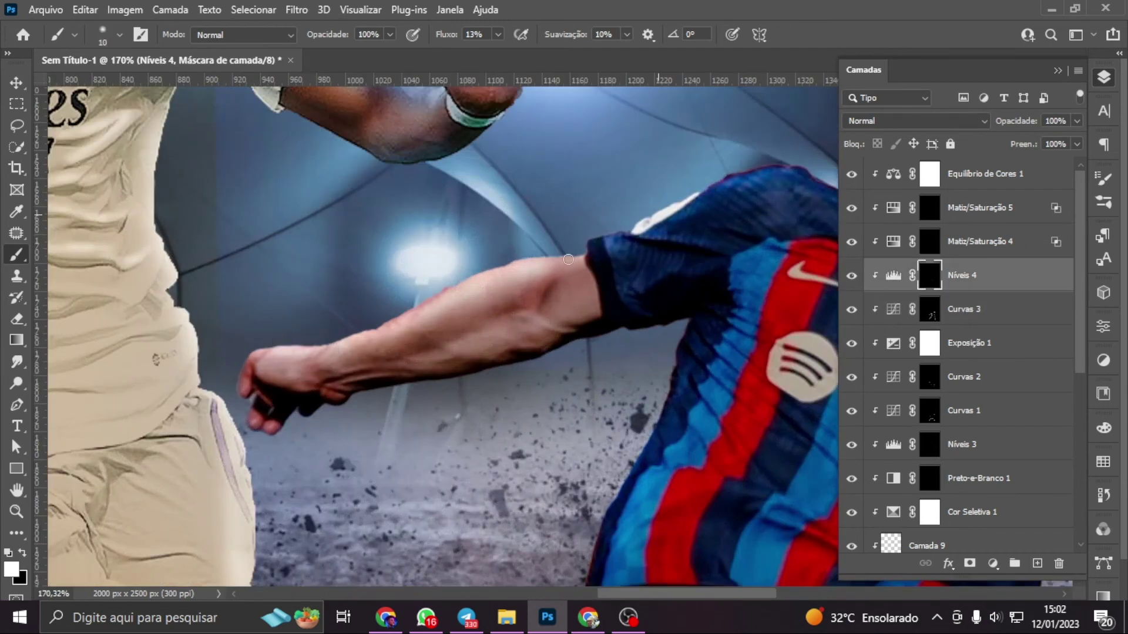
Brush shading into the Níveis 4 mask over the Barcelona player's chest and legs
scroll(319, 350, "right", 5)
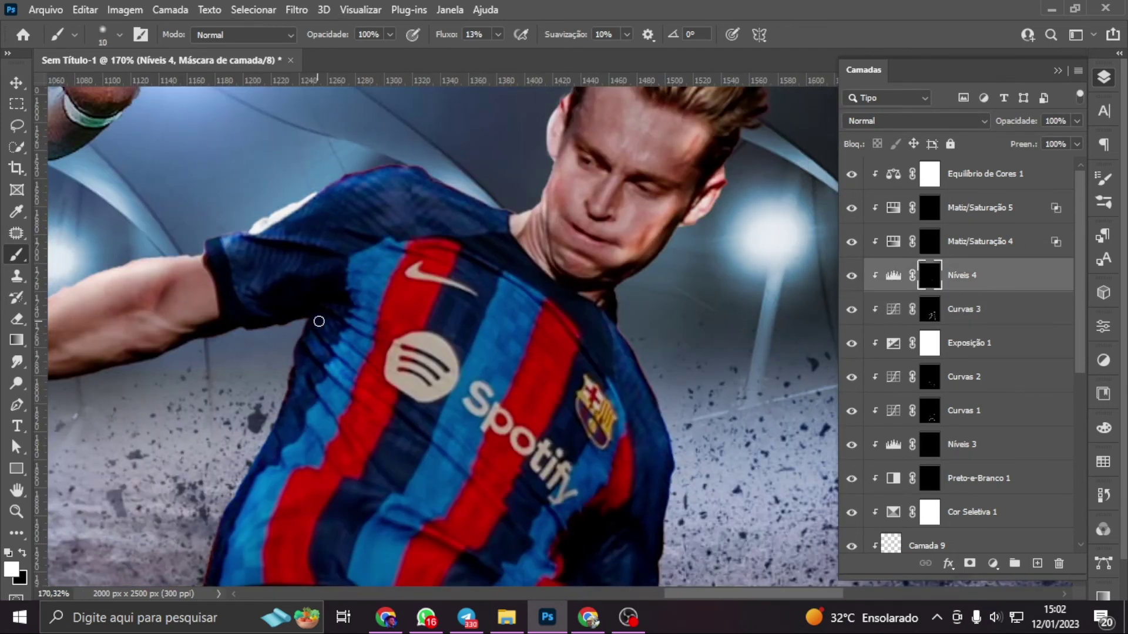
scroll(299, 404, "down", 2)
scroll(209, 491, "down", 2)
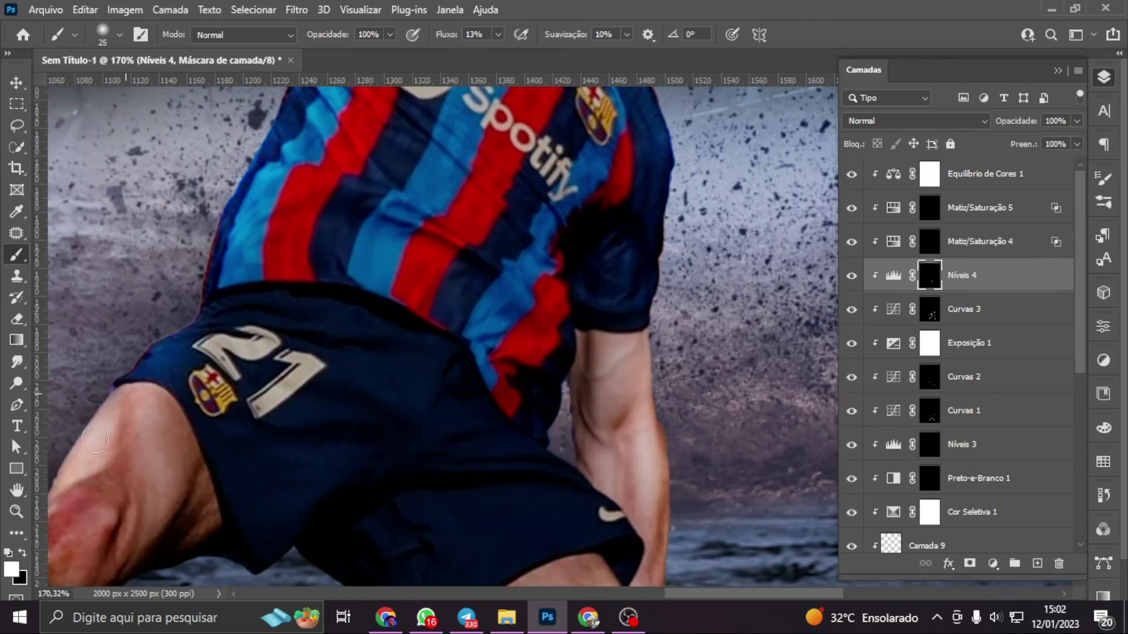
scroll(235, 582, "left", 5)
scroll(235, 581, "down", 2)
key("bracketright")
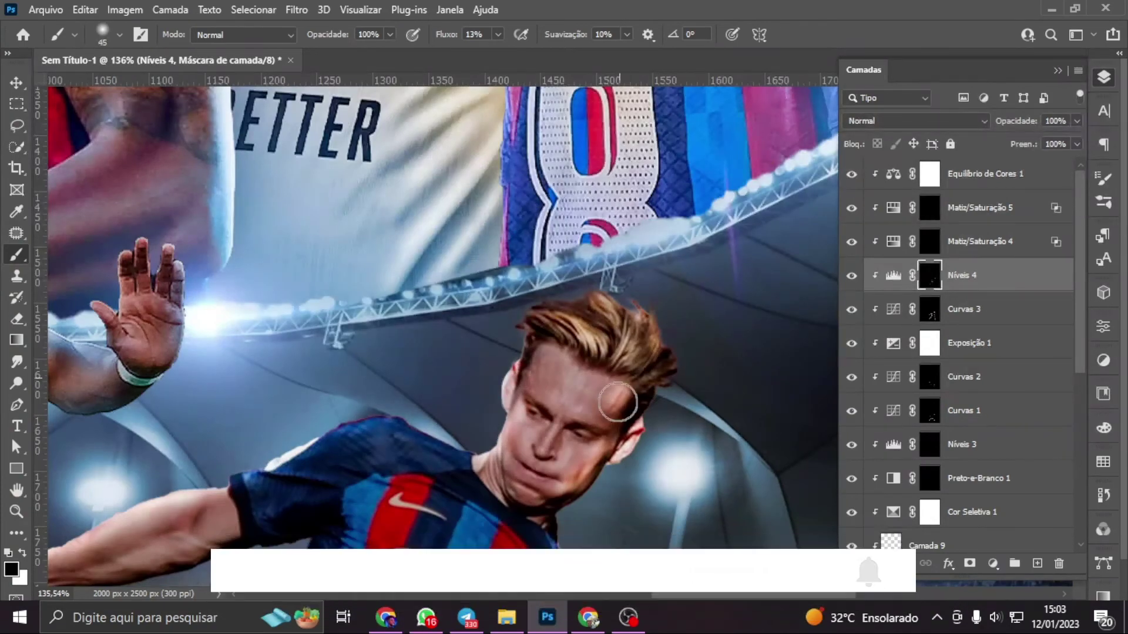
key("alt+bracketleft")
scroll(625, 386, "down", 3)
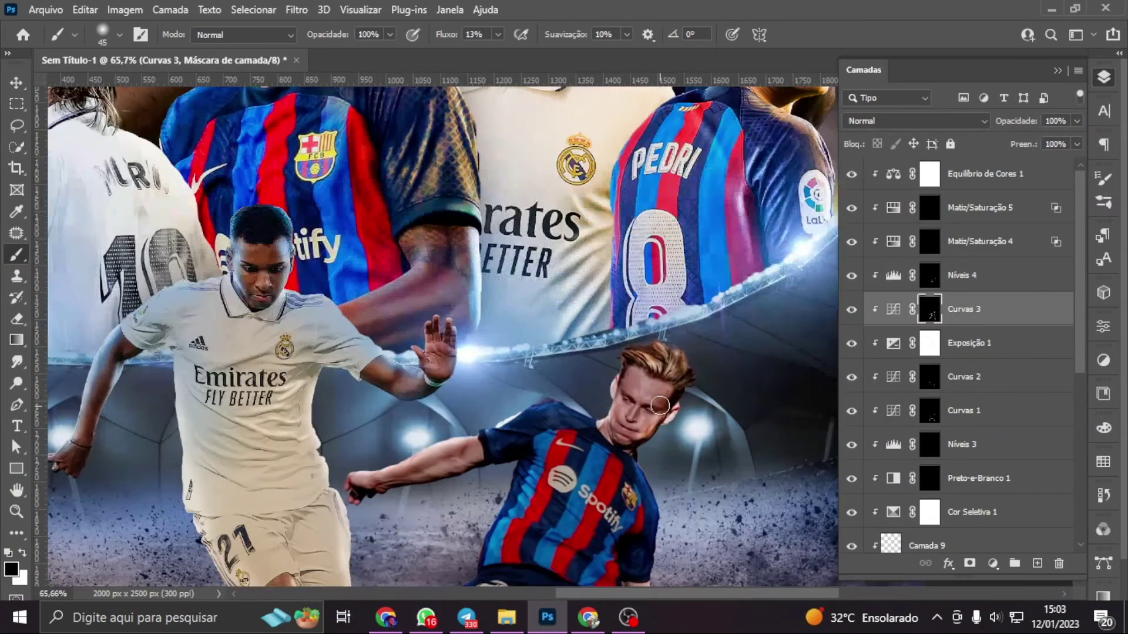
scroll(646, 411, "down", 4)
Paint white with a larger brush through the Matiz/Saturação 4 mask on the face and knee
key("alt+bracketright")
key("alt+bracketright")
scroll(664, 435, "up", 5)
key("x")
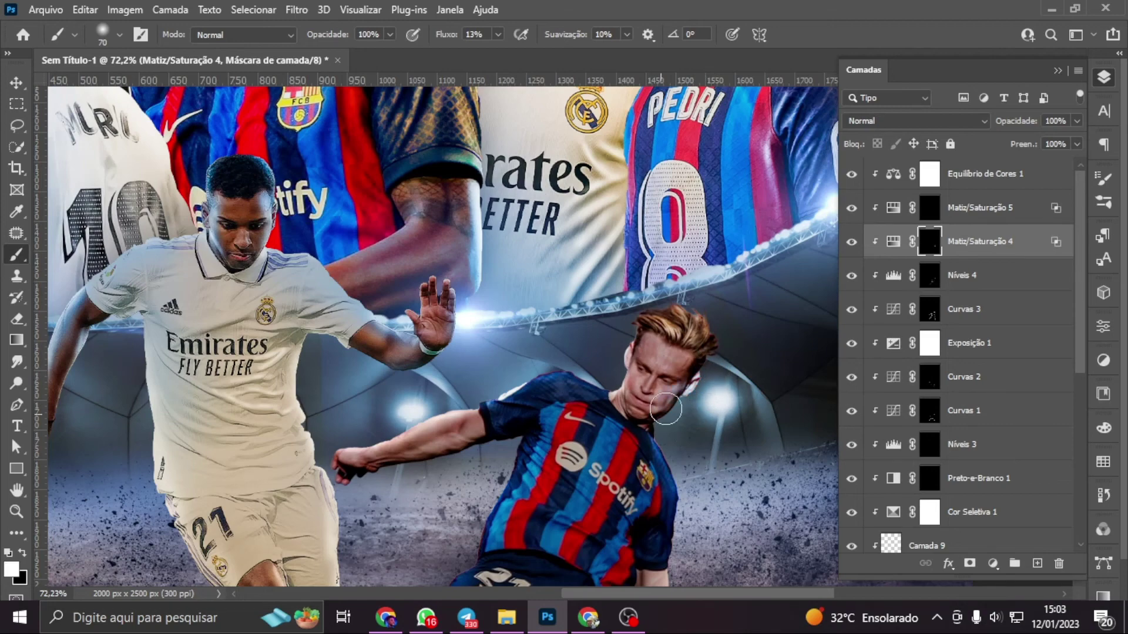
key("bracketright")
key("bracketright")
key("bracketright")
scroll(675, 381, "down", 3)
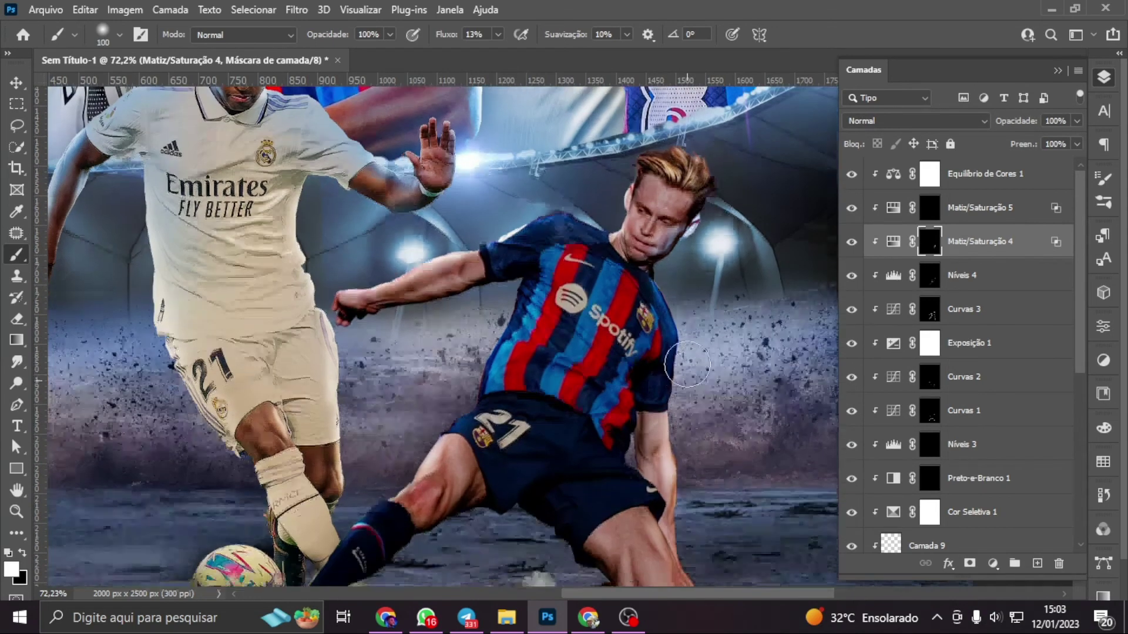
scroll(683, 336, "down", 2)
key("alt+bracketright")
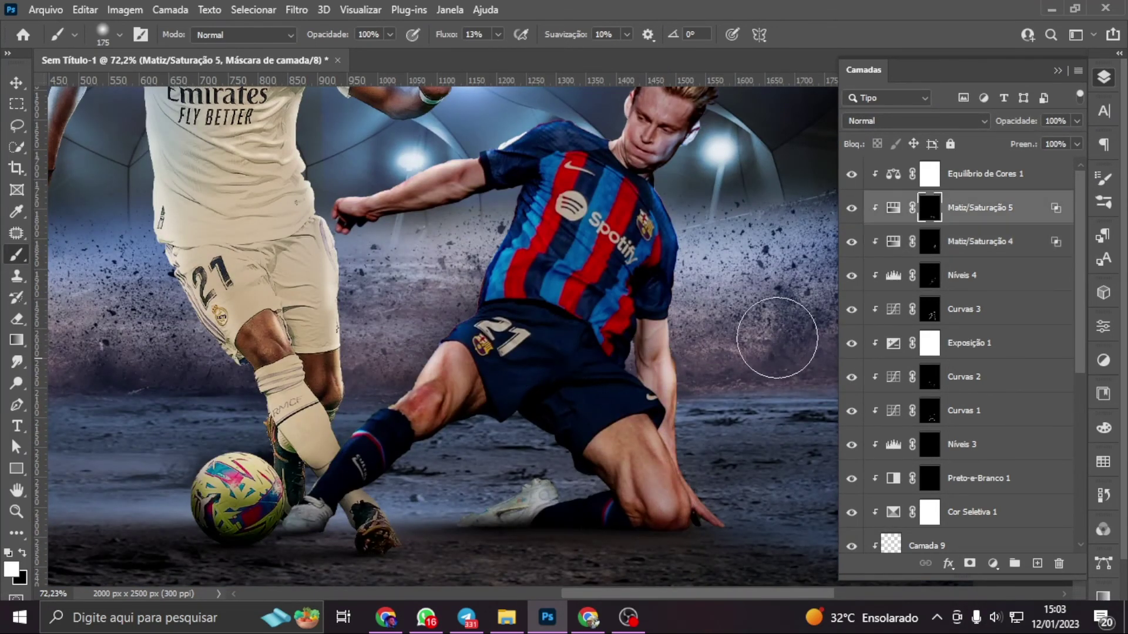
key("alt+bracketleft")
key("bracketleft")
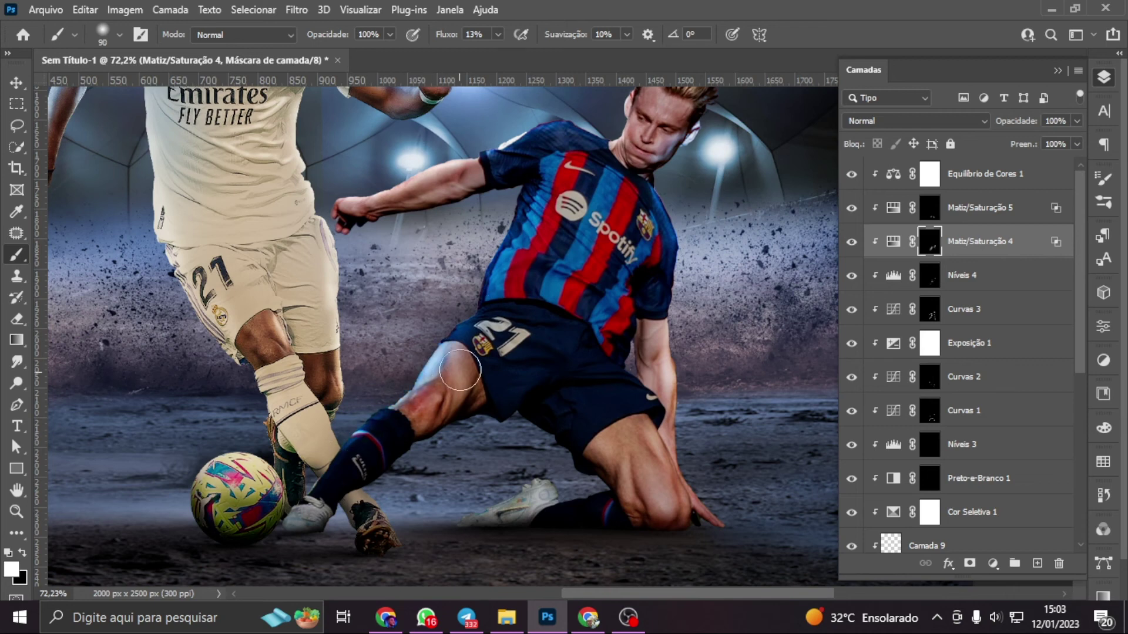
scroll(435, 364, "up", 2)
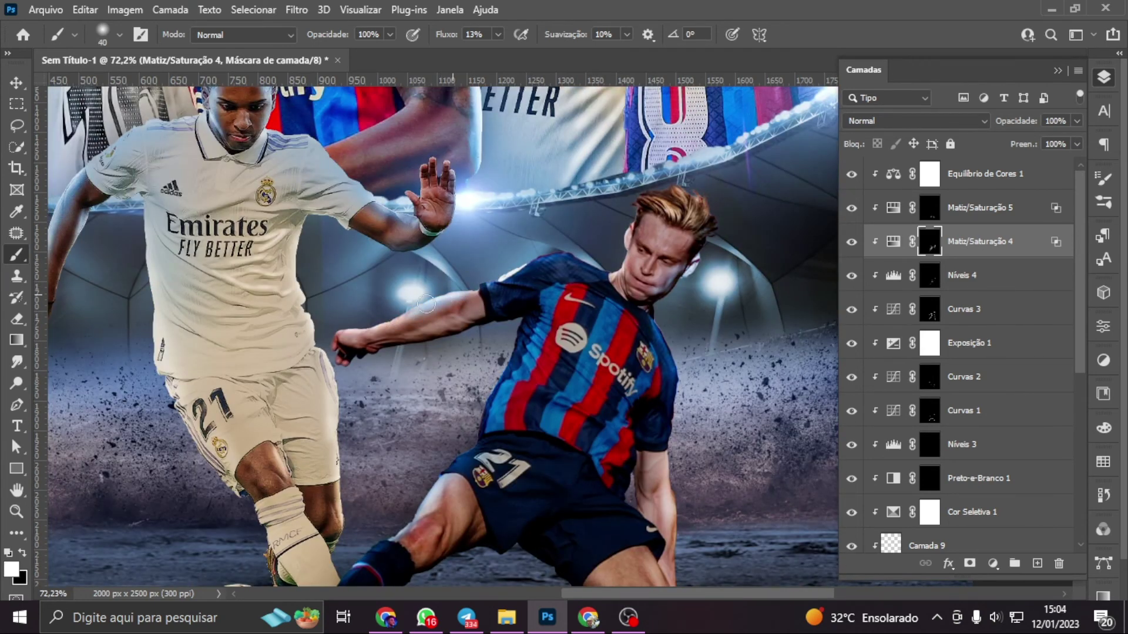
Fit the poster in view and group the Barcelona player's adjustment layers as De jong
key("x")
key("x")
key("x")
key("ctrl+0")
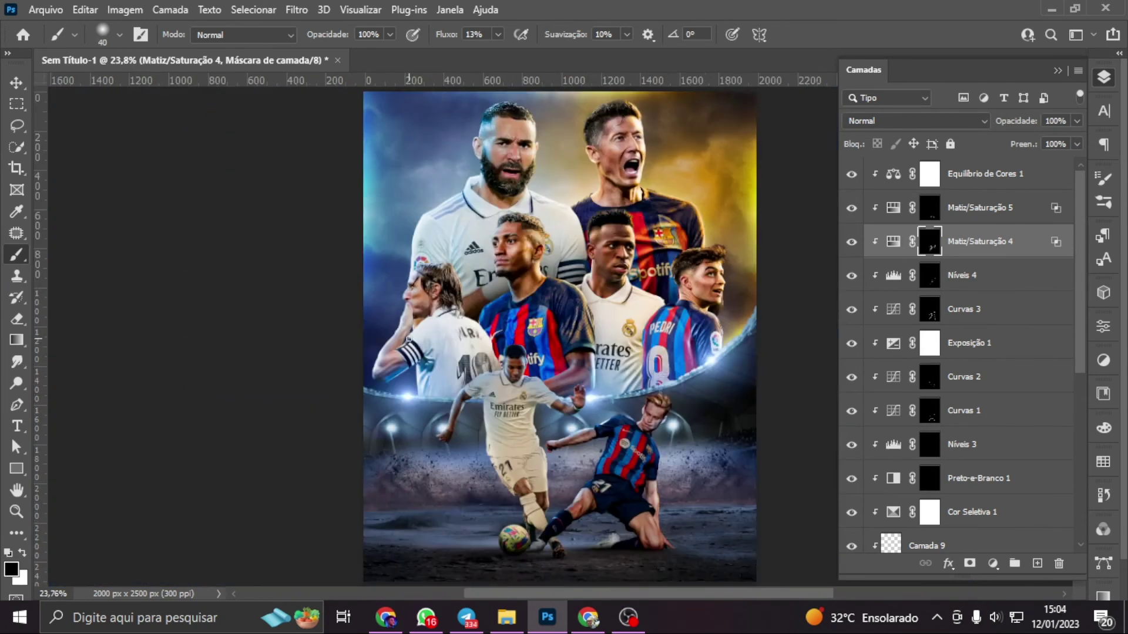
key("x")
scroll(620, 427, "up", 5)
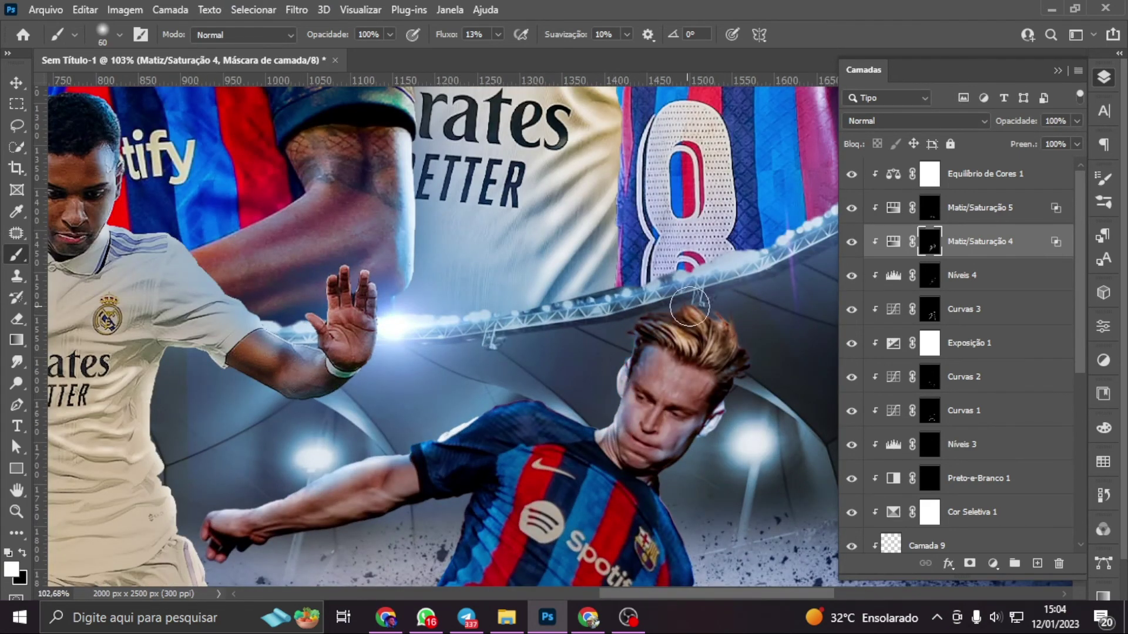
key("x")
key("x")
key("ctrl+0")
key("x")
key("v")
left_click(837, 401)
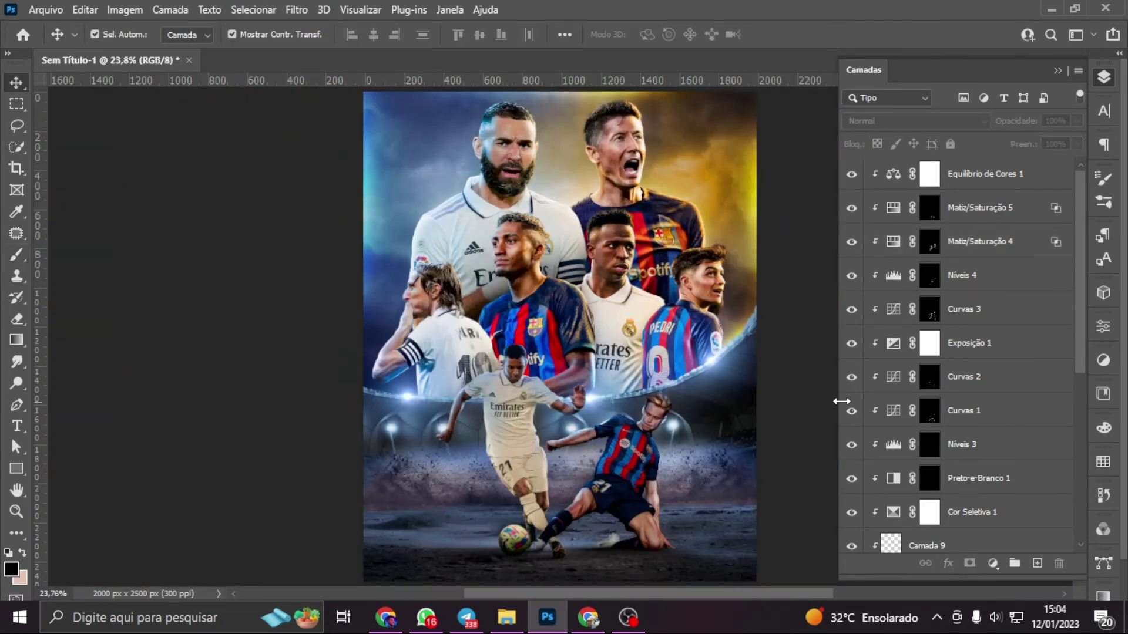
scroll(1016, 374, "down", 3)
key("ctrl+g")
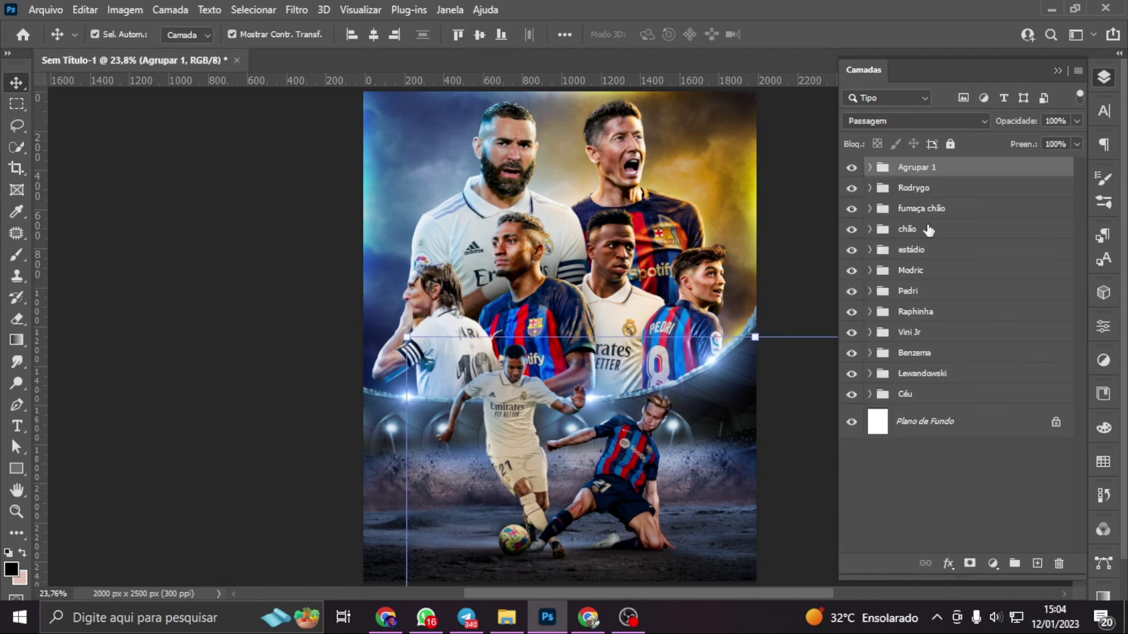
Scale both foreground player groups up to about 107%
left_click(913, 188)
key("ctrl+t")
left_click_drag(652, 457, 644, 436)
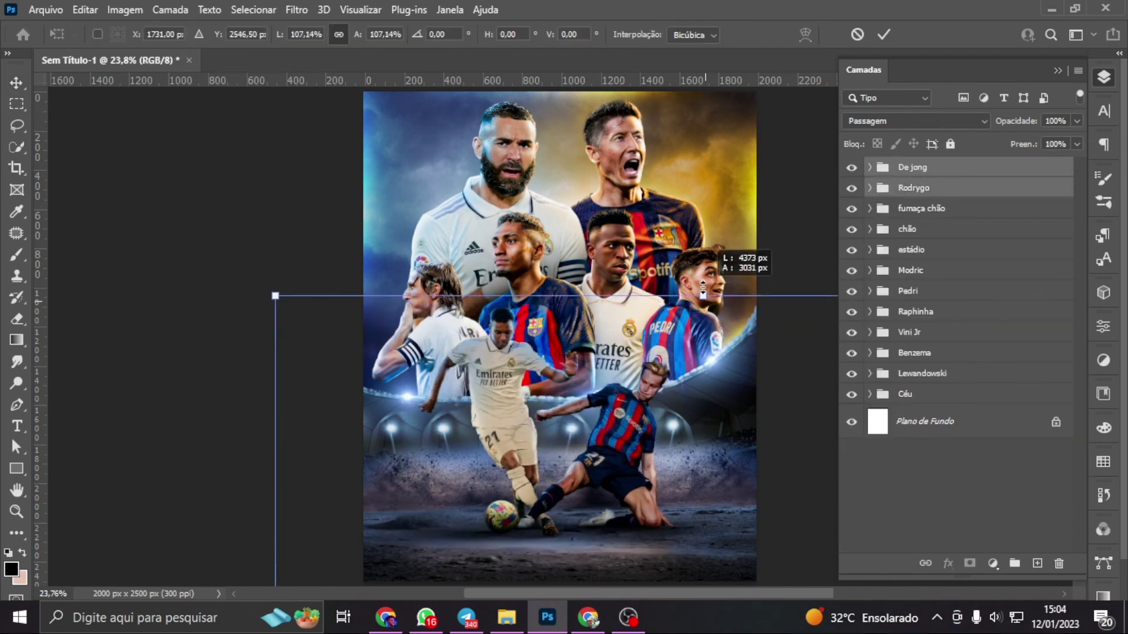